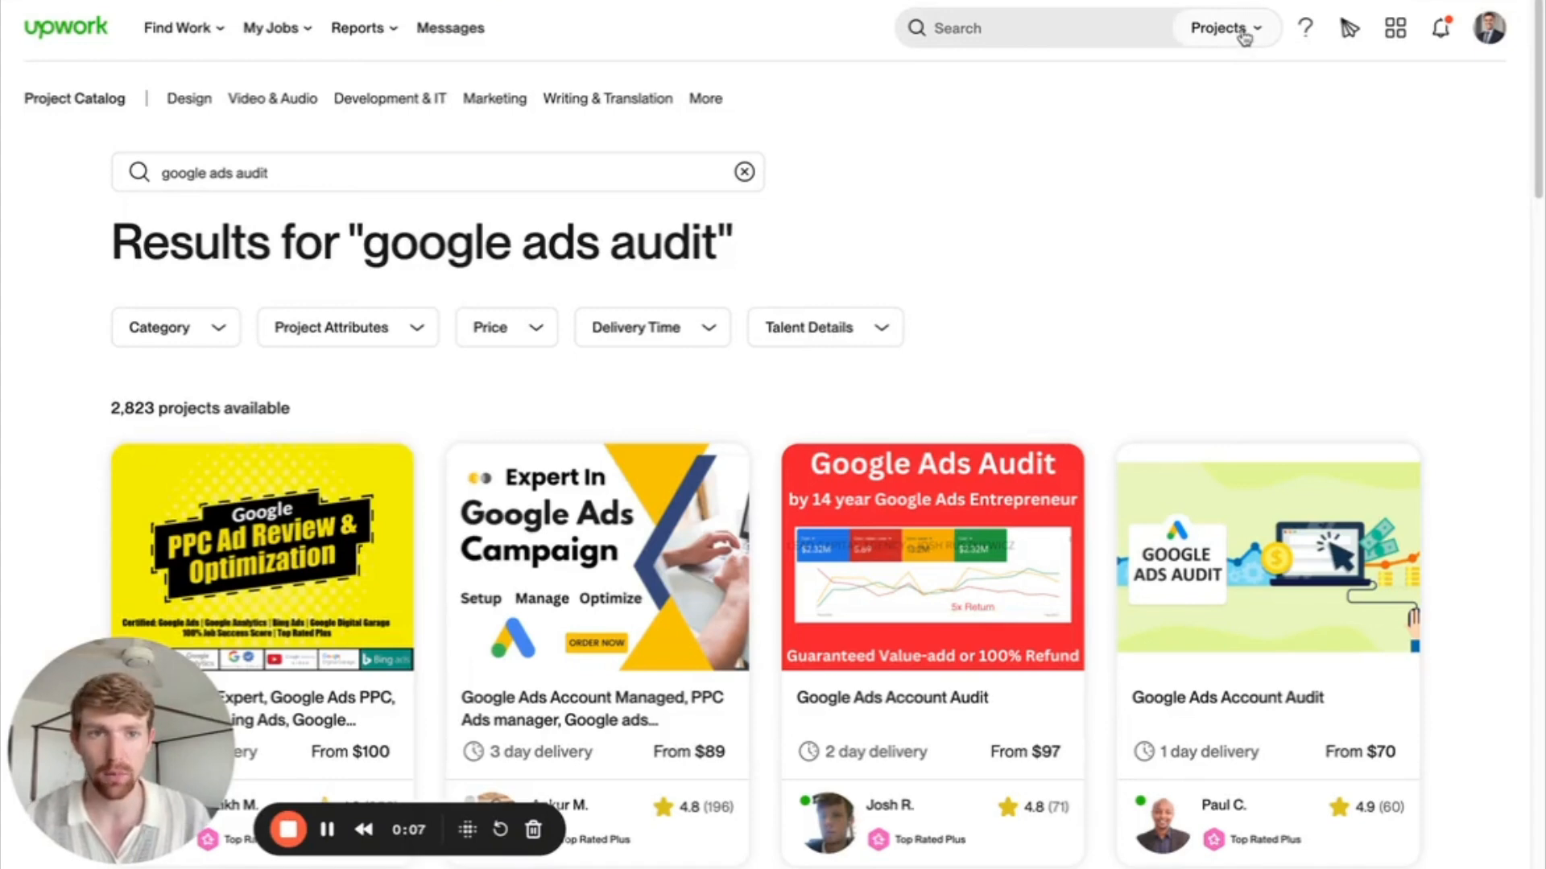
Examine the search scope options and the Project Catalog listings for "google ads audit", including their titles, prices and delivery times.
left_click(1238, 30)
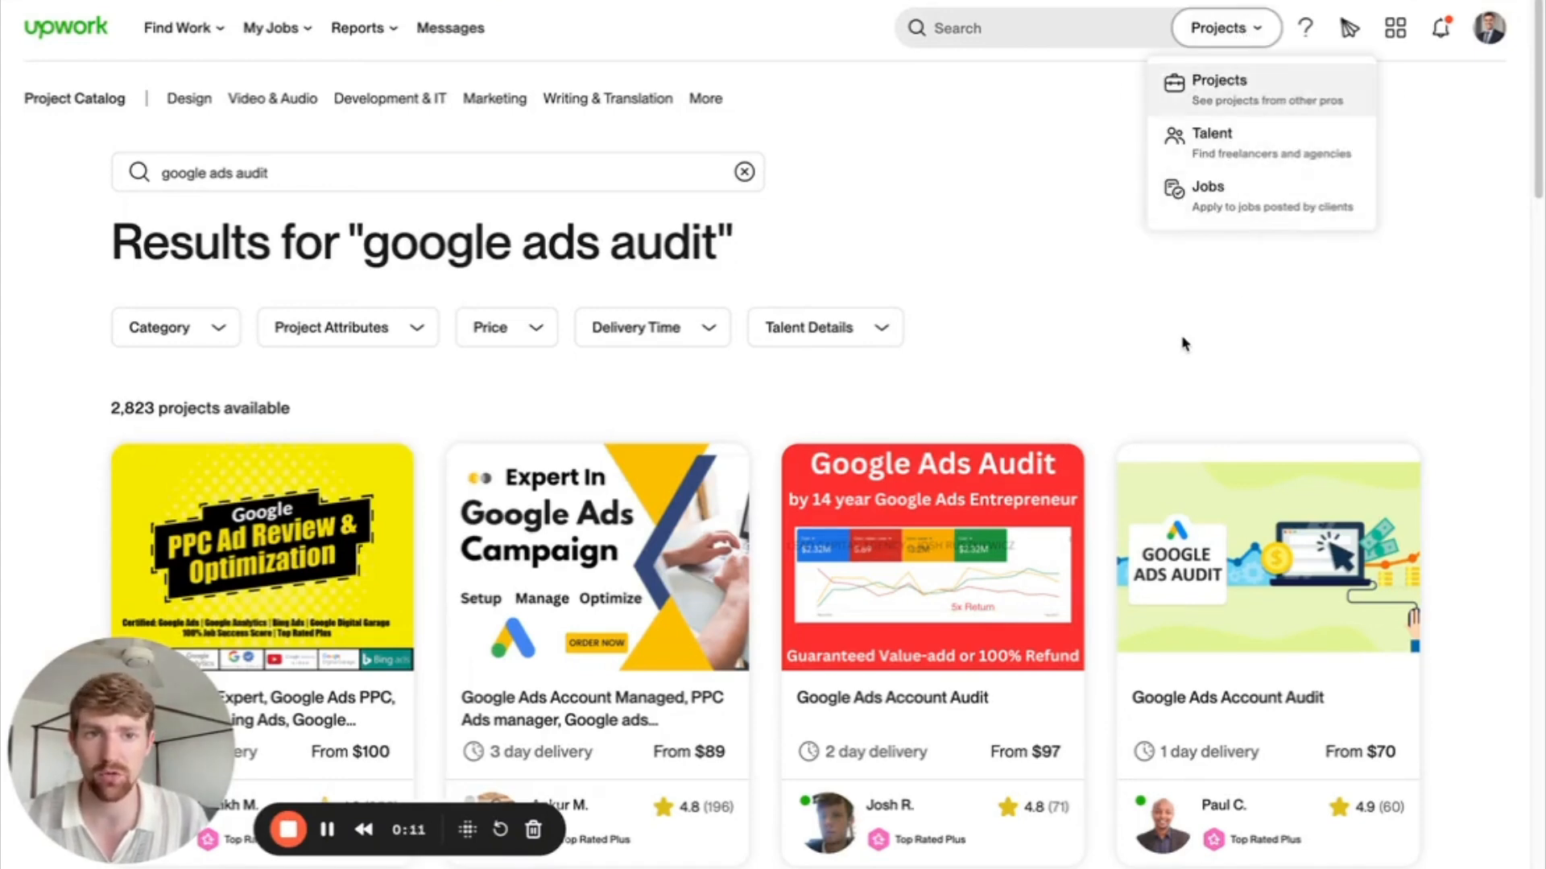
left_click(1104, 324)
scroll(1106, 327, "down", 1)
scroll(1119, 324, "down", 1)
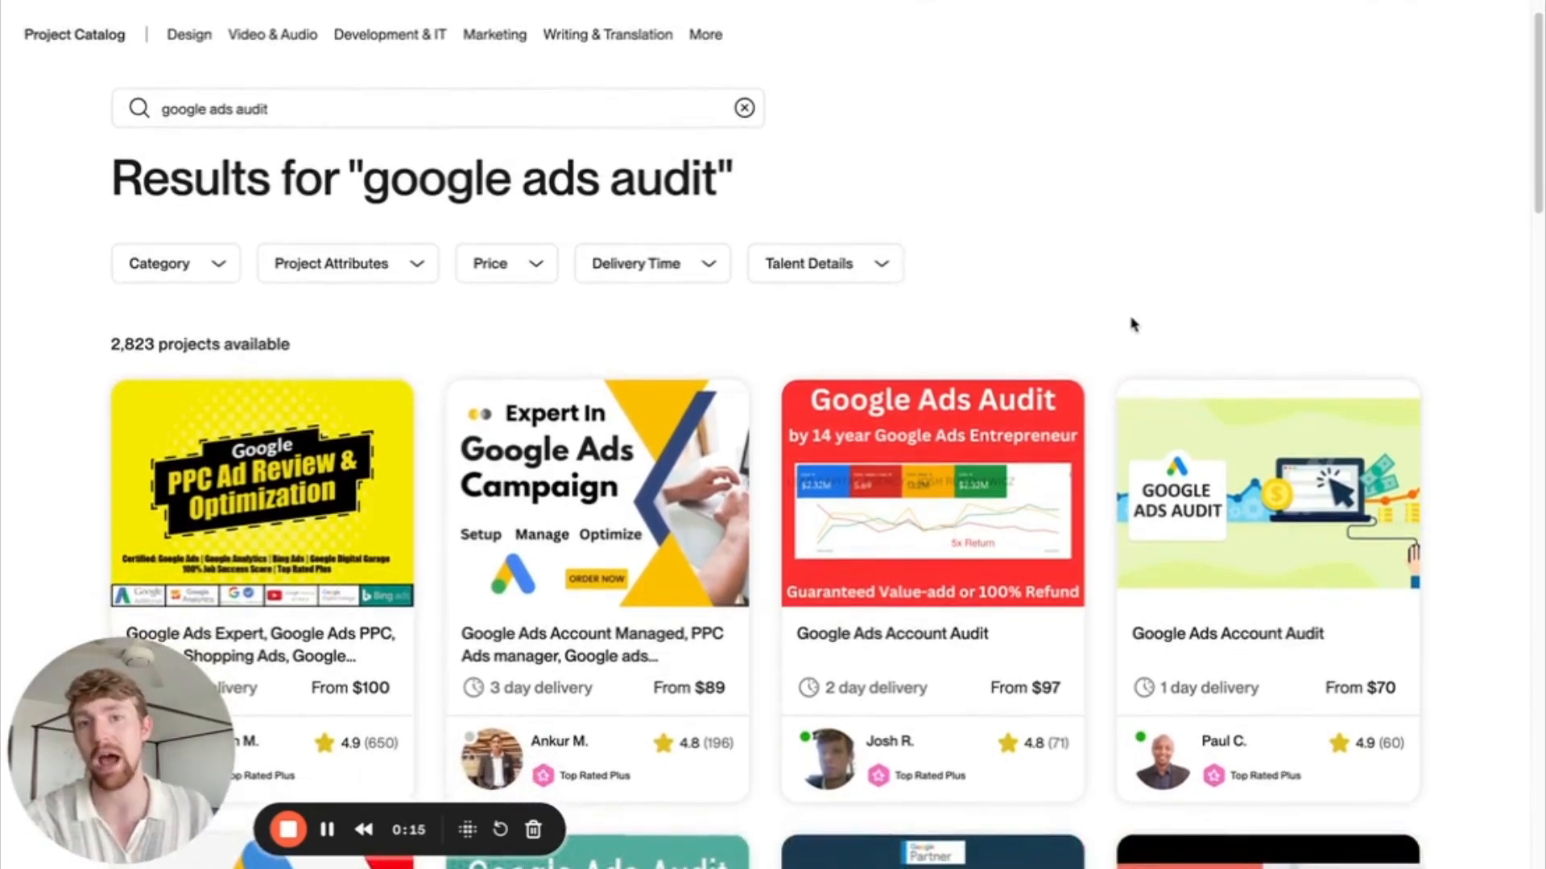
scroll(881, 257, "down", 1)
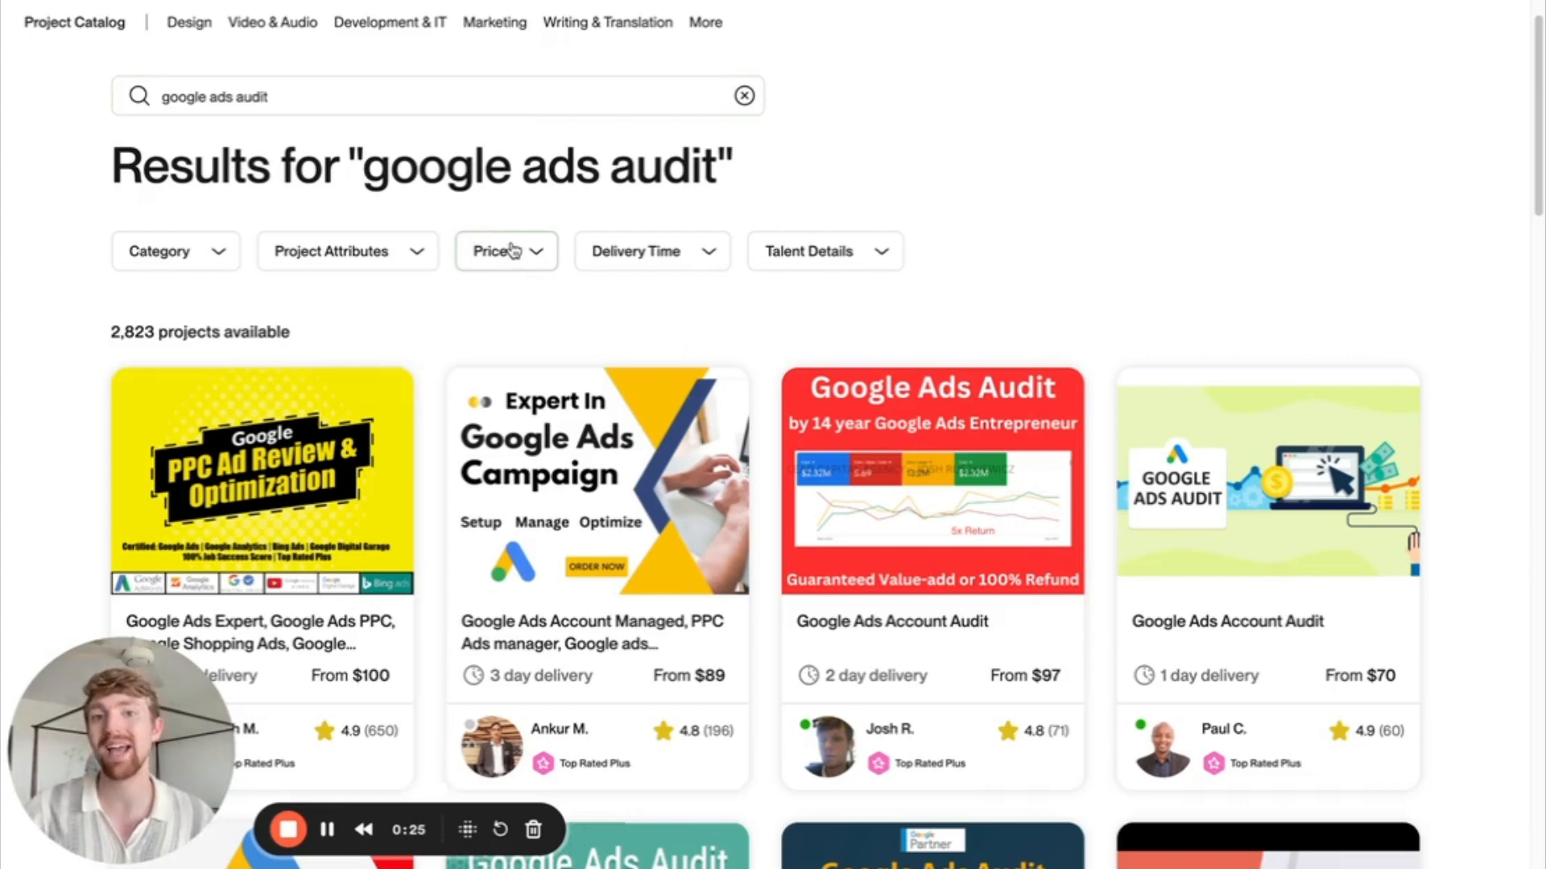
scroll(437, 172, "up", 1)
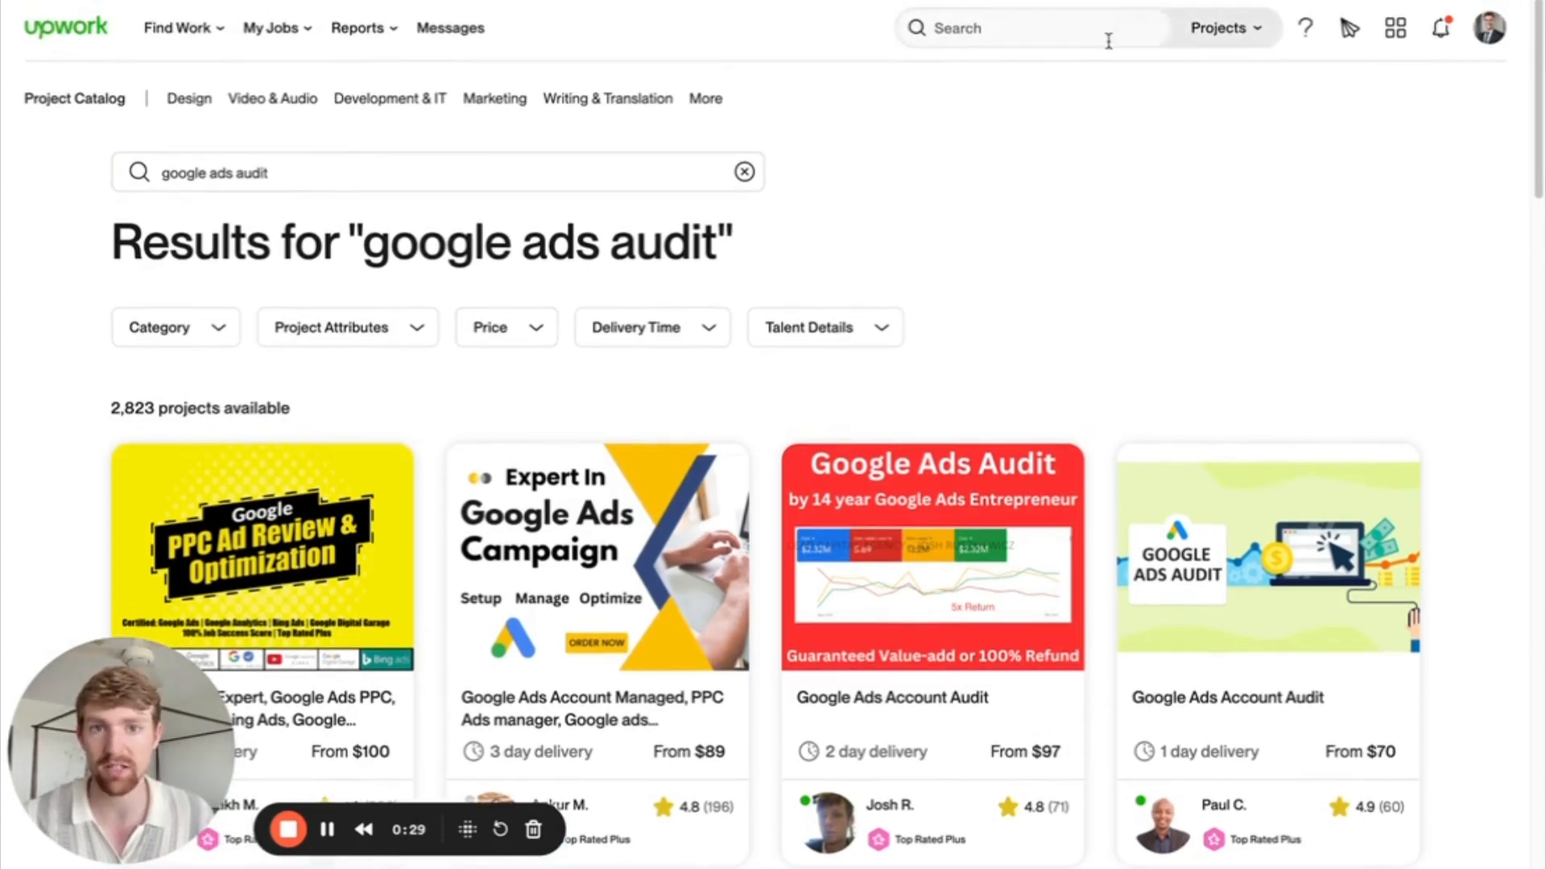
left_click_drag(385, 171, 136, 172)
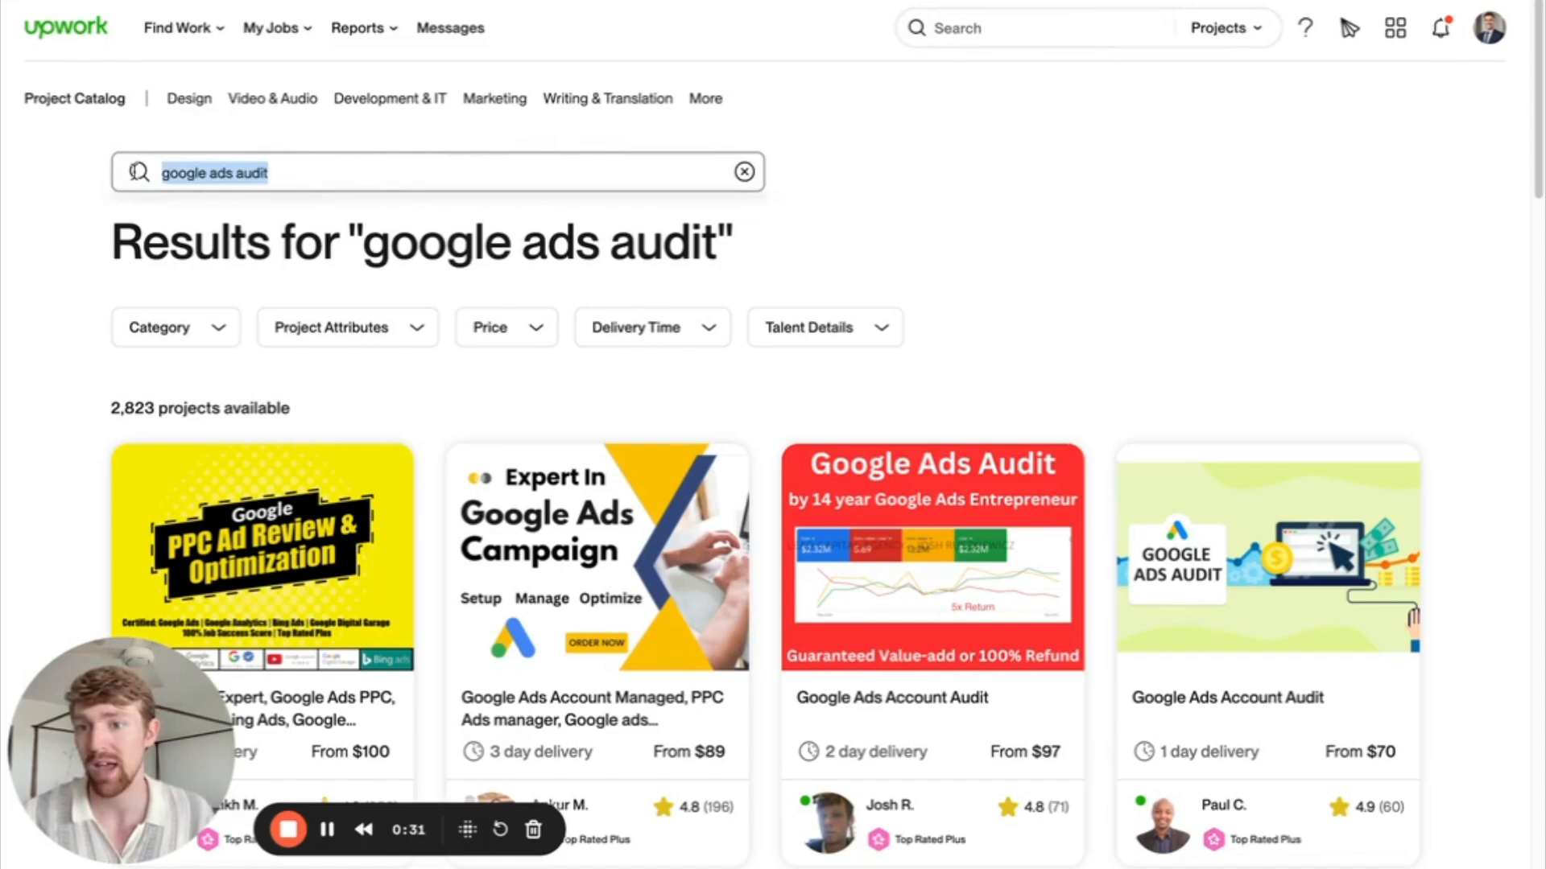
scroll(407, 310, "down", 4)
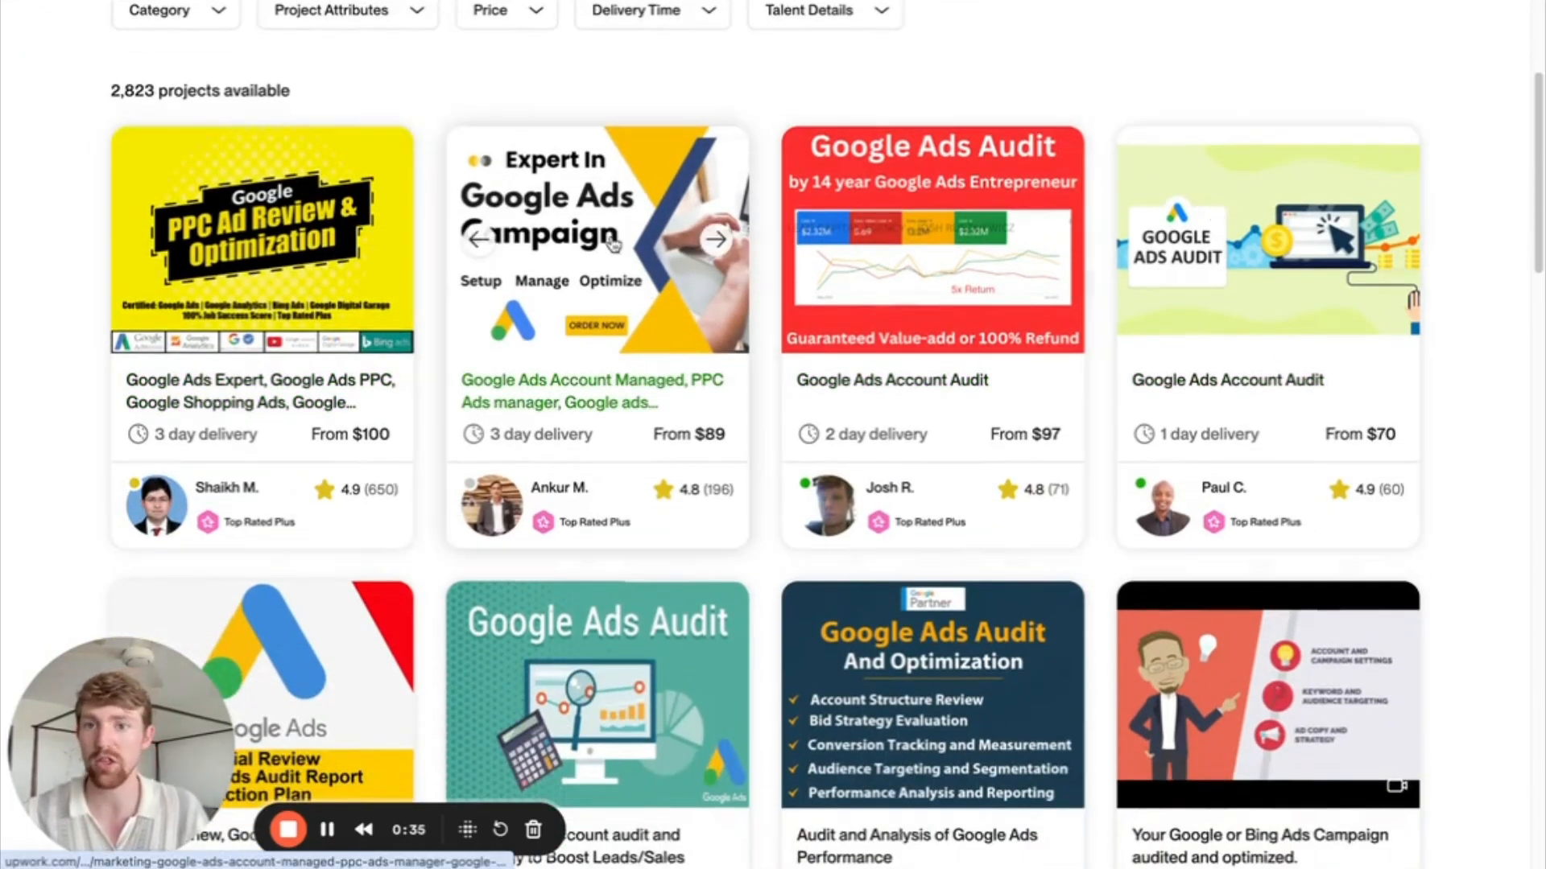
scroll(294, 268, "up", 4)
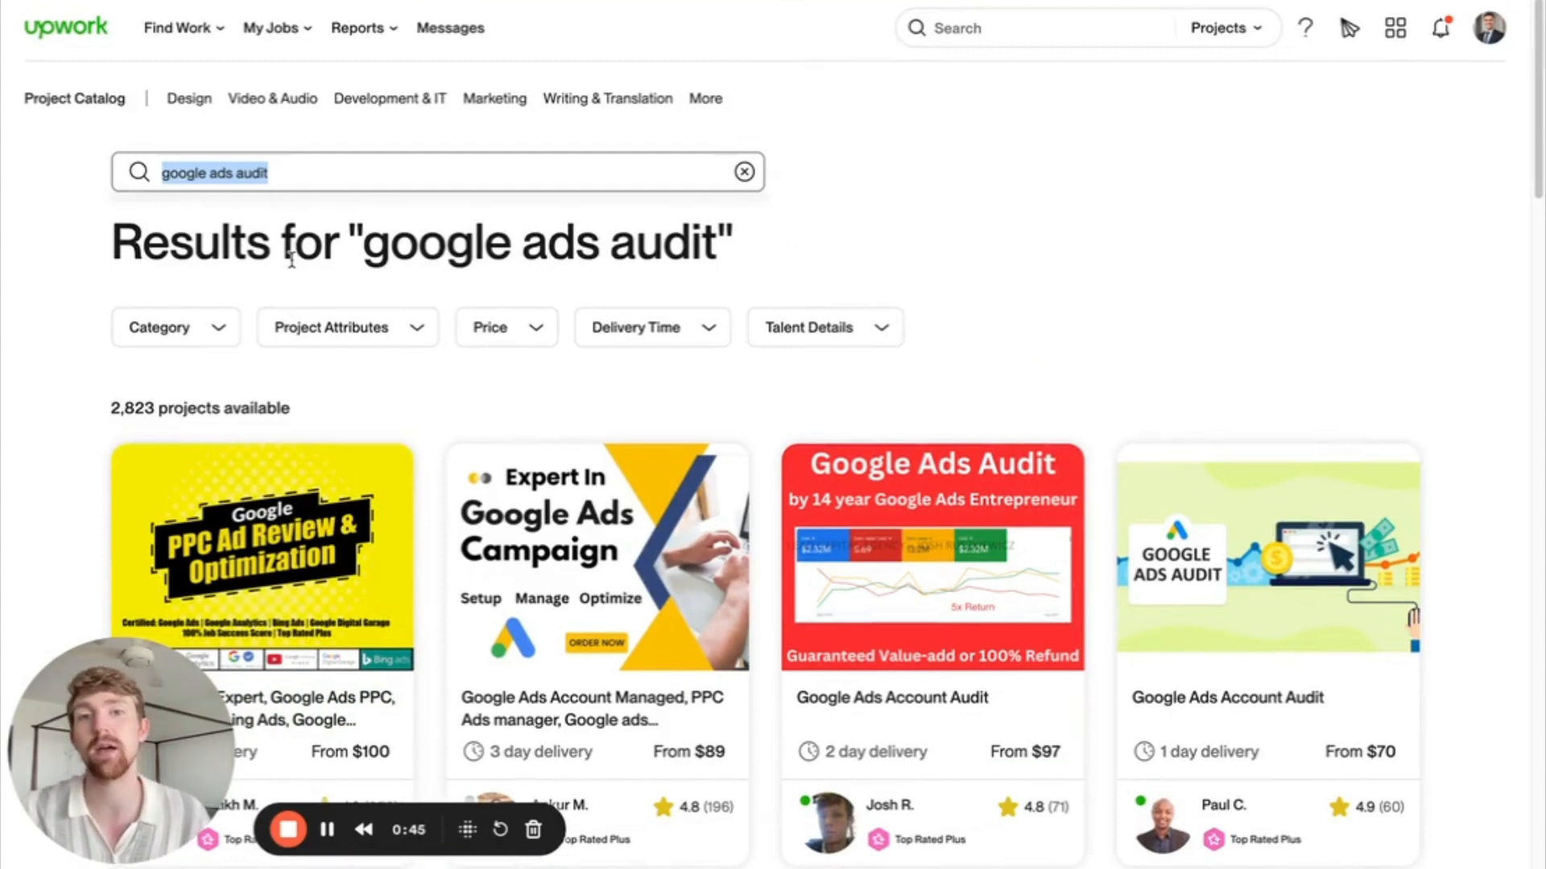
left_click(1101, 314)
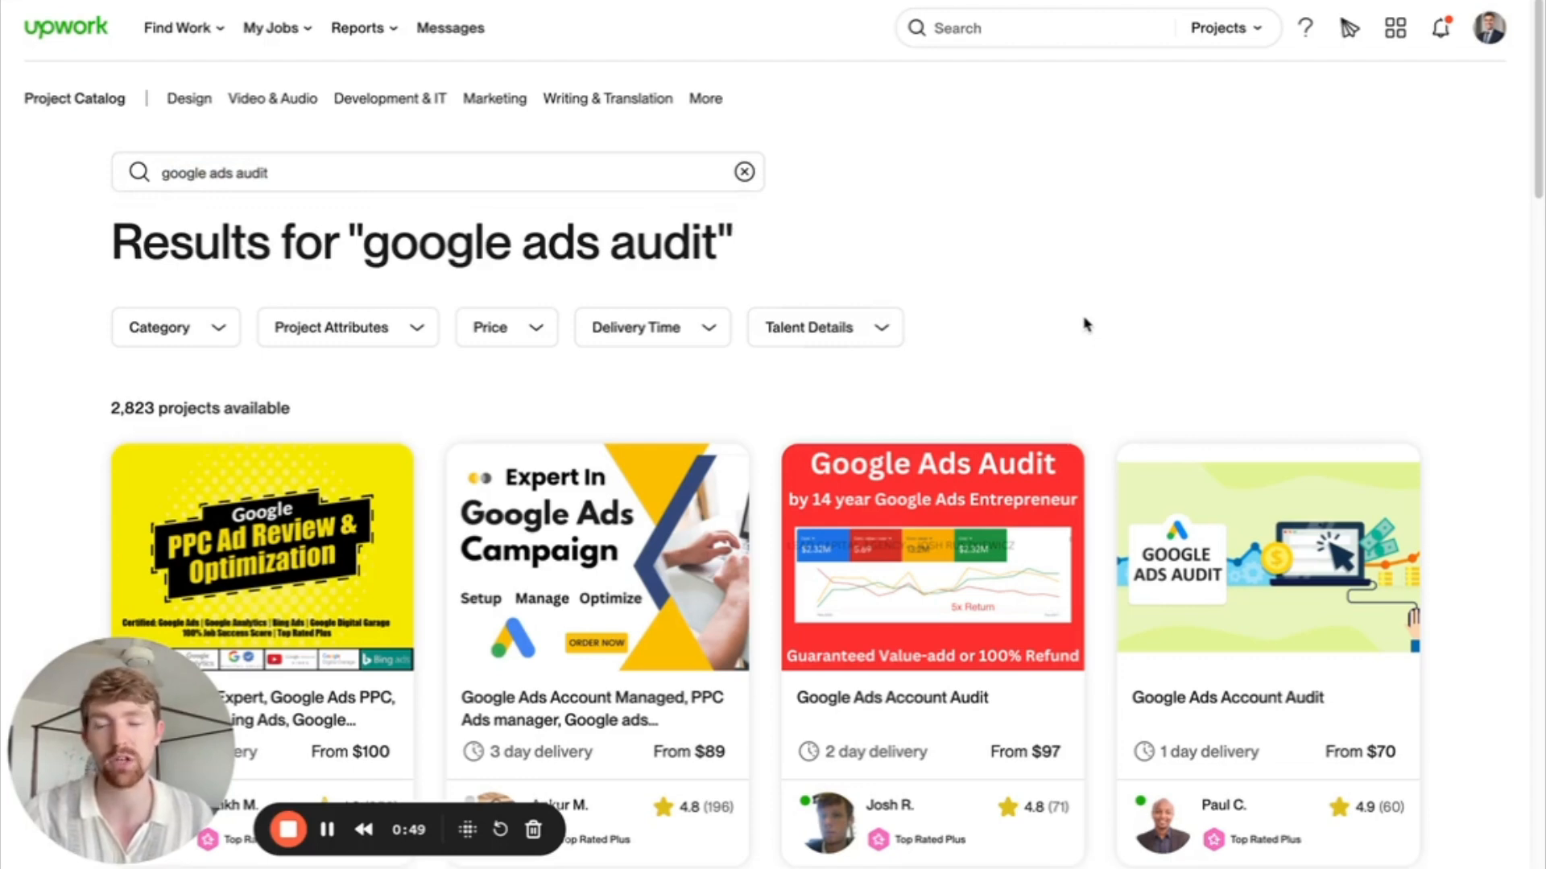
scroll(1081, 281, "down", 2)
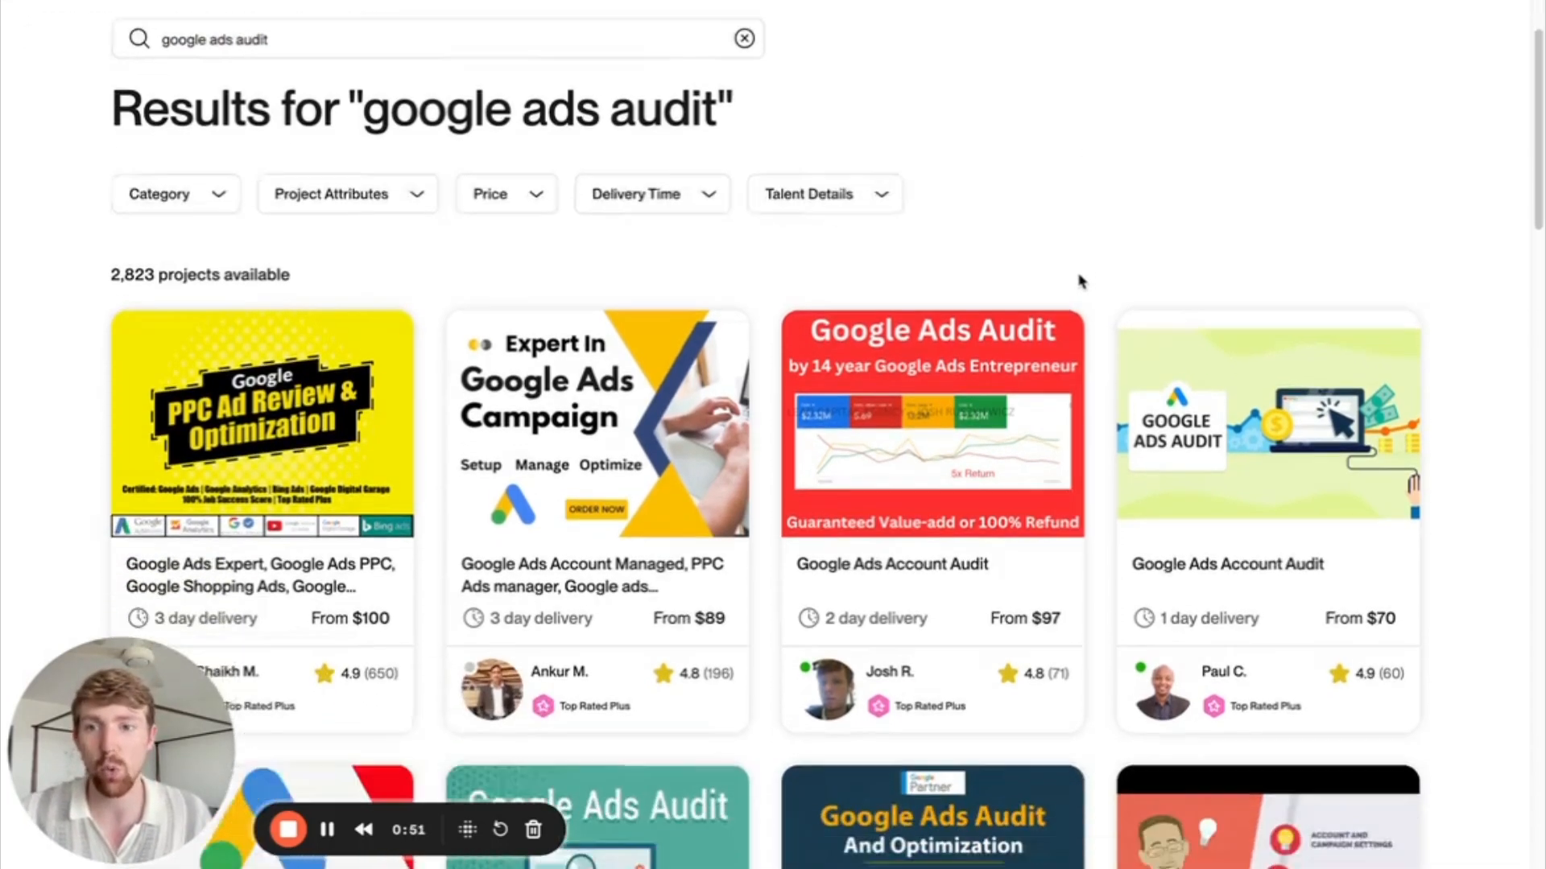
scroll(1081, 281, "down", 1)
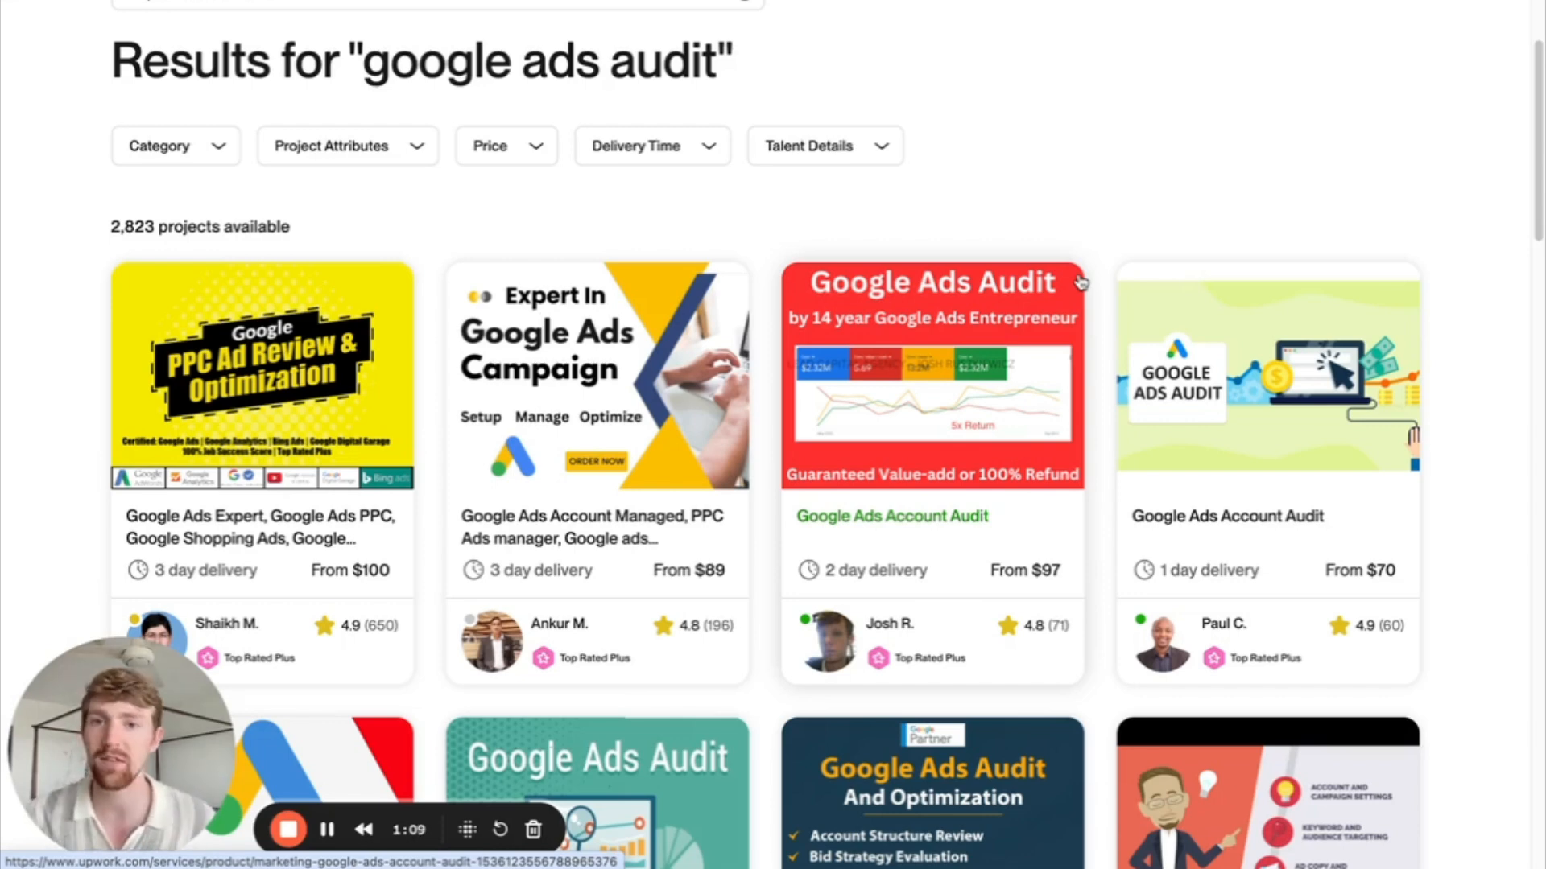
scroll(1021, 249, "up", 2)
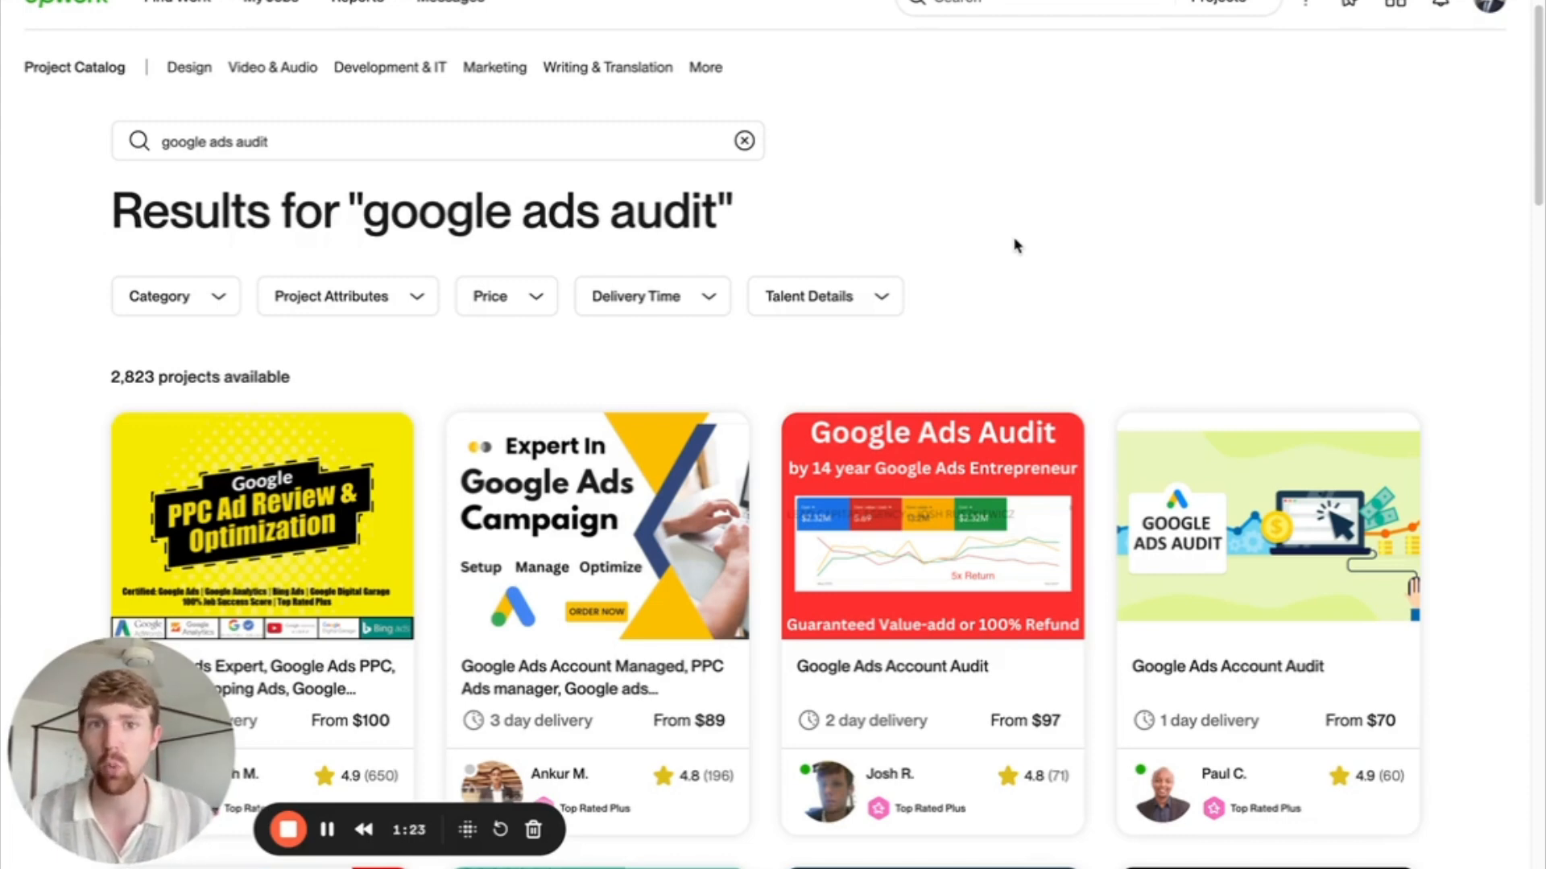
scroll(1003, 142, "up", 1)
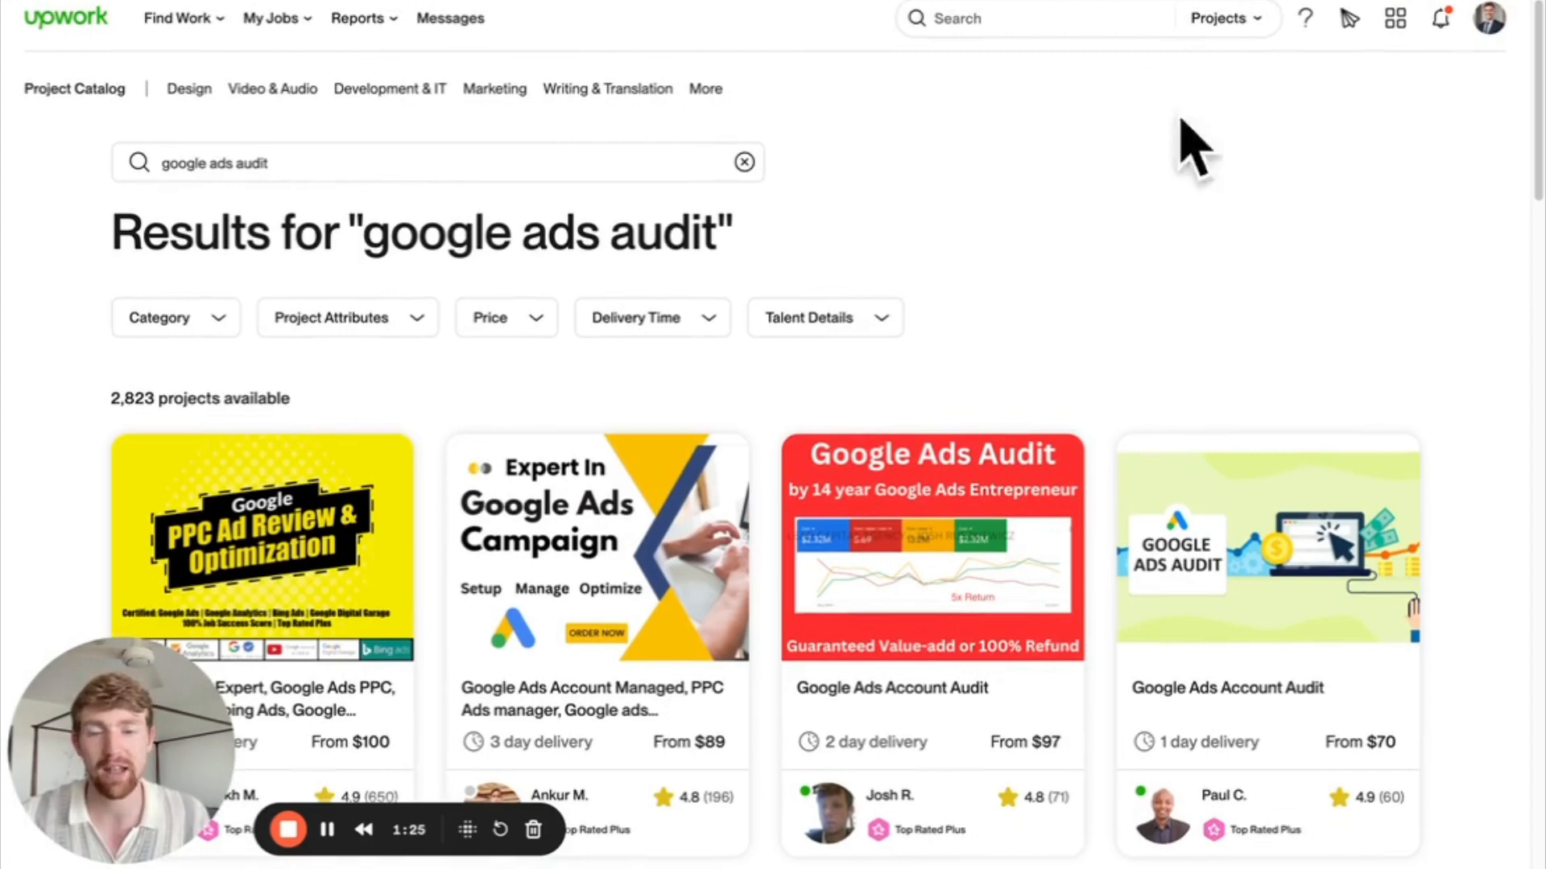
scroll(852, 280, "down", 1)
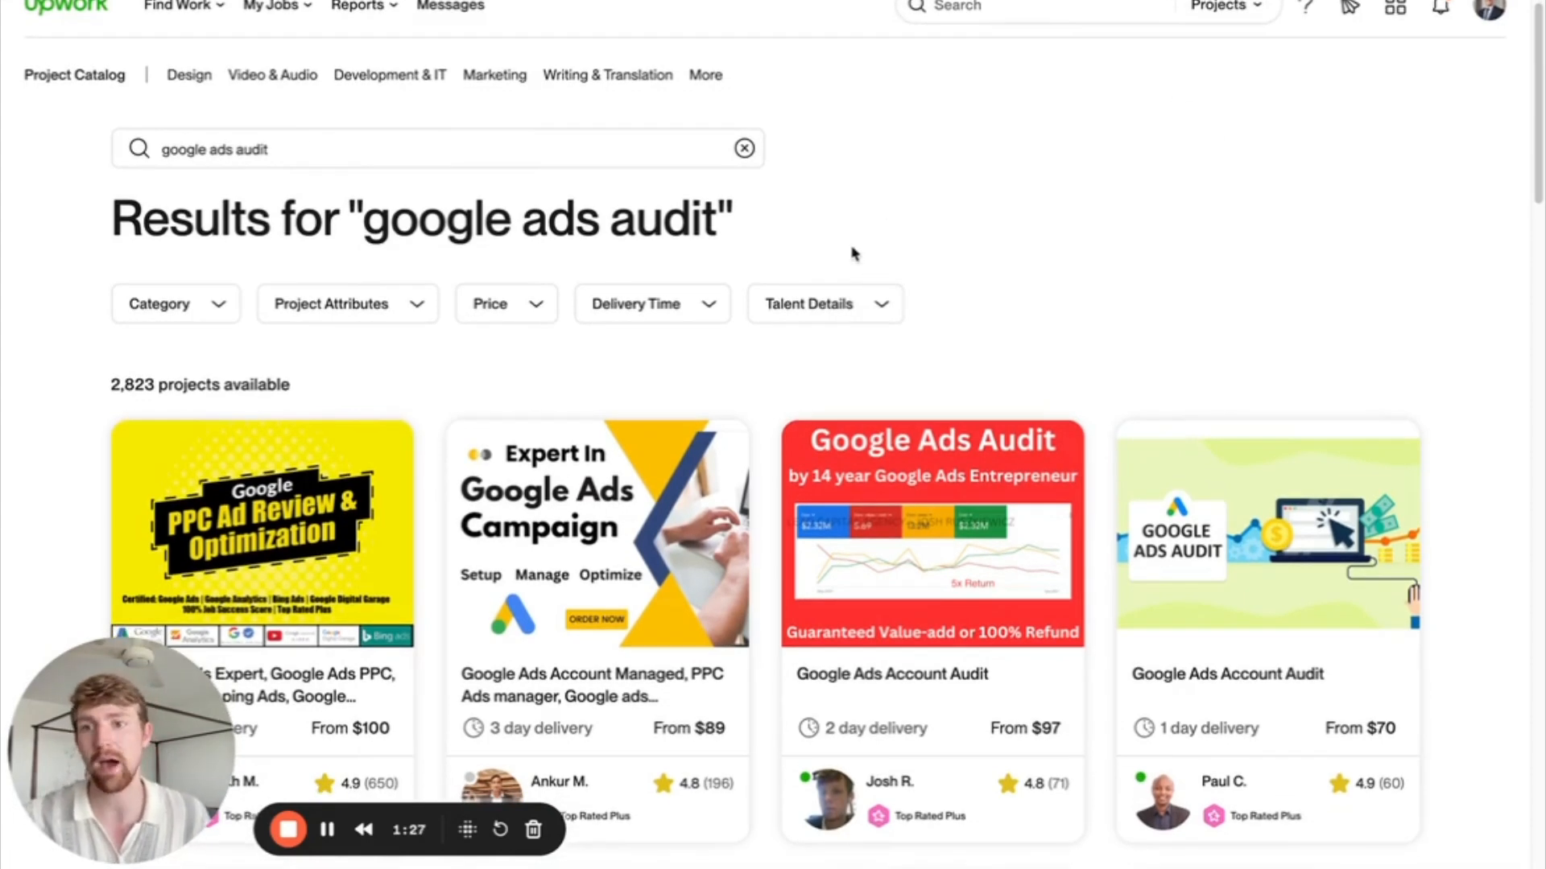
scroll(427, 173, "down", 1)
left_click(352, 127)
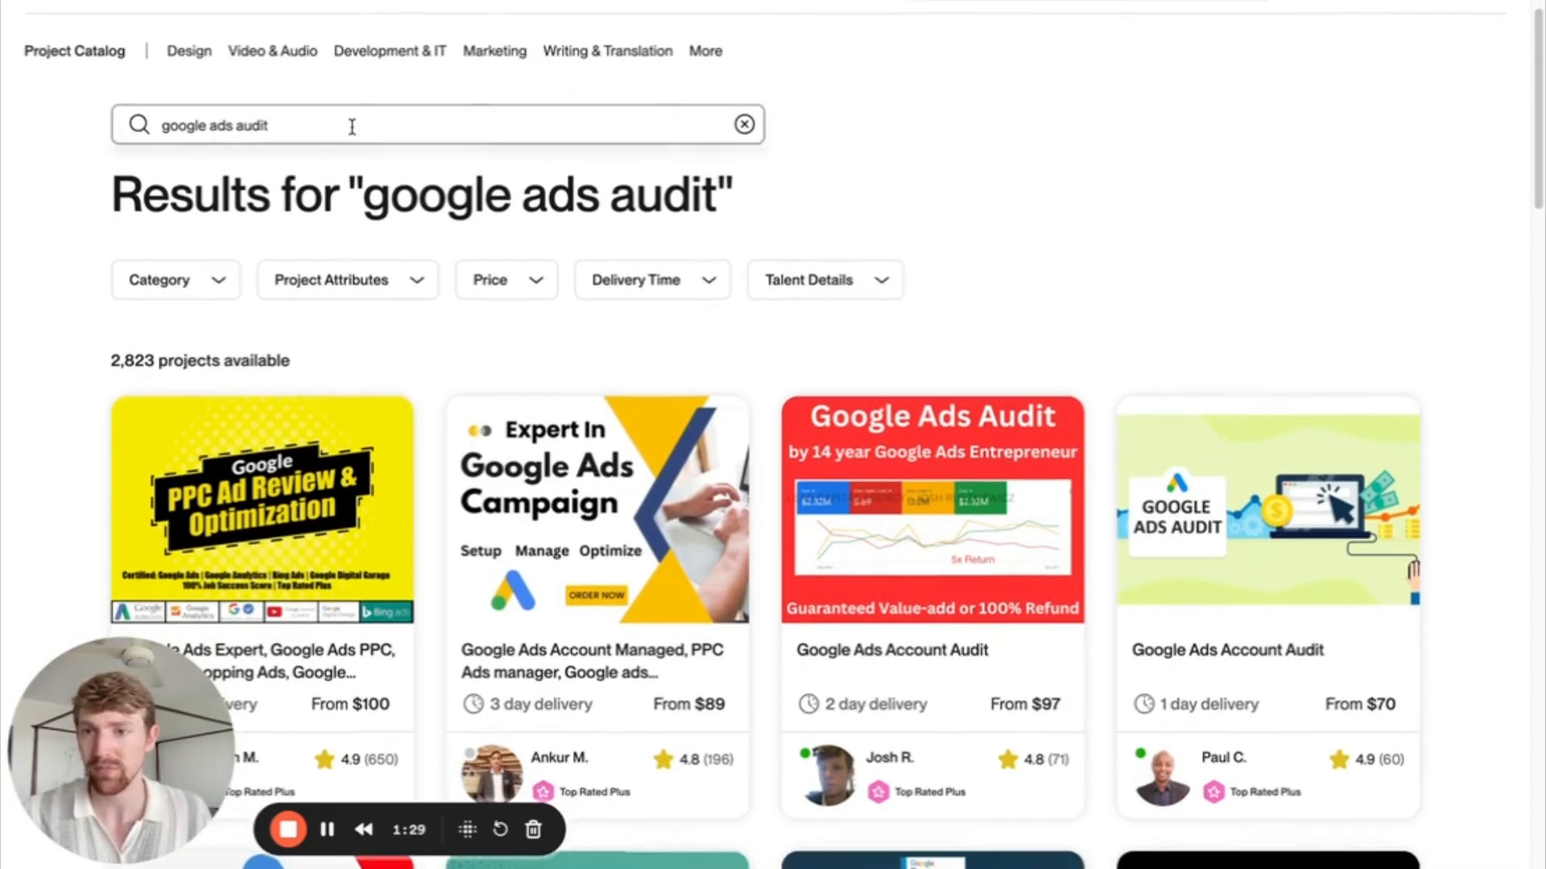
left_click_drag(352, 127, 160, 127)
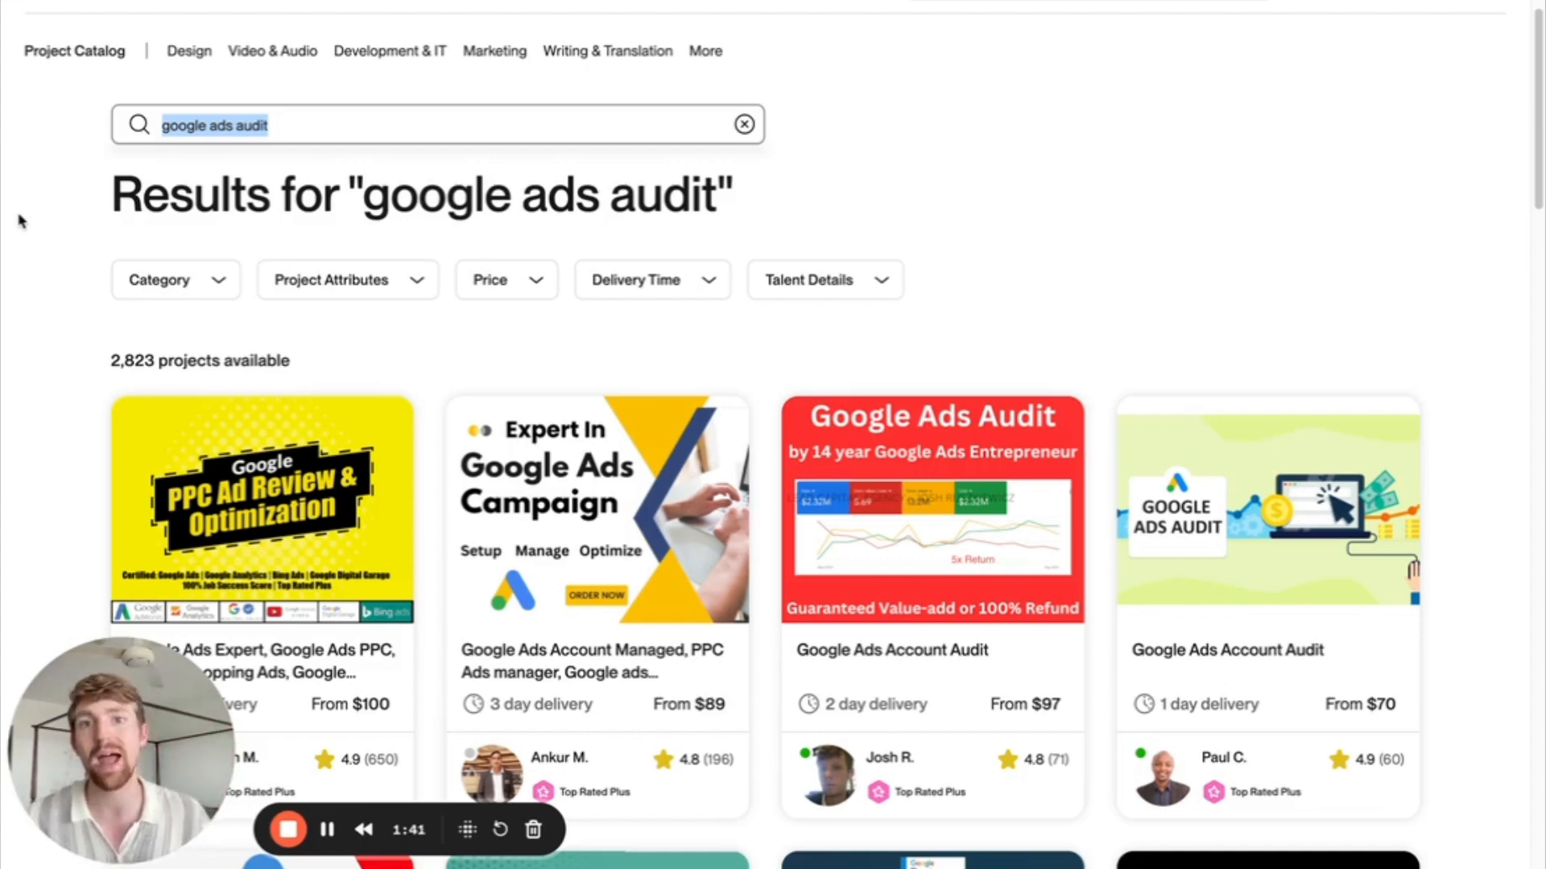
left_click(1074, 234)
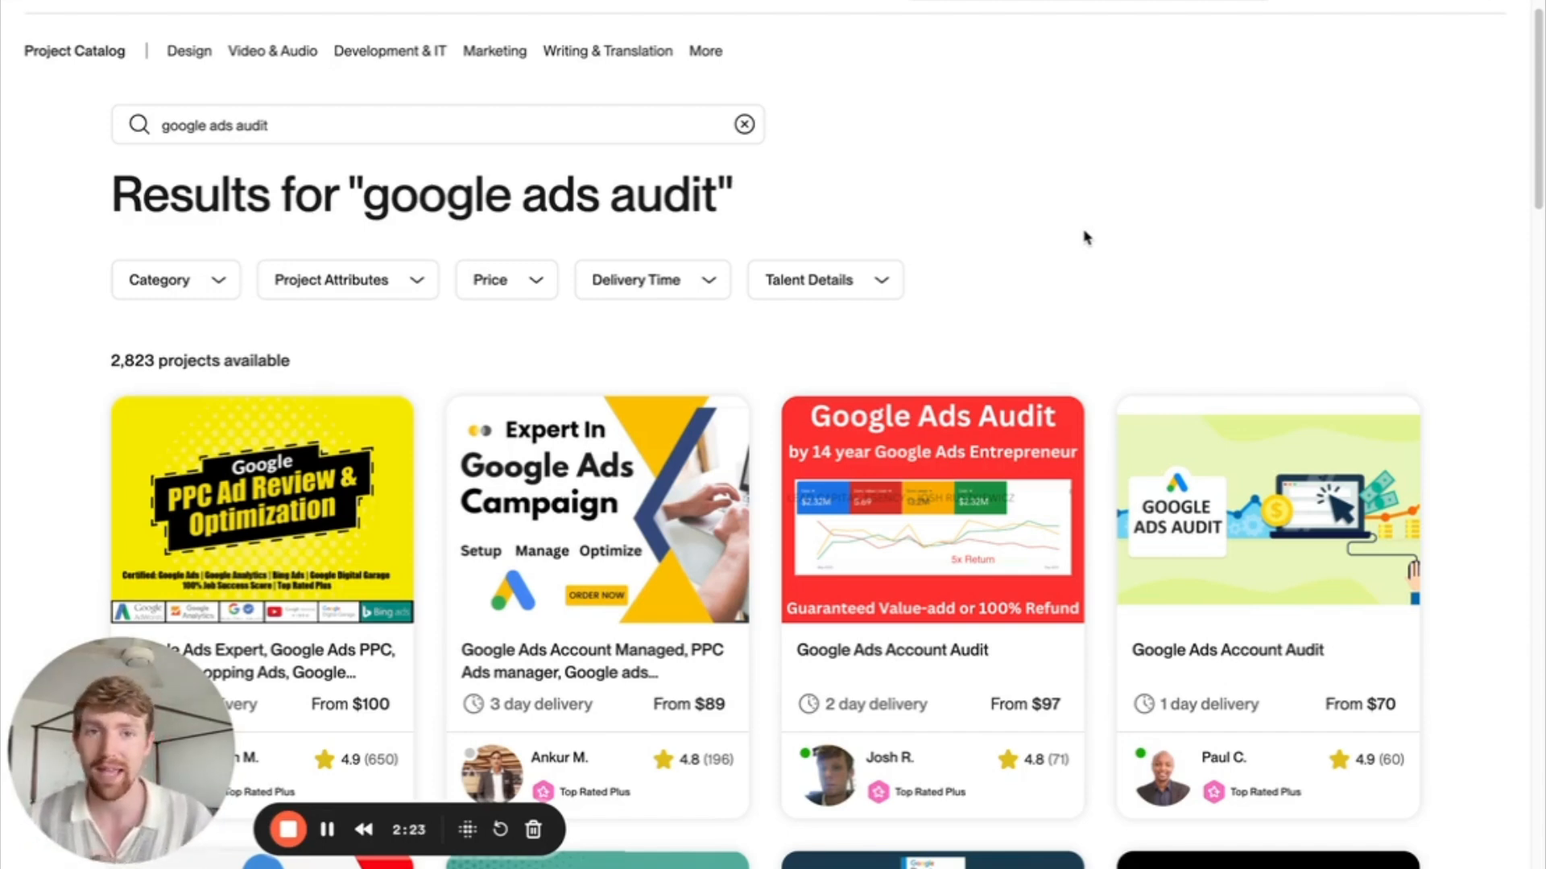
scroll(1094, 282, "up", 1)
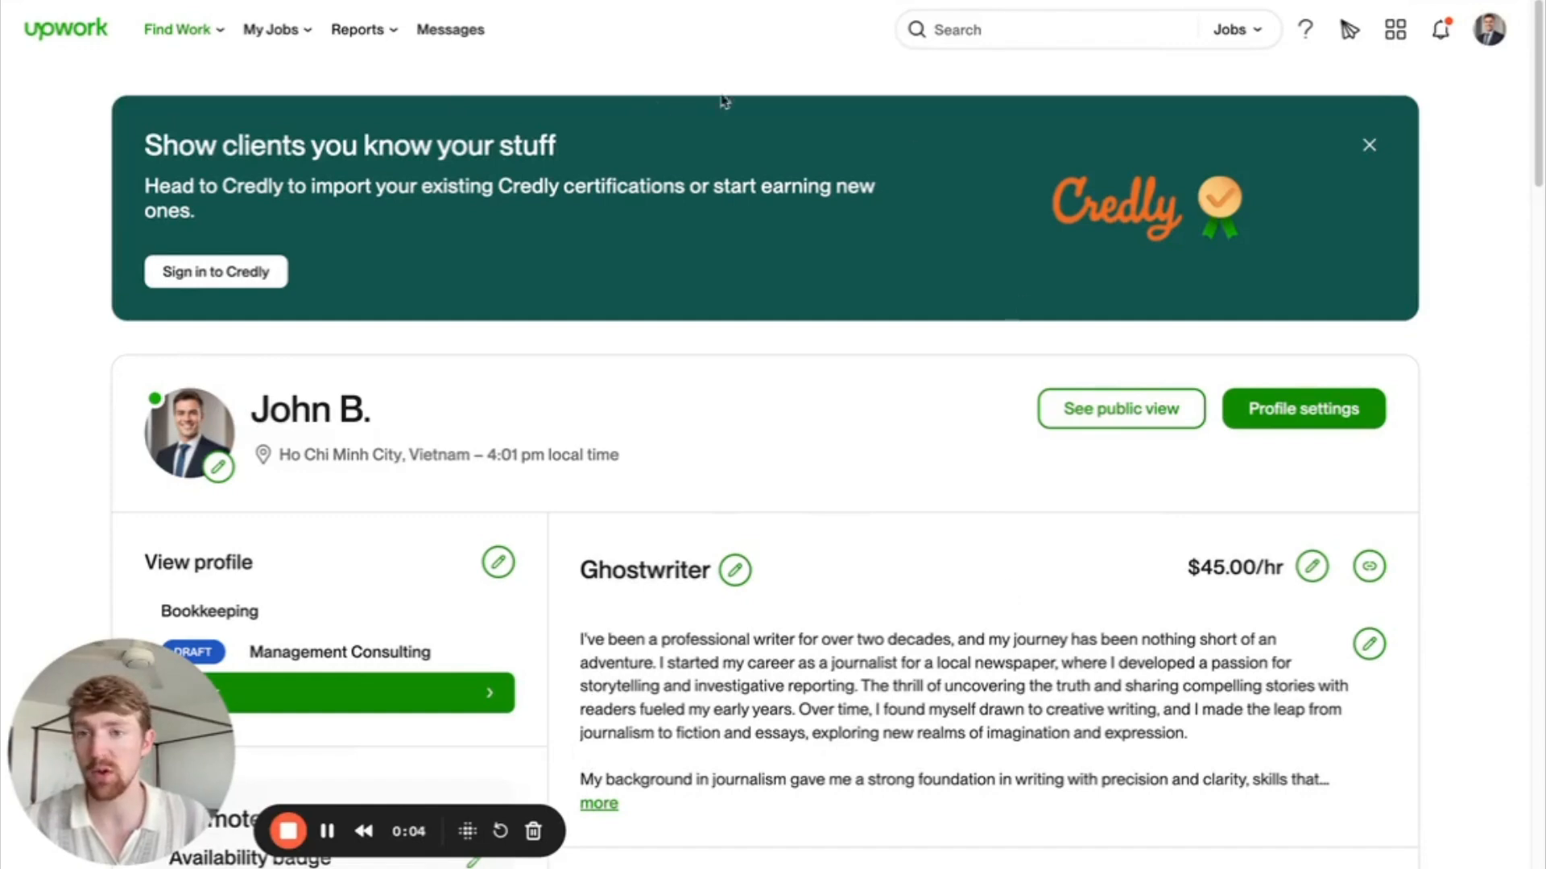
Open project management from the profile's project catalog section.
scroll(403, 282, "down", 1)
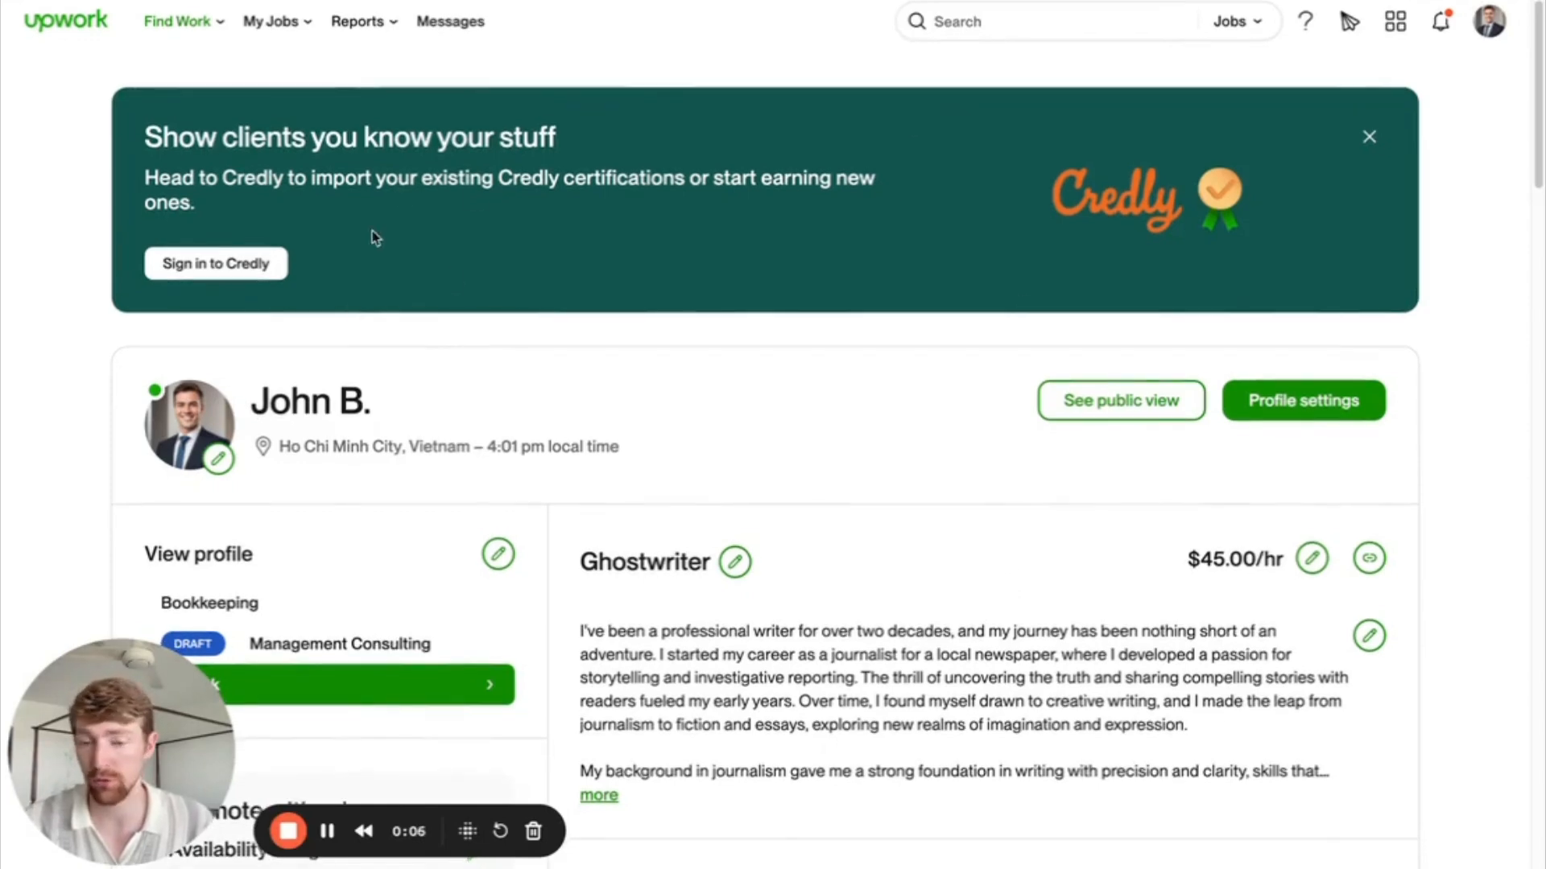
scroll(632, 407, "down", 15)
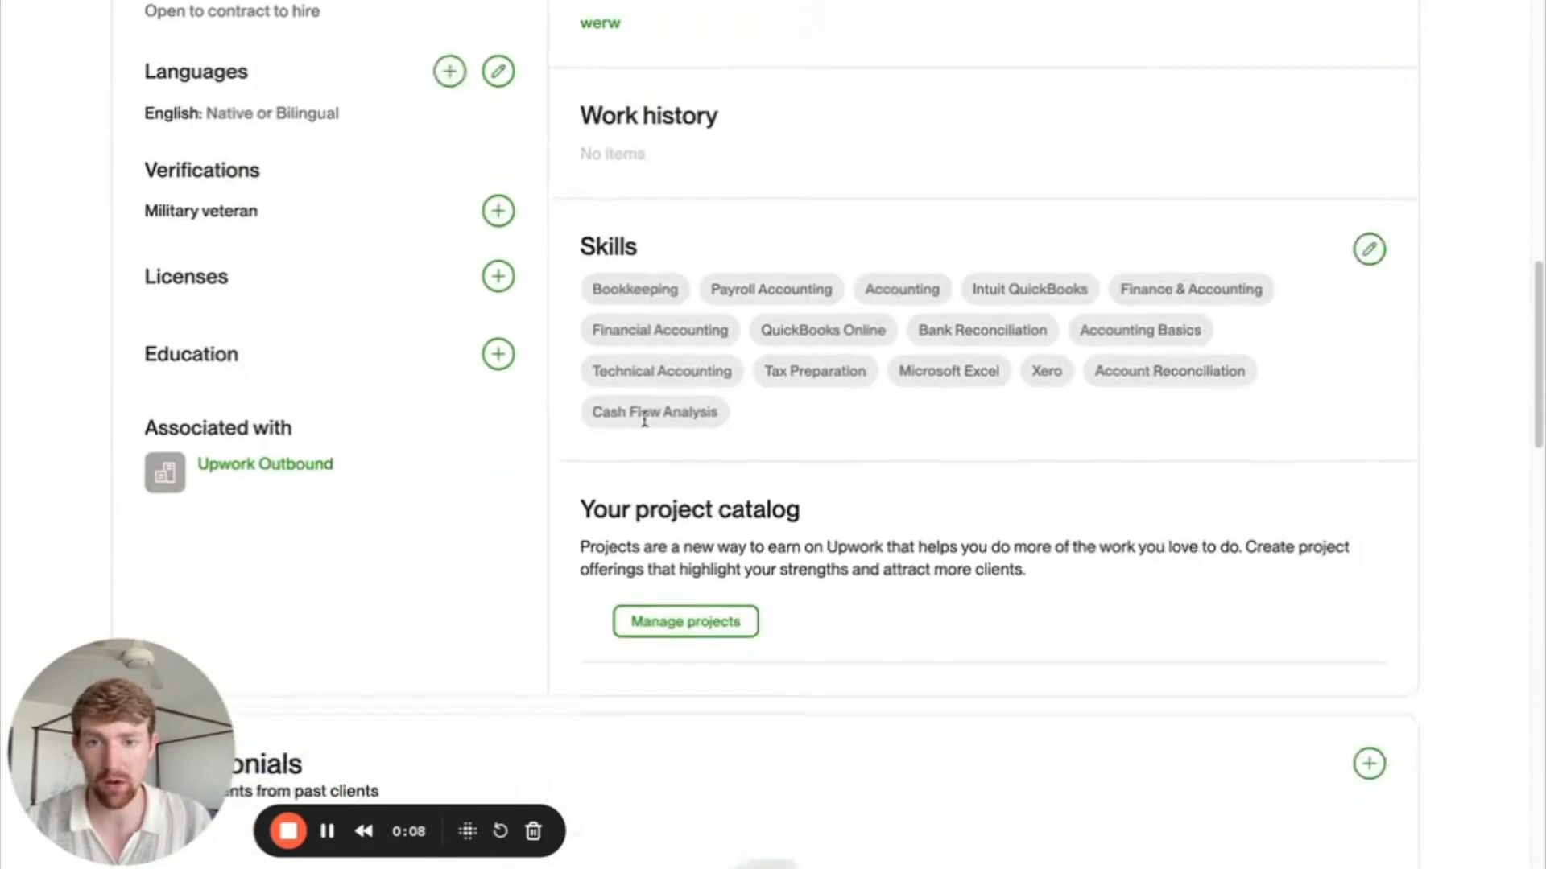
scroll(644, 421, "down", 1)
left_click_drag(580, 463, 876, 464)
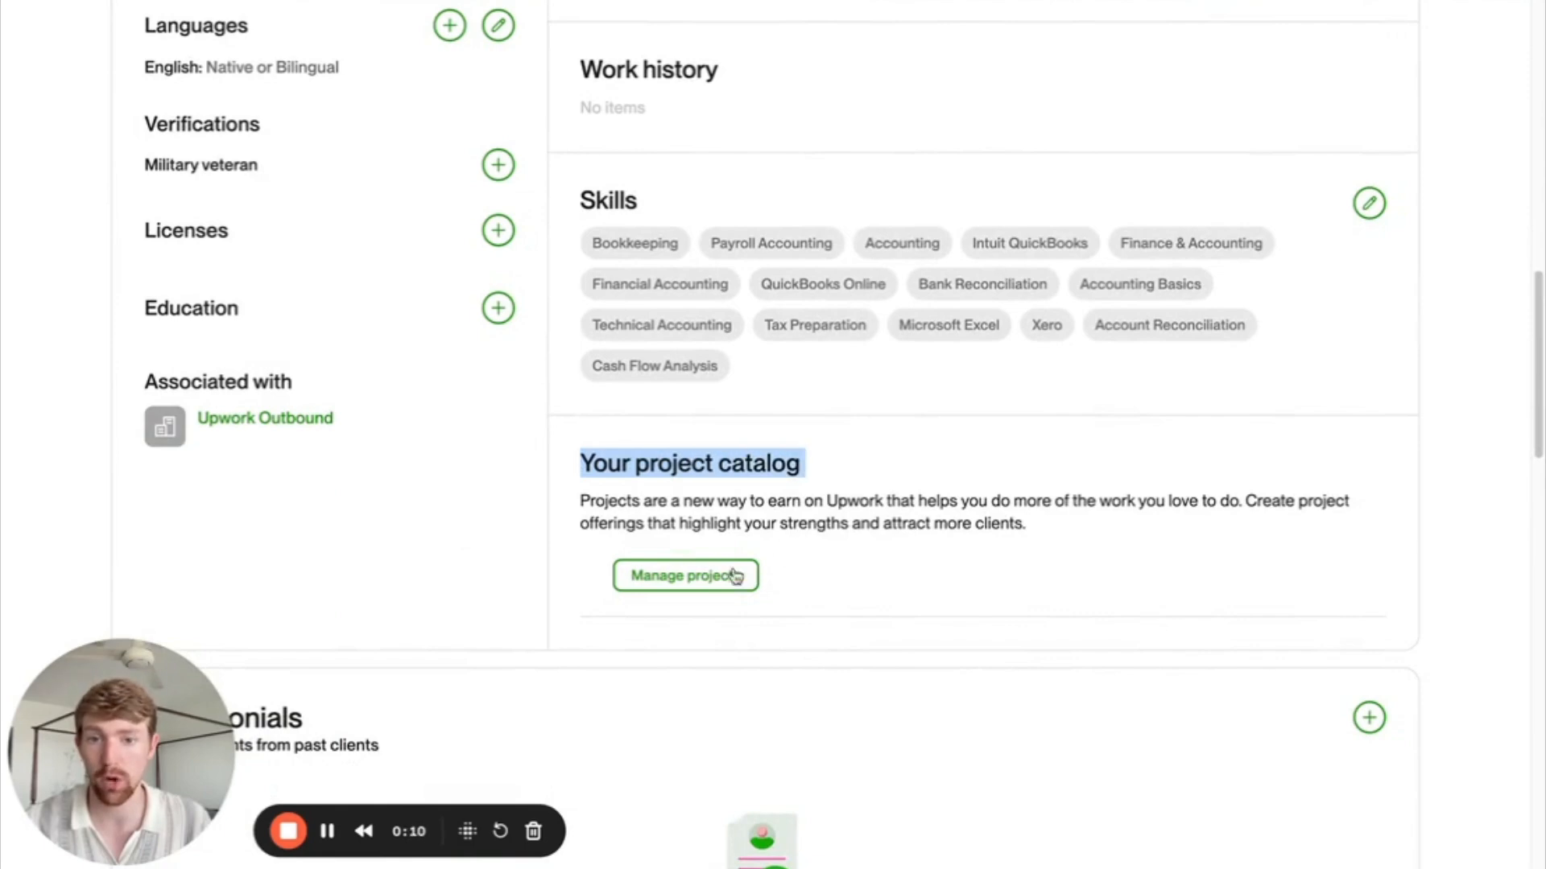
left_click(709, 576)
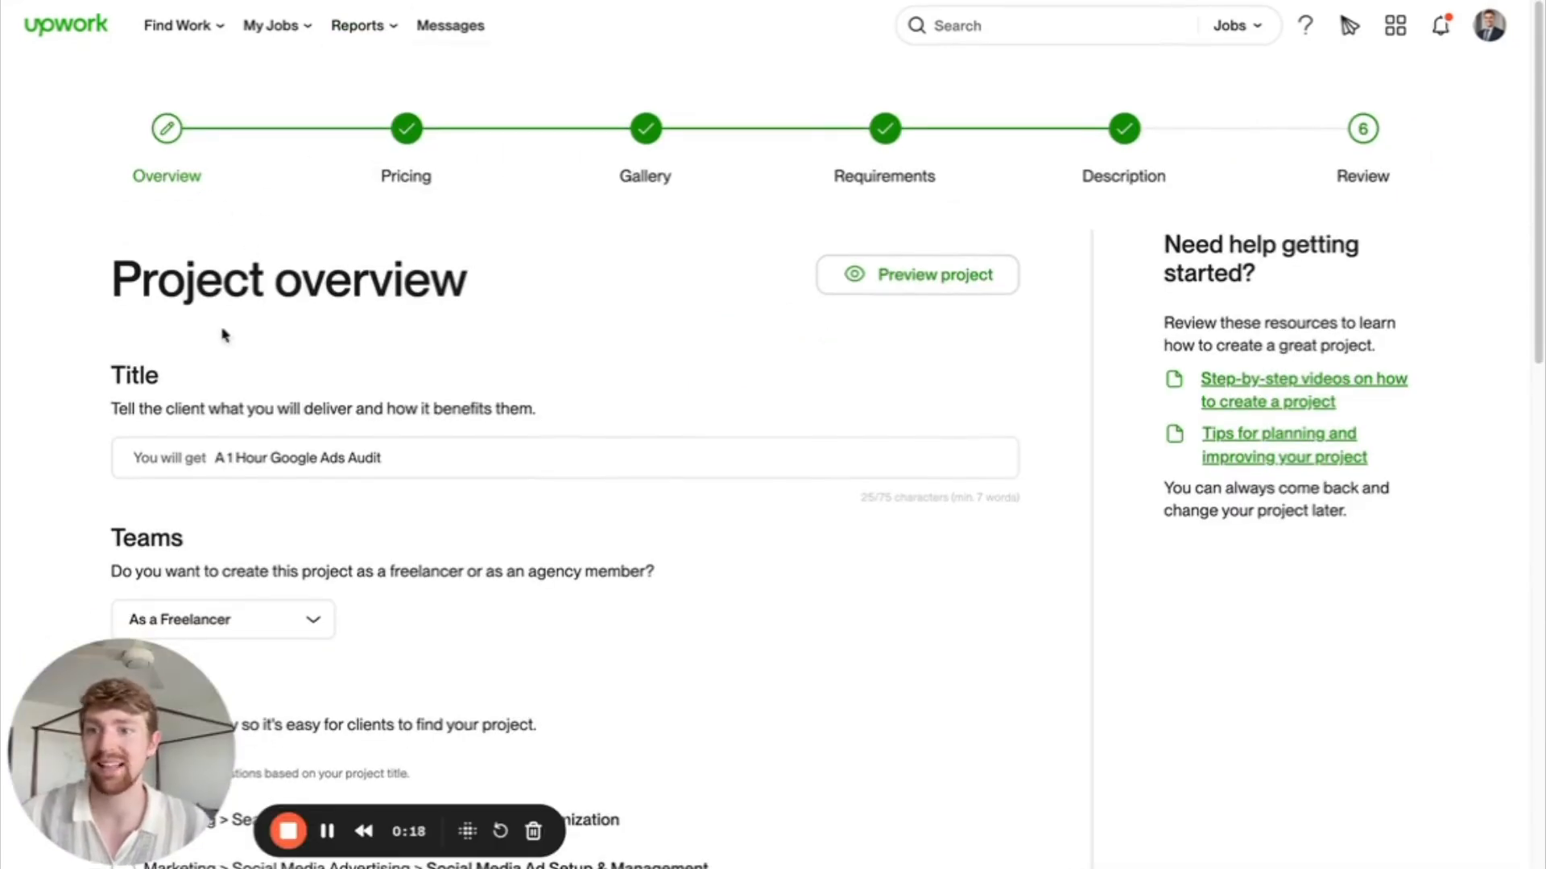
Replace "Audit" with "Consultation" in the project title, making it "A 1 Hour Google Ads Consultation".
scroll(121, 153, "down", 1)
left_click(419, 395)
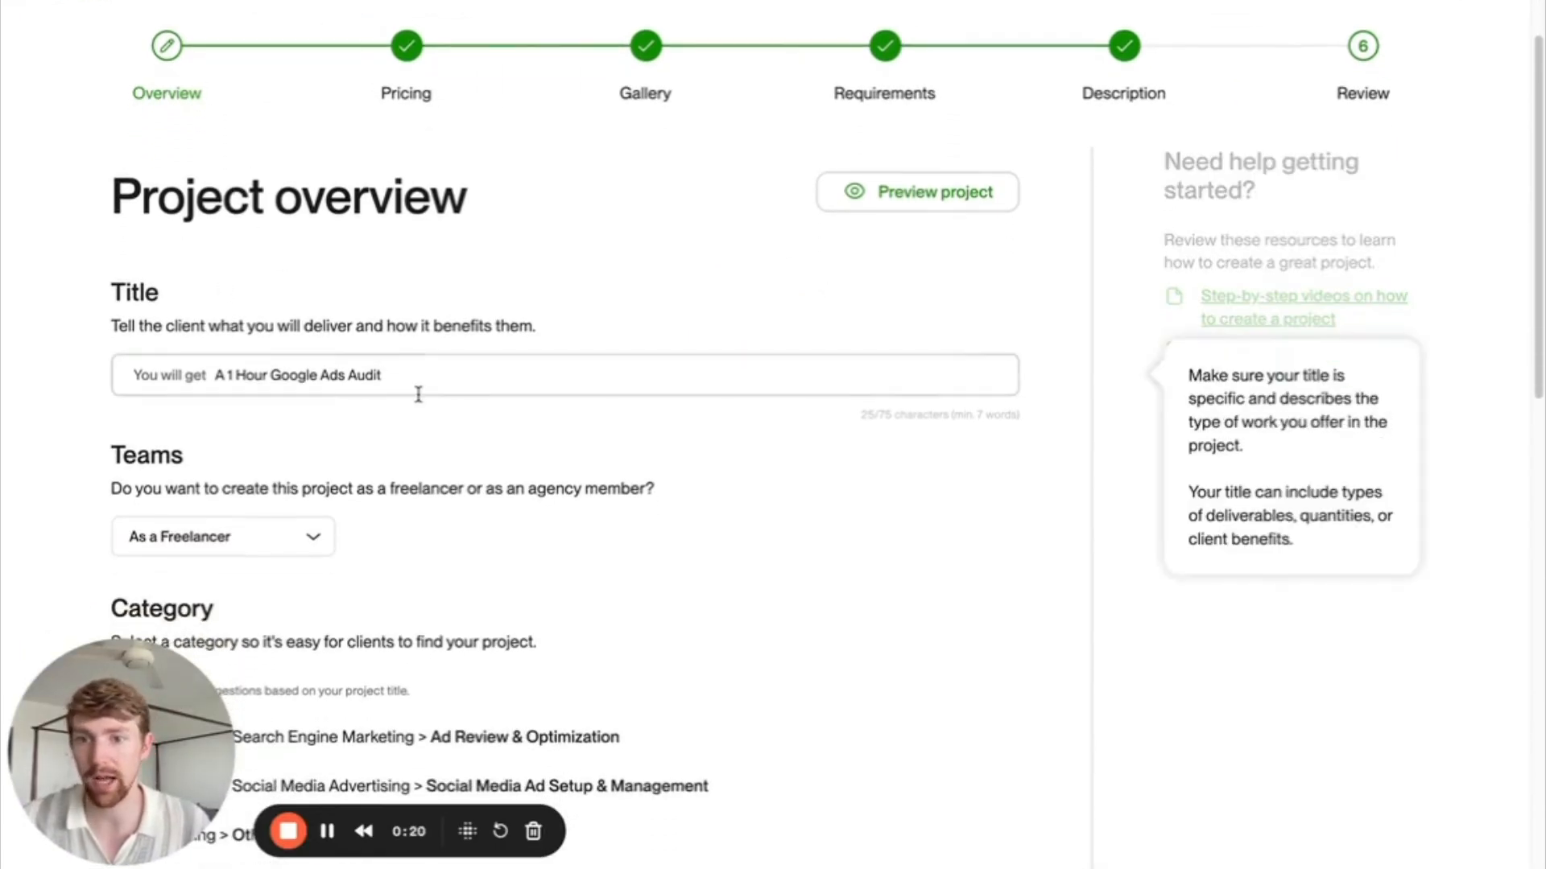
left_click_drag(439, 377, 181, 375)
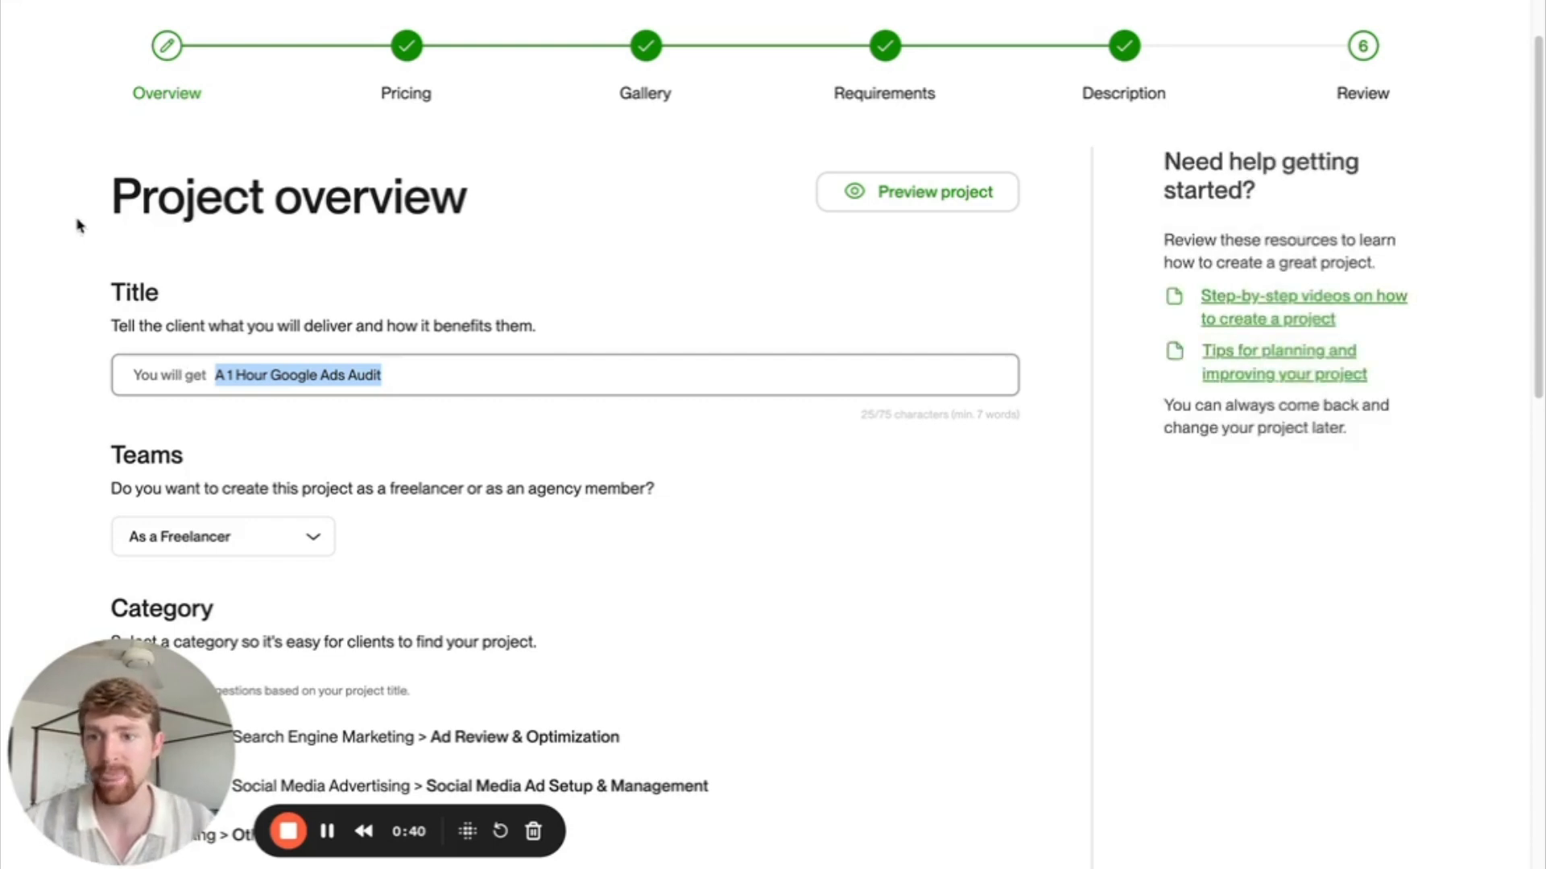
left_click(403, 379)
left_click_drag(369, 389, 417, 327)
scroll(306, 476, "down", 1)
left_click(224, 340)
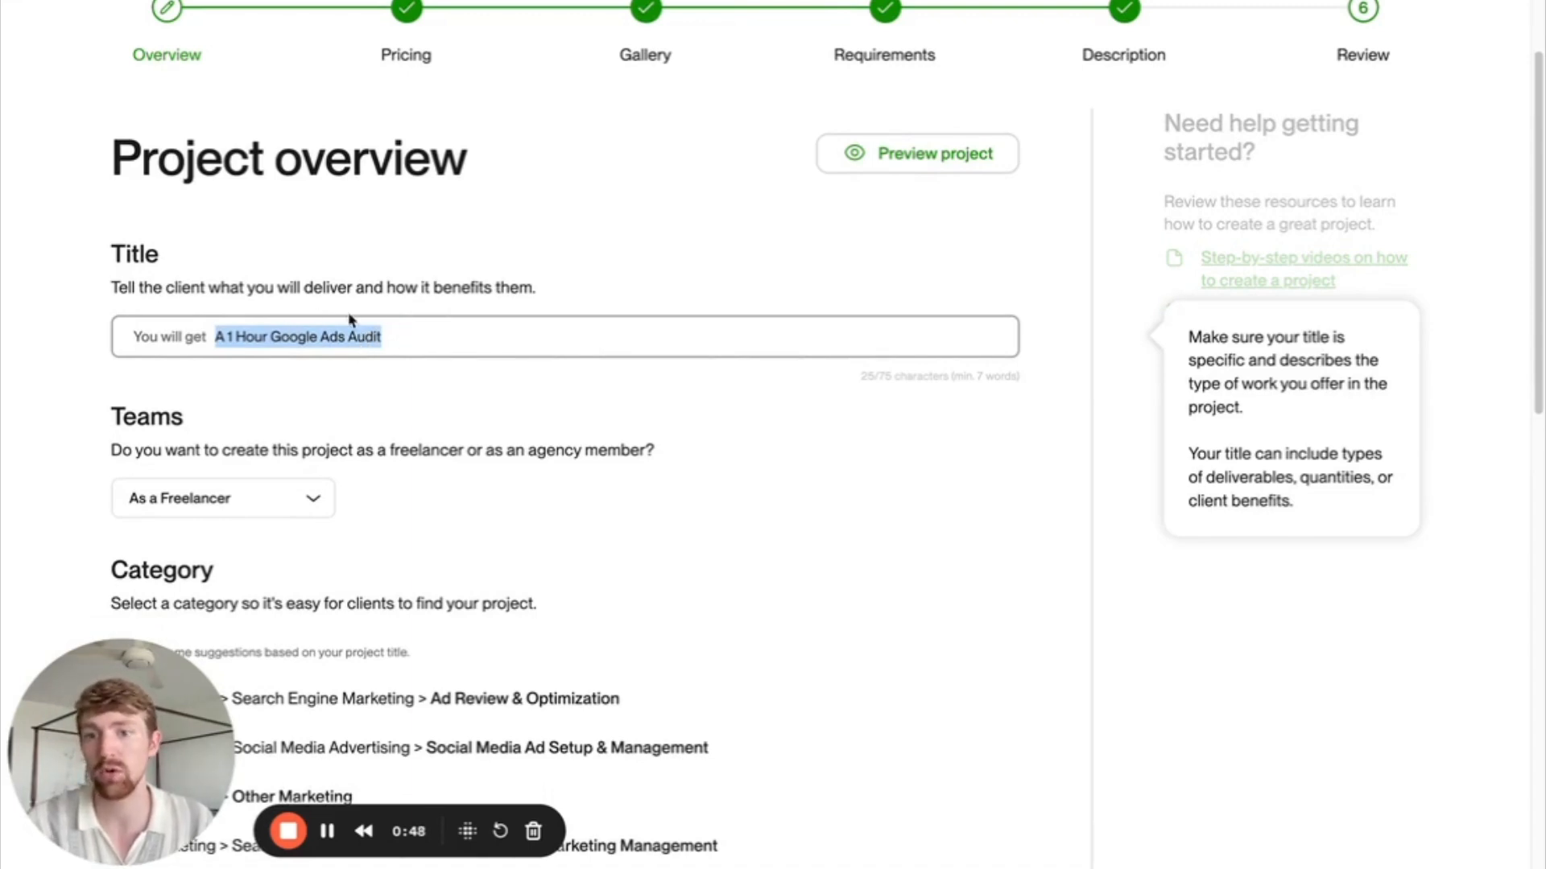
left_click(430, 336)
double_click(366, 338)
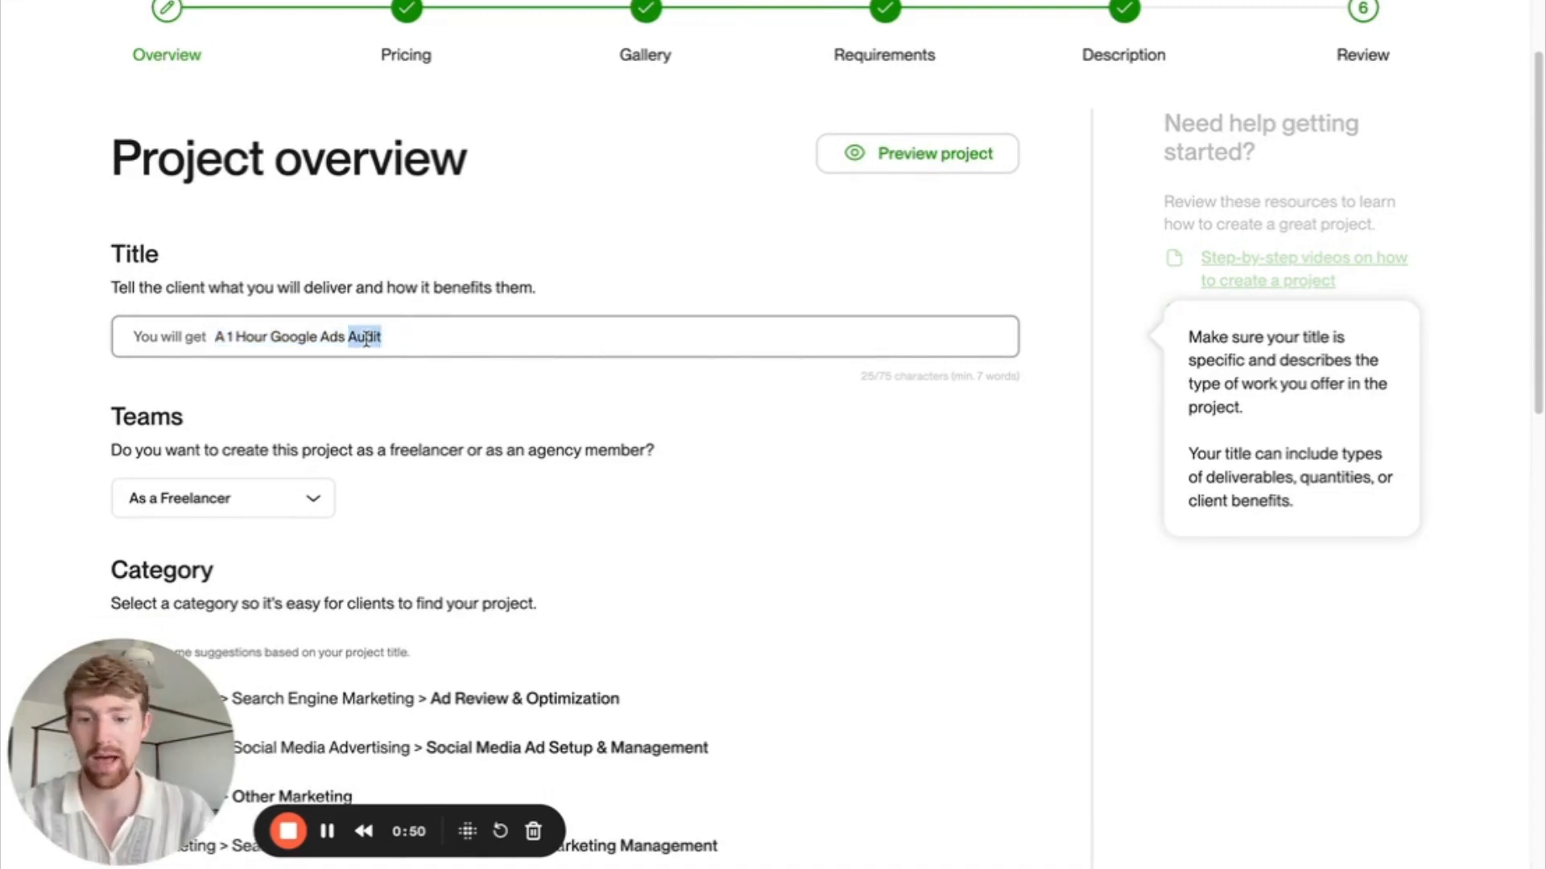
type("Consultatin")
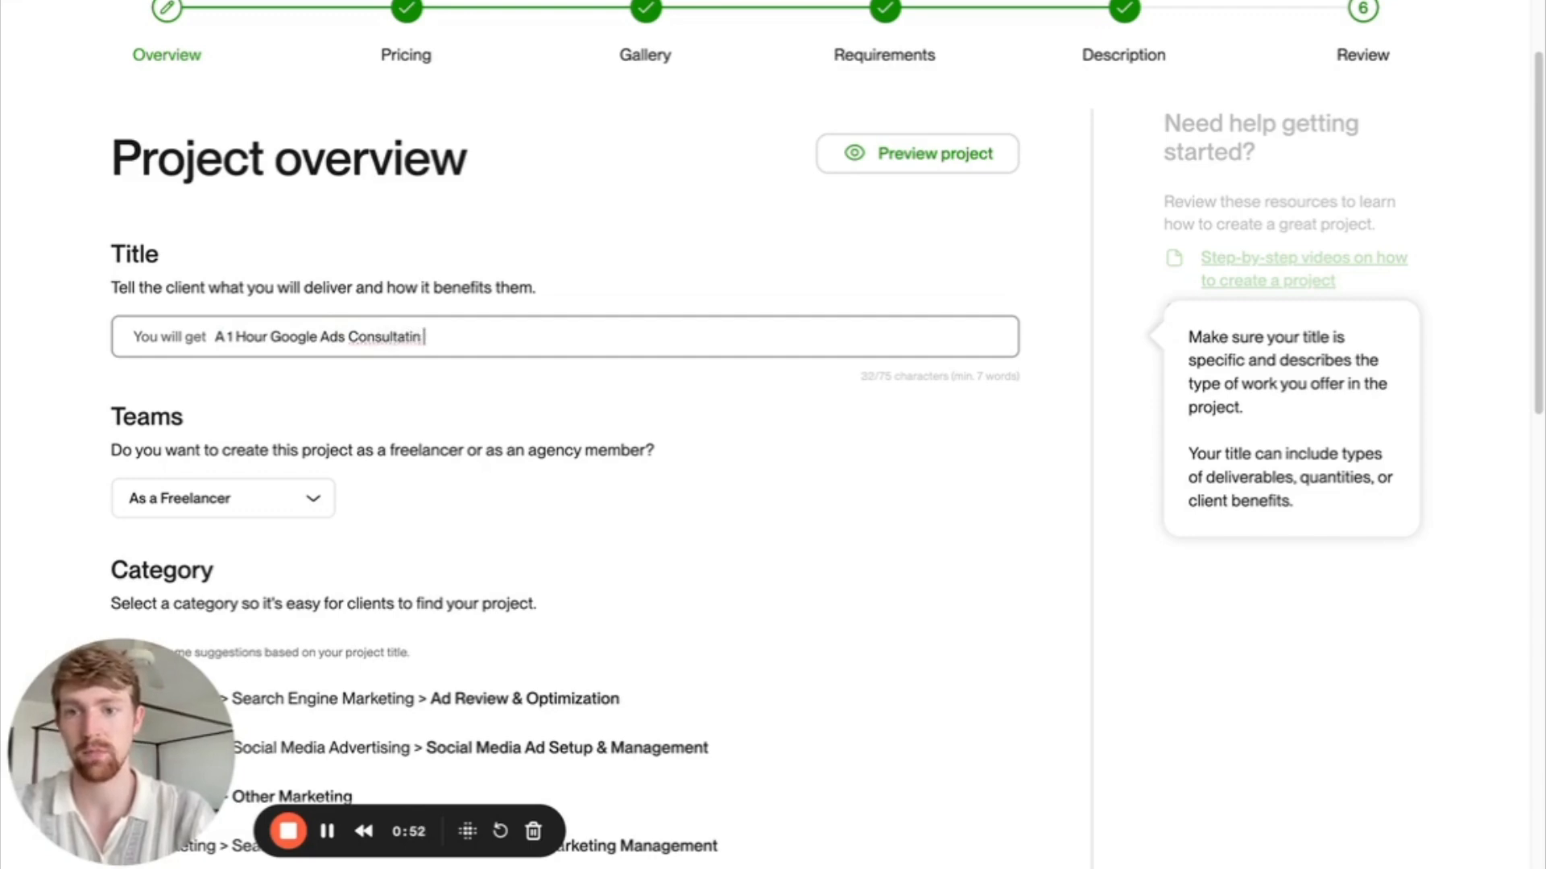
key("BackSpace")
key("BackSpace")
type("on")
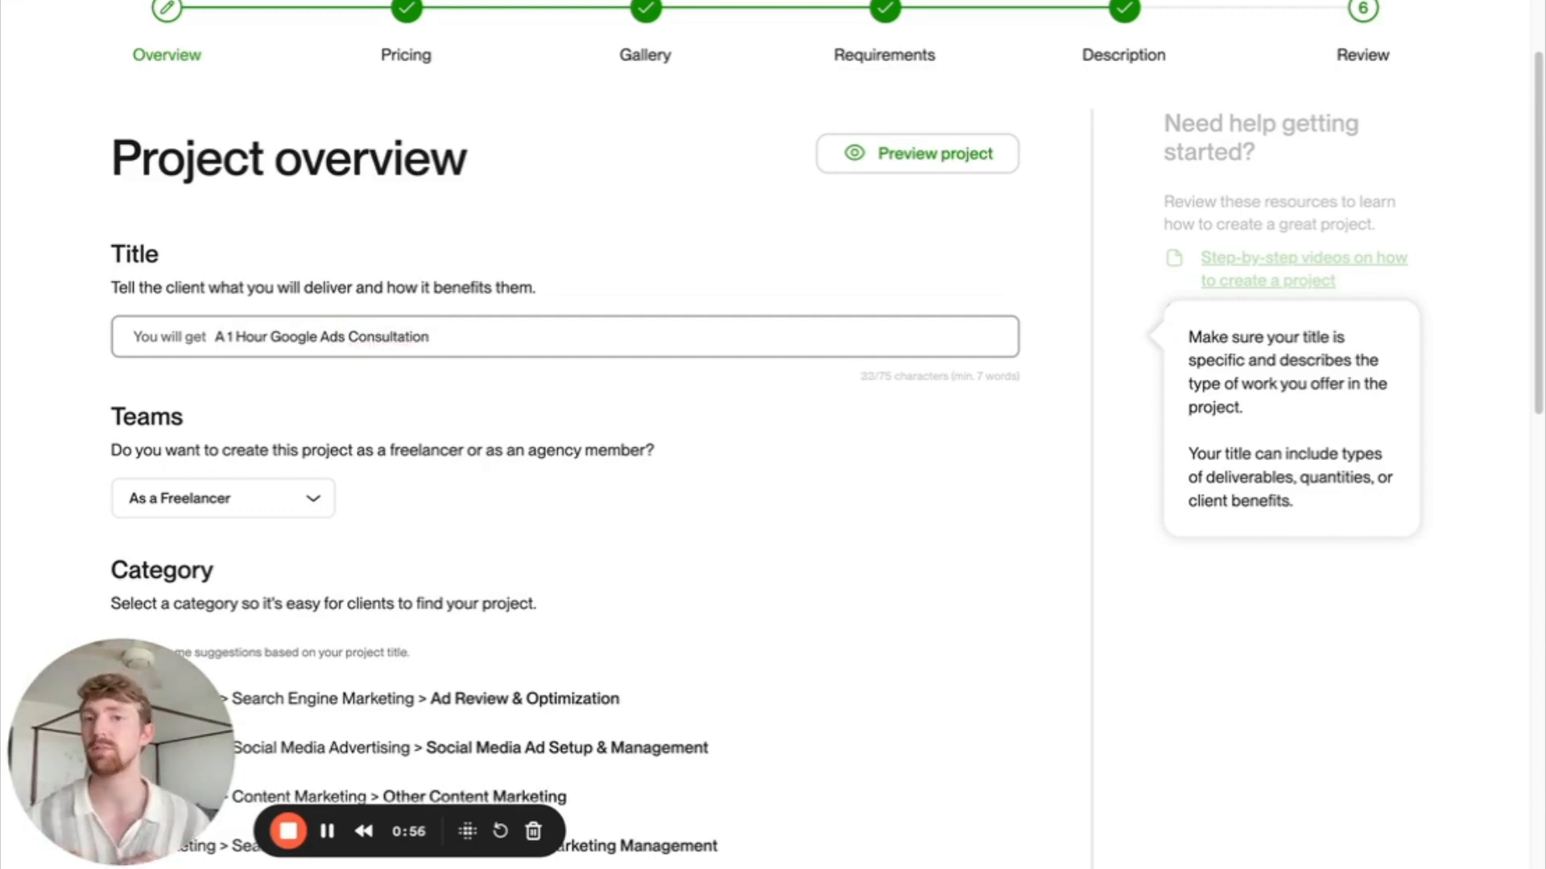
left_click_drag(216, 337, 476, 329)
left_click(463, 336)
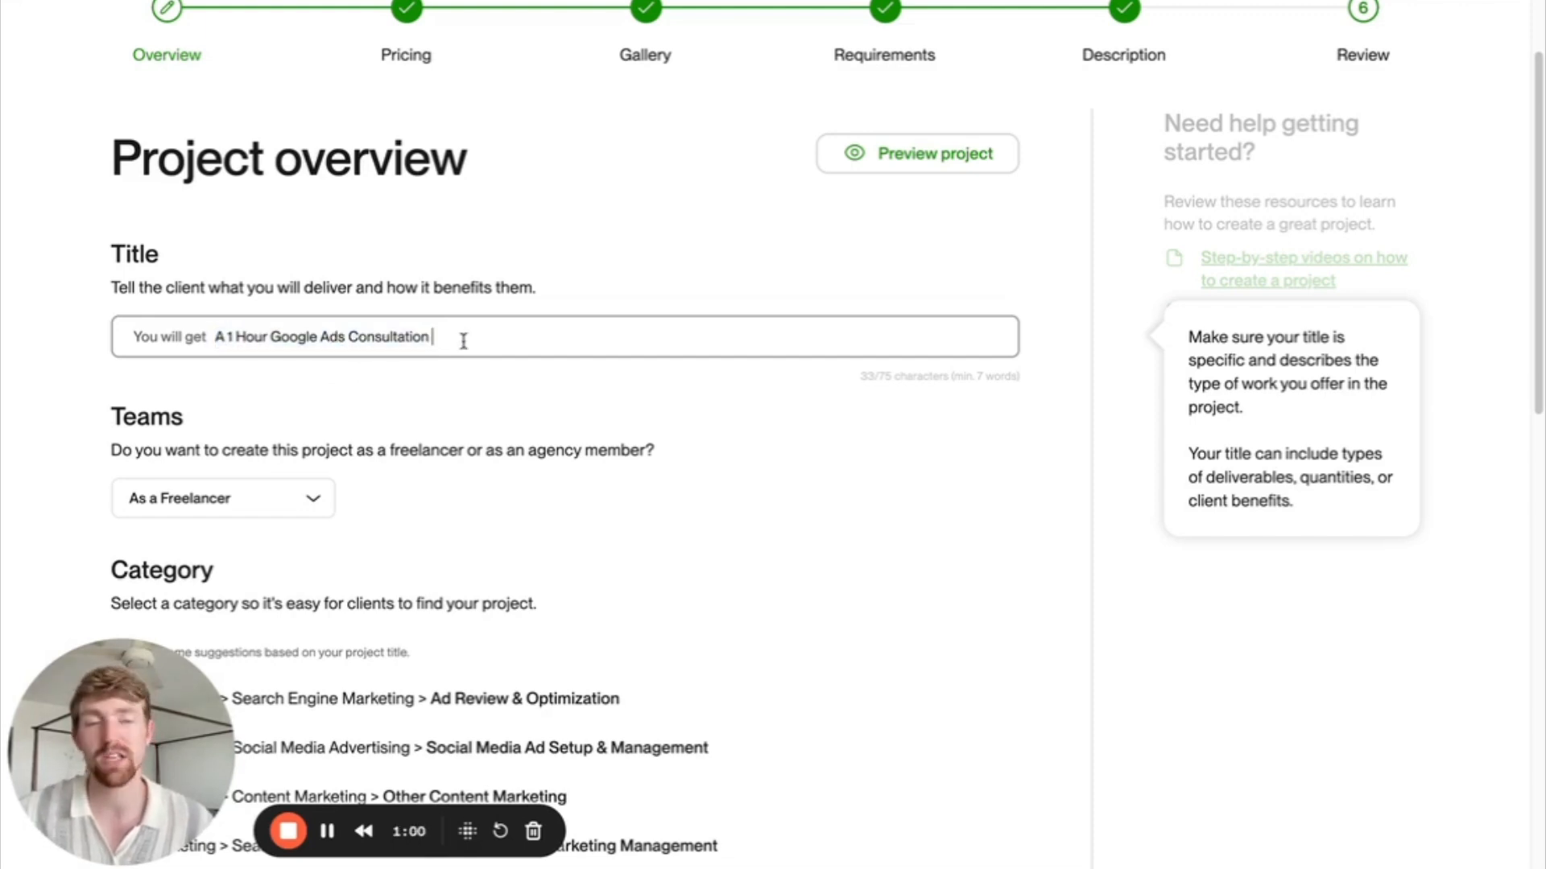
Set the project's team option to As a Freelancer.
scroll(374, 426, "down", 3)
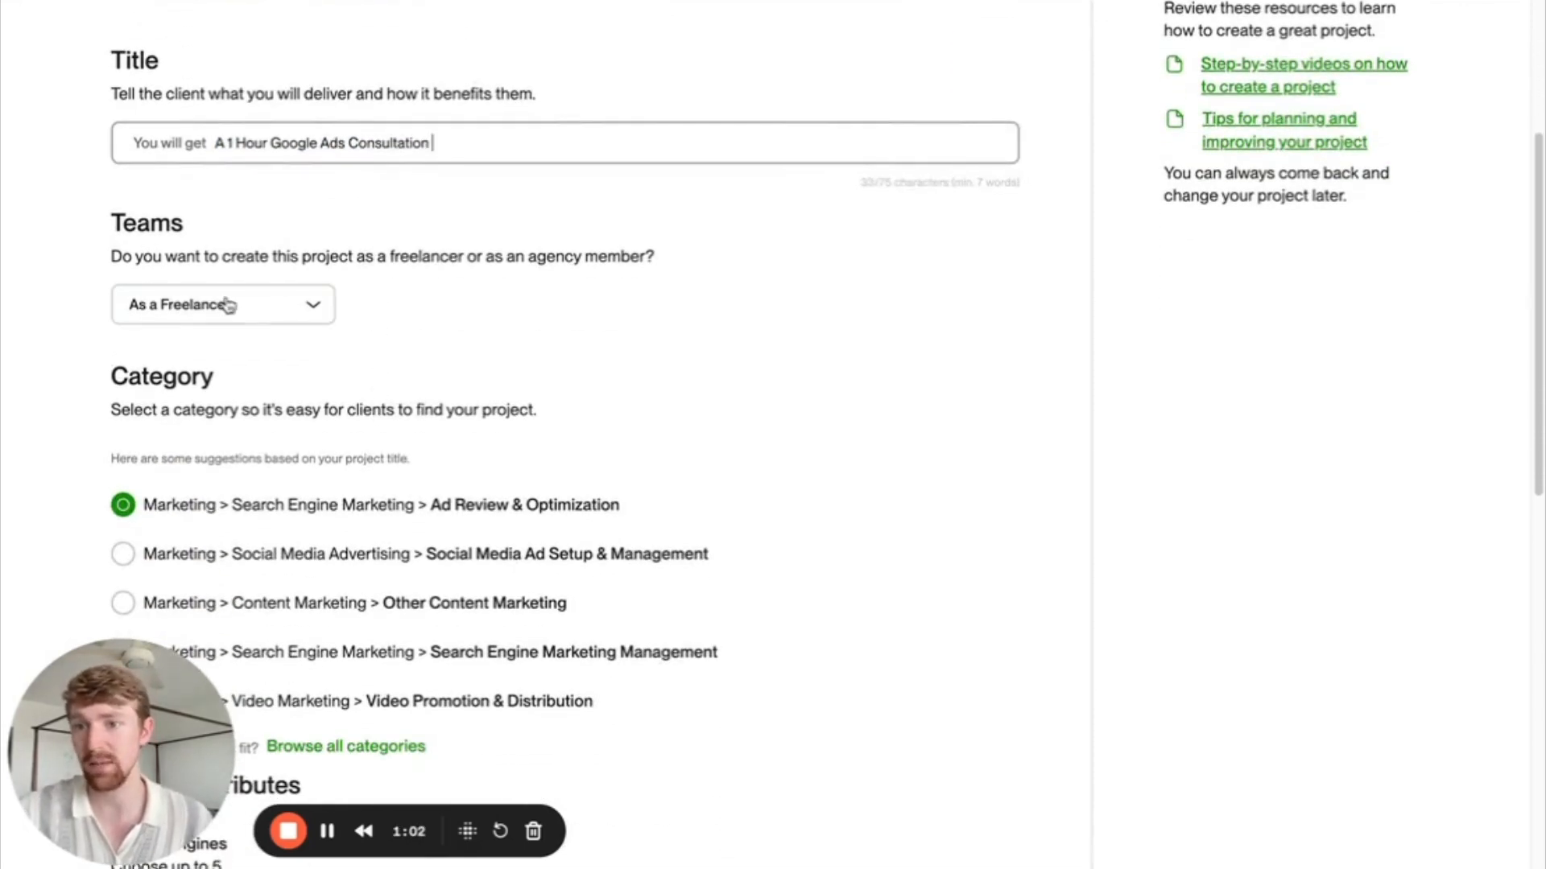
left_click(228, 306)
left_click(228, 354)
scroll(432, 384, "down", 2)
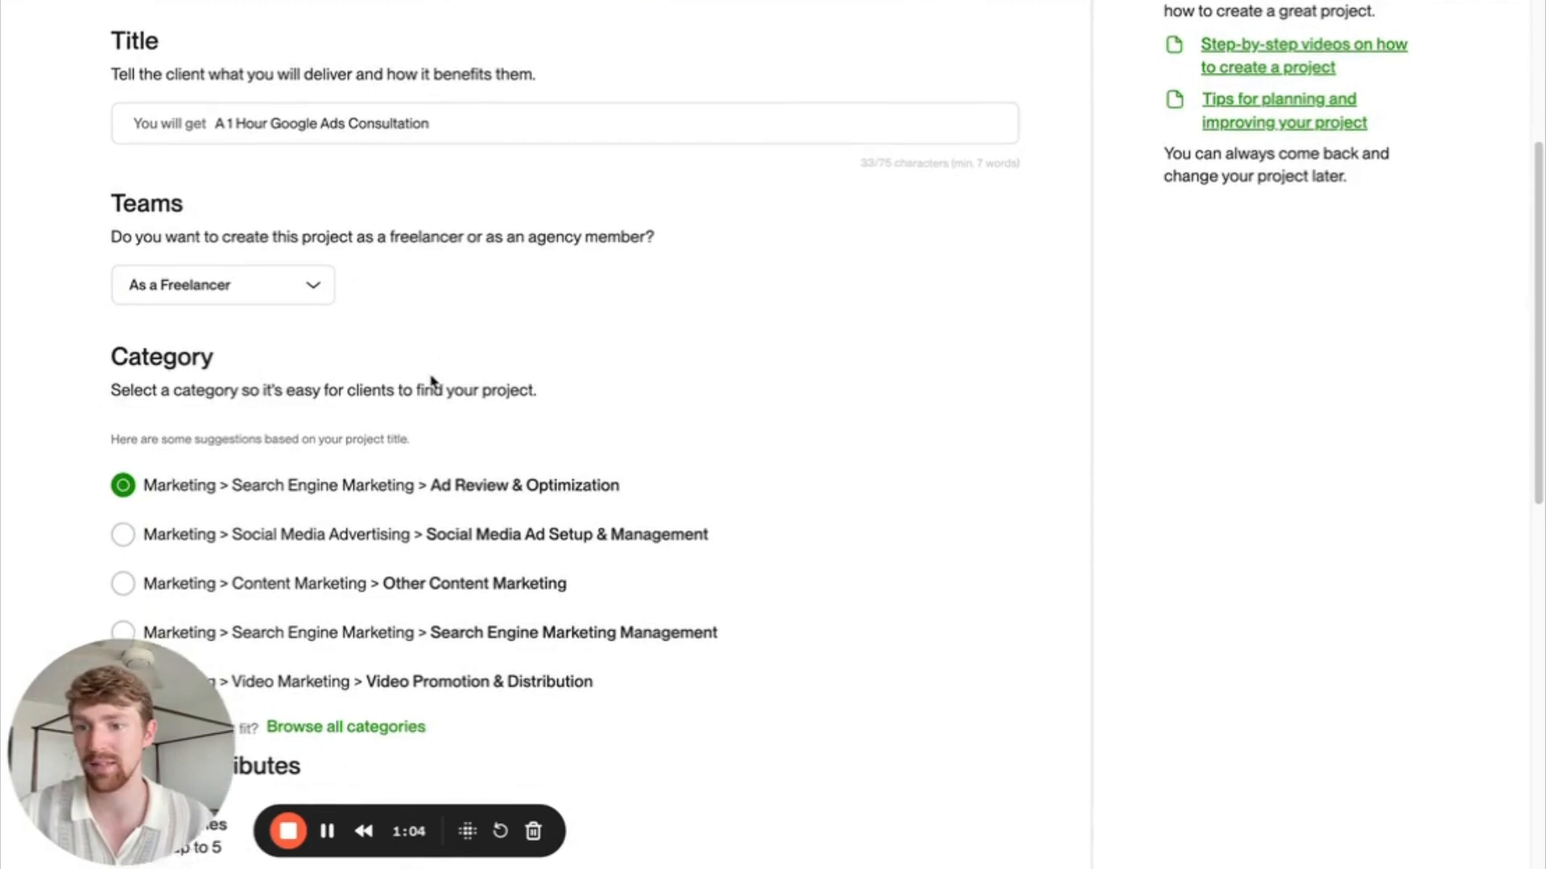
Look through the full list of project categories and close it without choosing one.
scroll(428, 374, "down", 2)
scroll(310, 300, "down", 1)
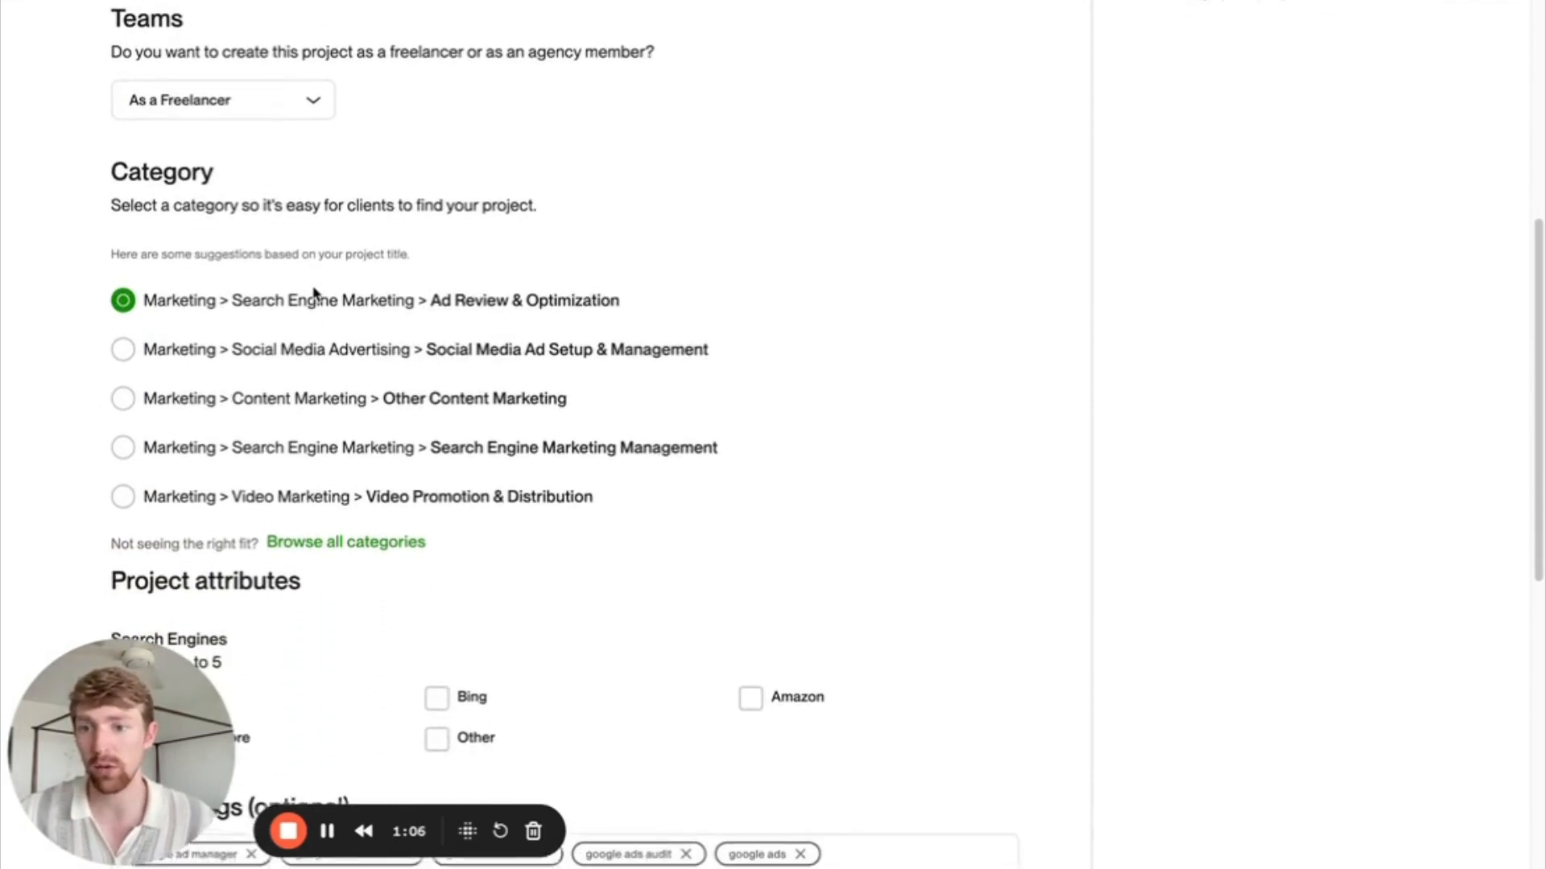
left_click(344, 526)
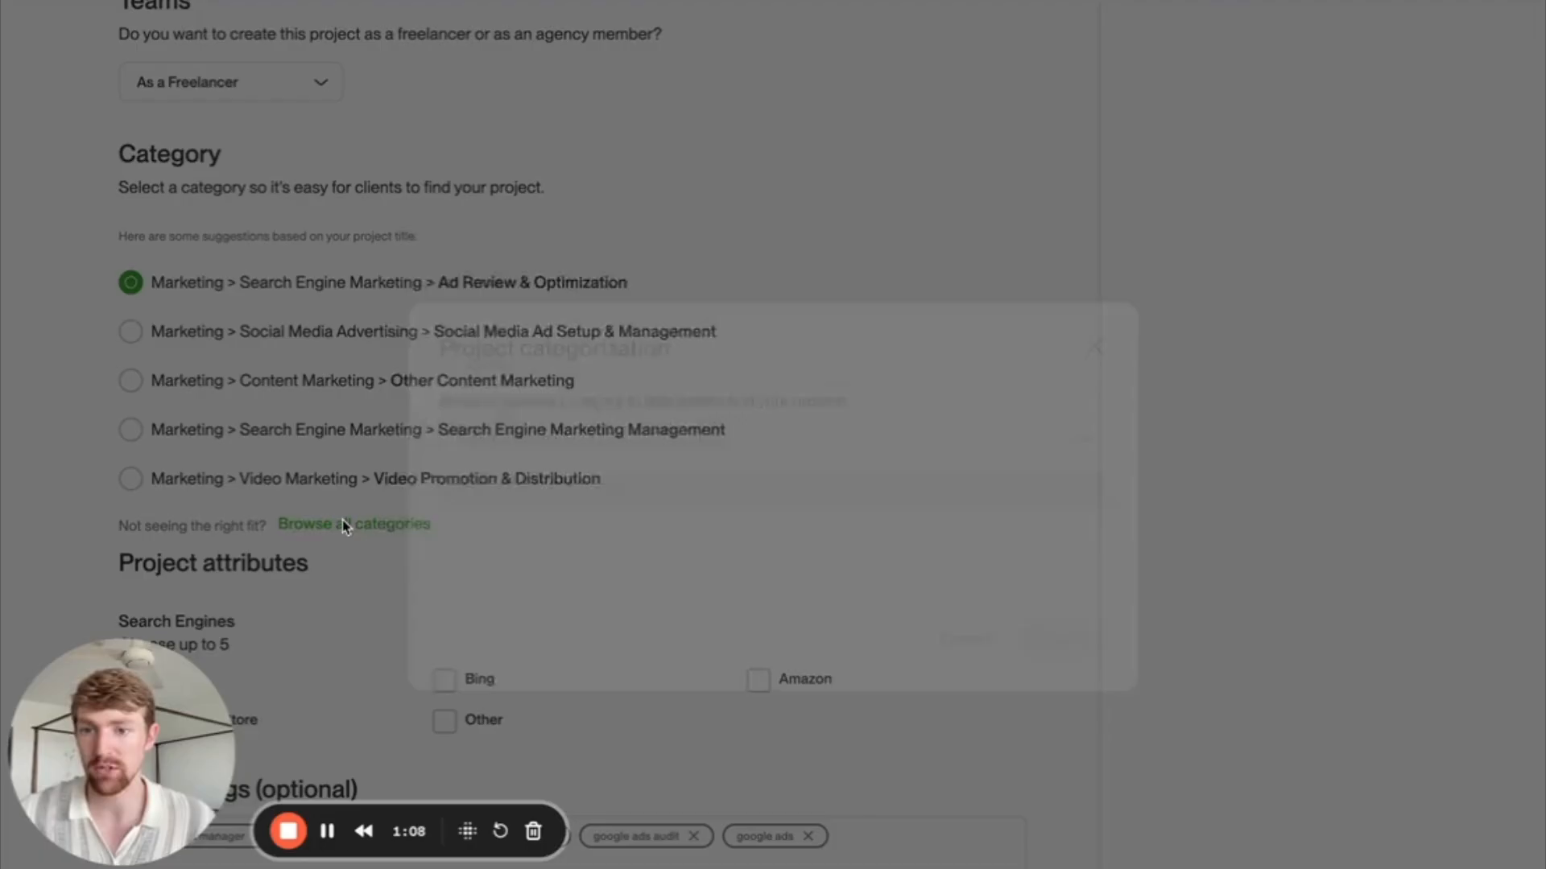
left_click(715, 388)
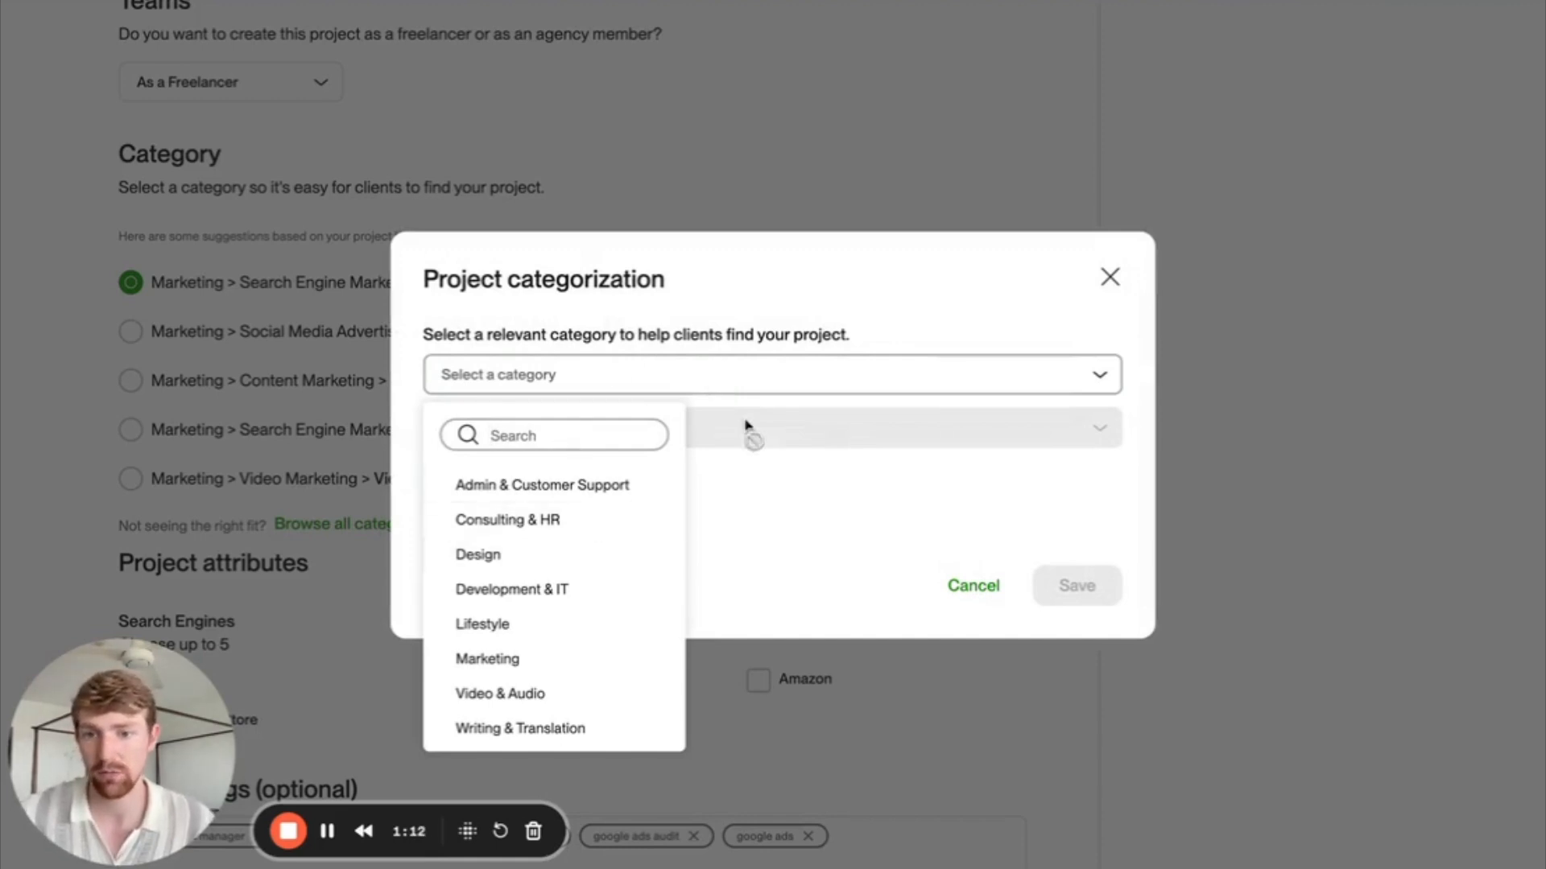
left_click(1110, 277)
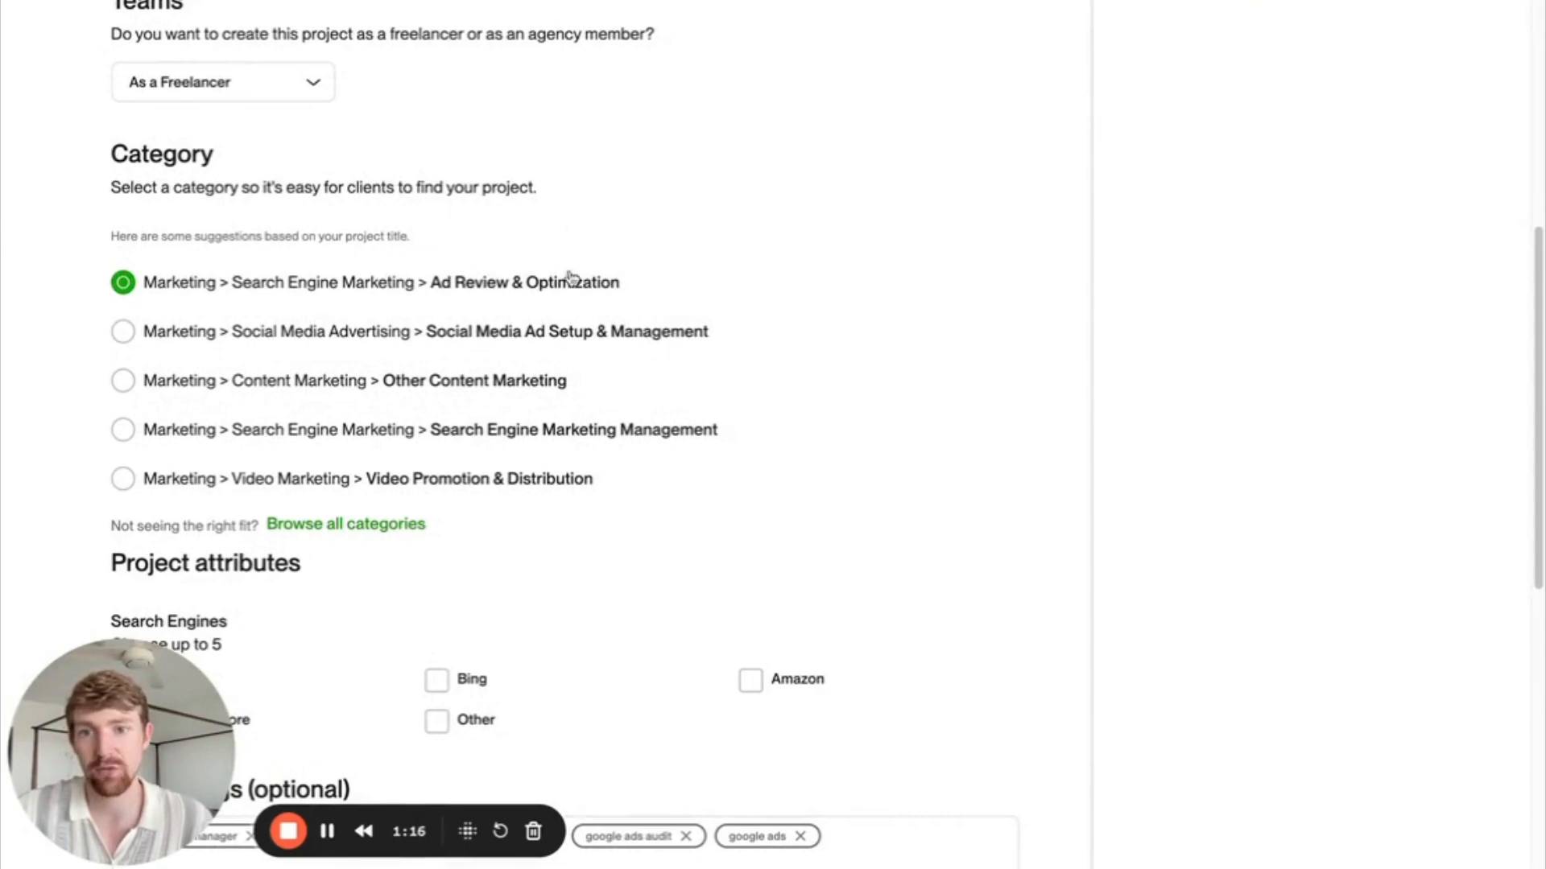
scroll(596, 297, "down", 5)
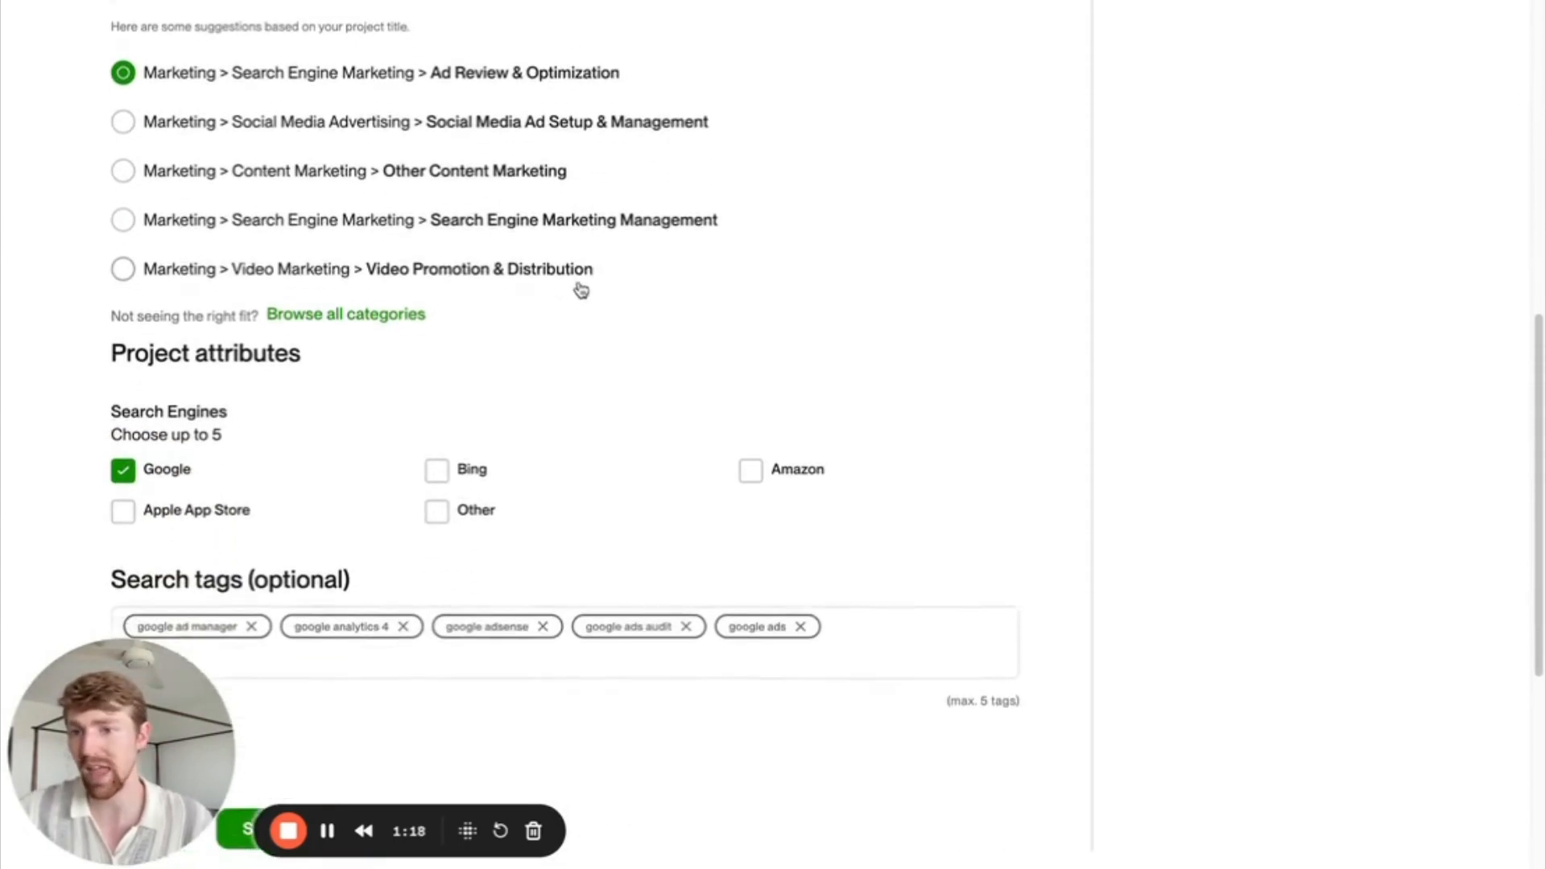
Review the project attributes and search tags, then save the overview and continue to the pricing stage.
scroll(201, 378, "down", 1)
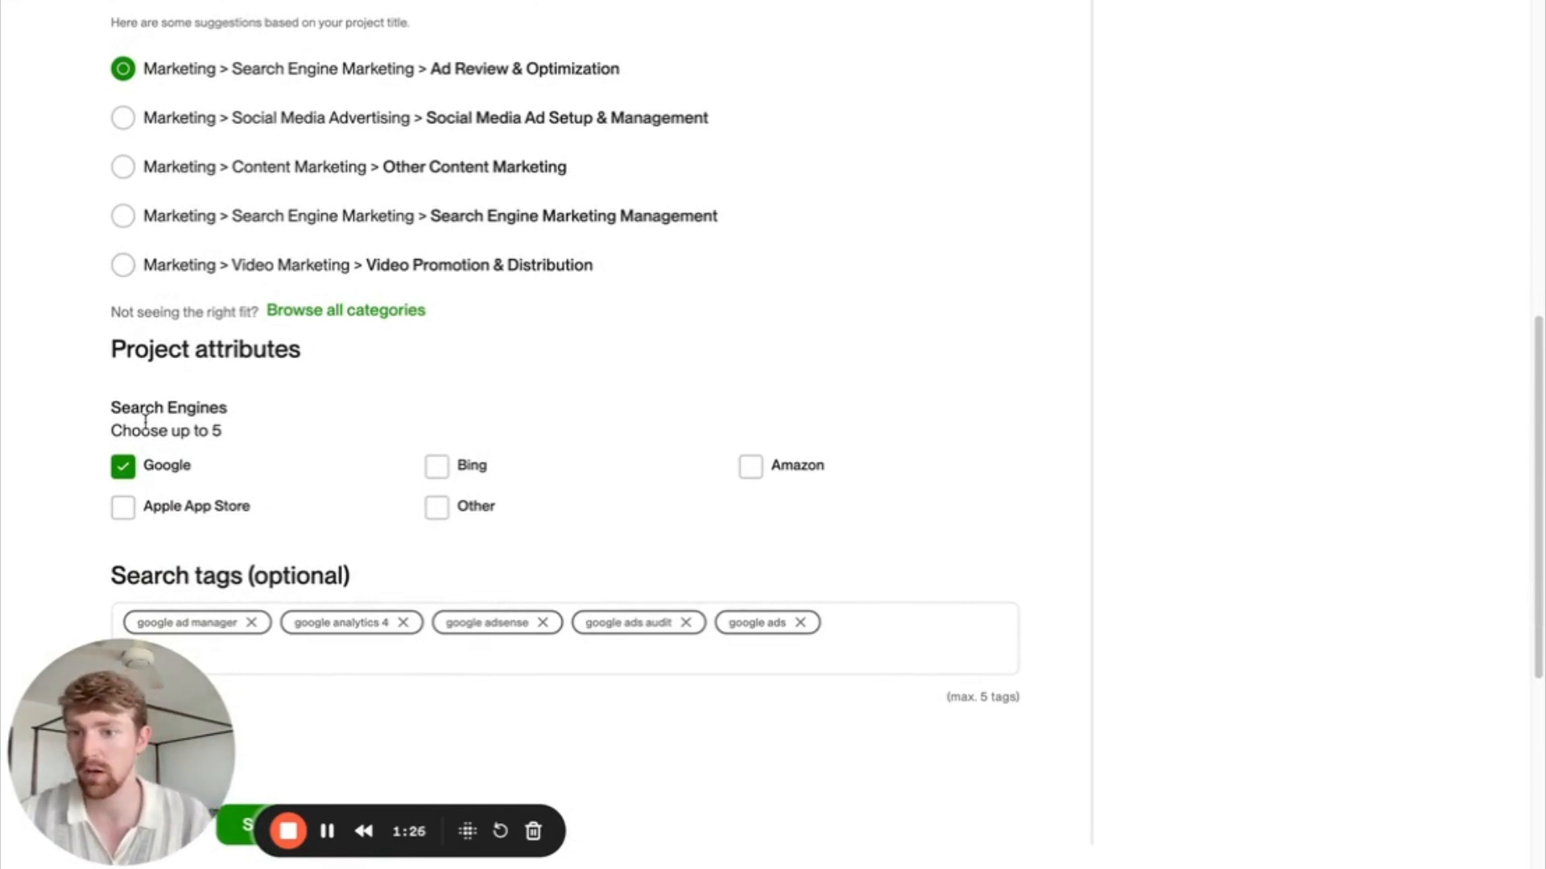
scroll(149, 418, "down", 1)
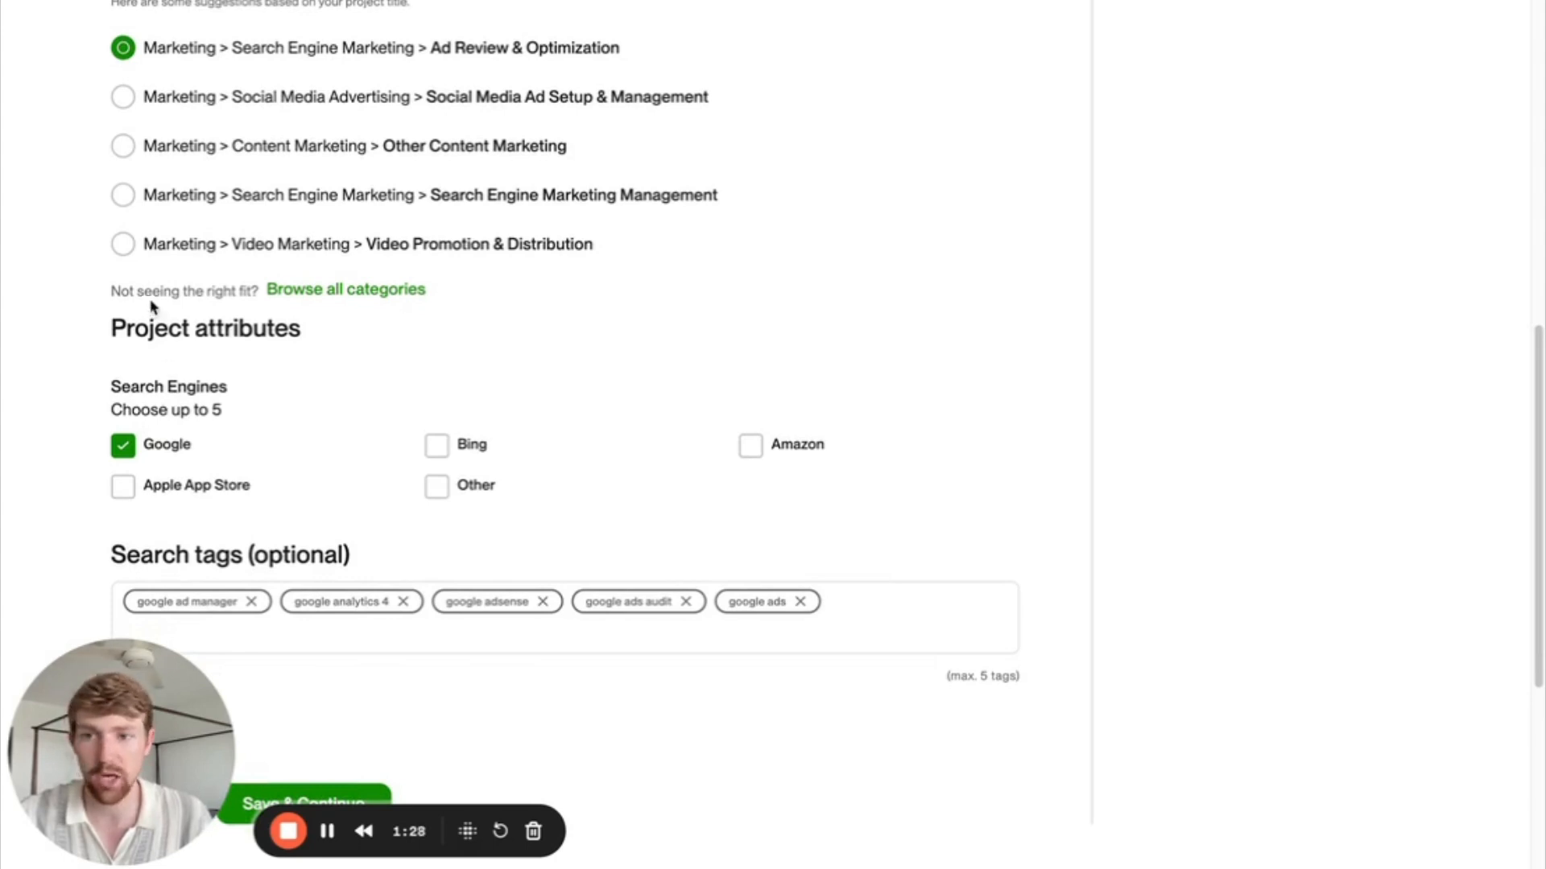
left_click_drag(108, 381, 256, 417)
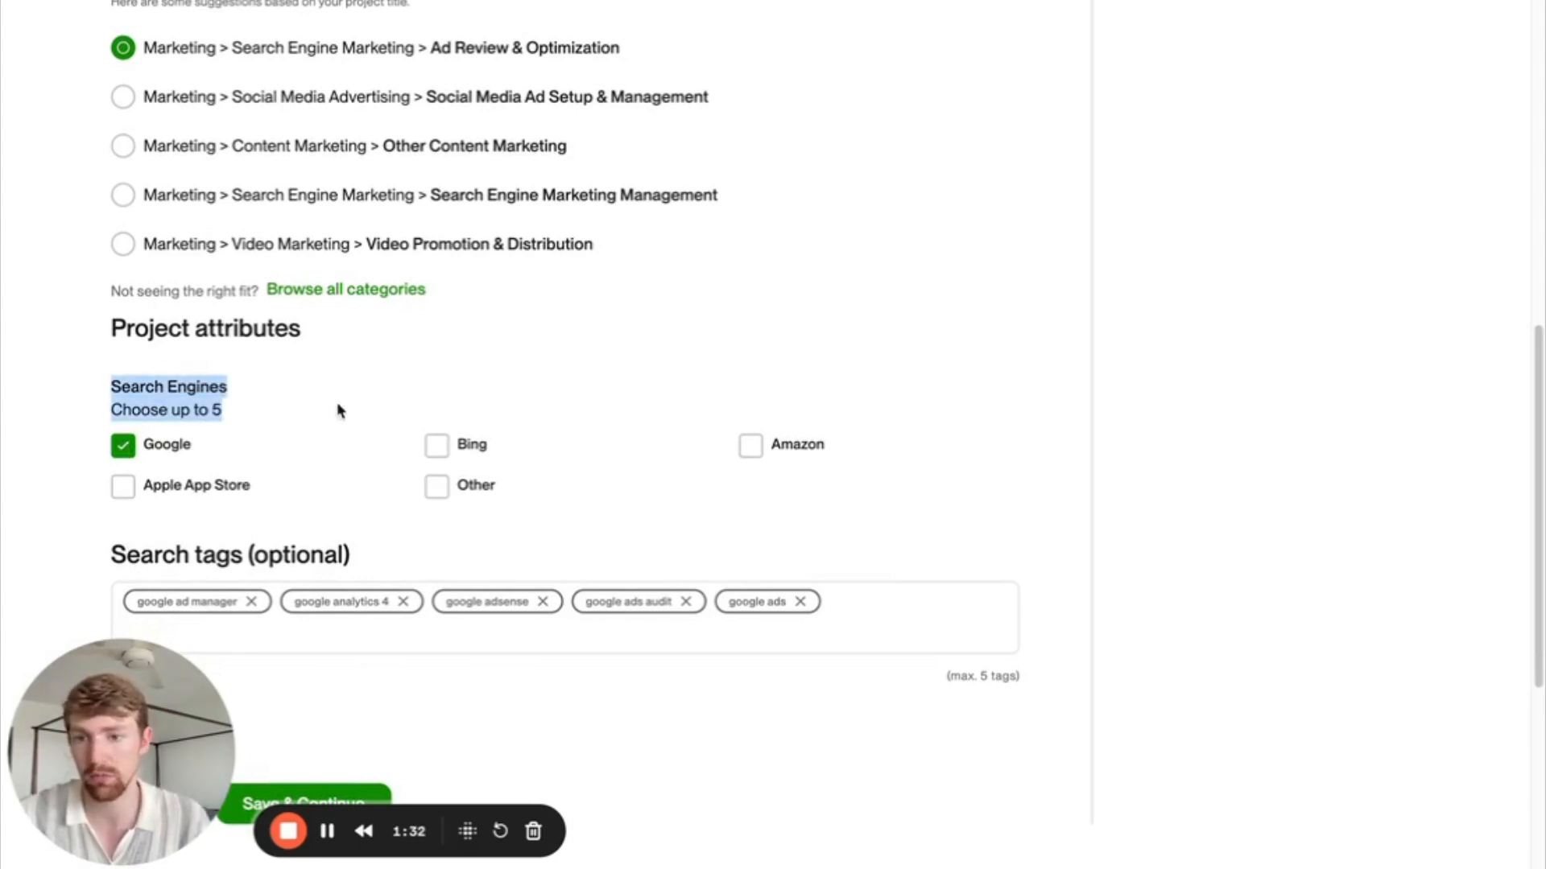
scroll(337, 409, "down", 1)
left_click(315, 423)
scroll(383, 441, "down", 3)
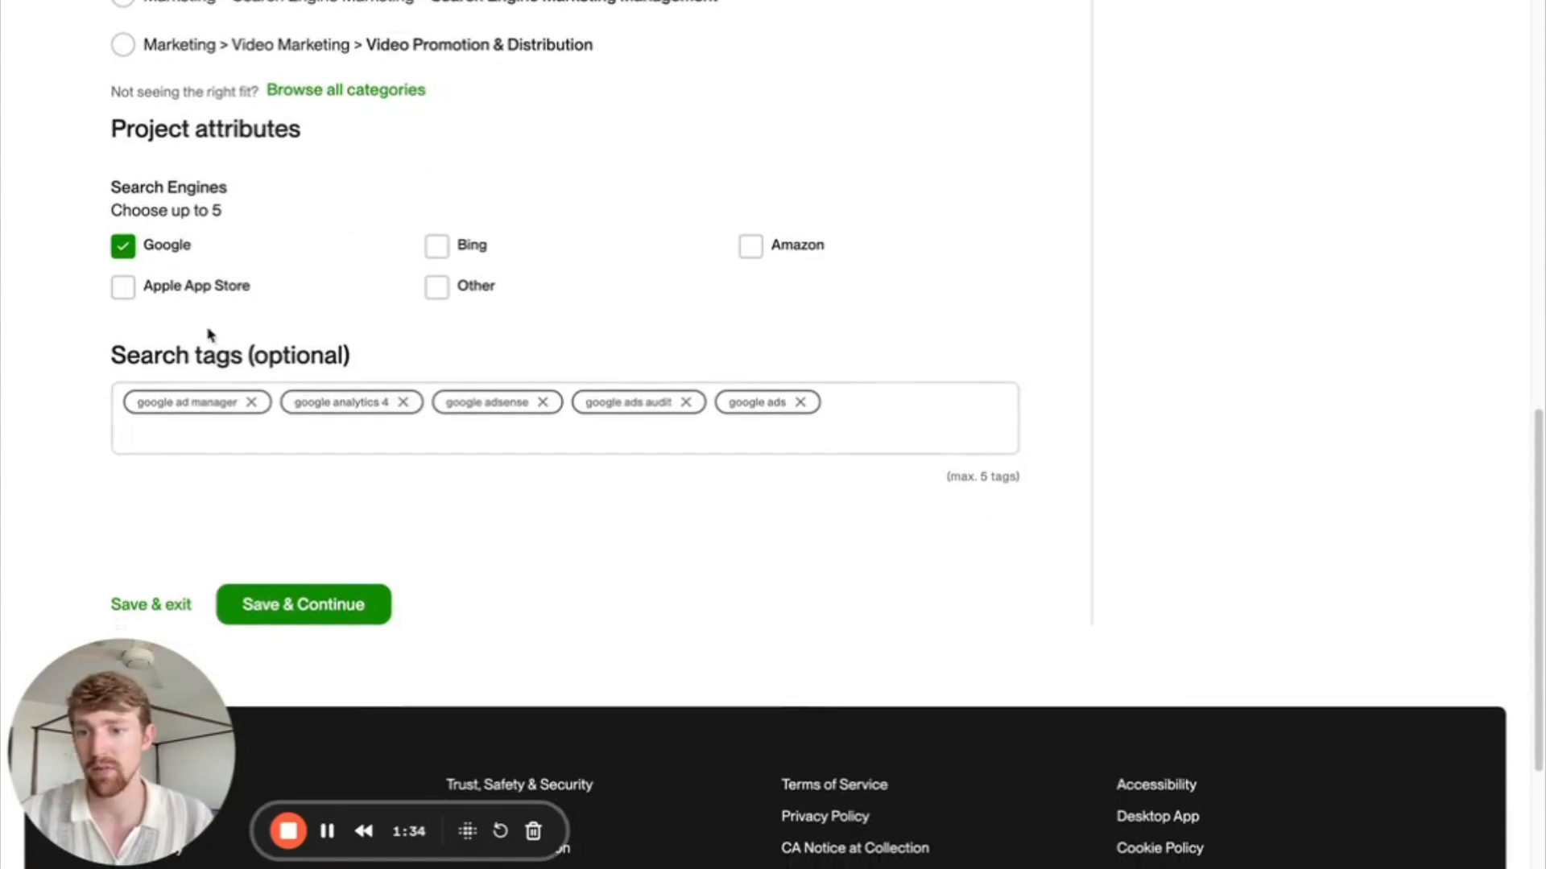
mouse_move(273, 428)
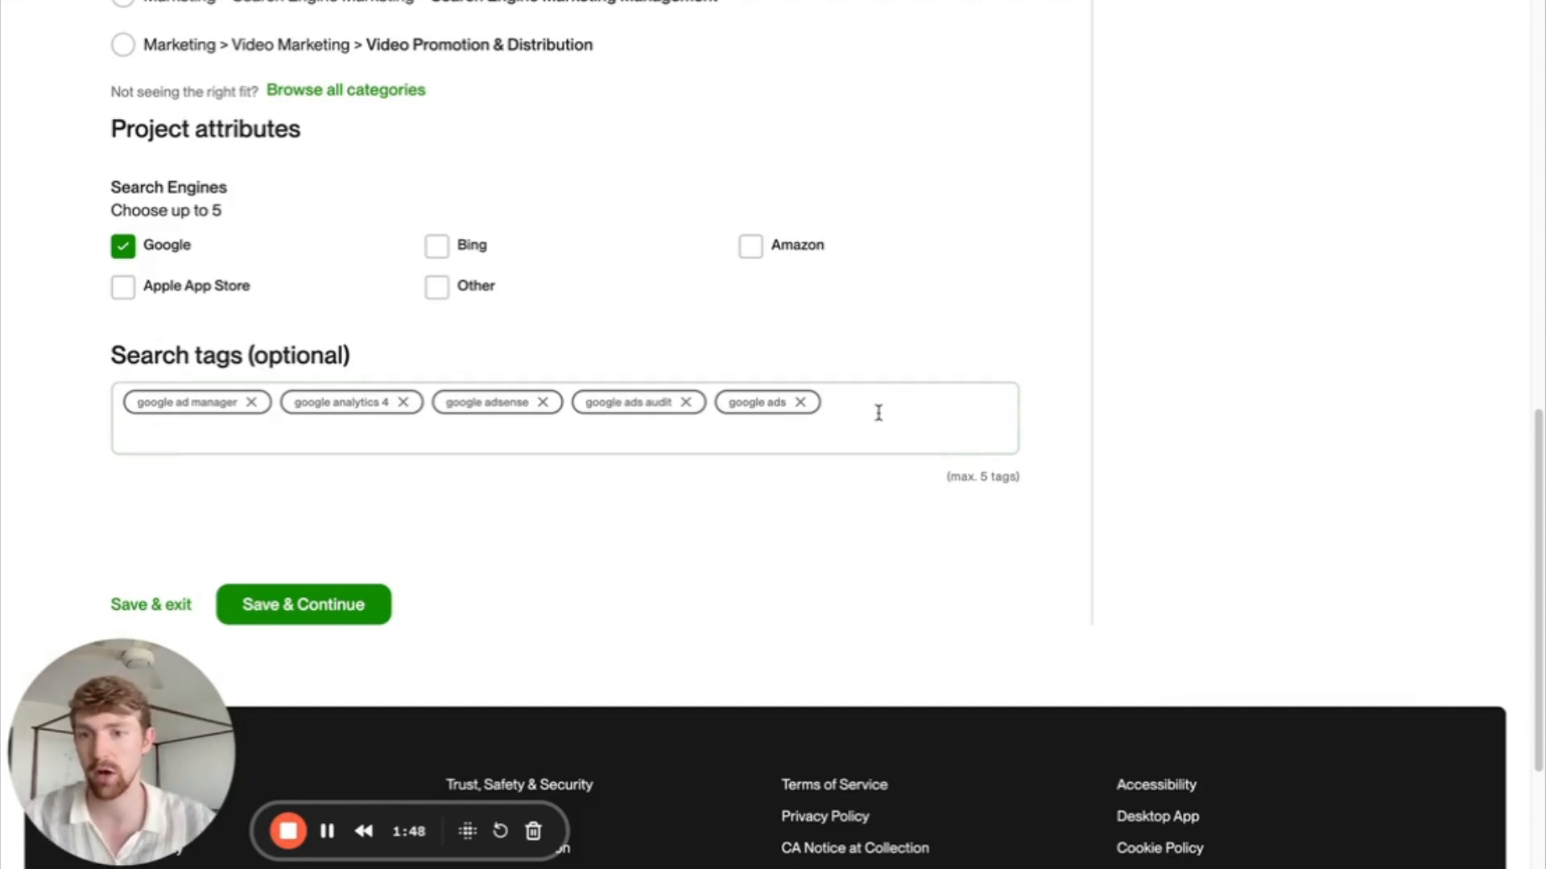
left_click_drag(1039, 480, 920, 481)
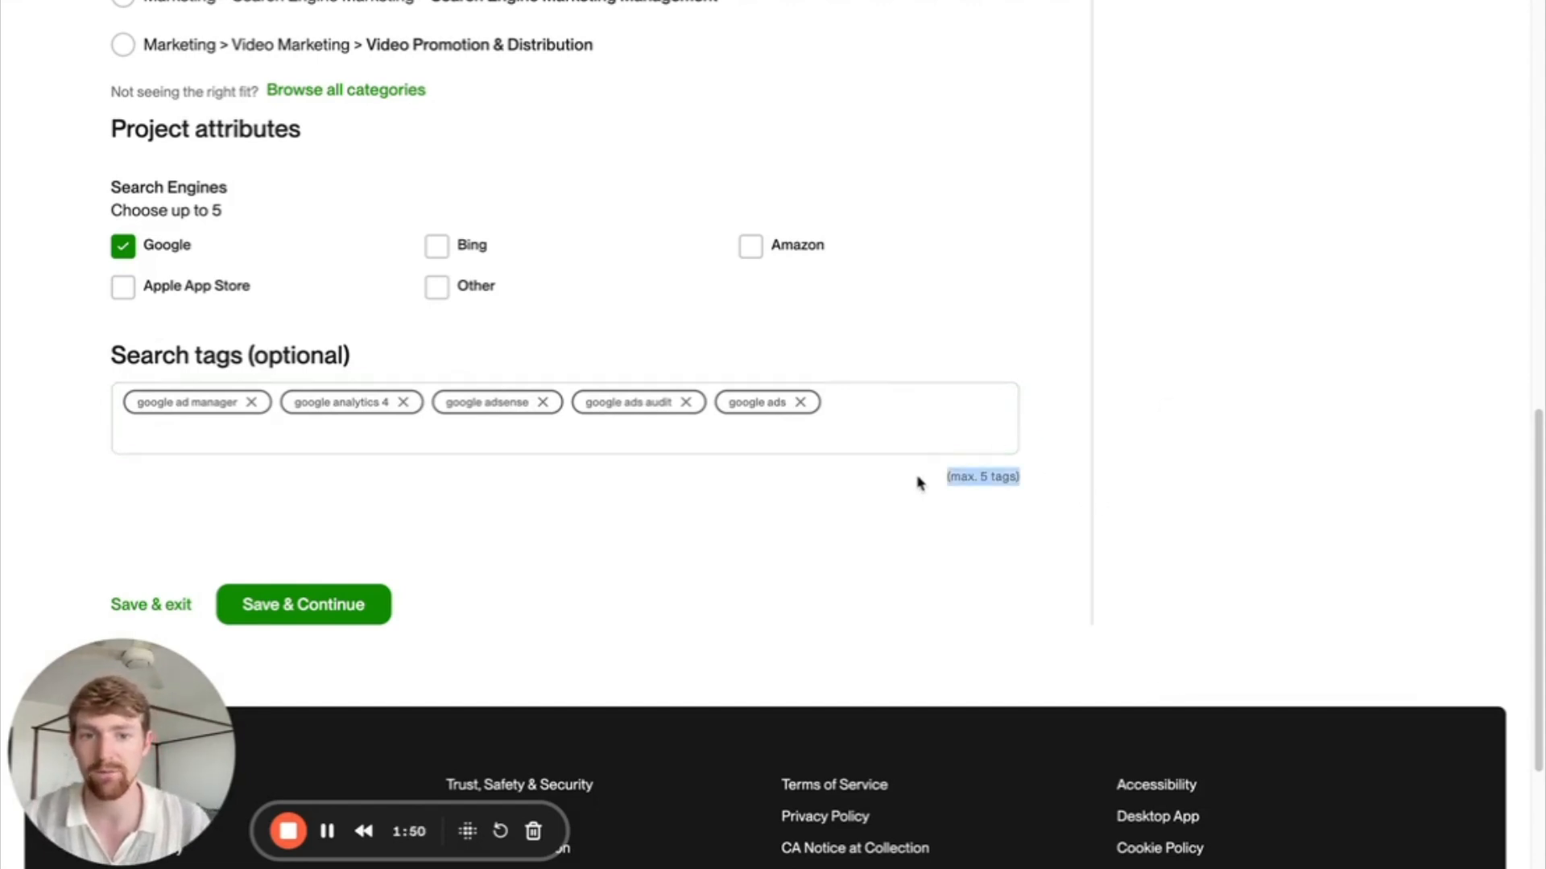
left_click(288, 608)
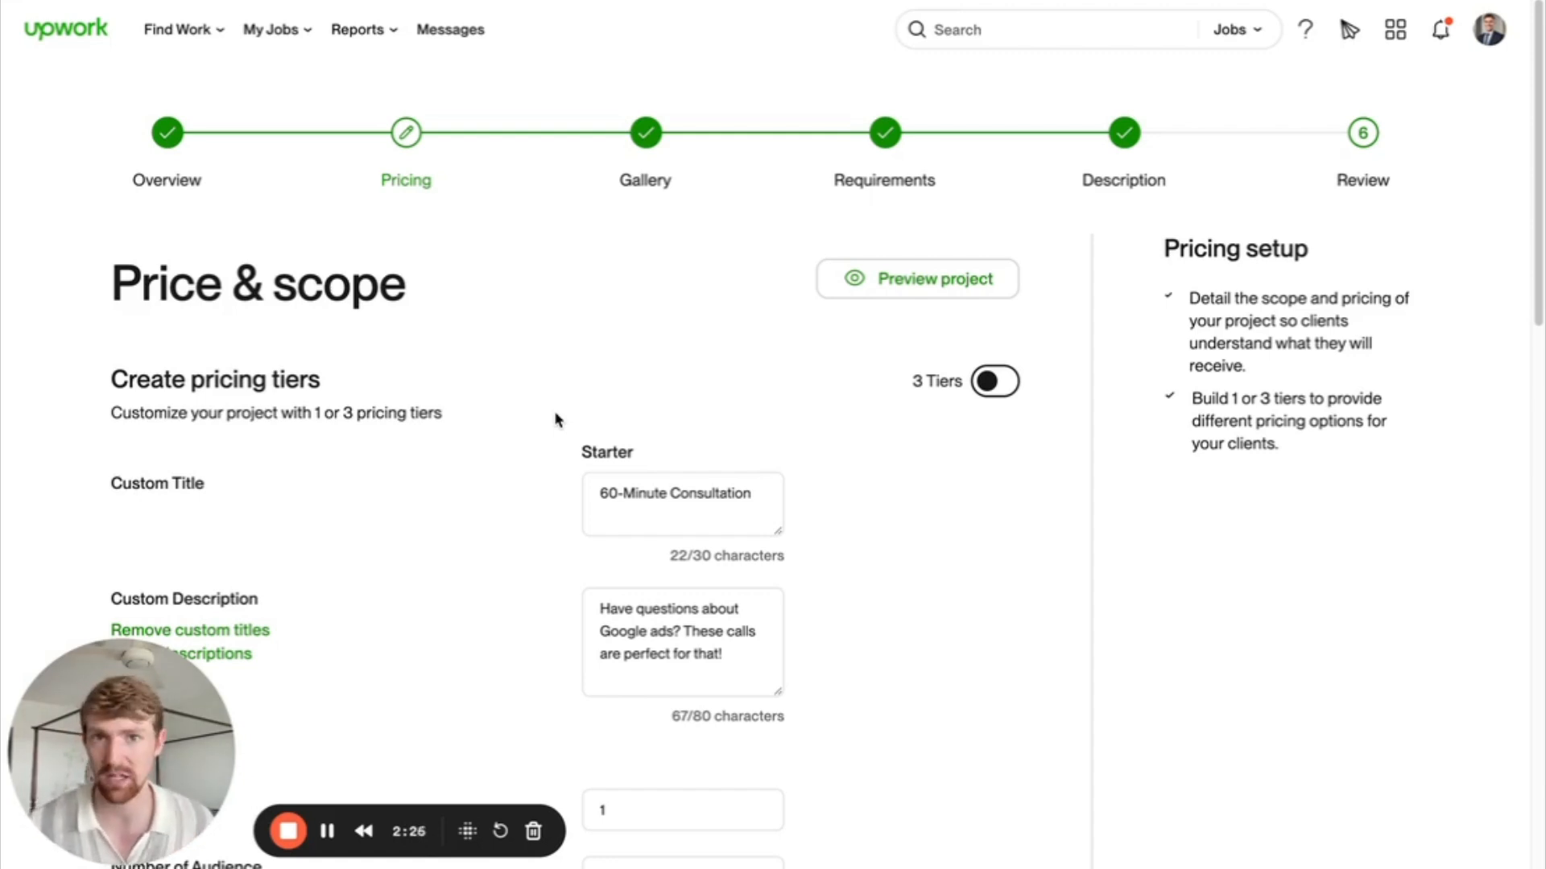
Switch the project's pricing from a single tier to 3 tiers.
scroll(595, 403, "down", 1)
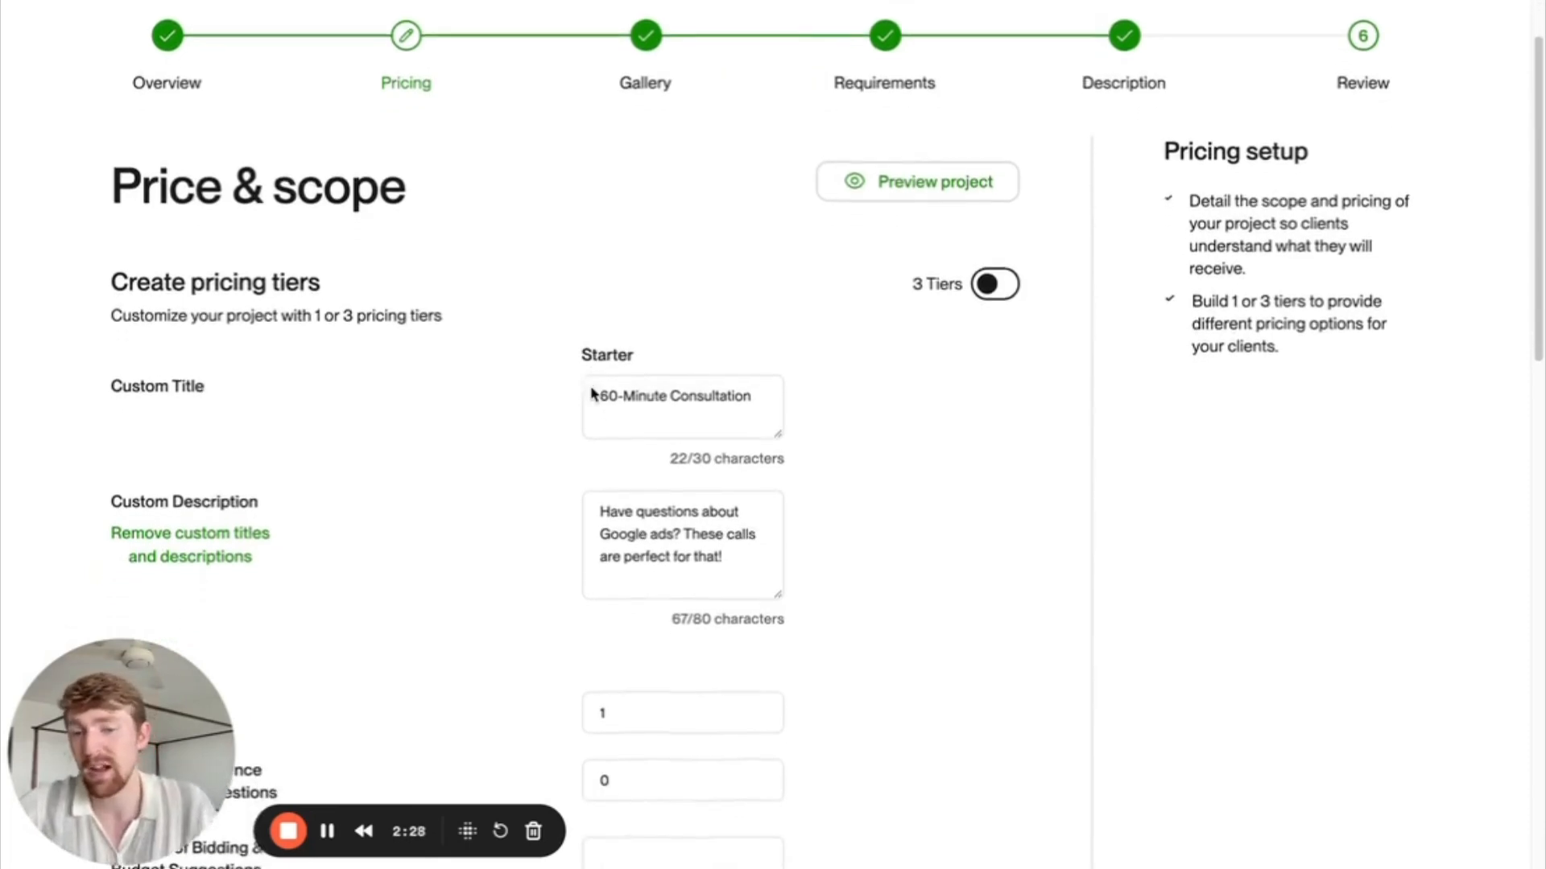
scroll(594, 395, "up", 1)
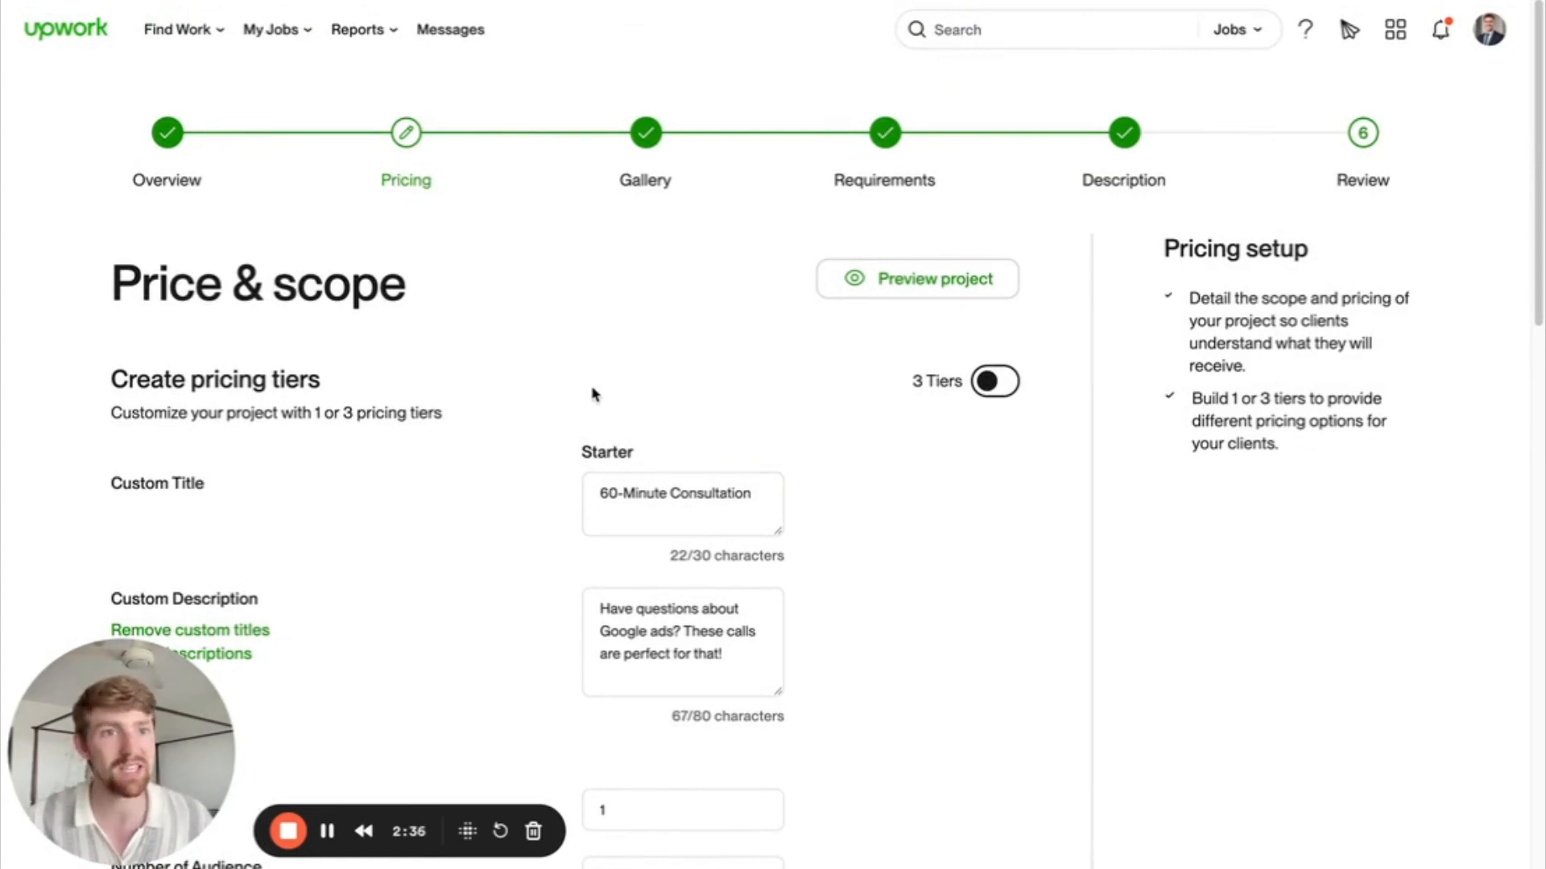
scroll(700, 346, "down", 1)
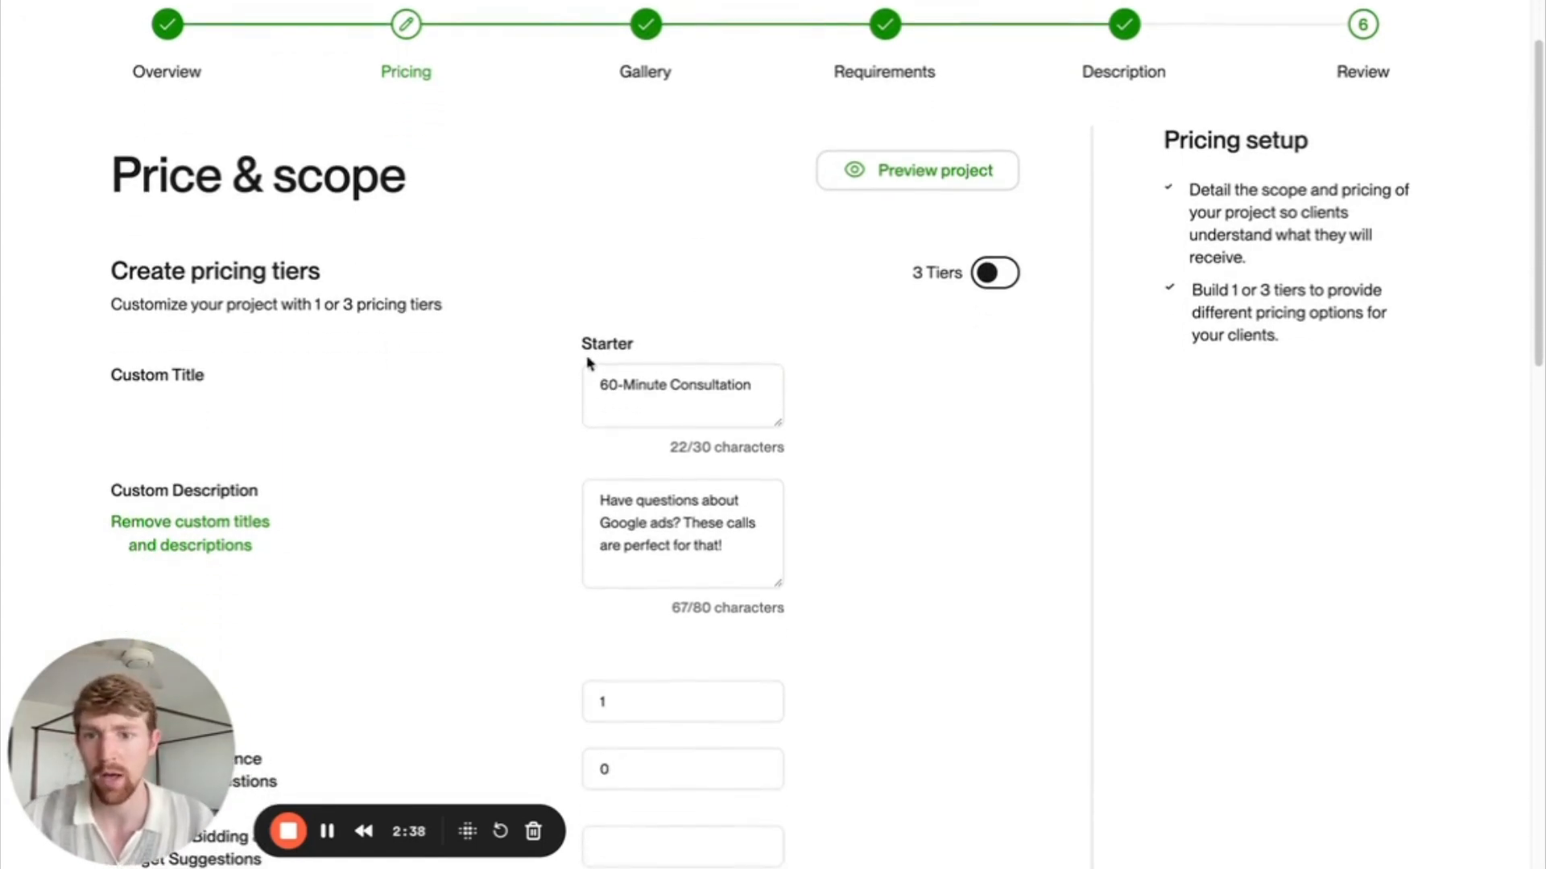
left_click_drag(114, 382, 242, 386)
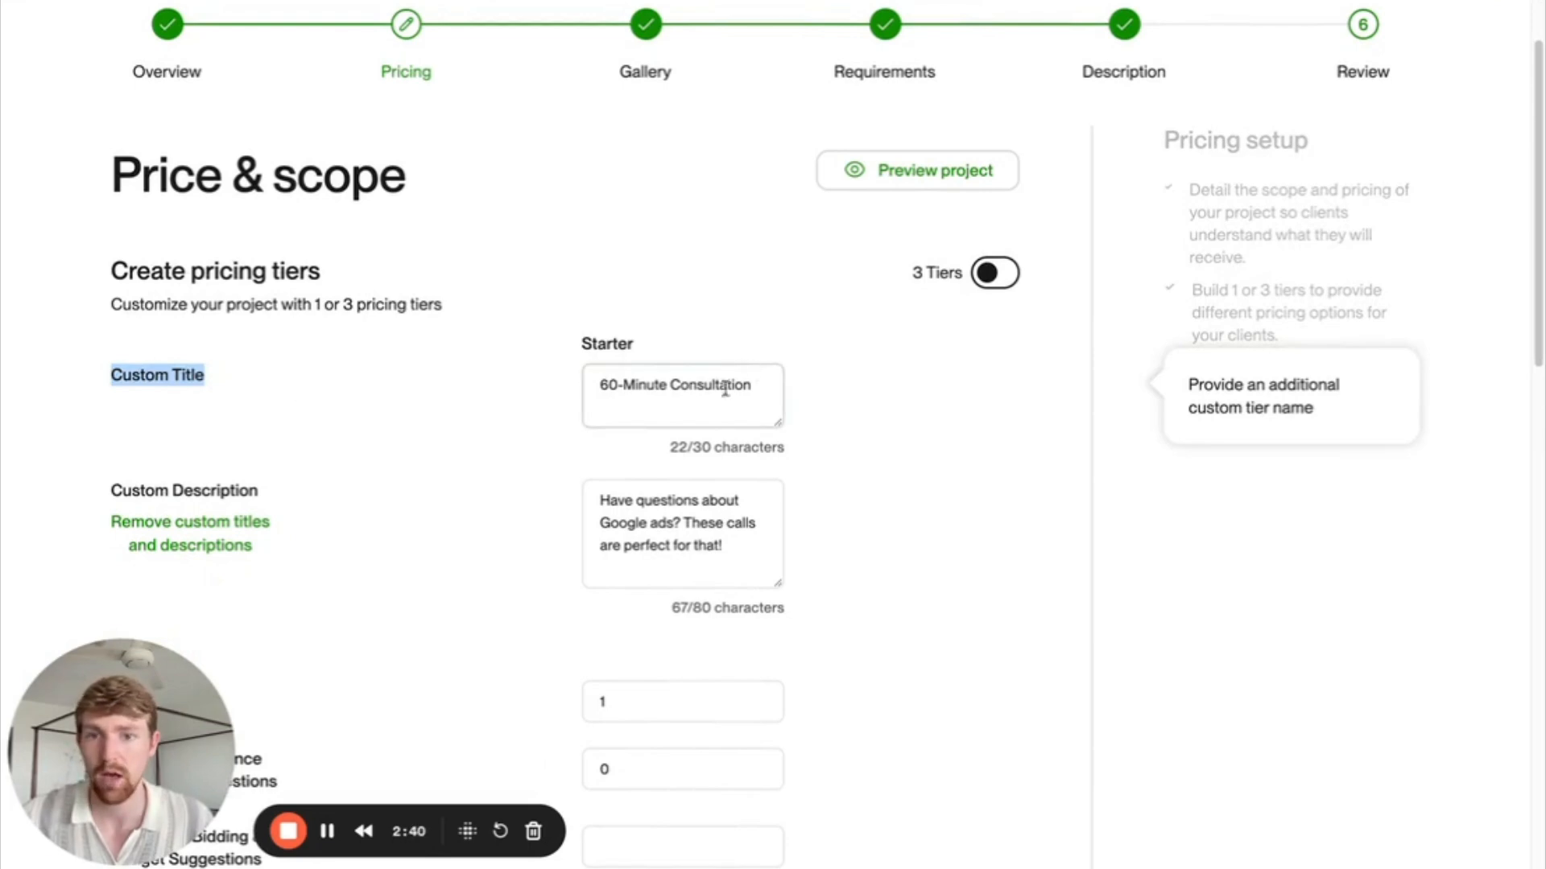
triple_click(689, 395)
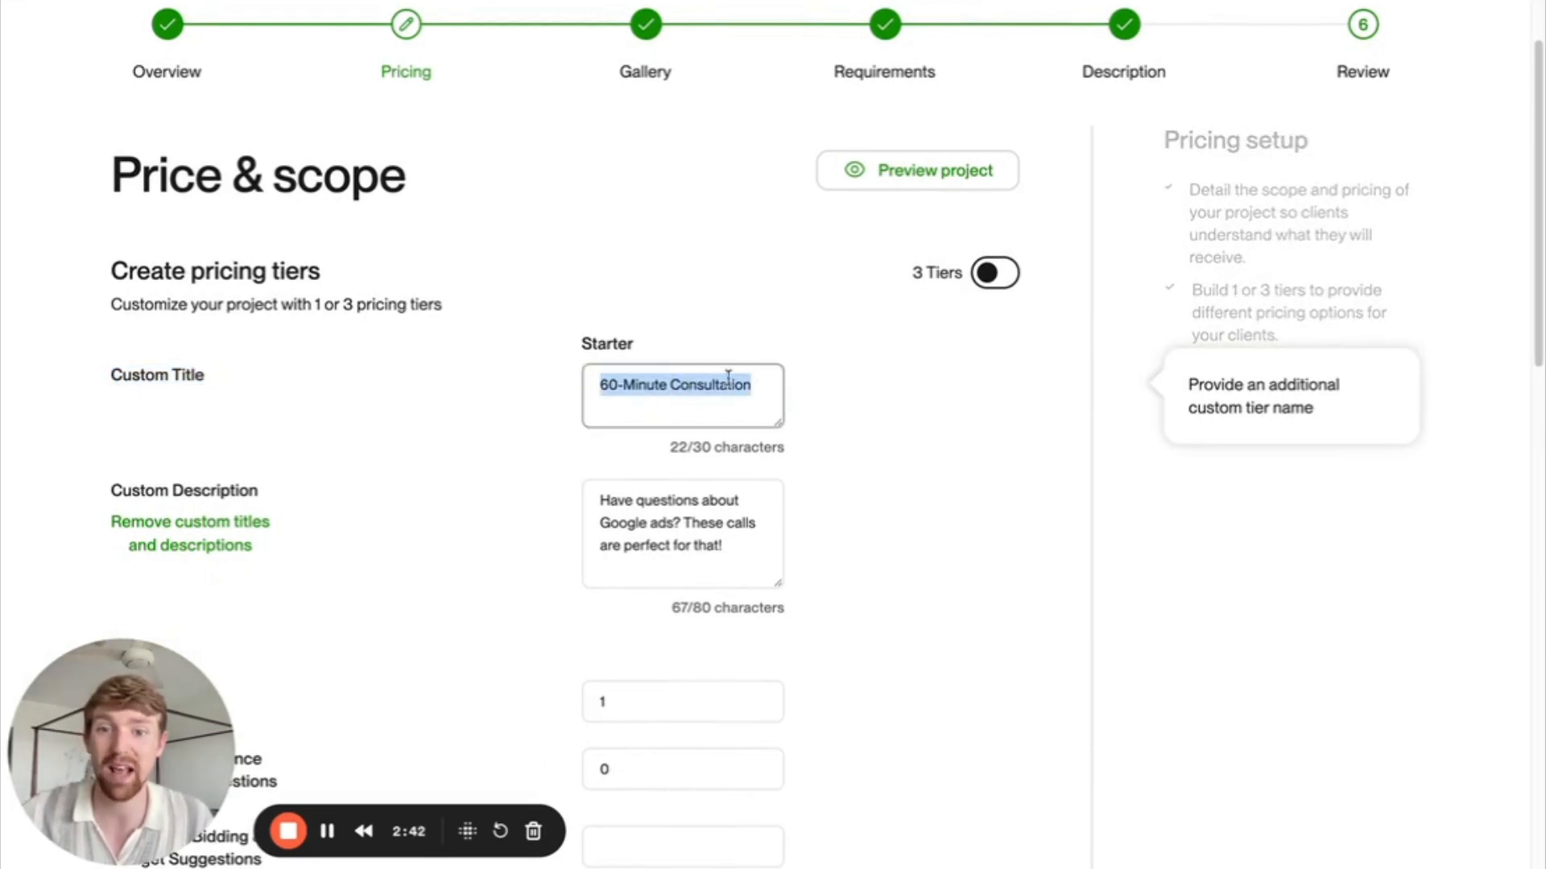
left_click_drag(752, 387, 733, 384)
scroll(711, 357, "down", 1)
left_click(994, 266)
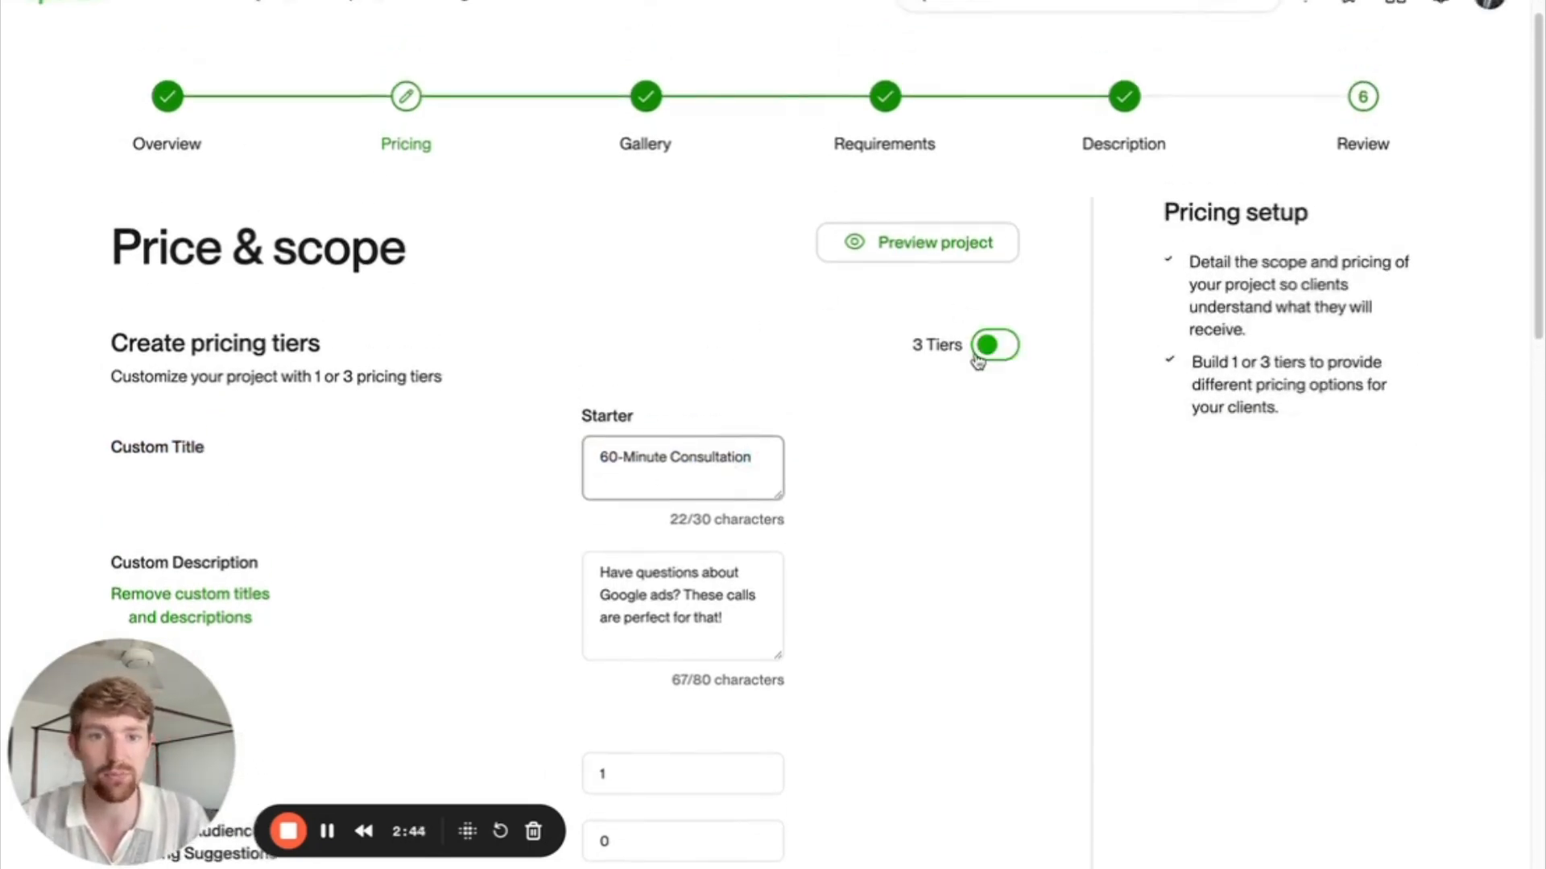
Change the Starter tier's custom title to "30-Minute Consultation".
scroll(968, 365, "down", 2)
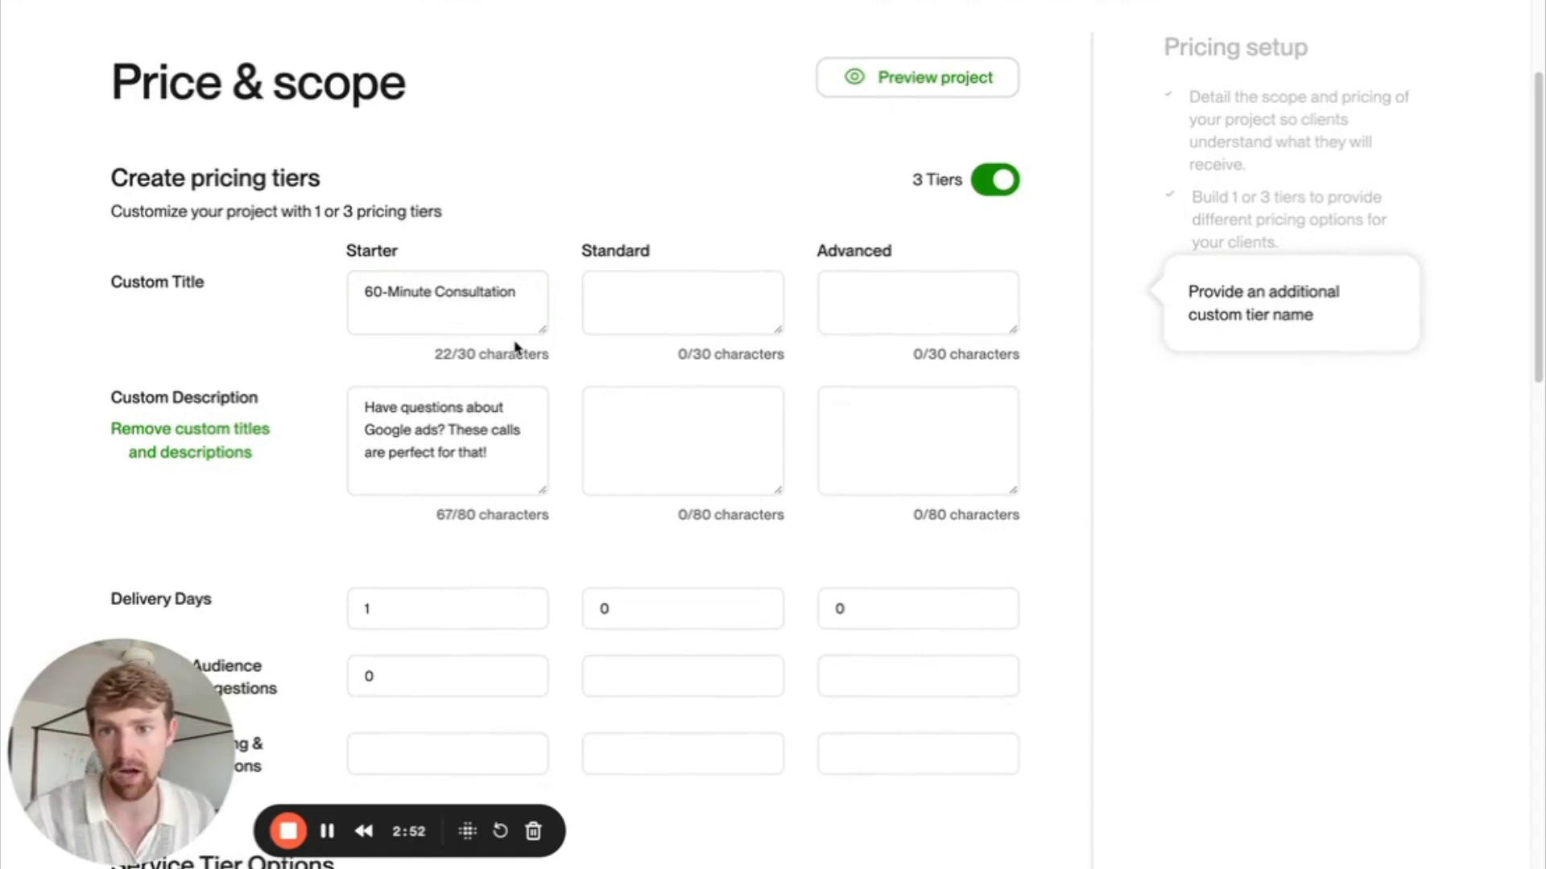
left_click(370, 291)
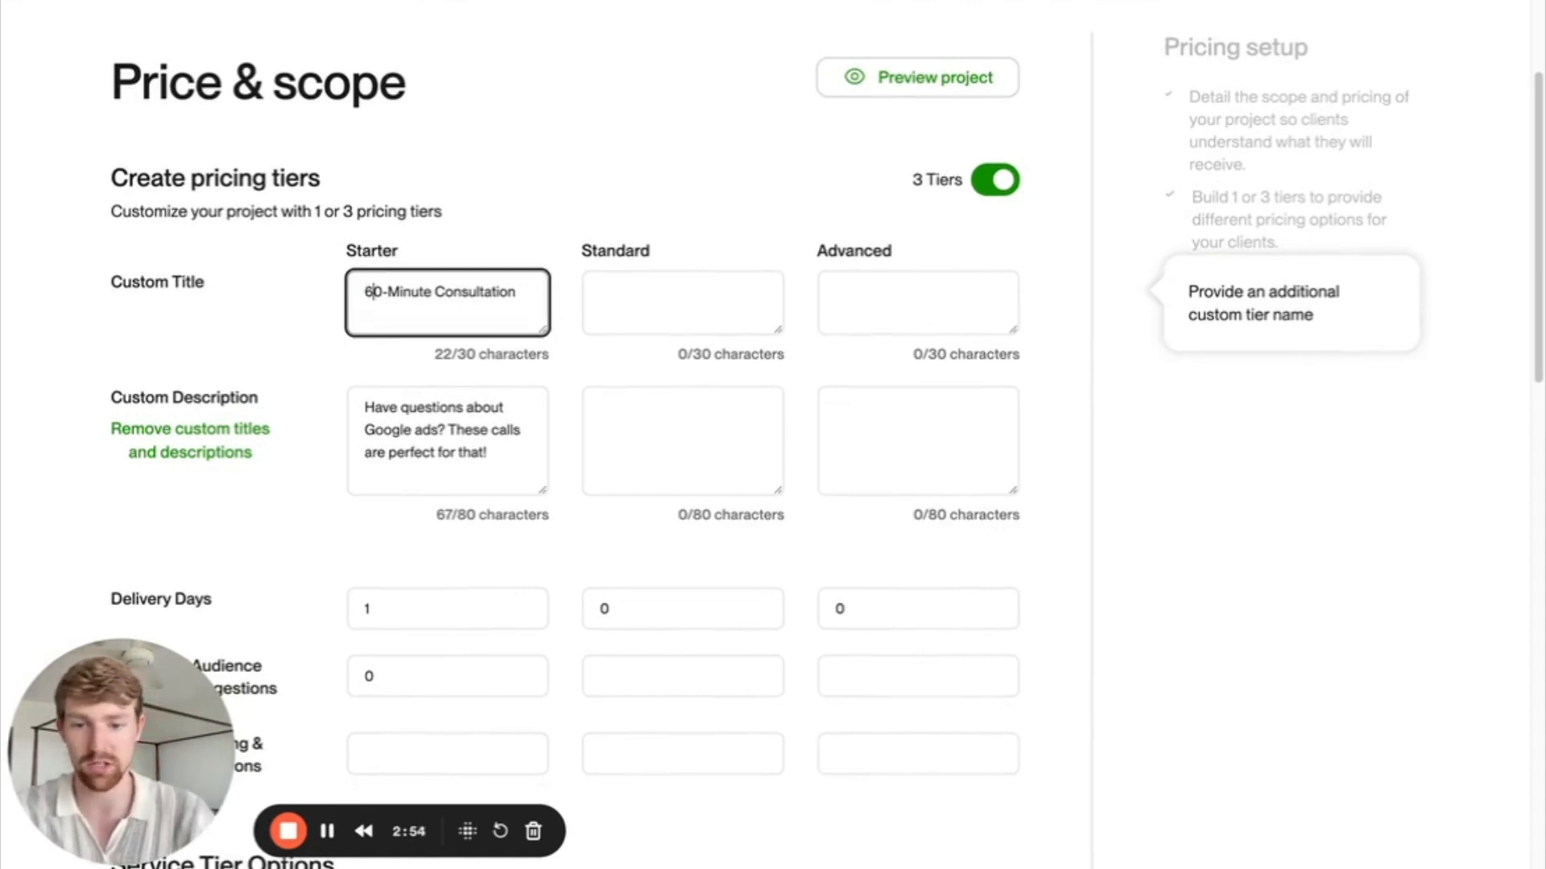
key("BackSpace")
type("3")
Copy the Starter title into the Standard tier's custom title and change it to "60-Minute Consultation".
triple_click(449, 290)
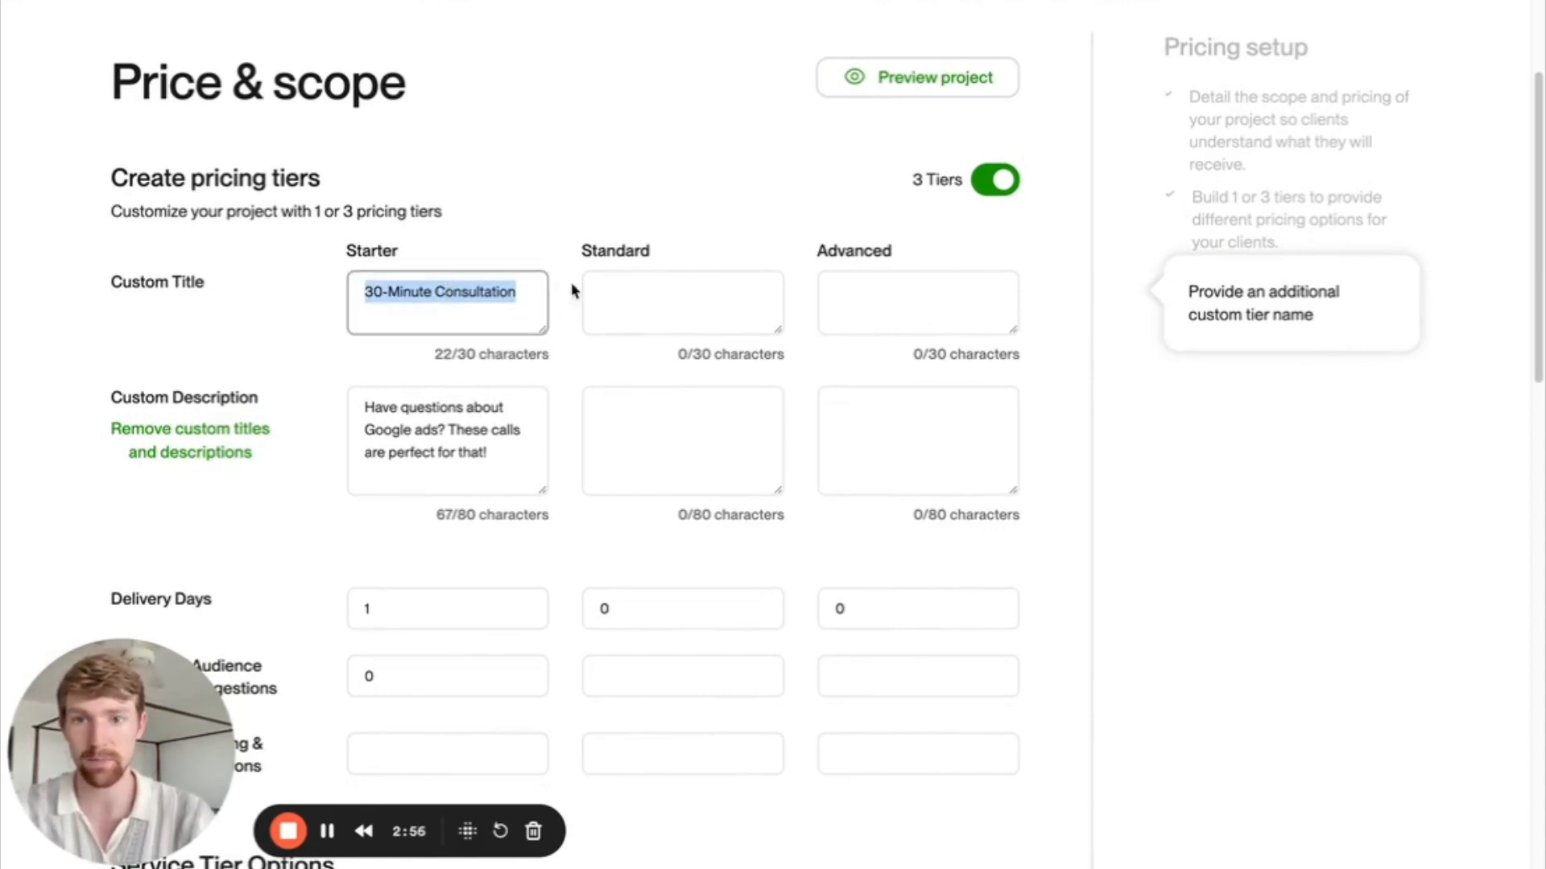
key("ctrl+c")
left_click(641, 292)
key("ctrl+v")
left_click(599, 291)
key("Delete")
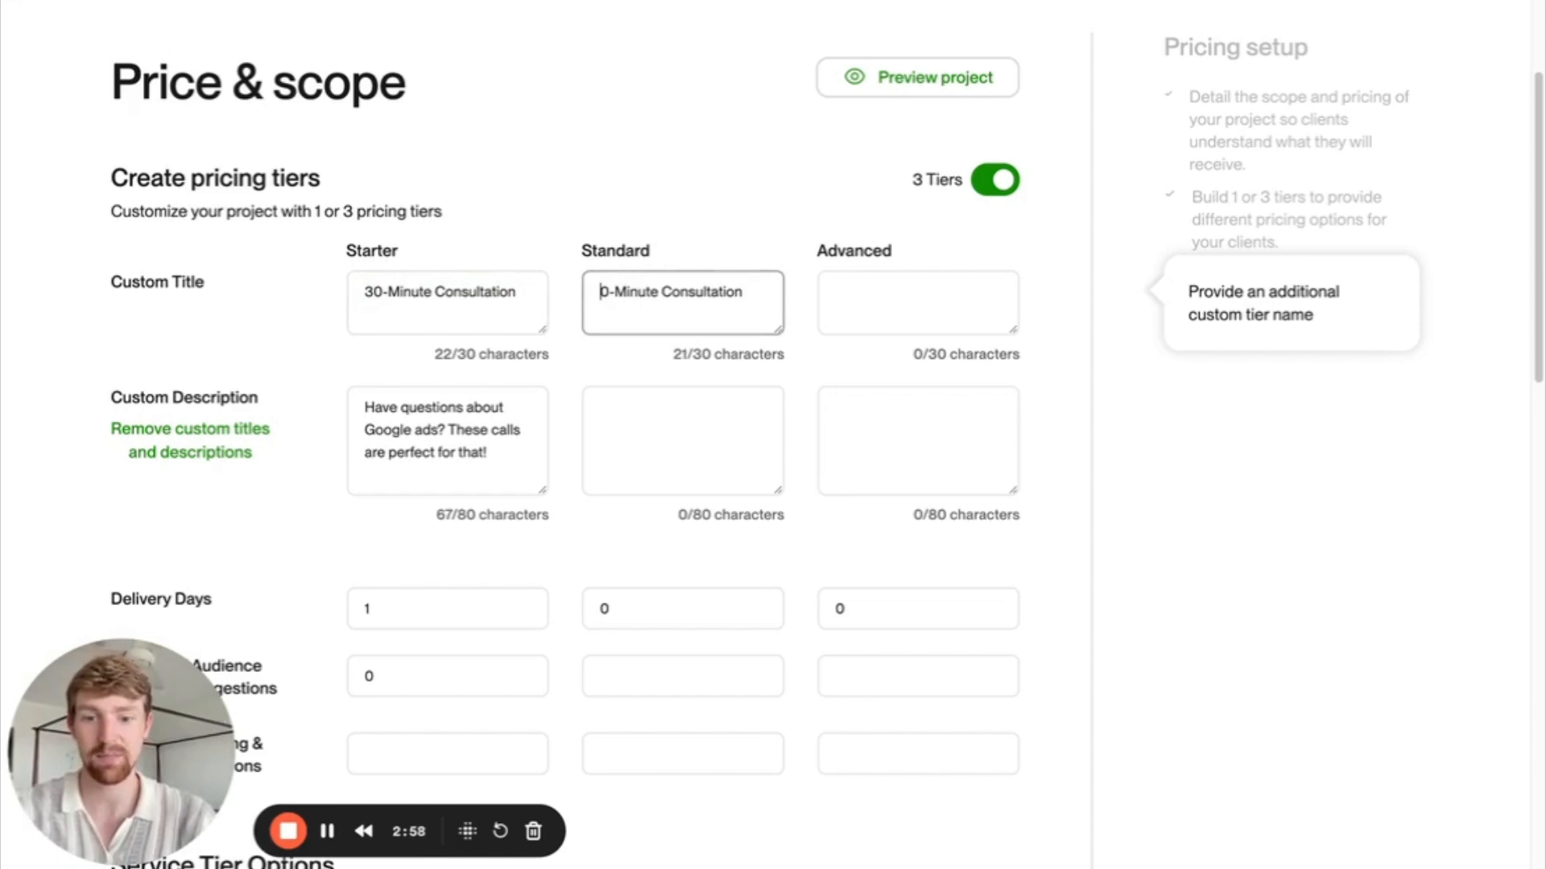
type("6")
Examine the custom titles and descriptions of the Starter, Standard and Advanced tiers, including the description's character limit.
left_click(858, 309)
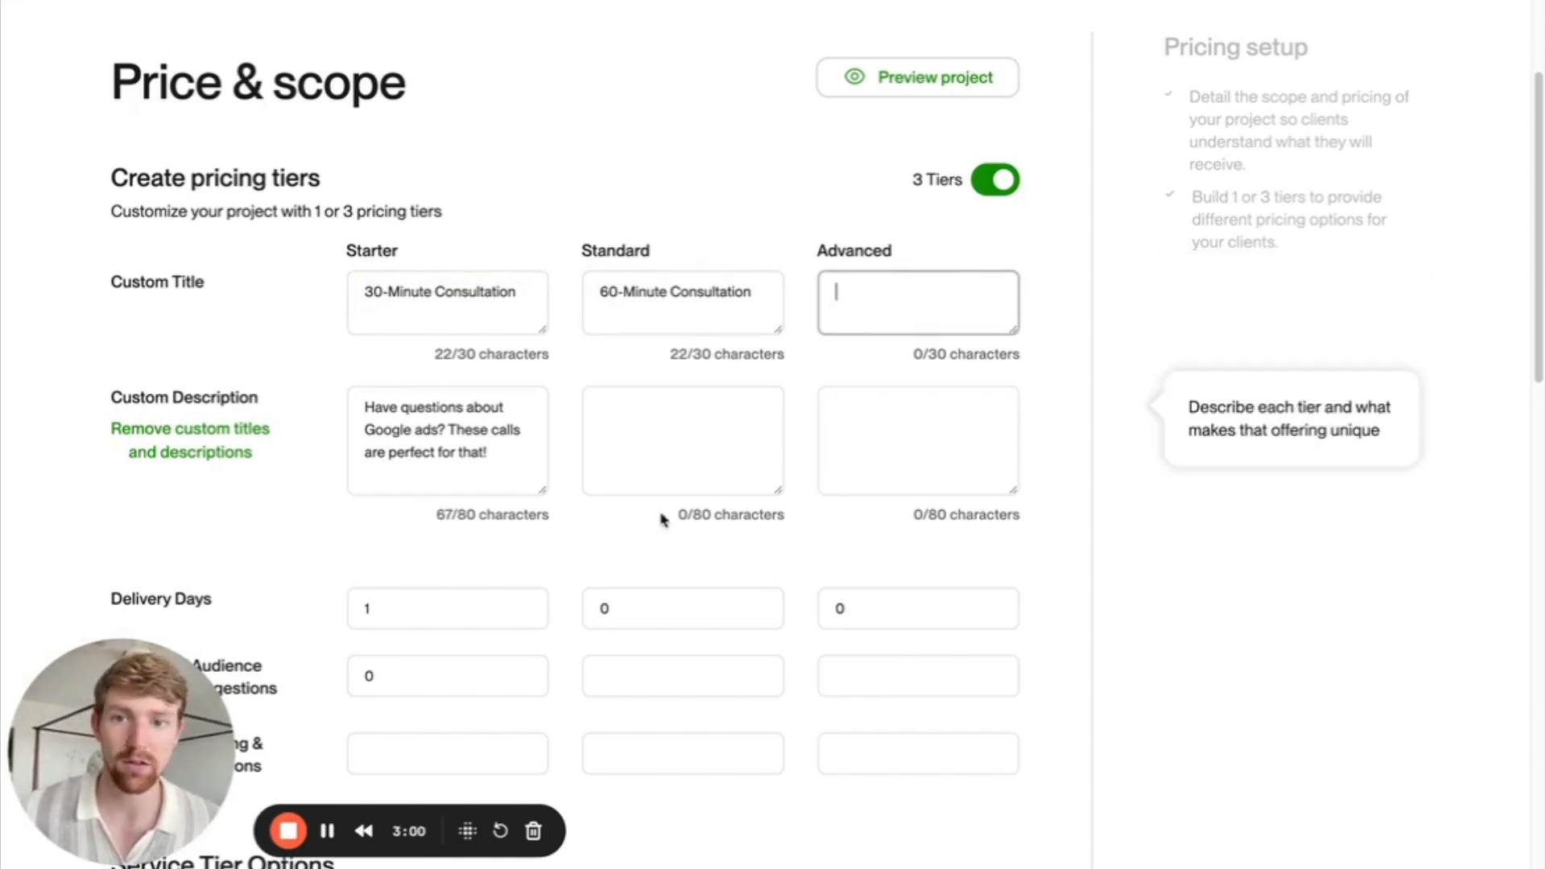
left_click(668, 436)
scroll(494, 448, "down", 1)
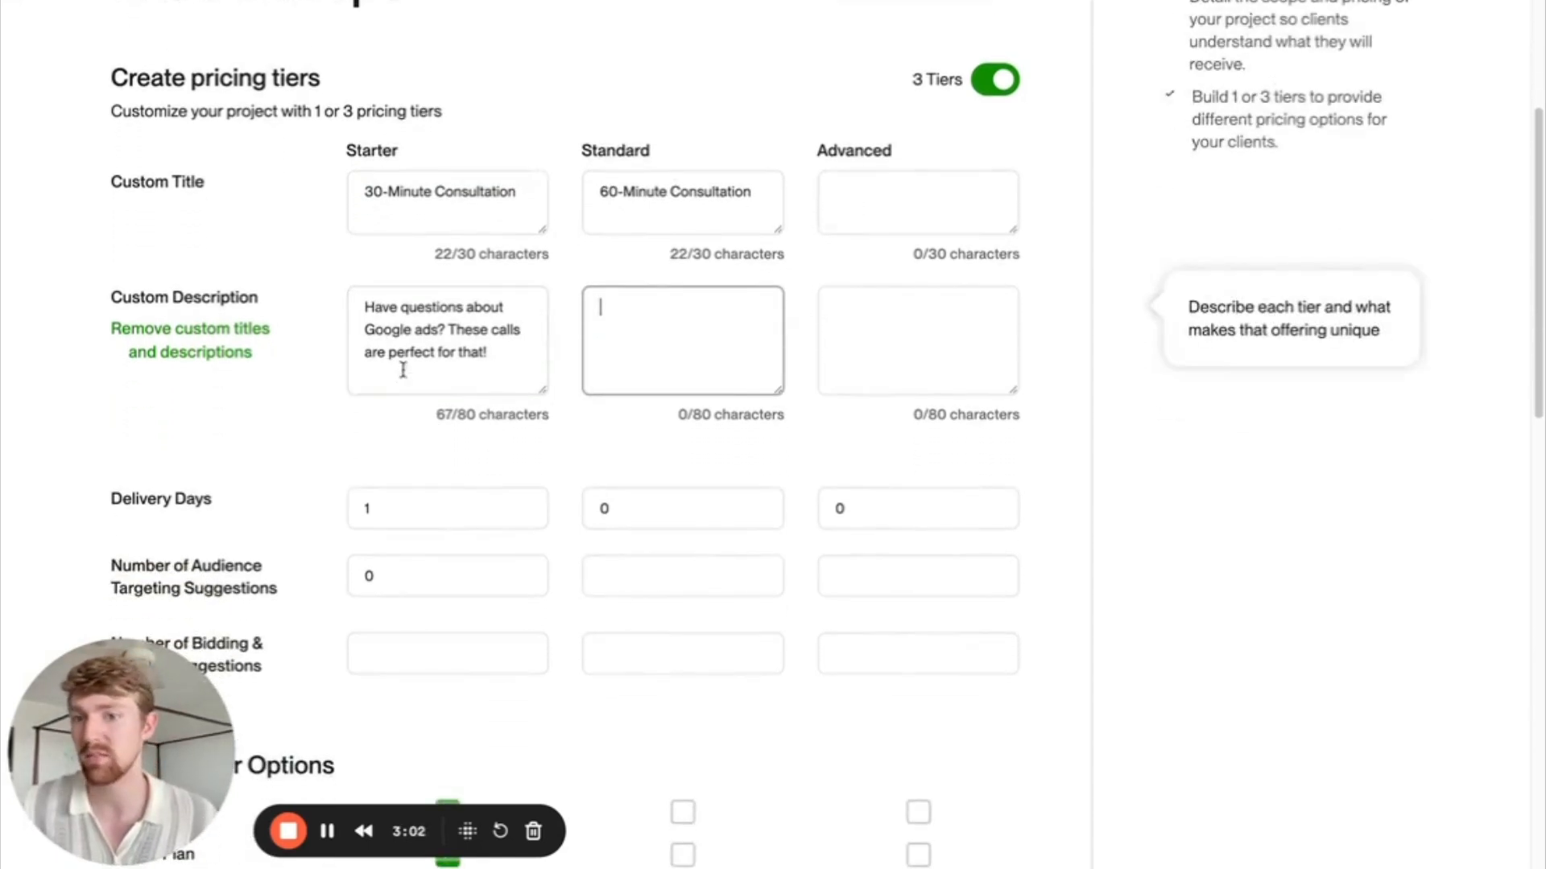
left_click_drag(473, 431, 433, 424)
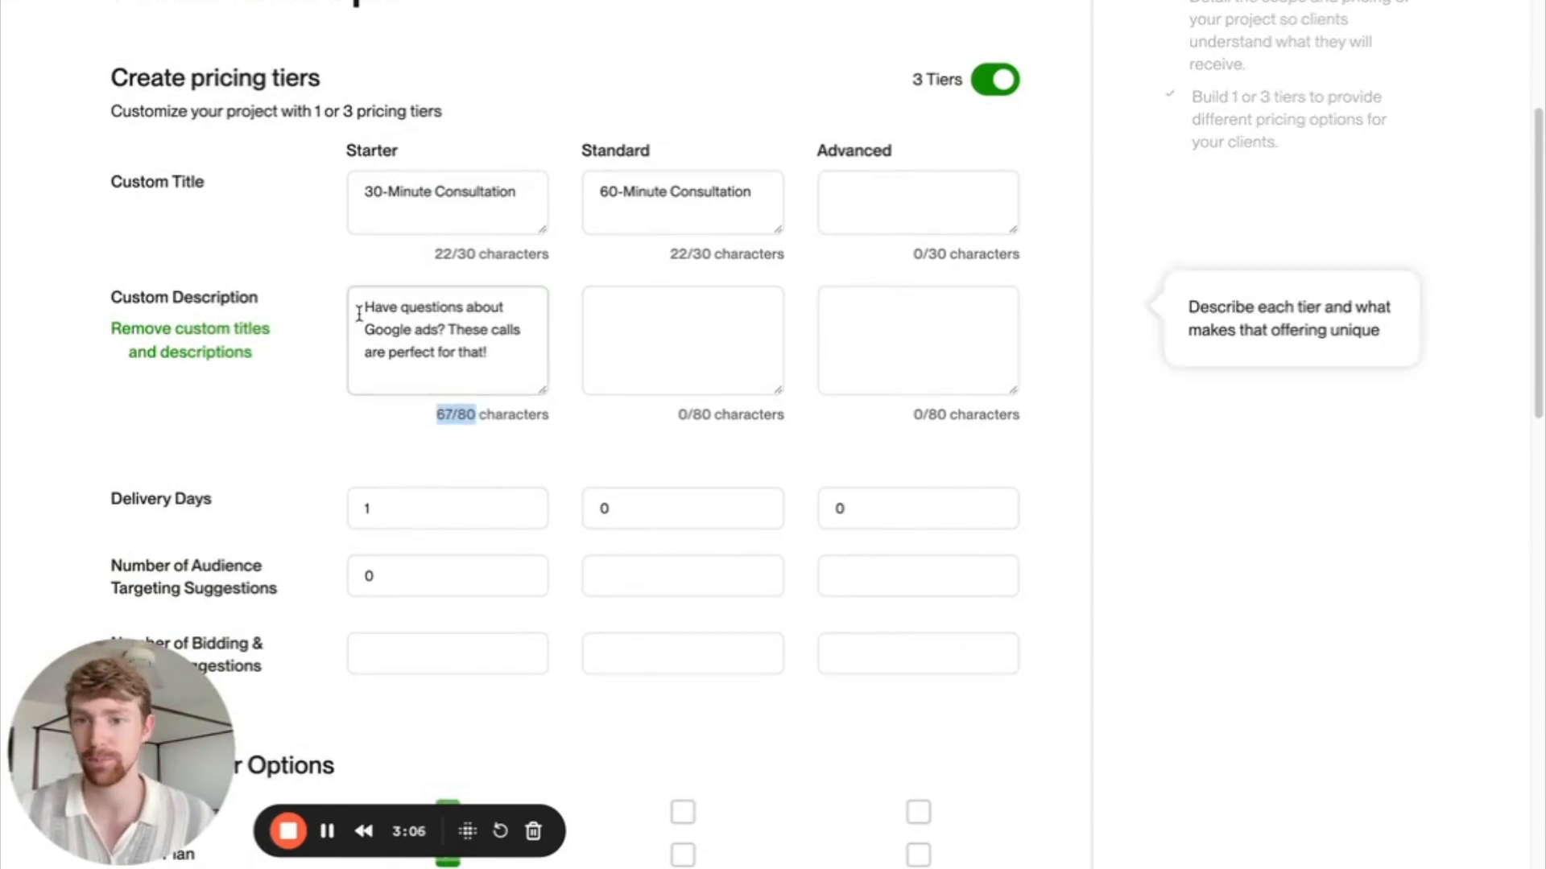
left_click_drag(359, 302, 500, 364)
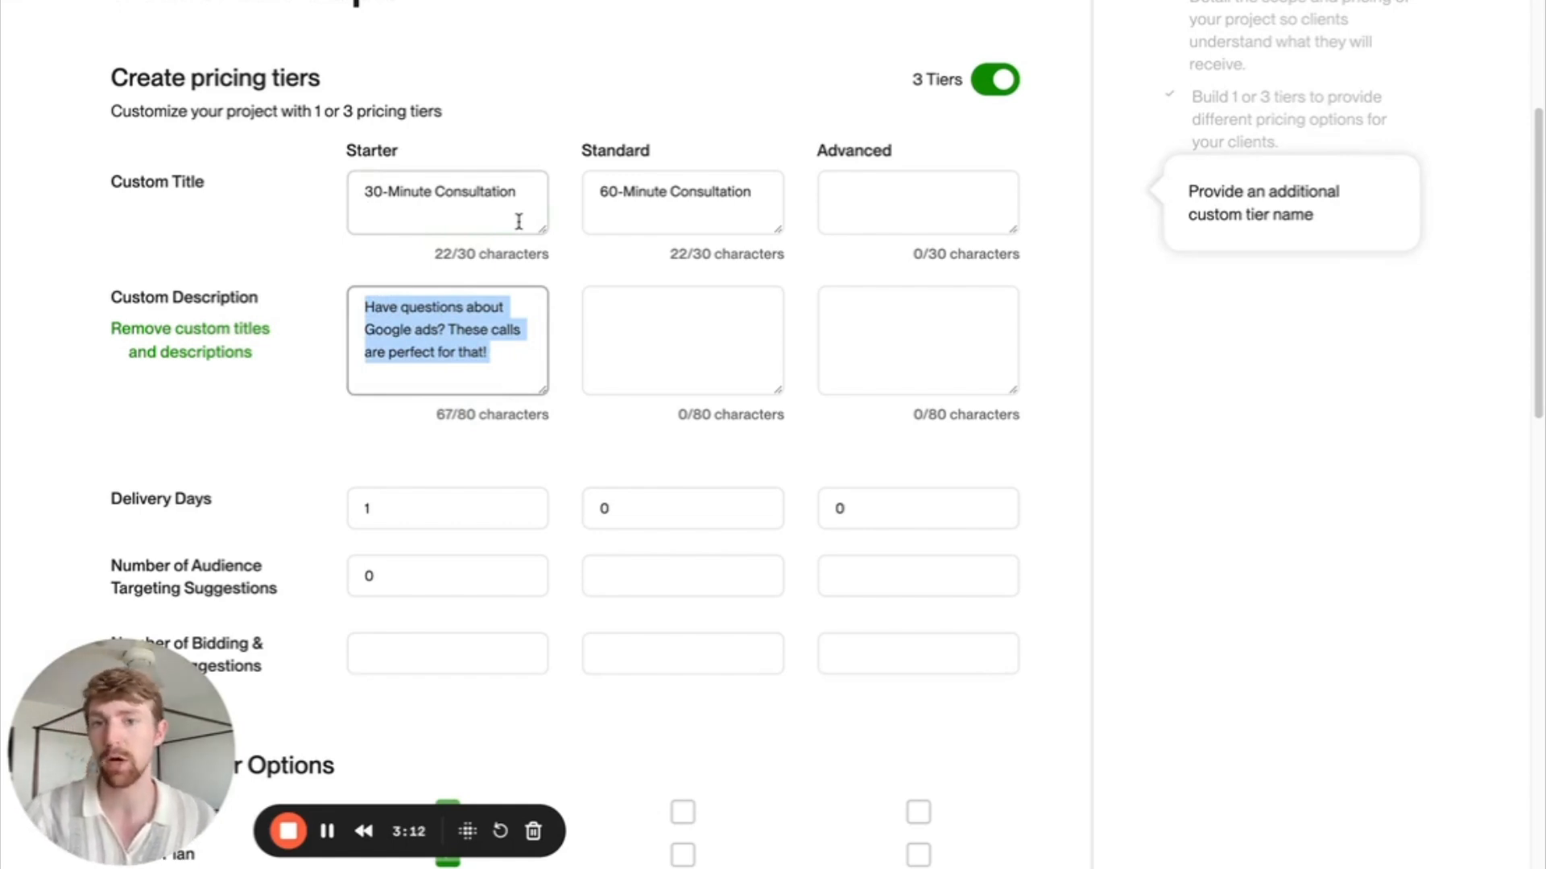
left_click_drag(600, 191, 649, 290)
left_click(639, 312)
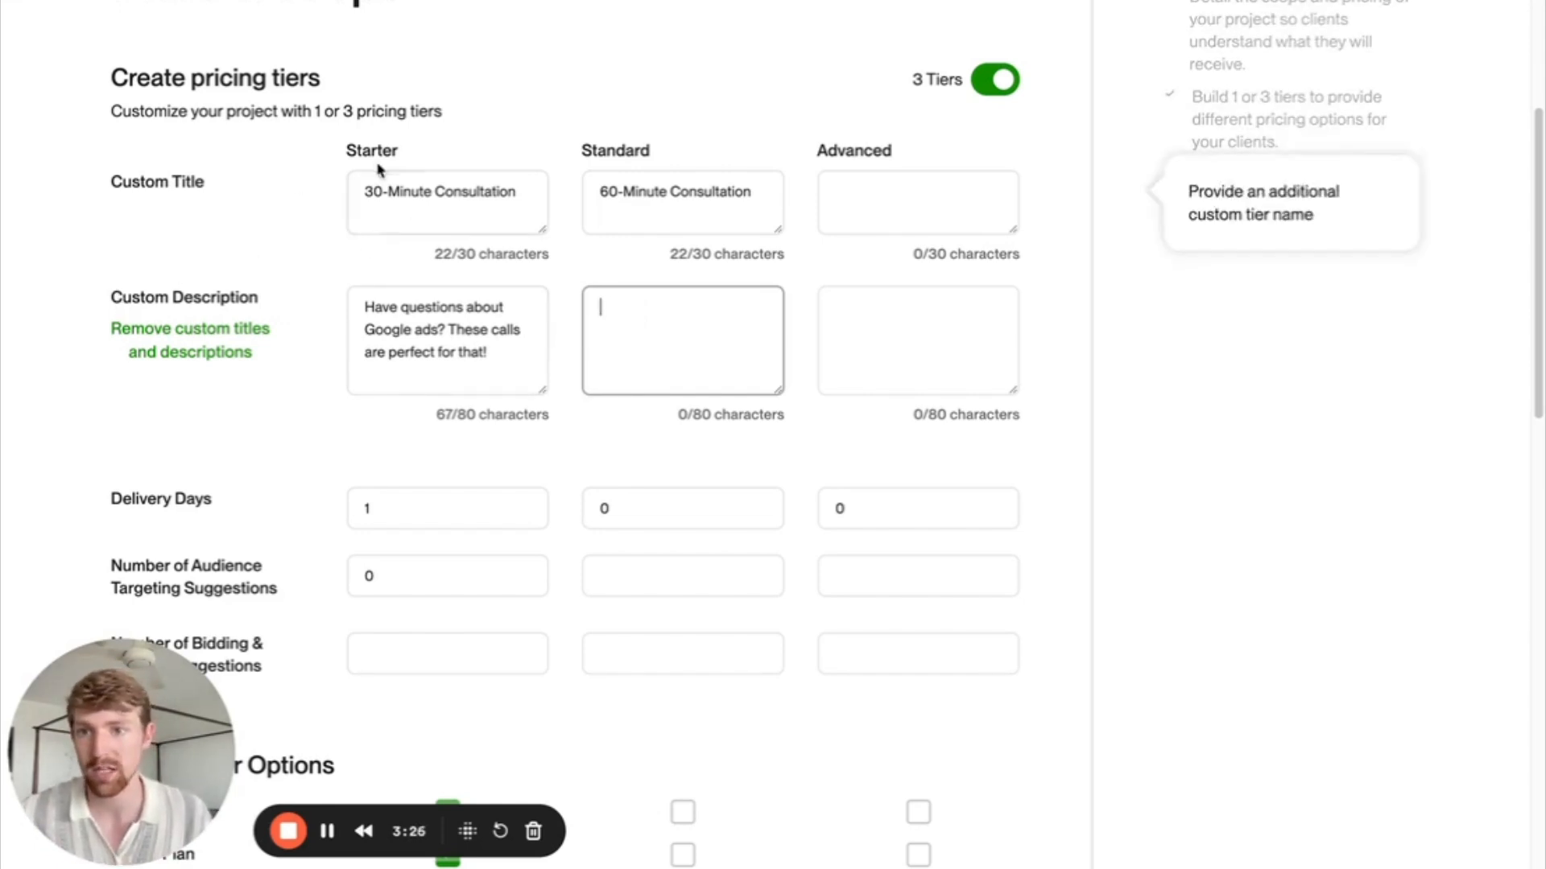
triple_click(407, 191)
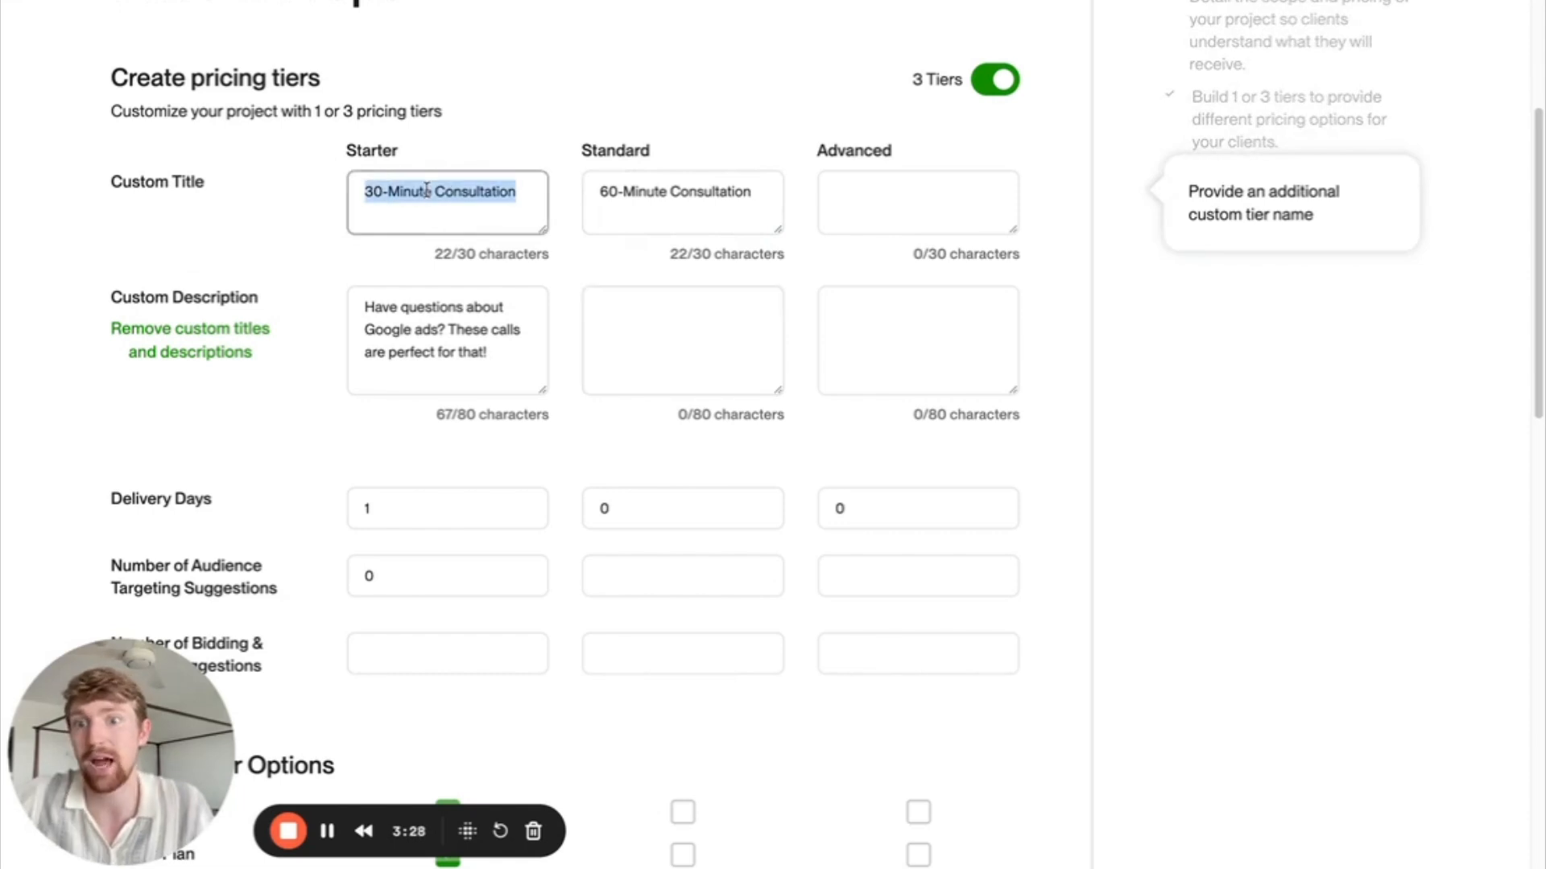
triple_click(709, 191)
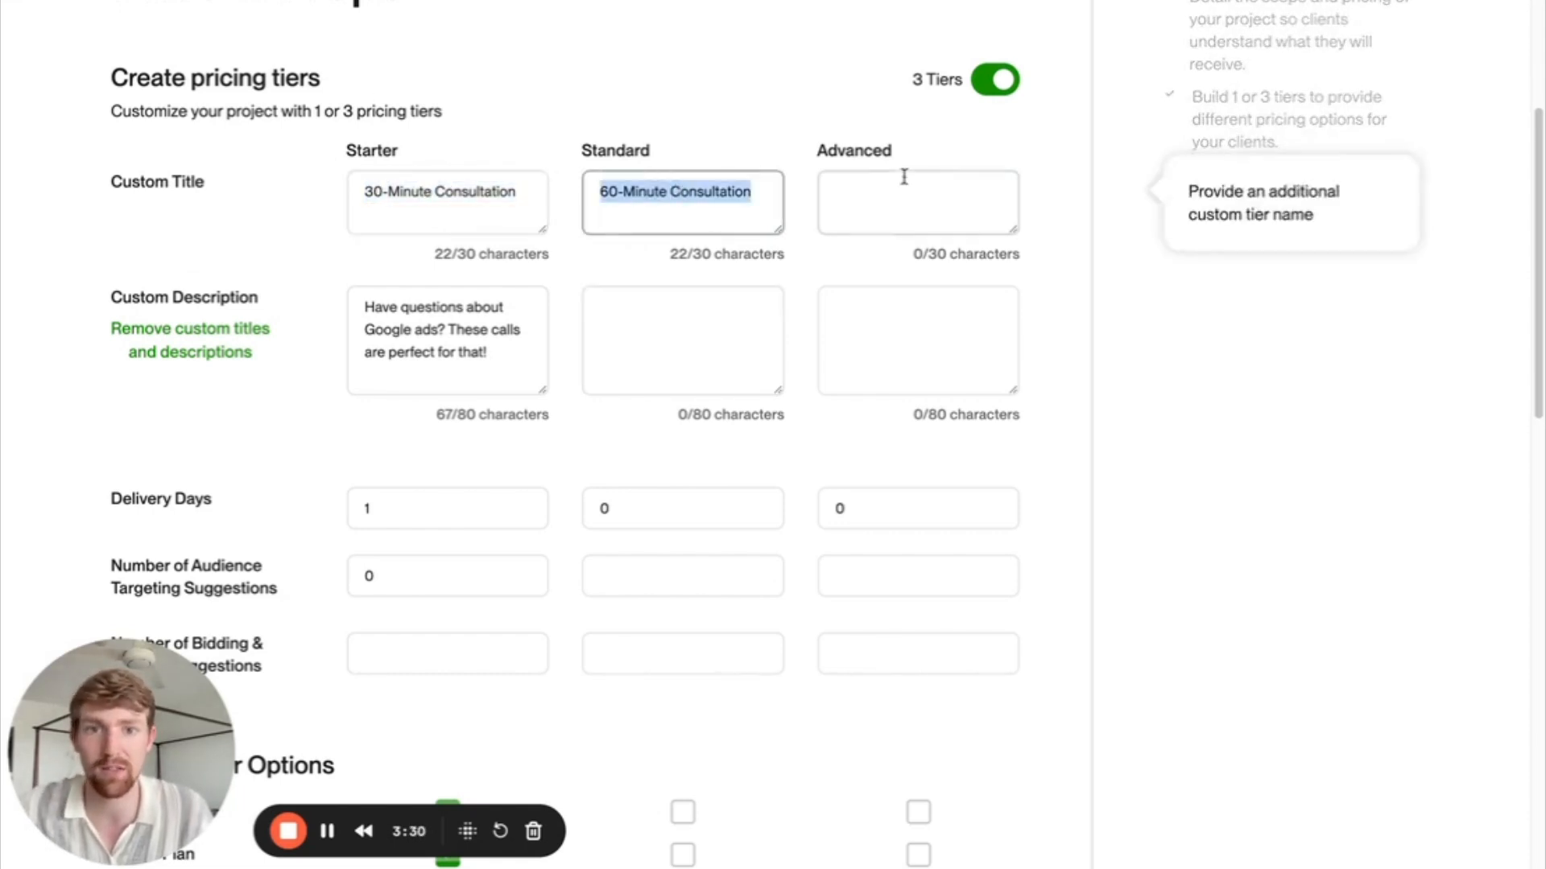
left_click(904, 175)
scroll(821, 111, "down", 1)
scroll(819, 108, "down", 3)
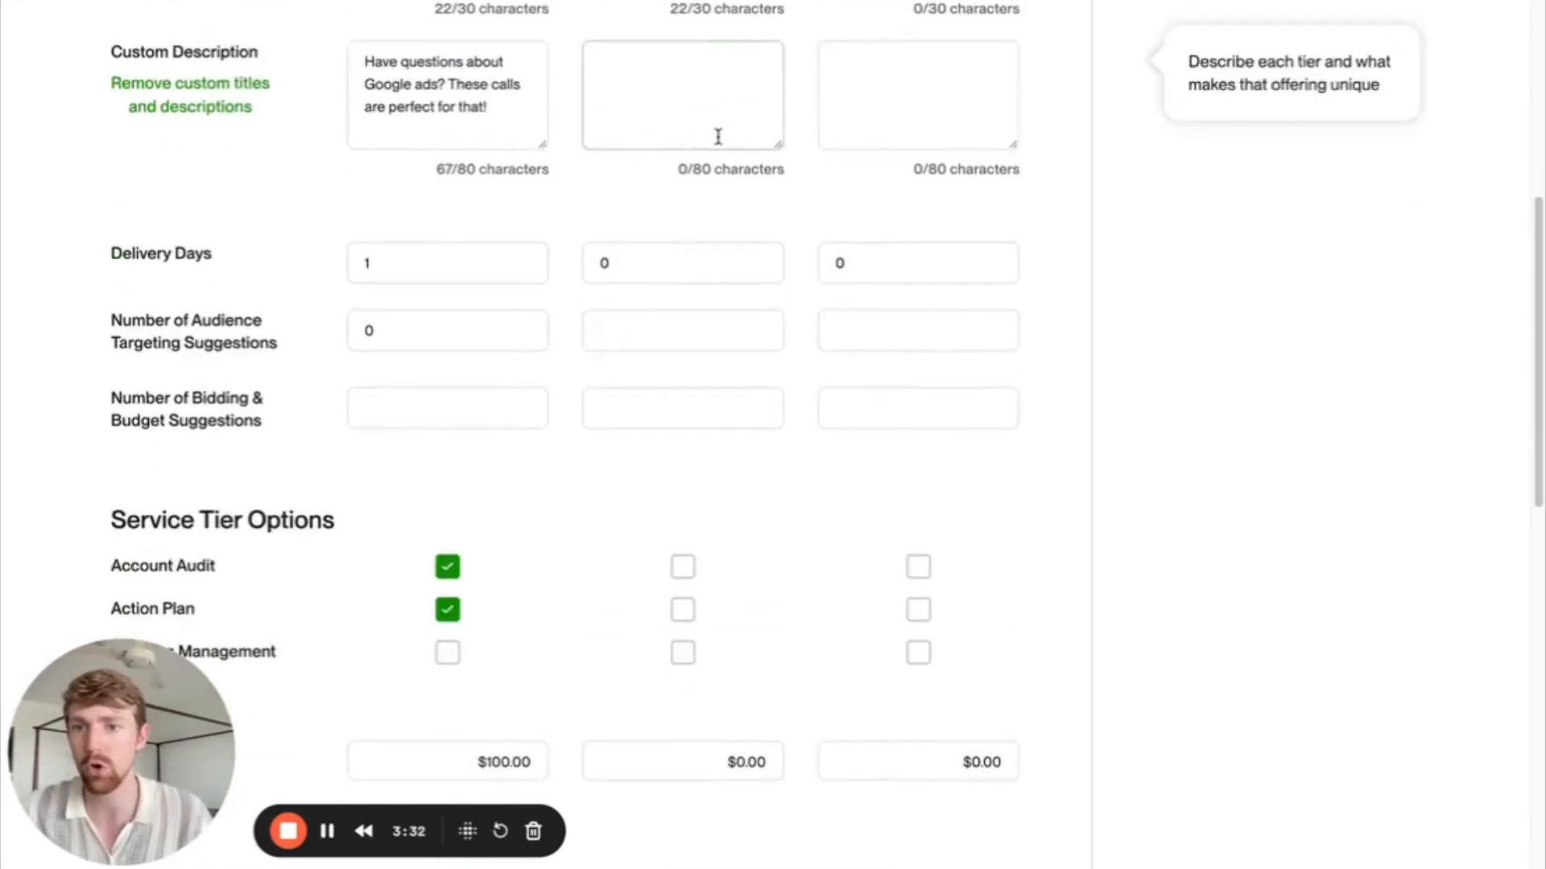
Set the Standard tier's delivery days to 4.
scroll(564, 186, "up", 1)
left_click_drag(119, 285, 236, 281)
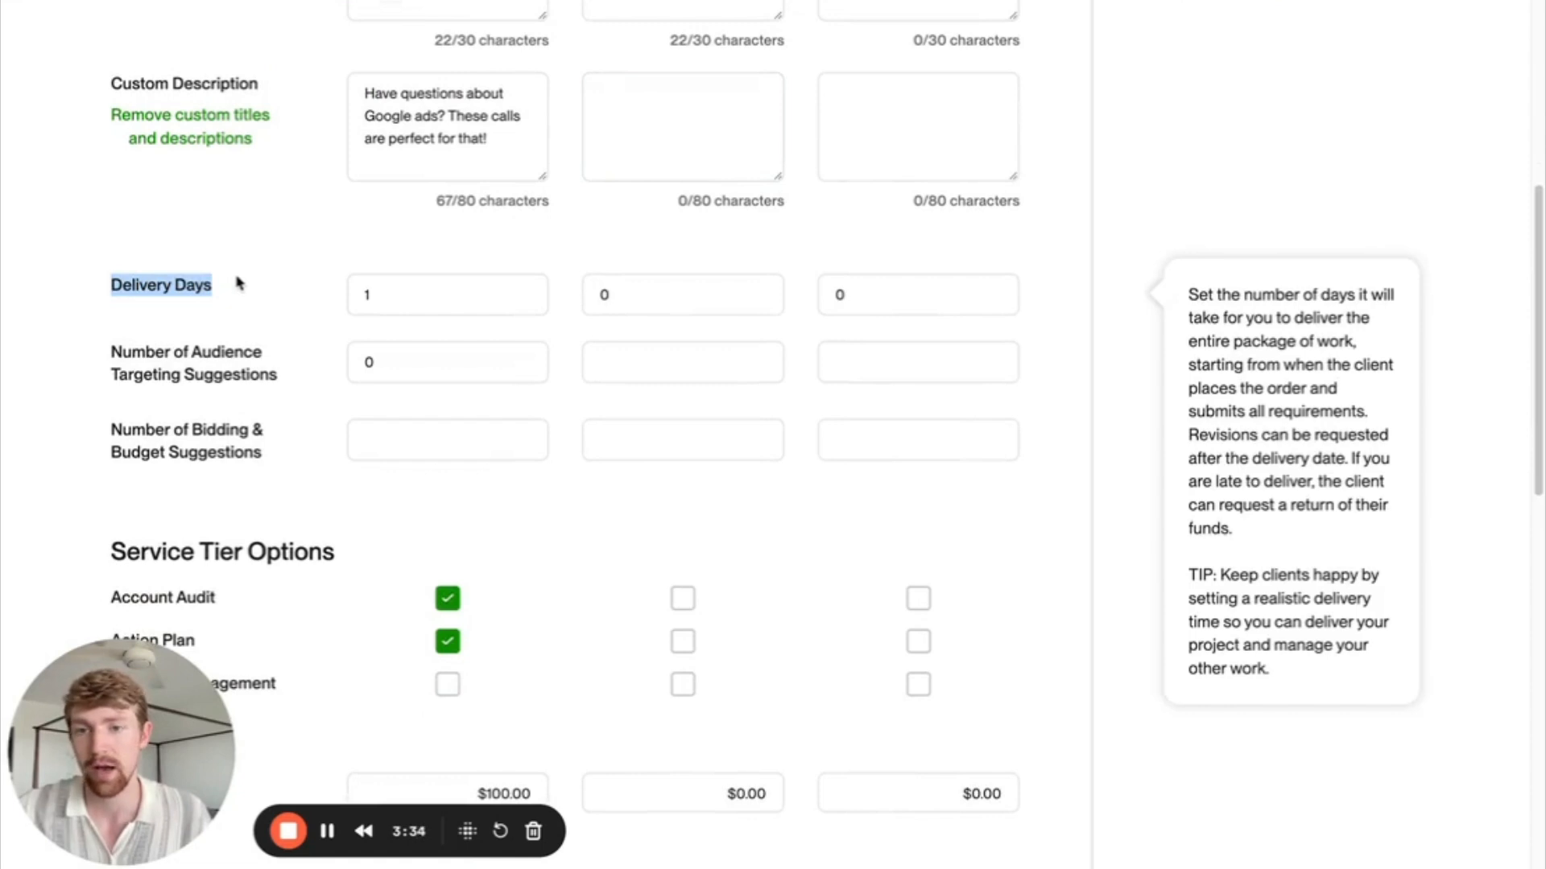
left_click(384, 295)
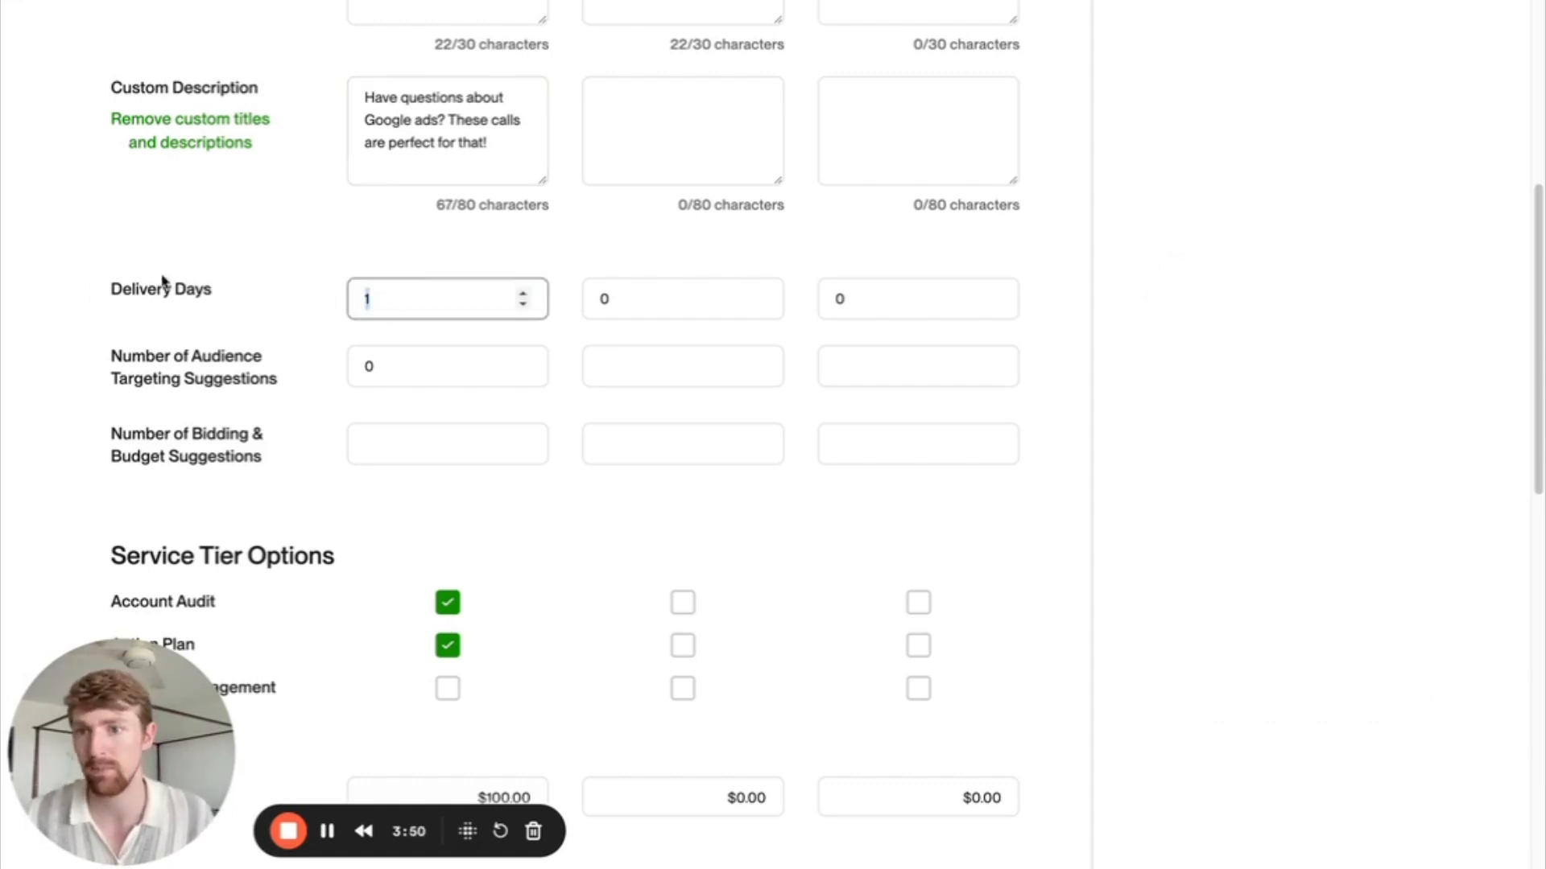
left_click_drag(110, 290, 252, 296)
left_click(643, 291)
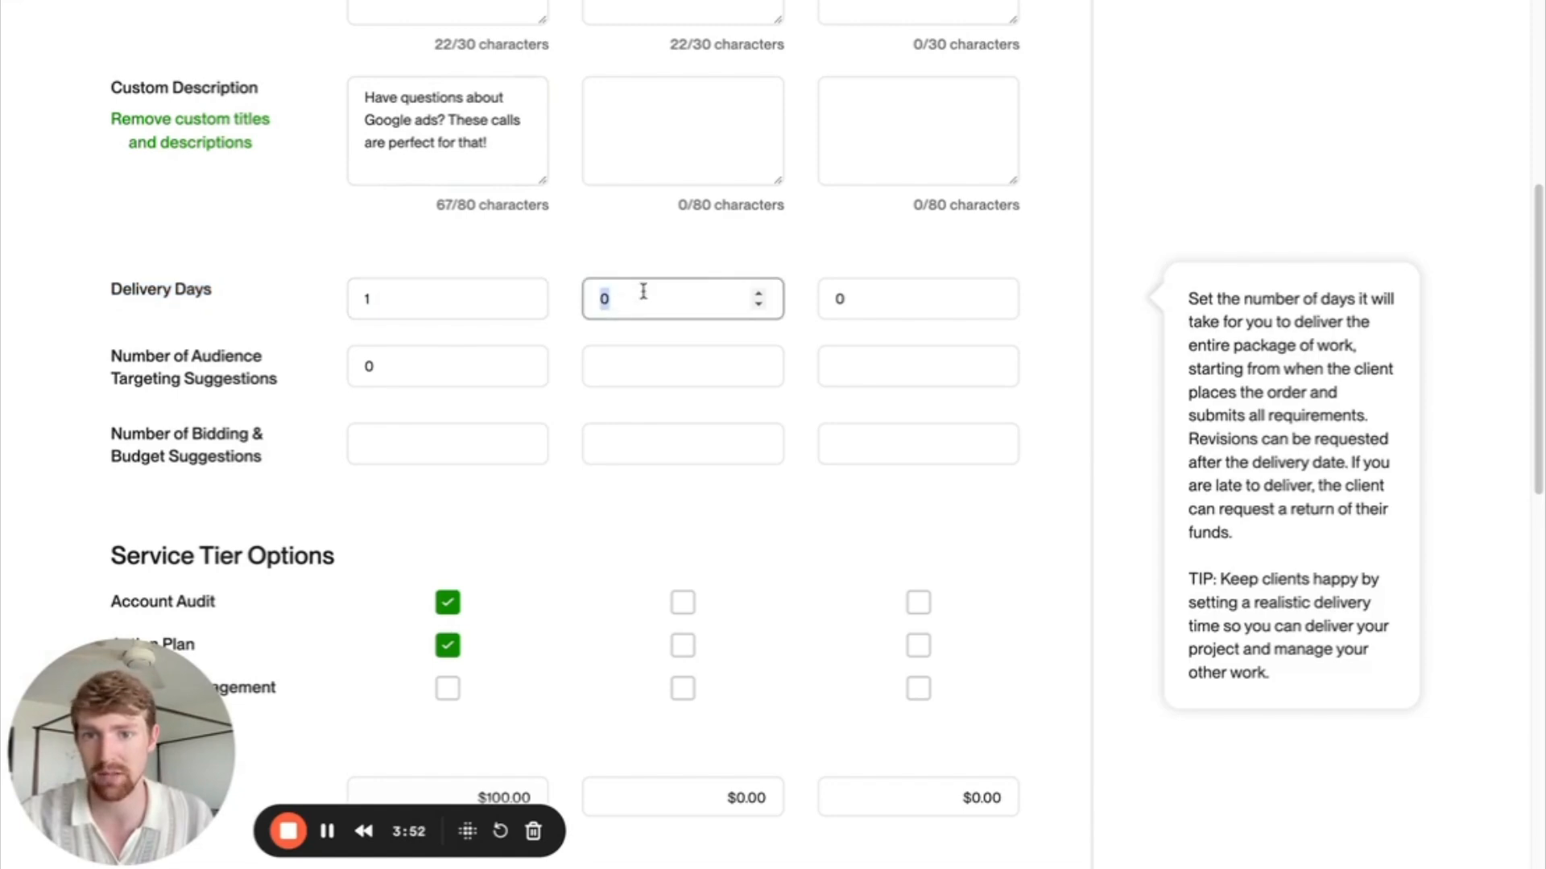
left_click(758, 293)
type("4")
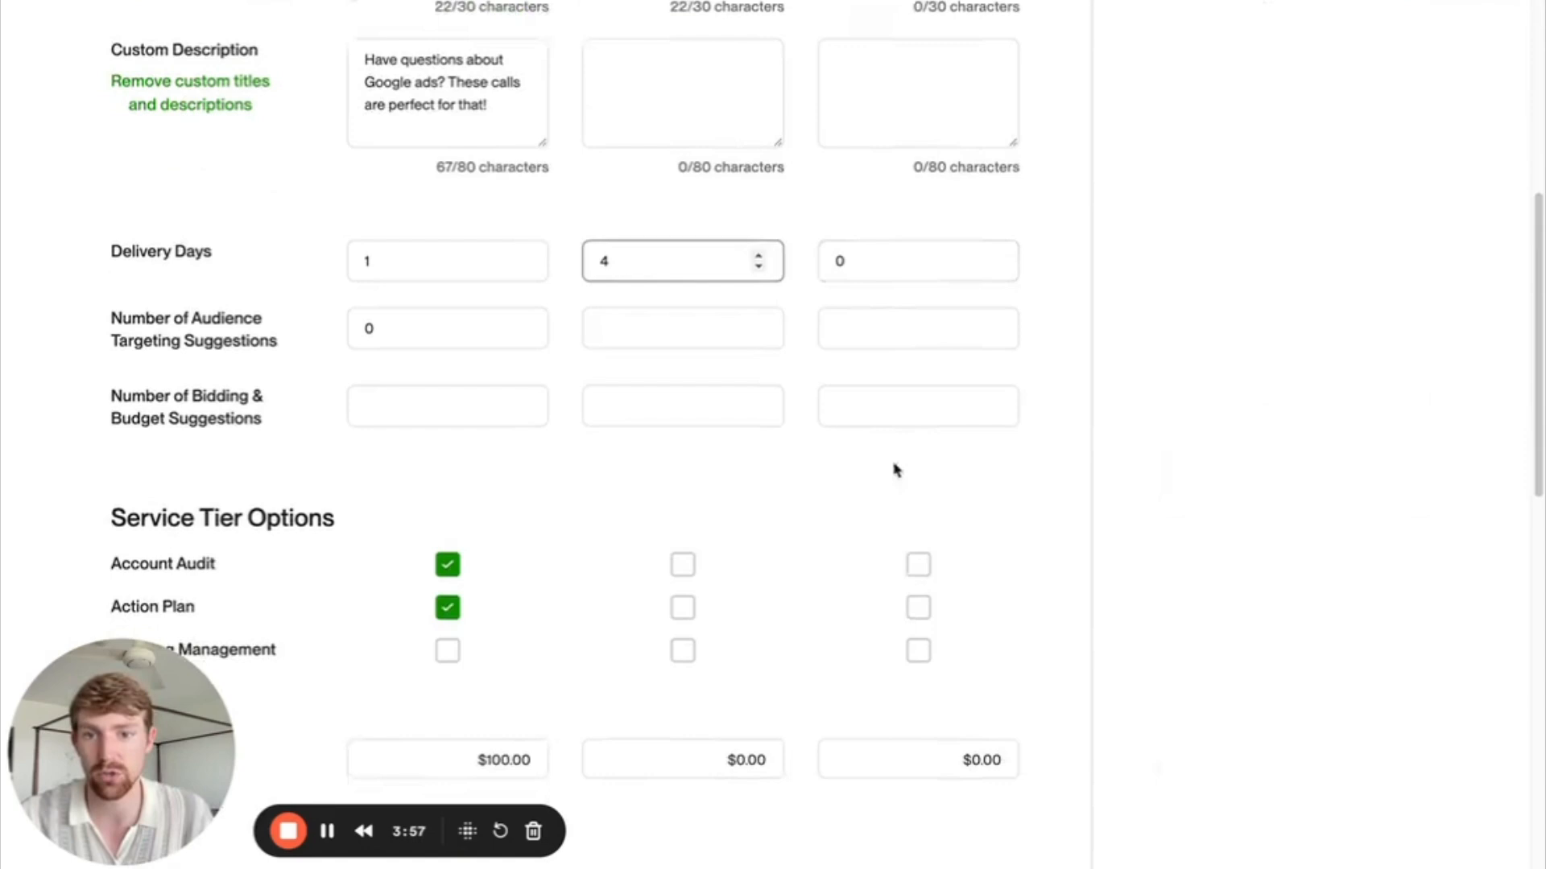
left_click(896, 471)
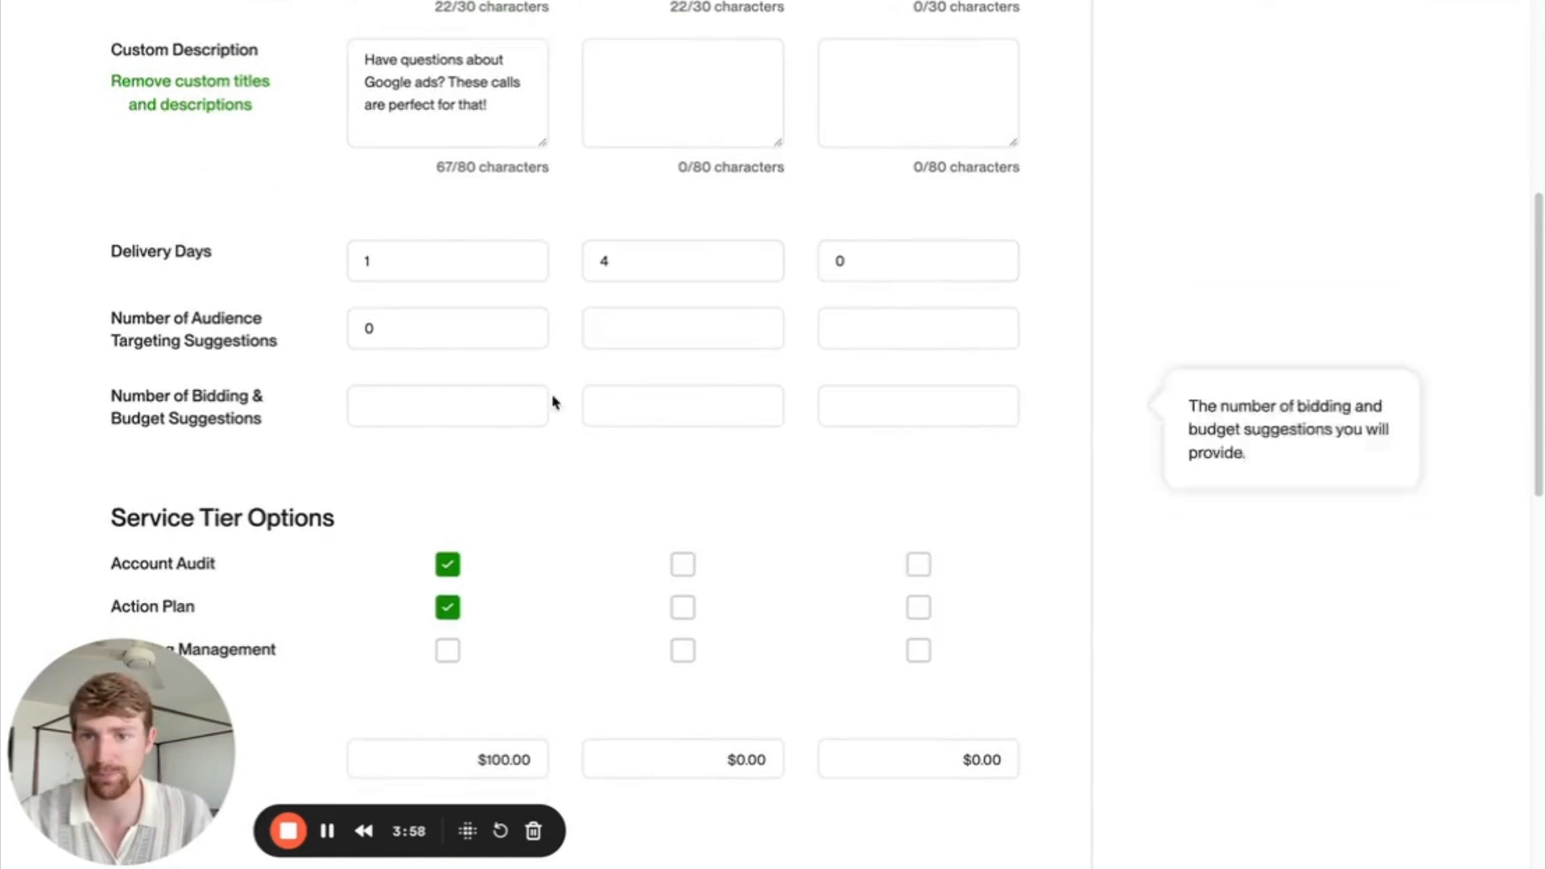
Examine the audience targeting and the bidding and budget suggestion fields in the pricing tiers.
scroll(400, 414, "down", 1)
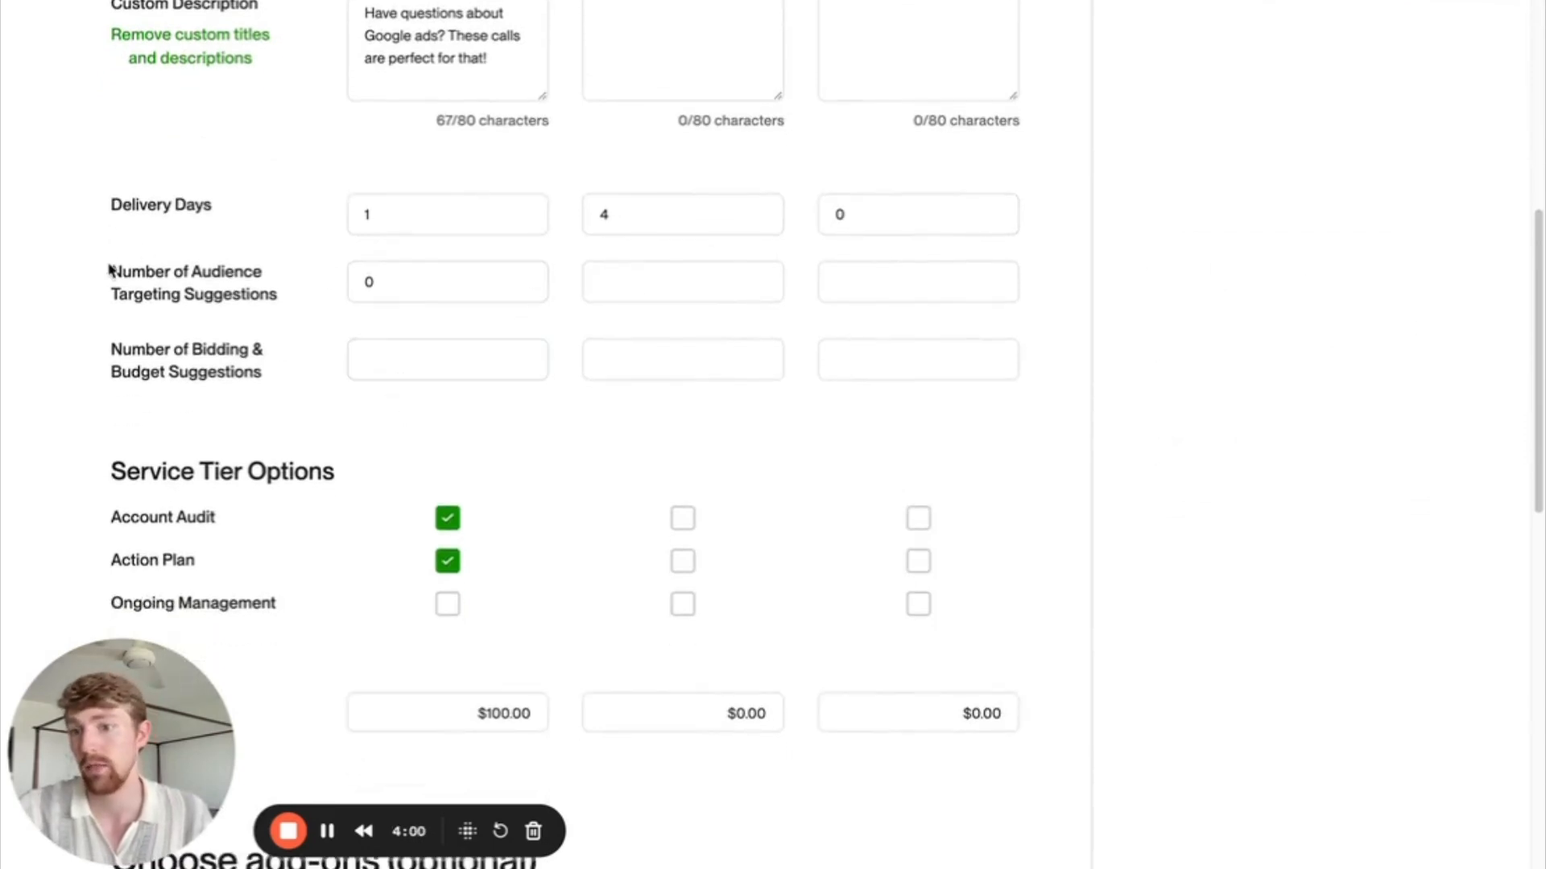
left_click_drag(110, 269, 312, 374)
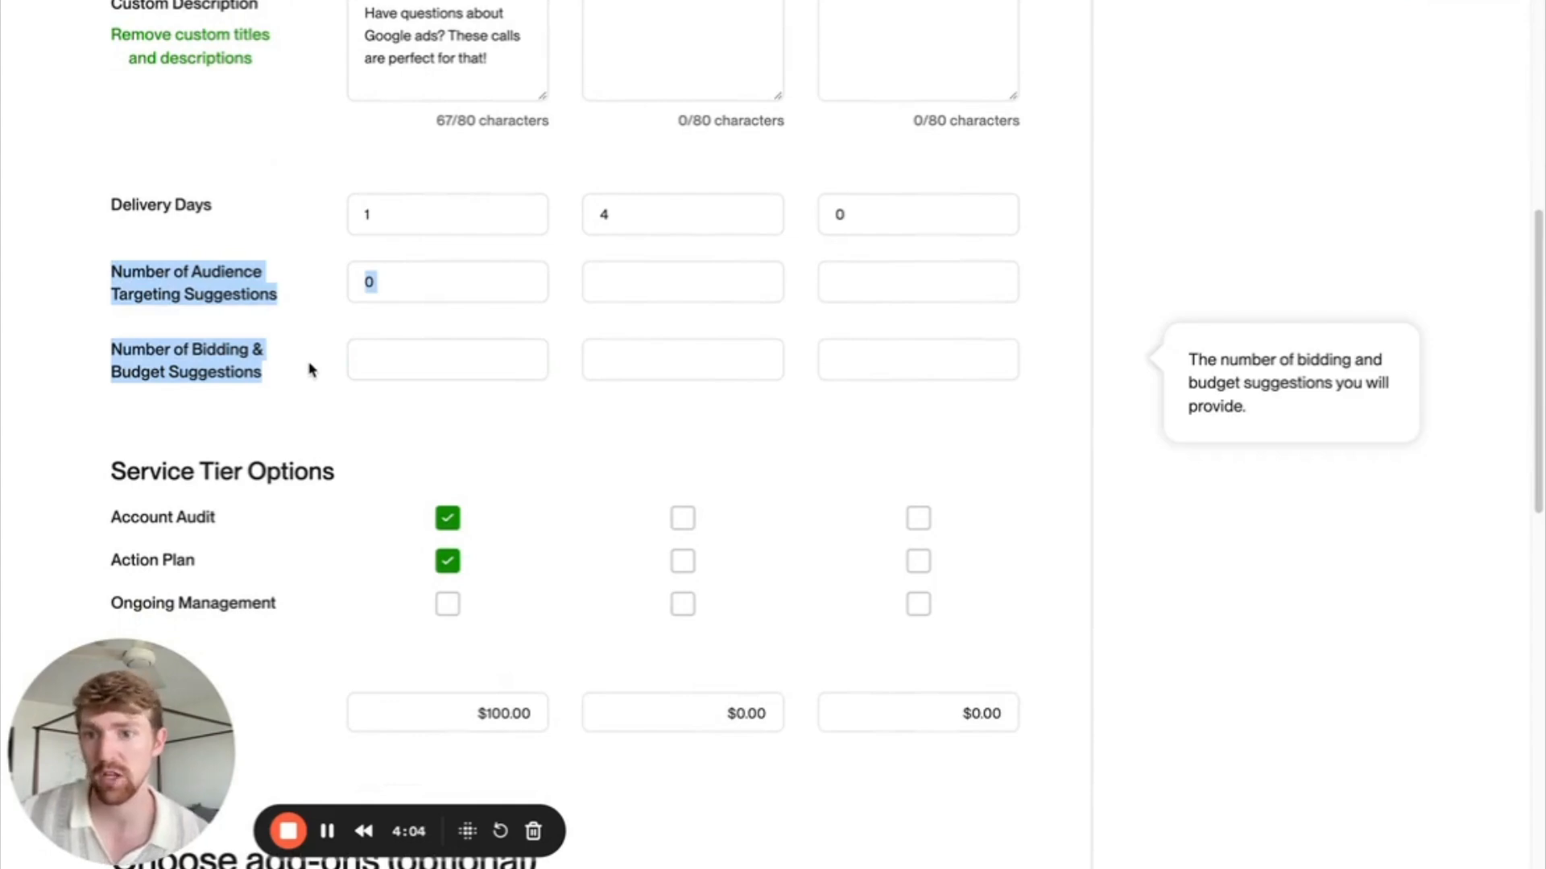
scroll(306, 358, "up", 8)
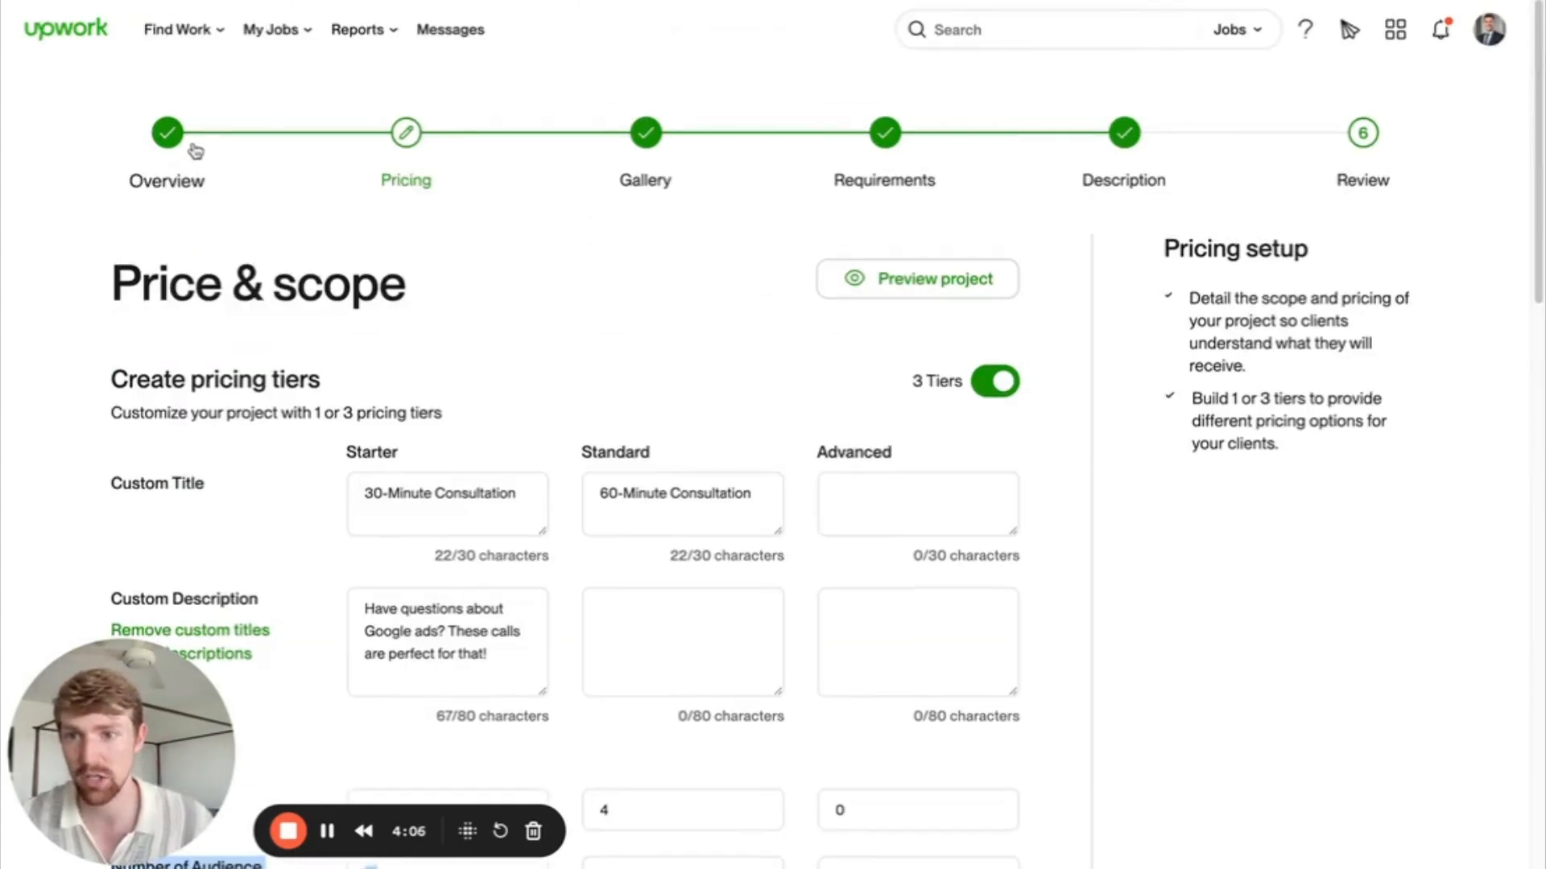
scroll(392, 357, "down", 5)
left_click_drag(112, 428, 283, 456)
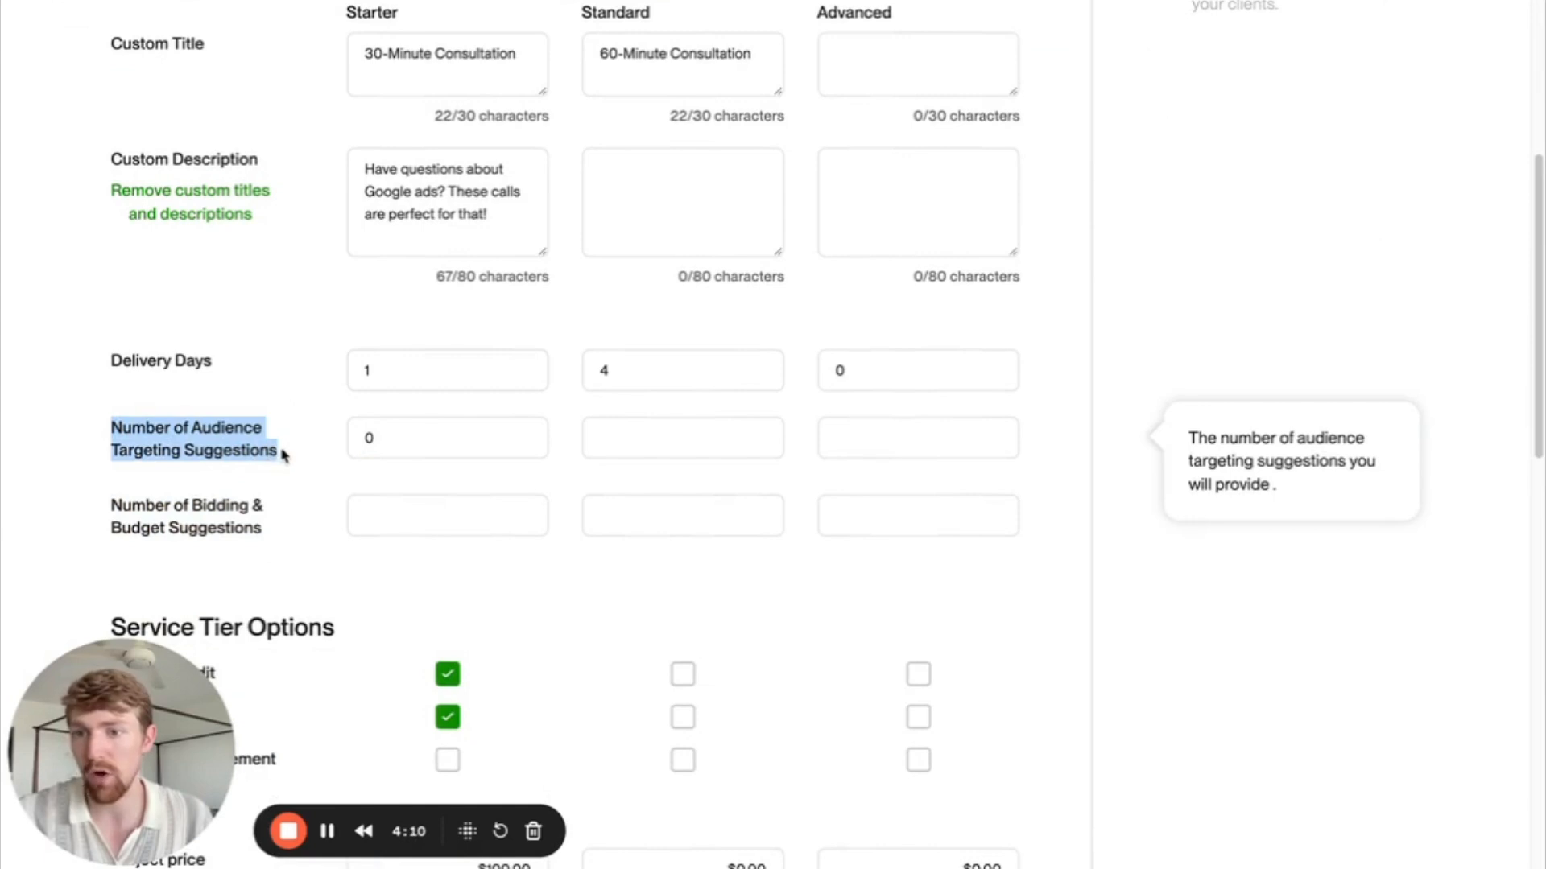
left_click_drag(112, 507, 280, 529)
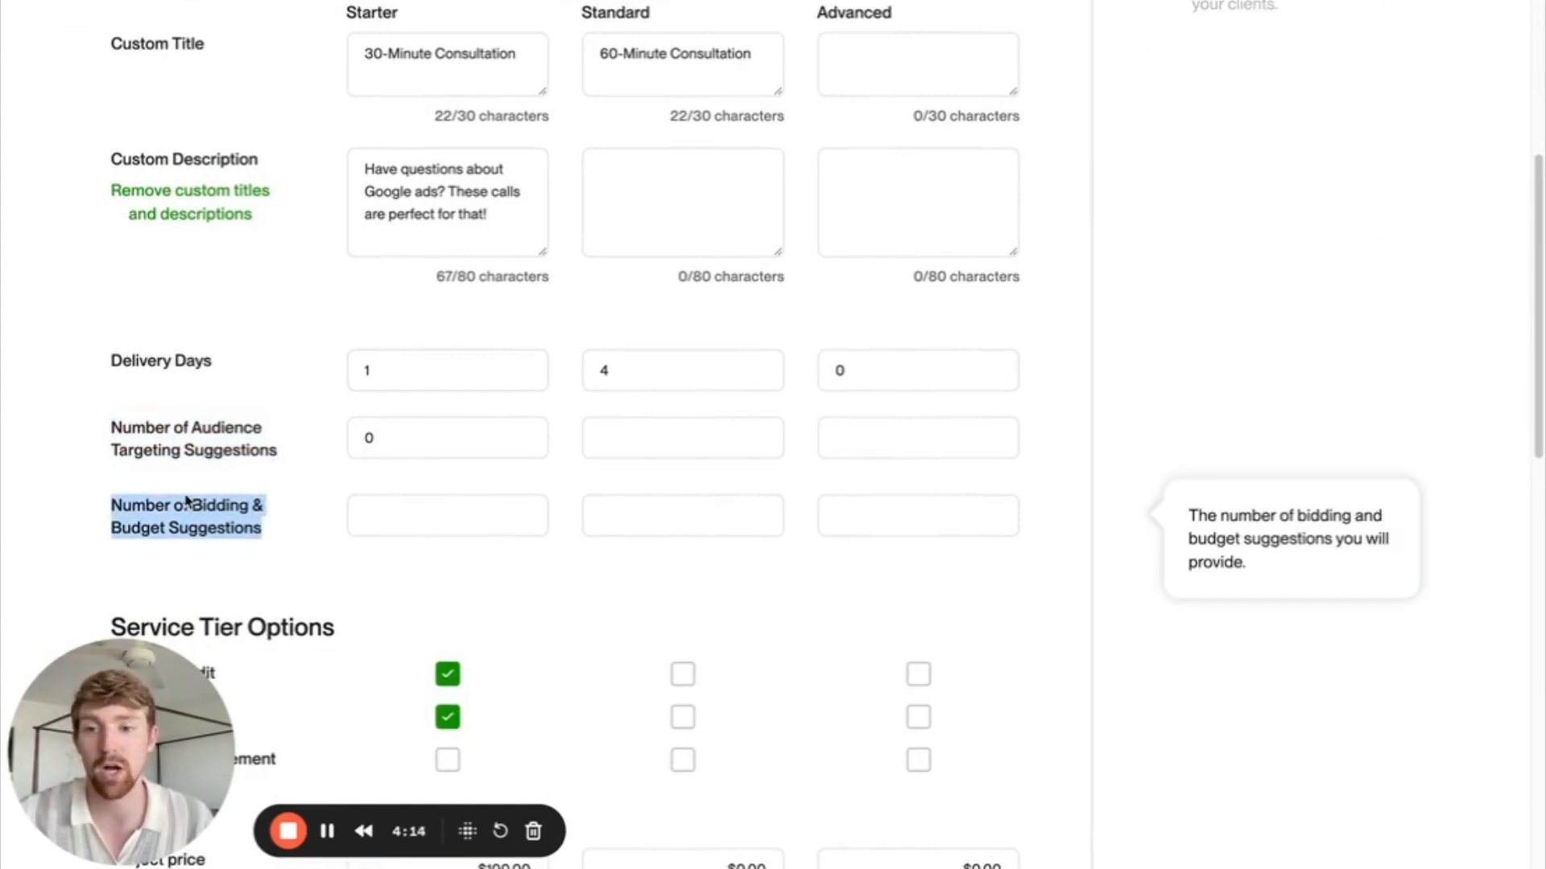
Set the Starter tier's audience targeting suggestions and bidding and budget suggestions to 2 each.
left_click(525, 436)
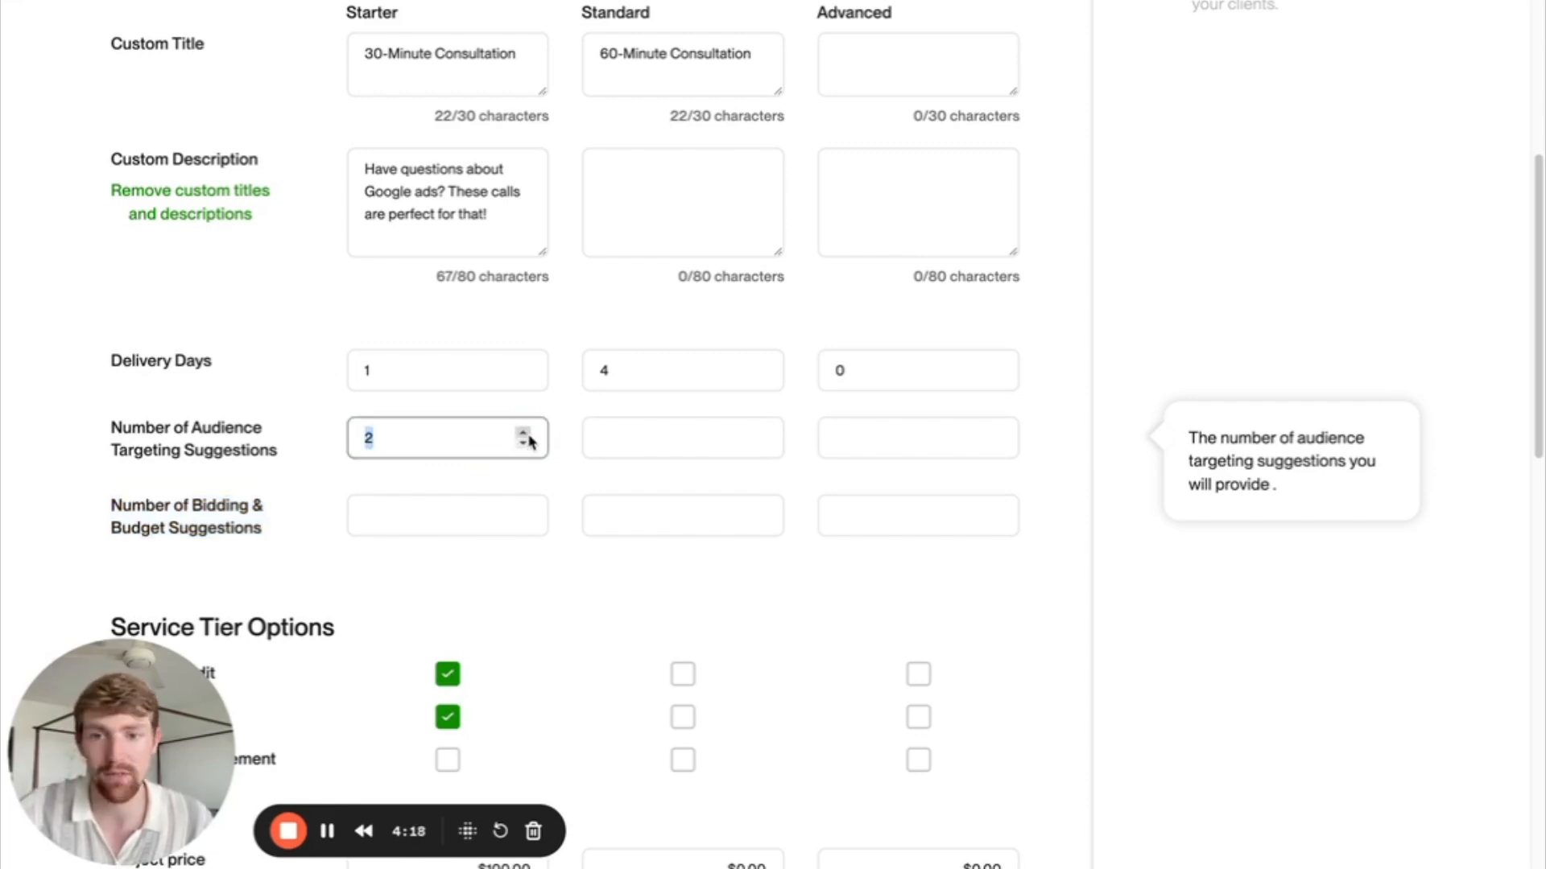
left_click(467, 514)
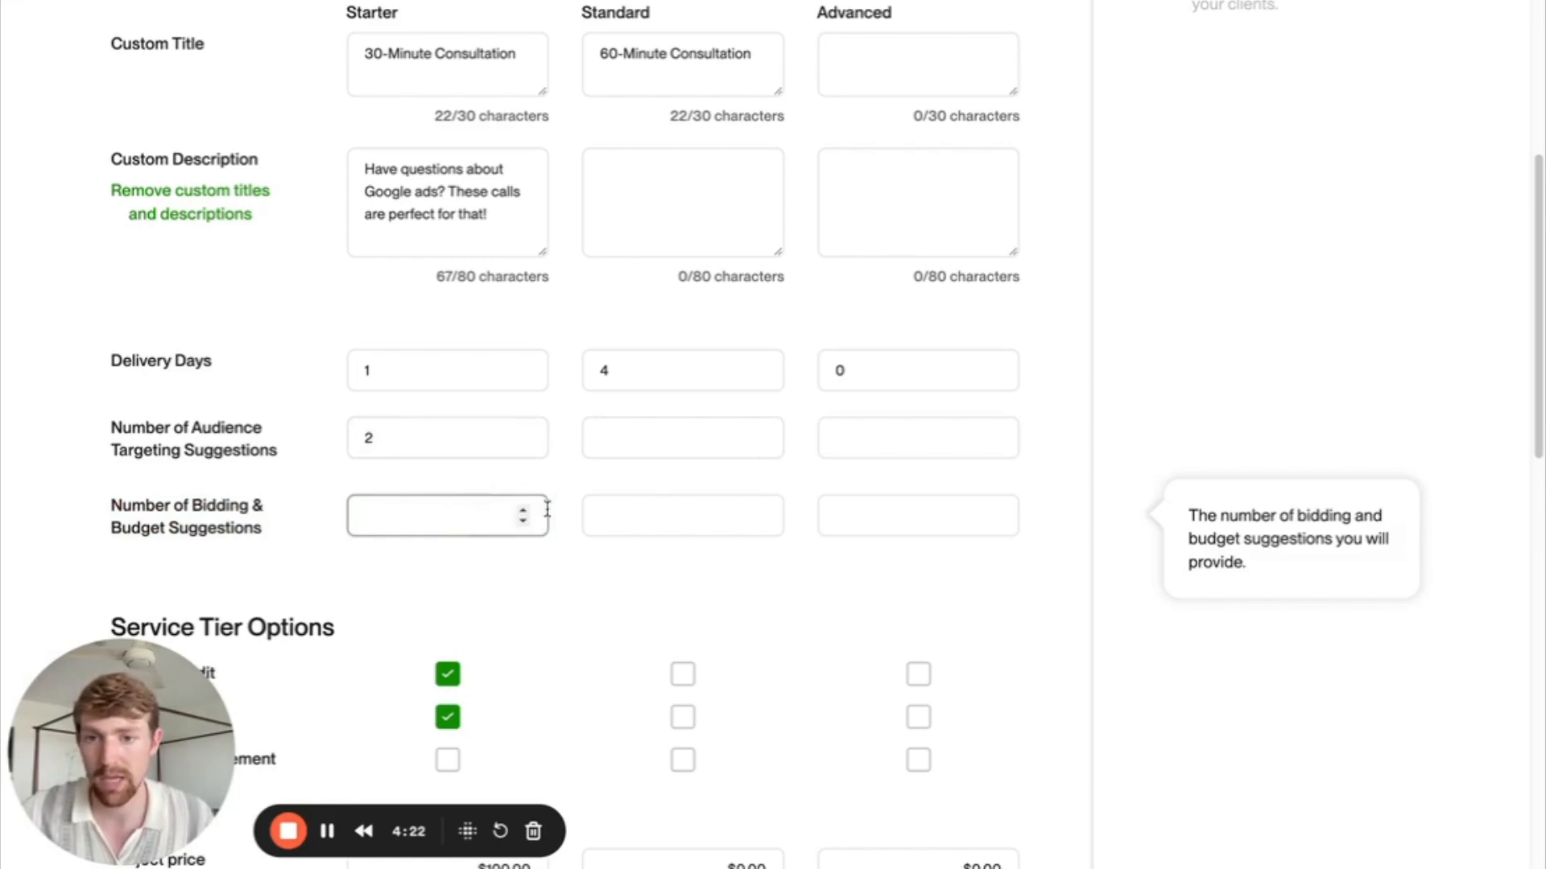
left_click(523, 511)
left_click(523, 510)
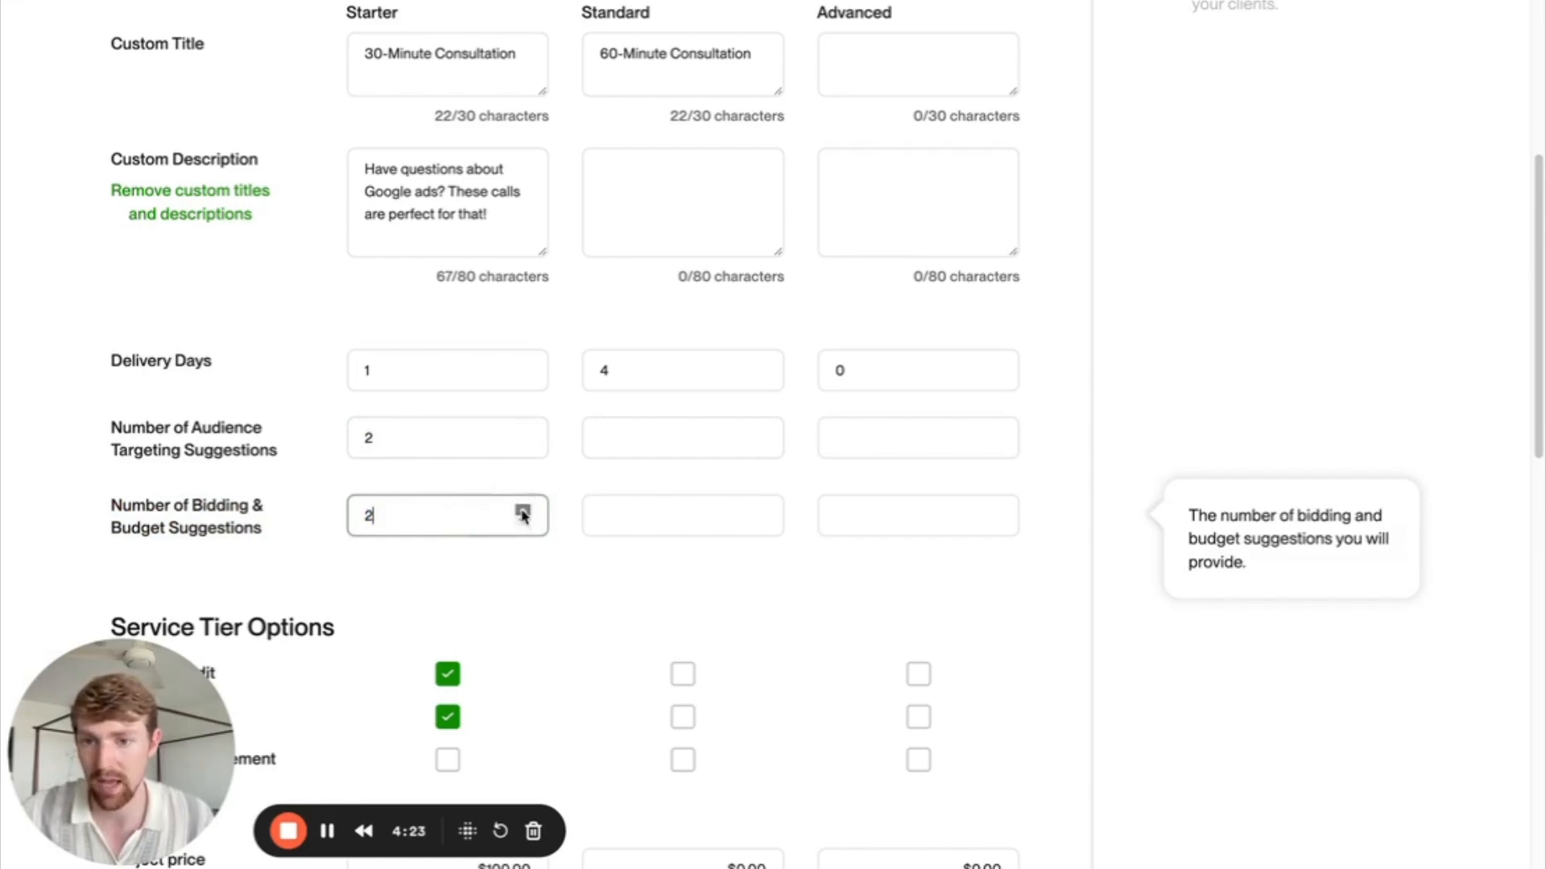
Set the Standard tier's audience targeting suggestions and bidding and budget suggestions to 3 each.
left_click(621, 430)
left_click(758, 433)
left_click(759, 434)
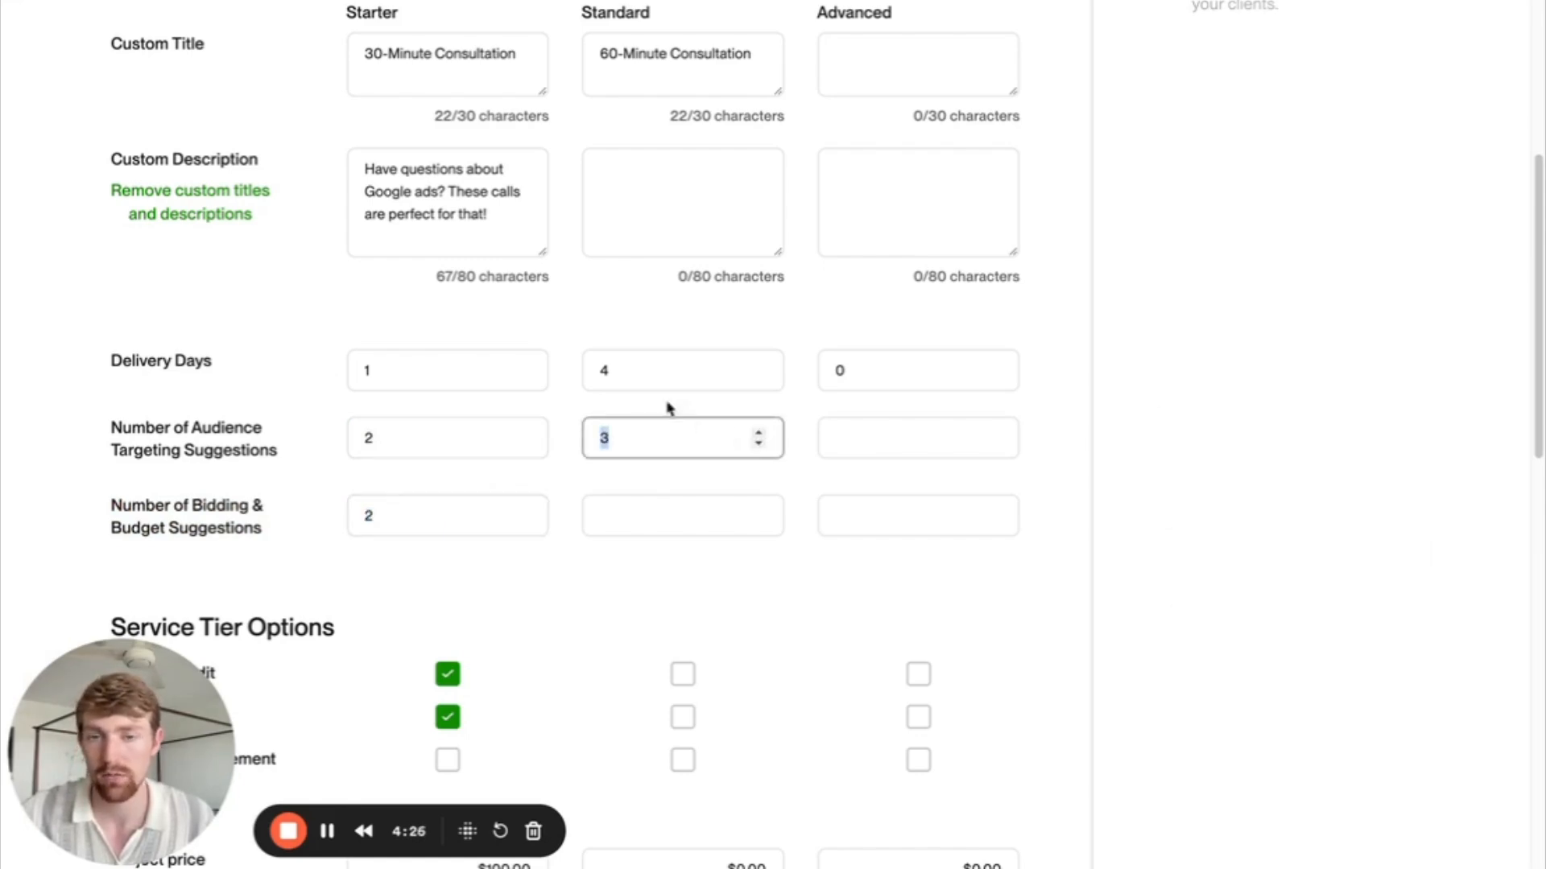
left_click(745, 512)
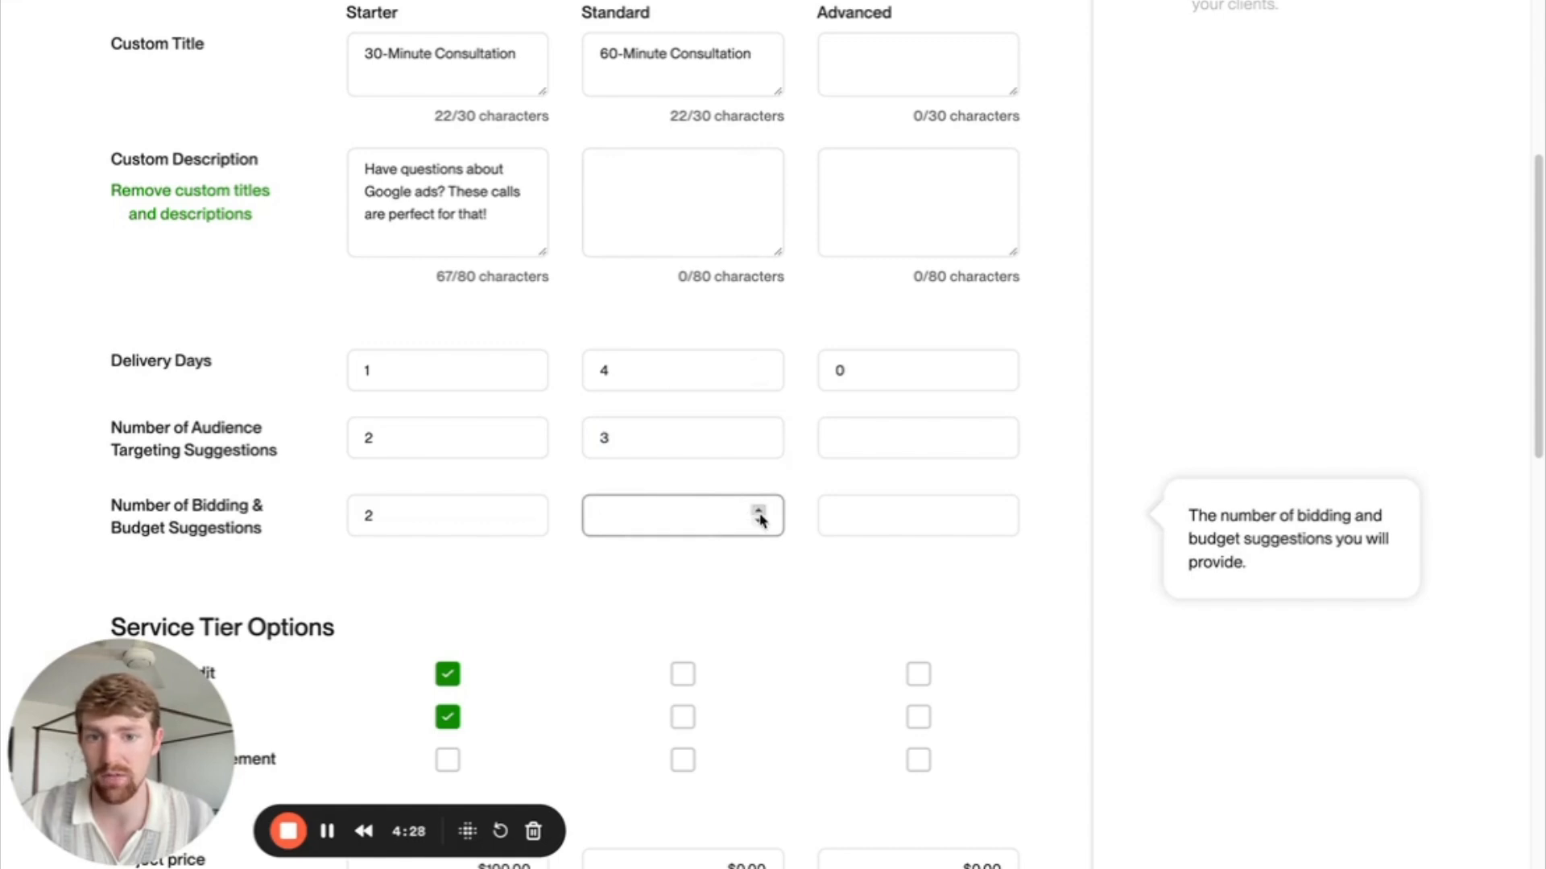
left_click(758, 508)
left_click(758, 508)
left_click(758, 508)
Include the Account Audit in the Standard and Advanced service tiers.
scroll(658, 518, "down", 2)
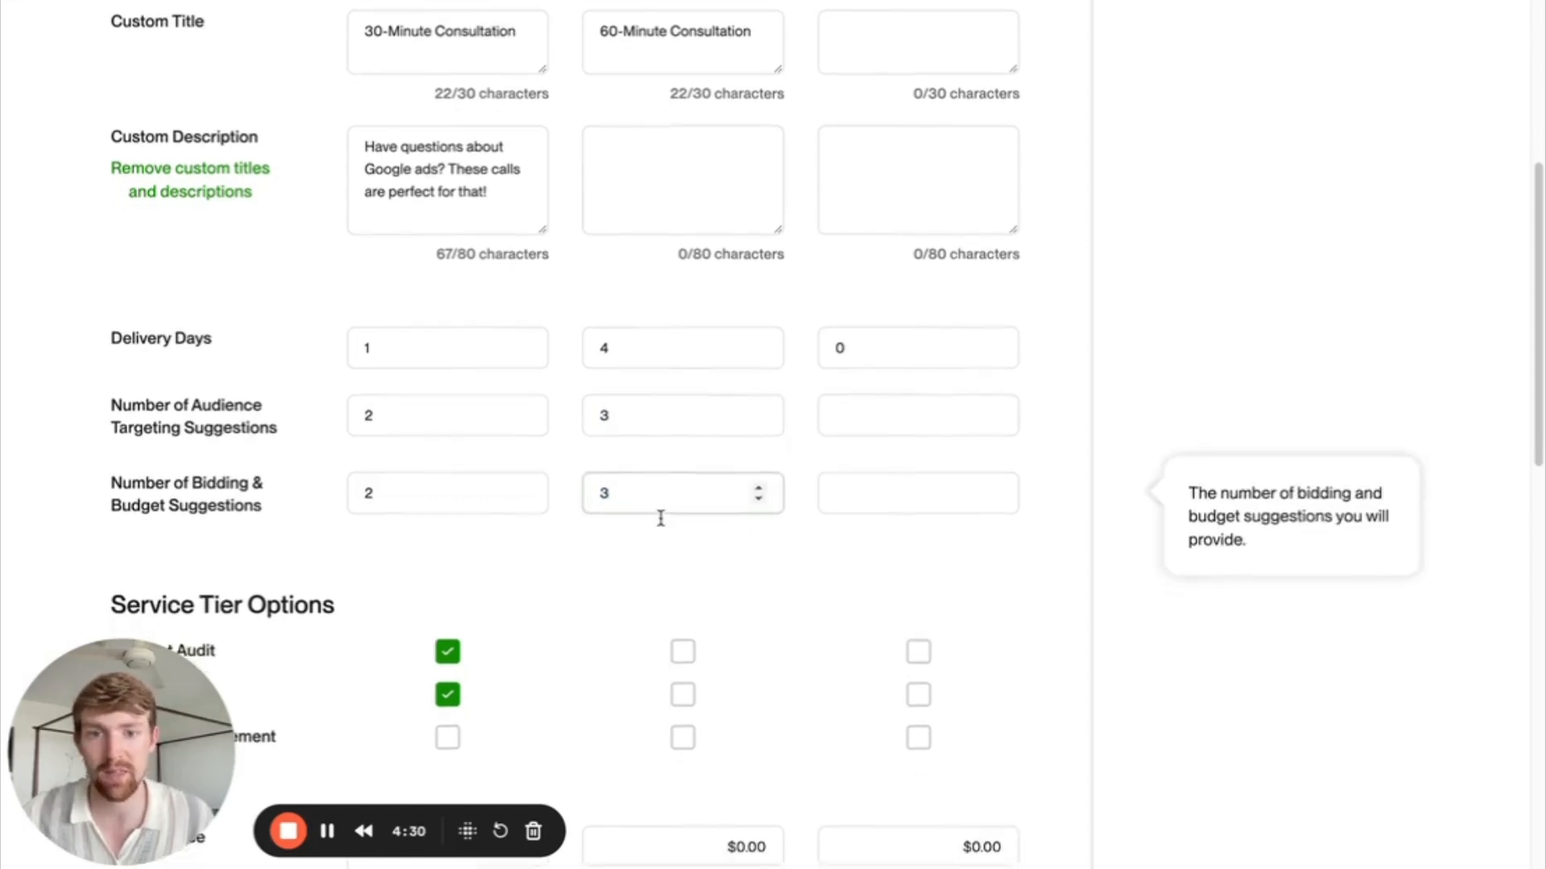
scroll(669, 440, "down", 3)
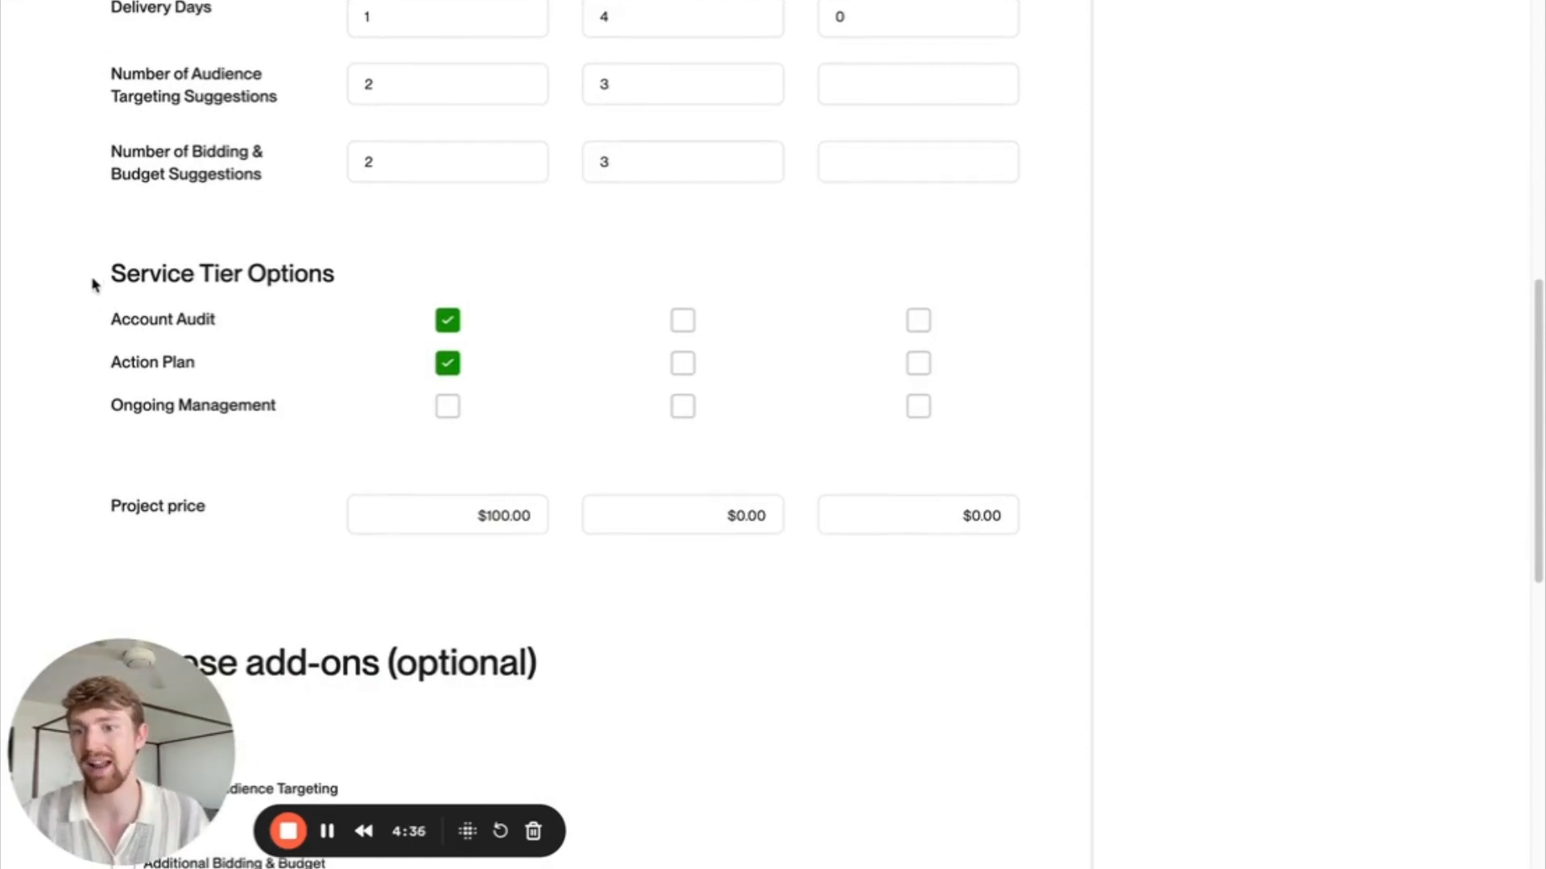
scroll(113, 359, "down", 4)
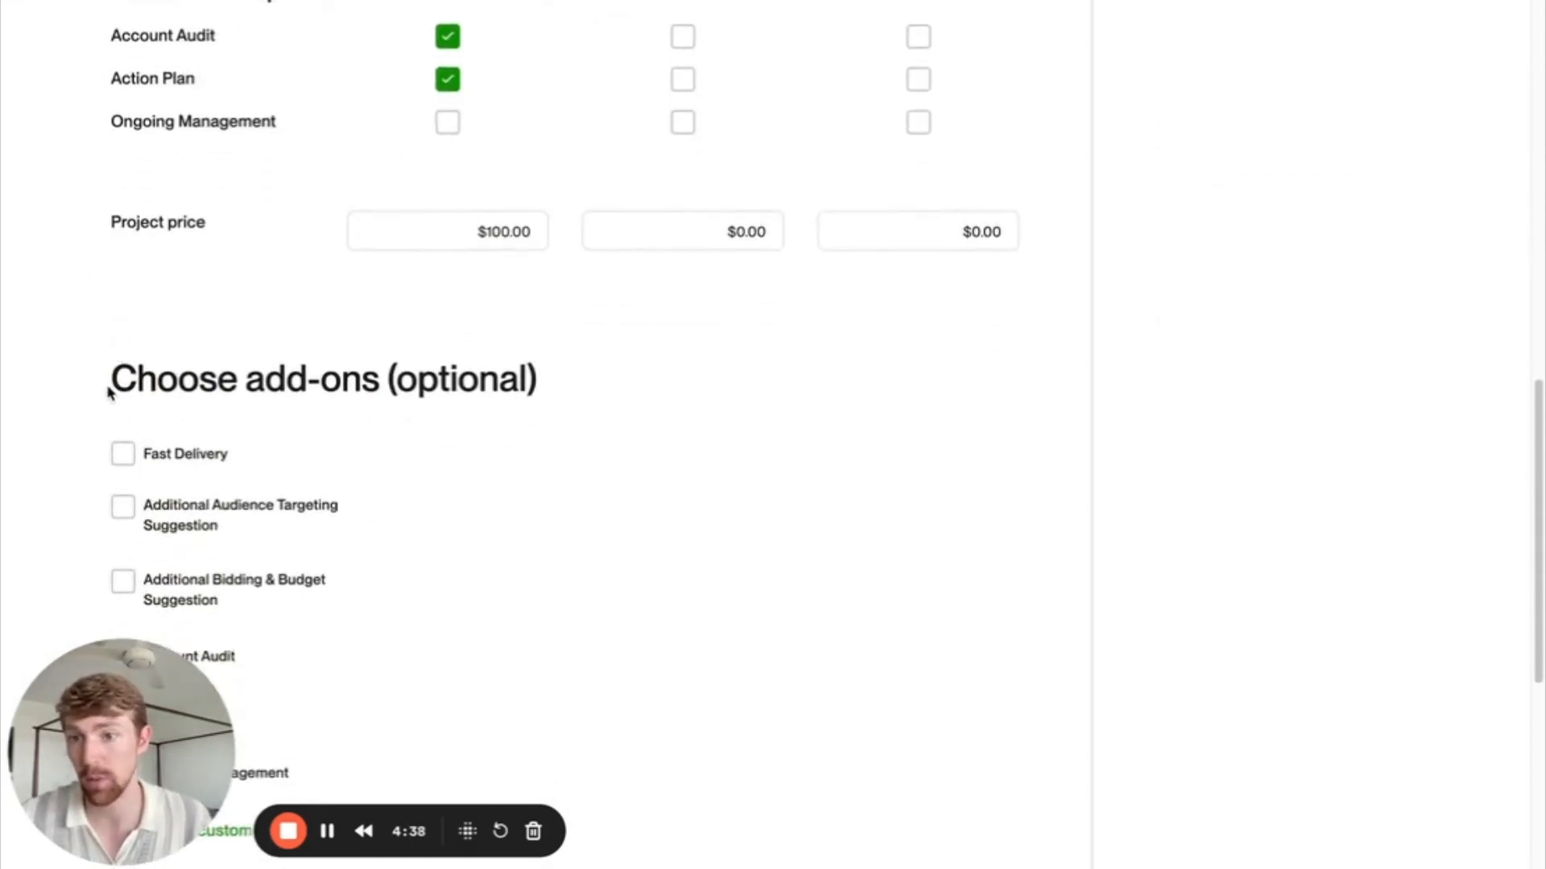
left_click_drag(110, 392, 617, 397)
scroll(461, 349, "up", 2)
left_click_drag(113, 161, 379, 158)
scroll(383, 162, "up", 2)
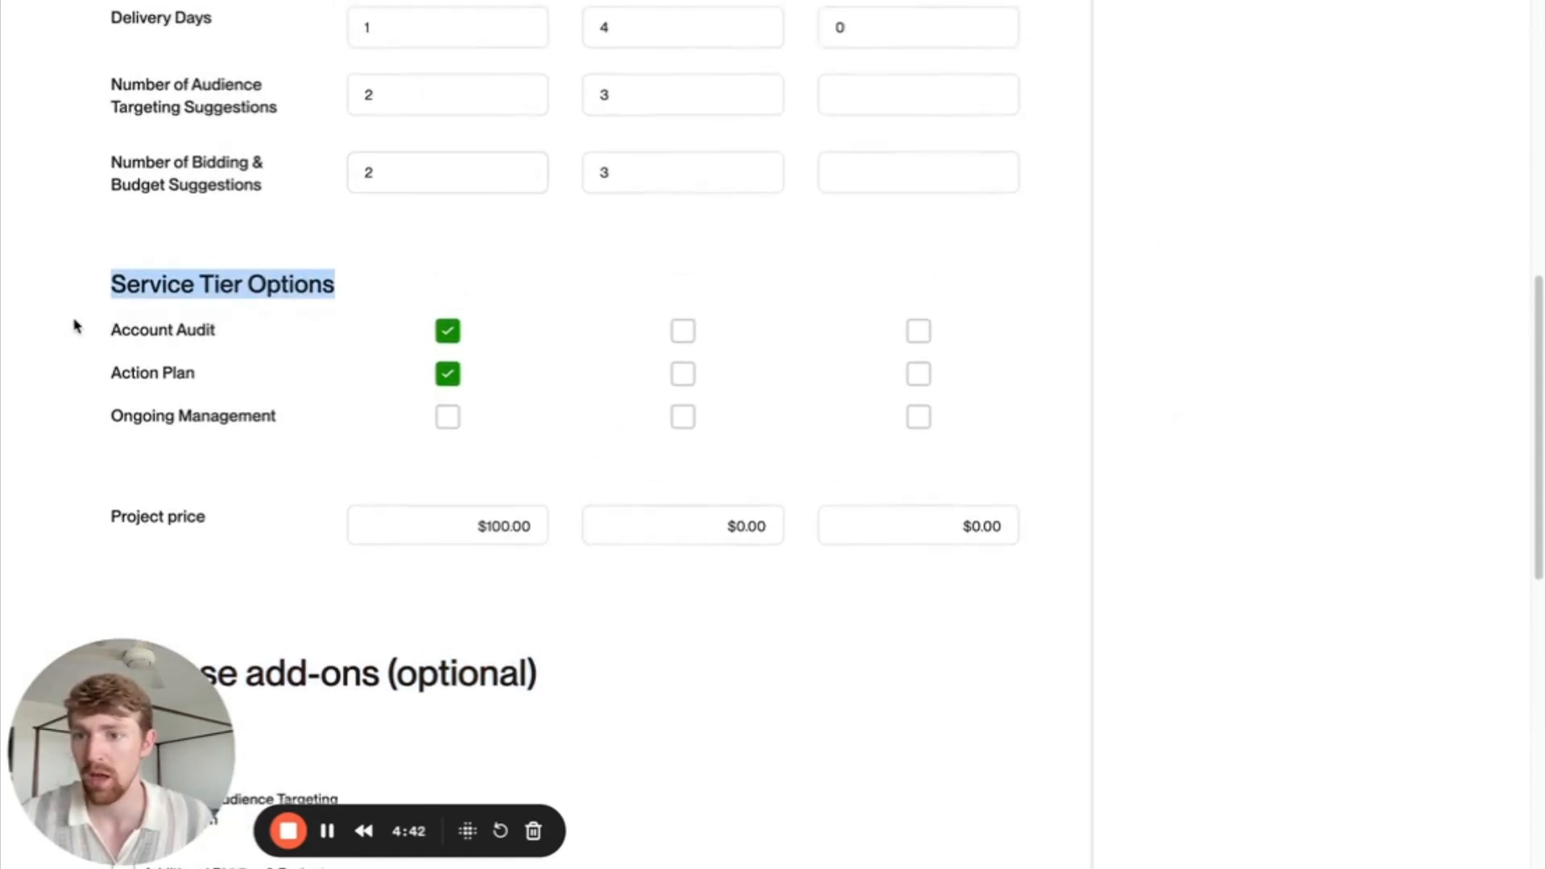
left_click_drag(77, 328, 218, 332)
left_click(683, 330)
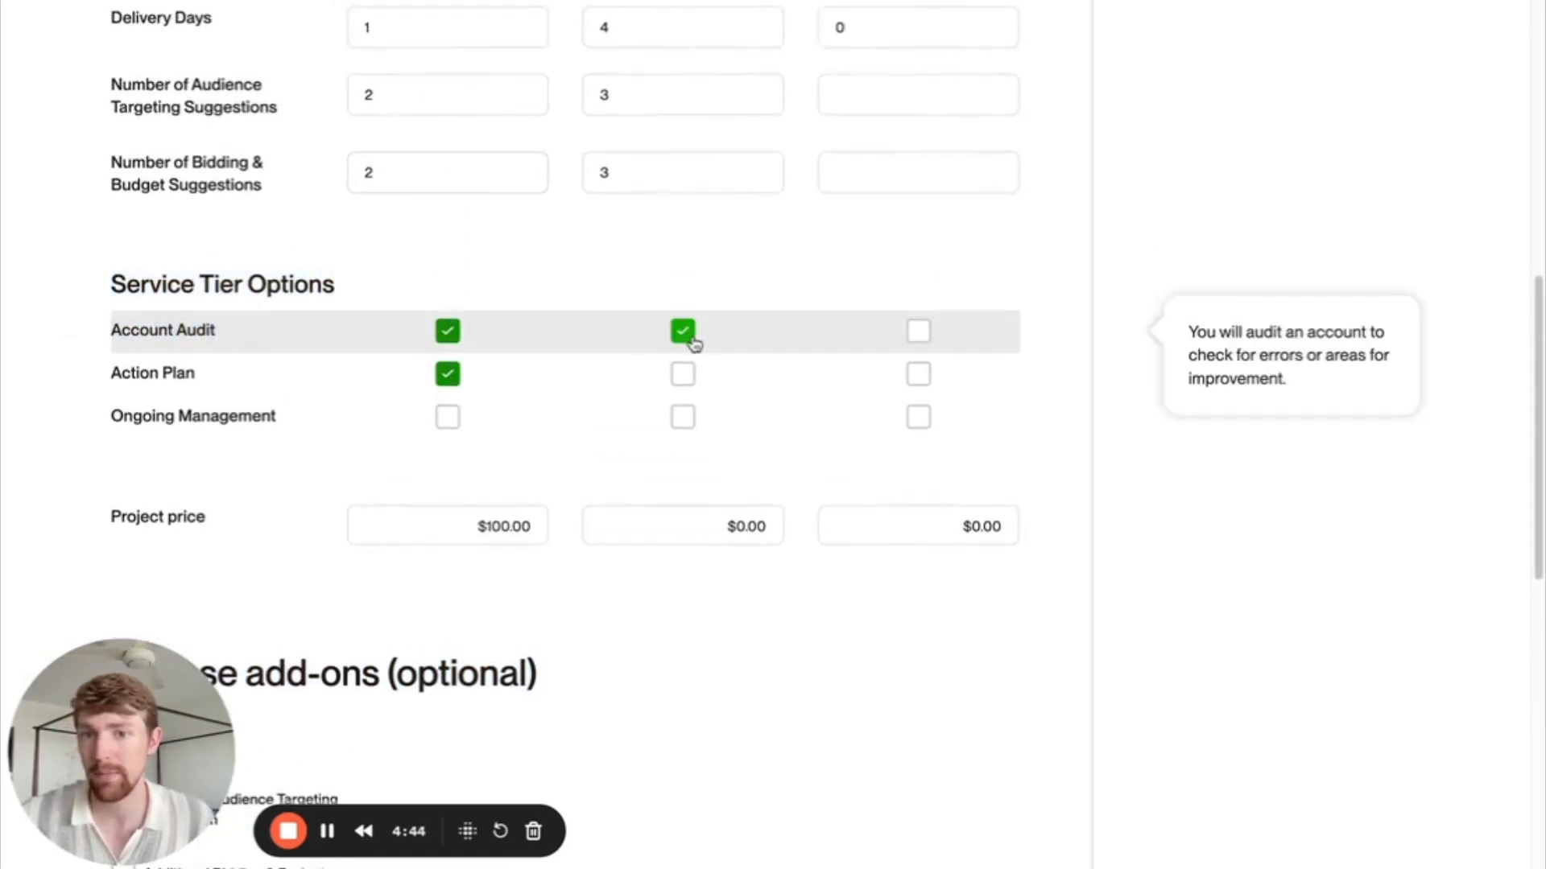
scroll(709, 363, "up", 2)
left_click(919, 486)
Remove the Action Plan from the Starter tier and include it in the Standard and Advanced tiers.
scroll(483, 397, "up", 8)
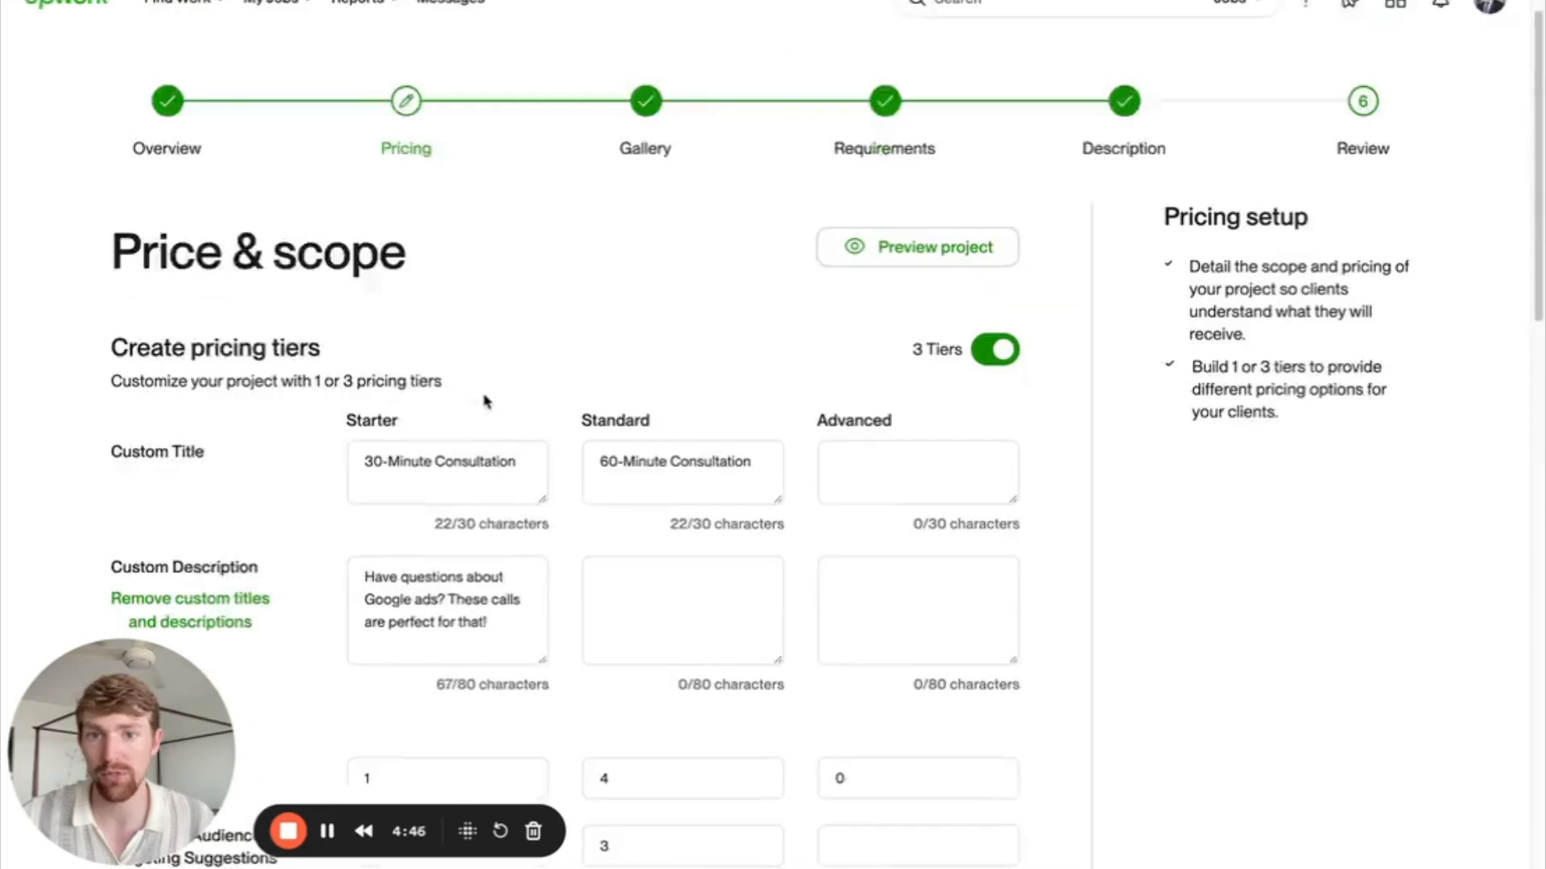
scroll(562, 390, "down", 7)
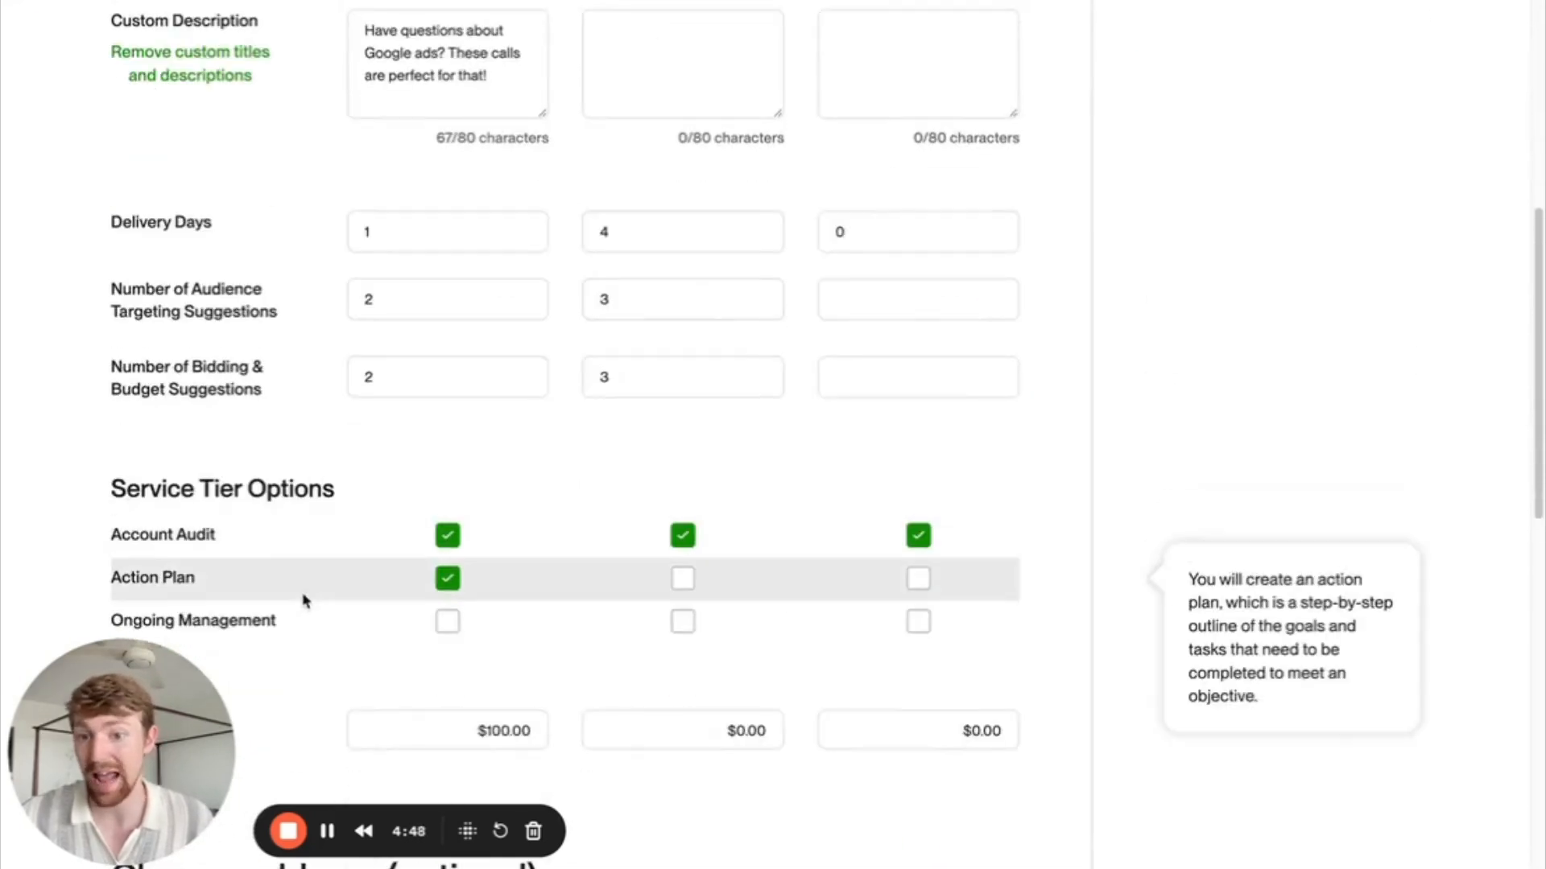
left_click(447, 578)
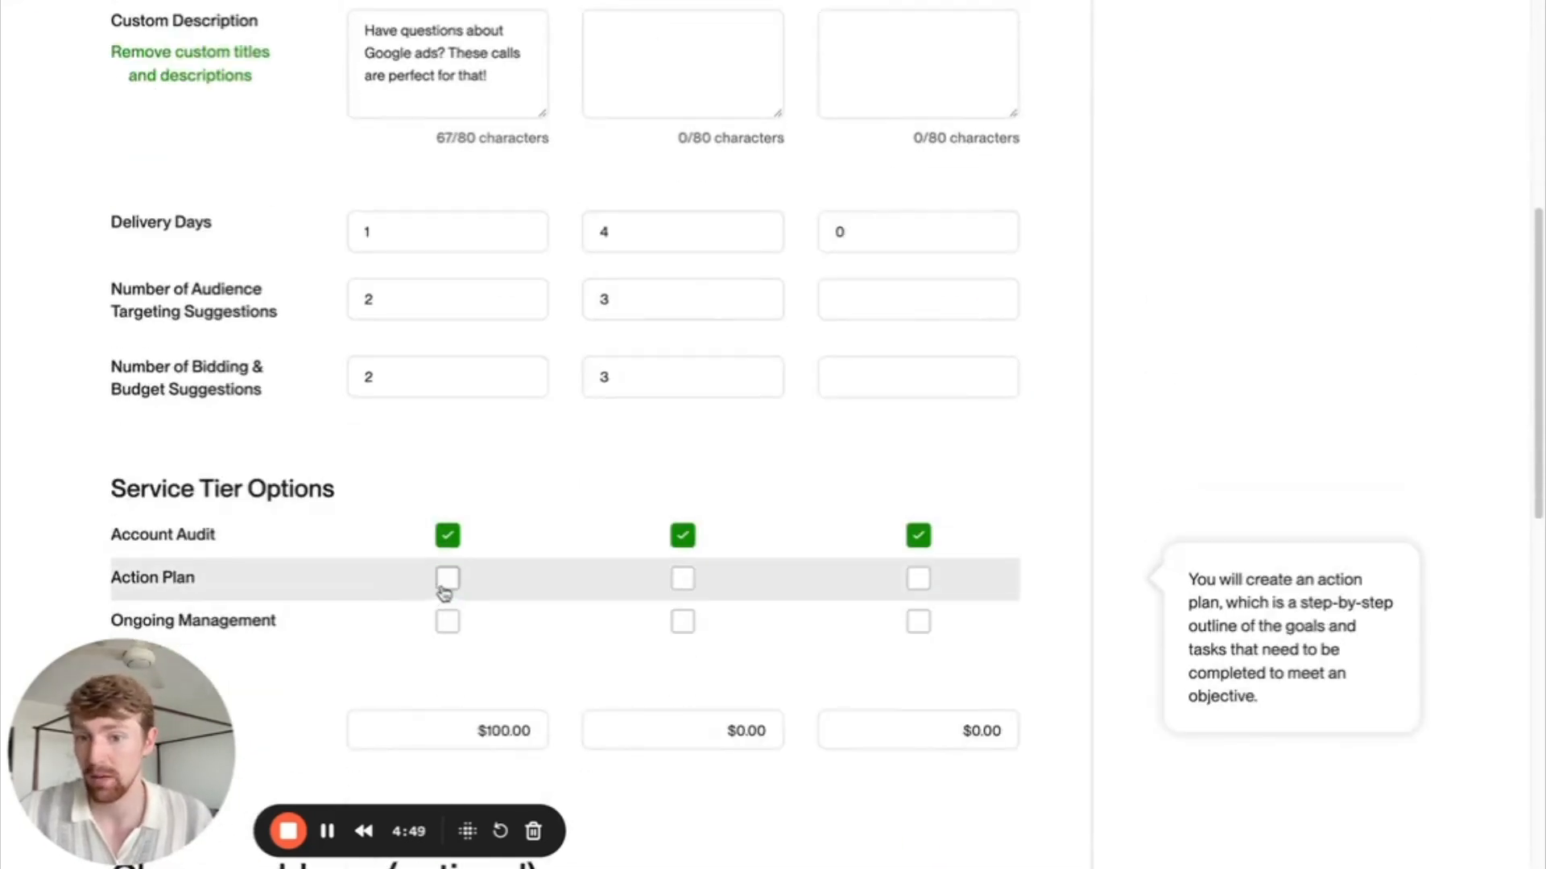
left_click(683, 578)
left_click(919, 579)
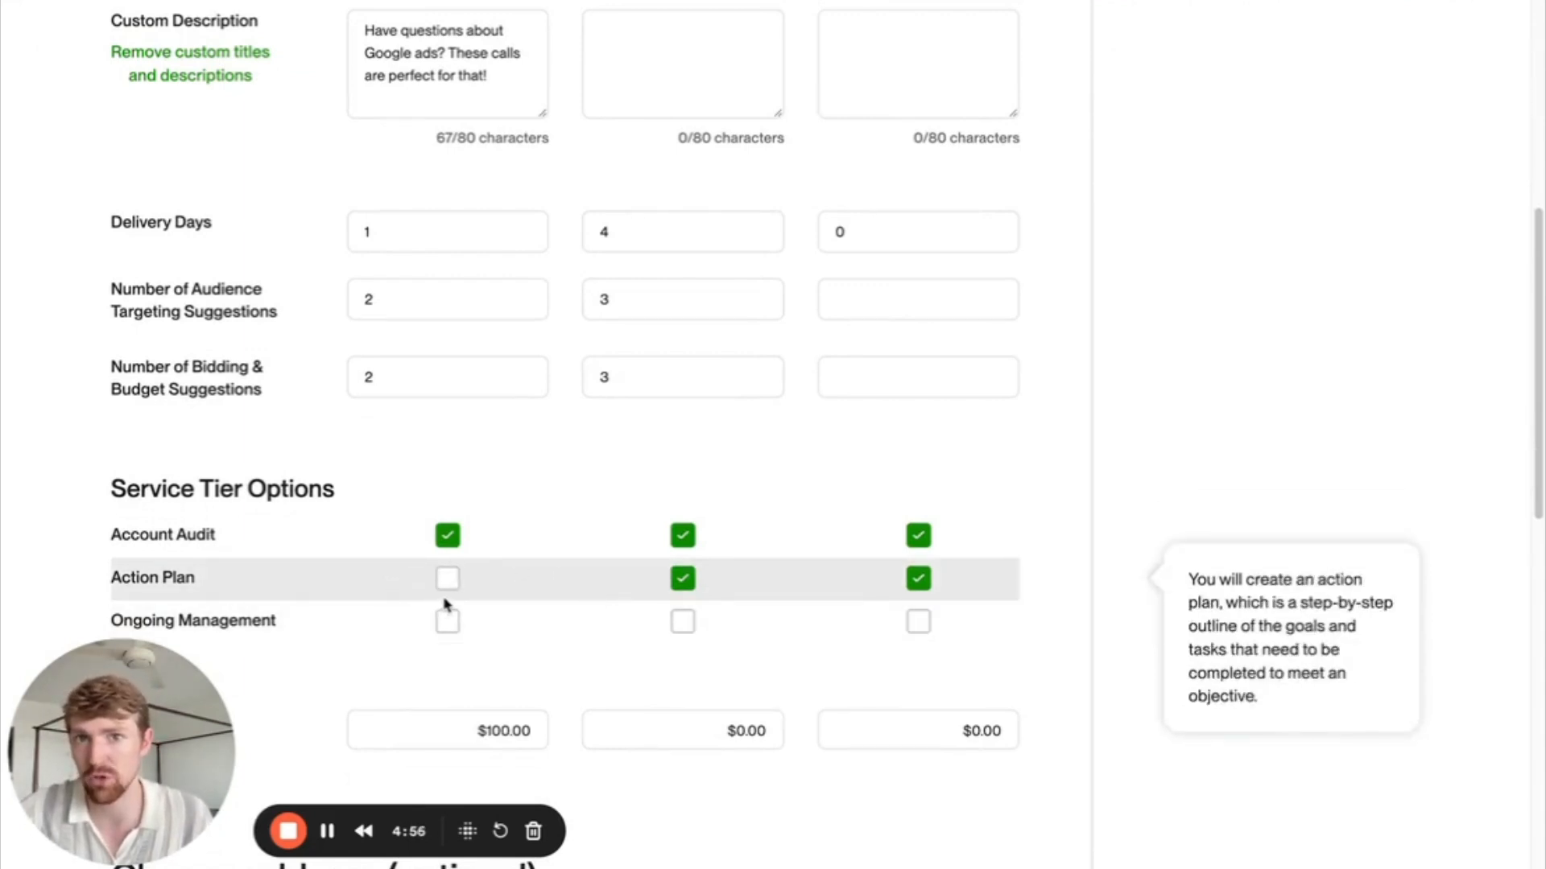
Examine the Ongoing Management service option against the scope of the three tiers.
scroll(466, 548, "down", 2)
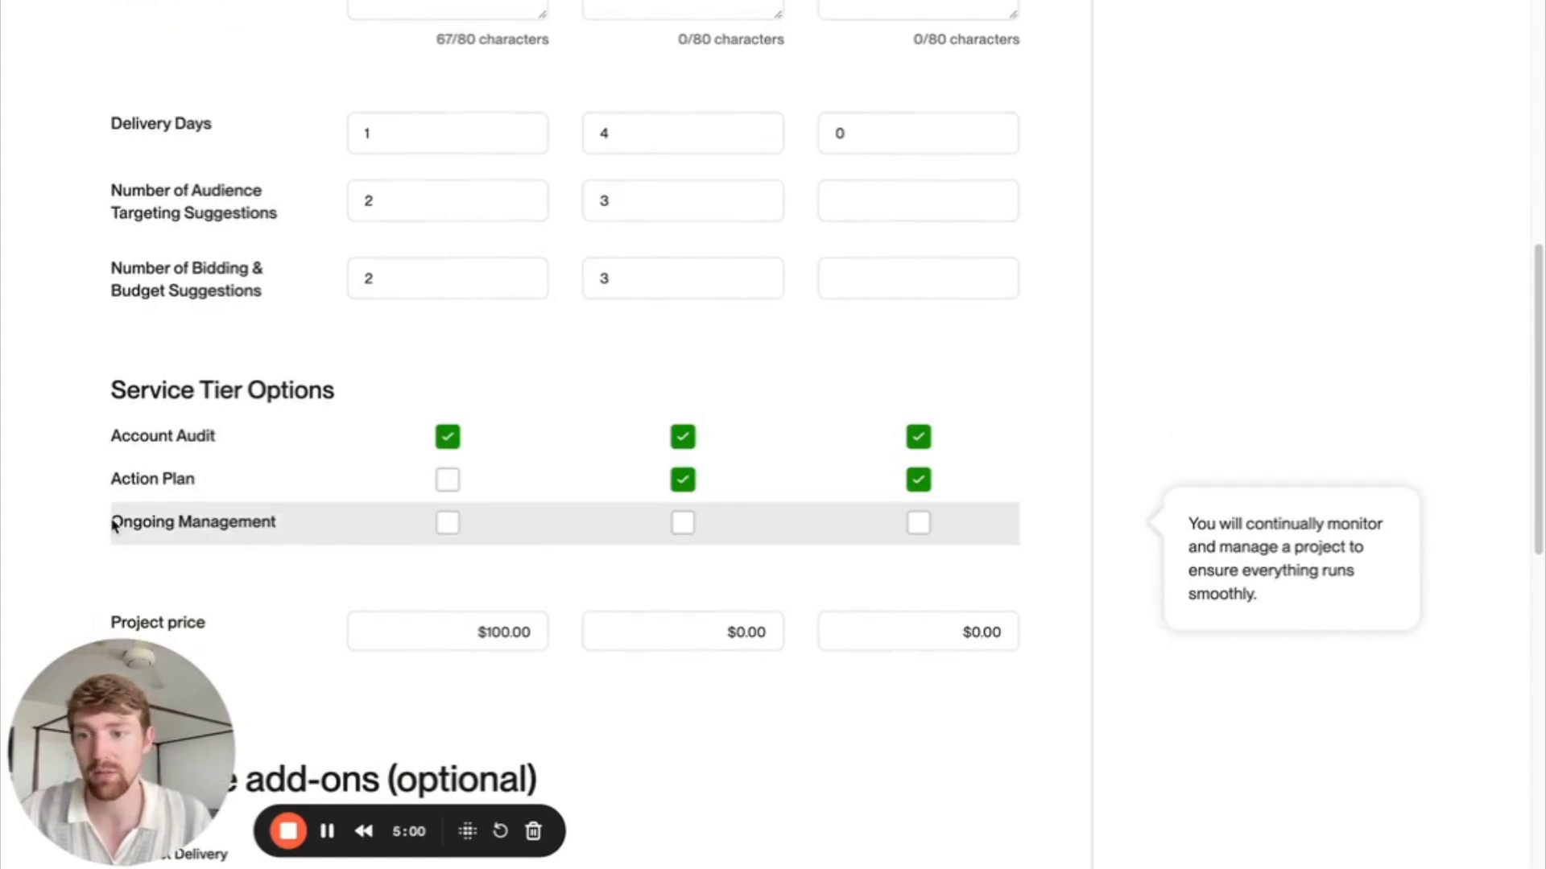
left_click_drag(114, 525, 278, 528)
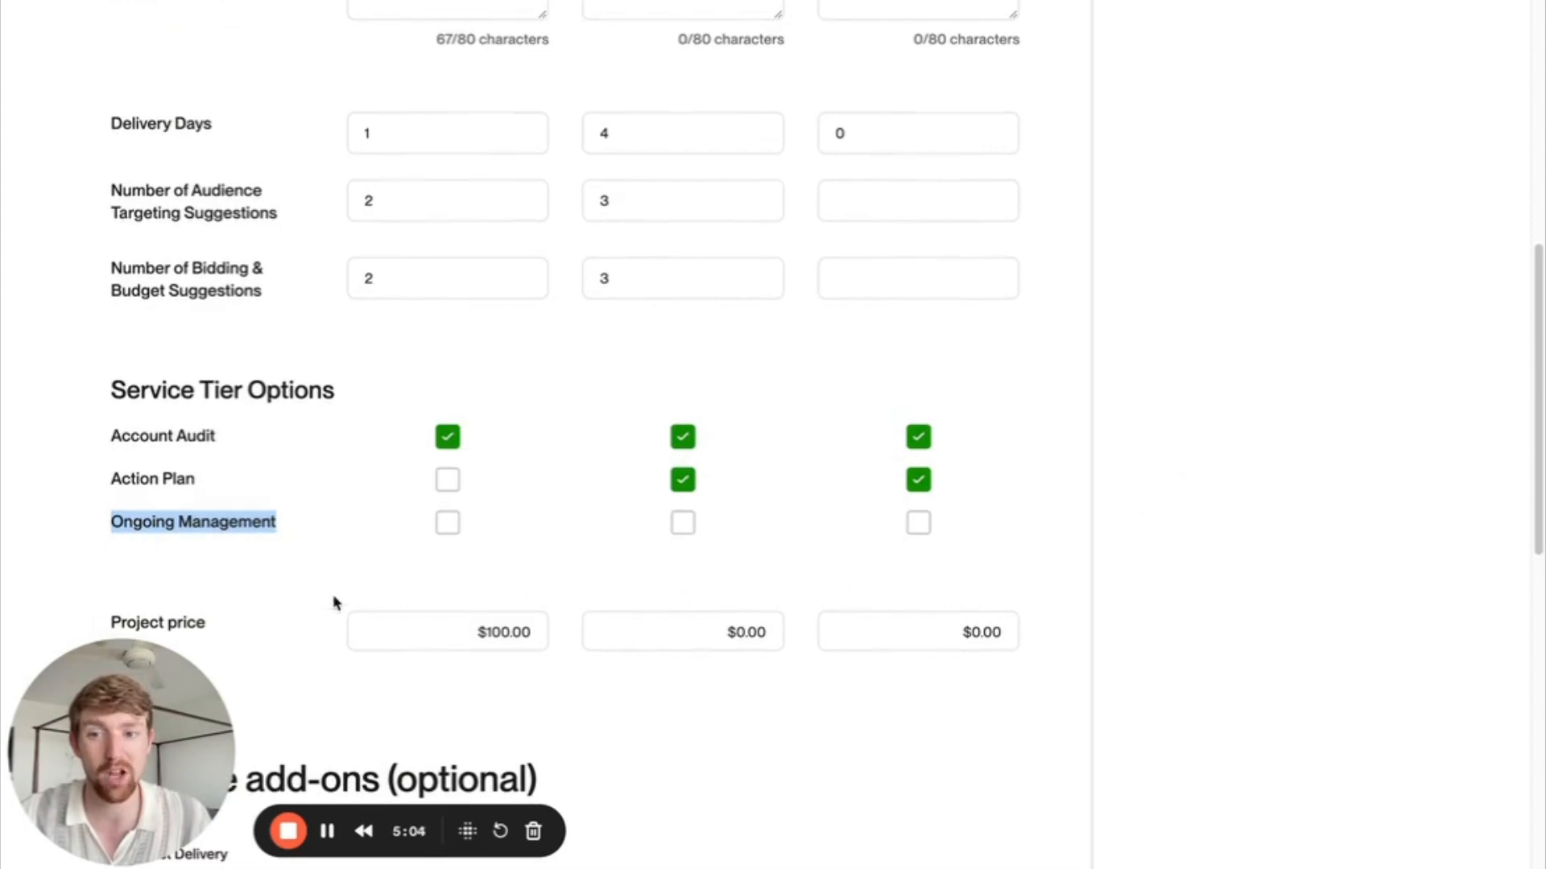
left_click(28, 555)
scroll(70, 540, "up", 1)
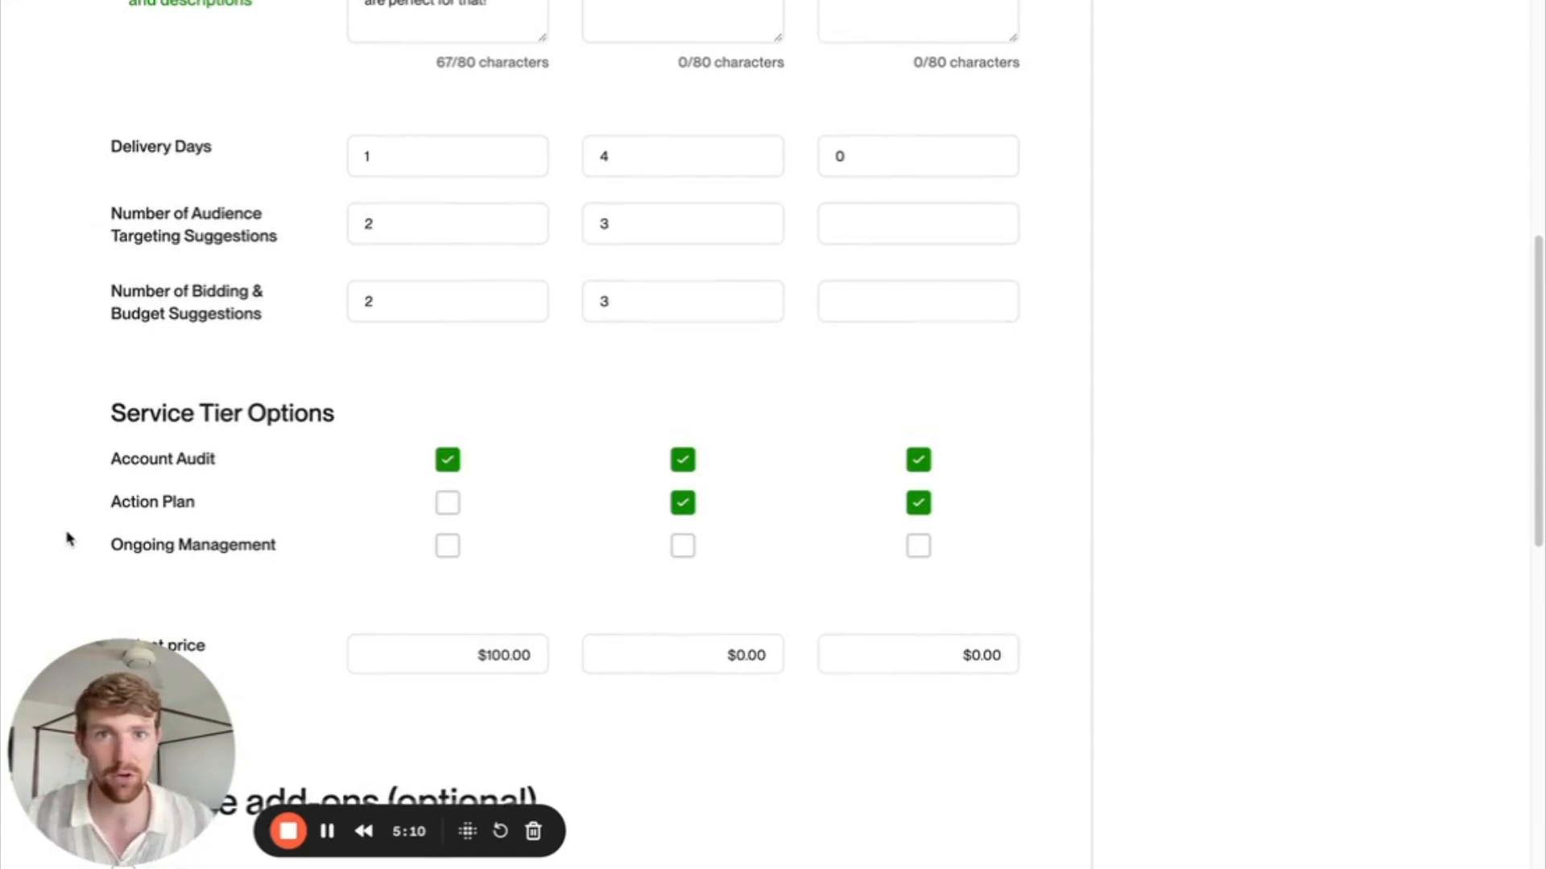
scroll(151, 238, "up", 10)
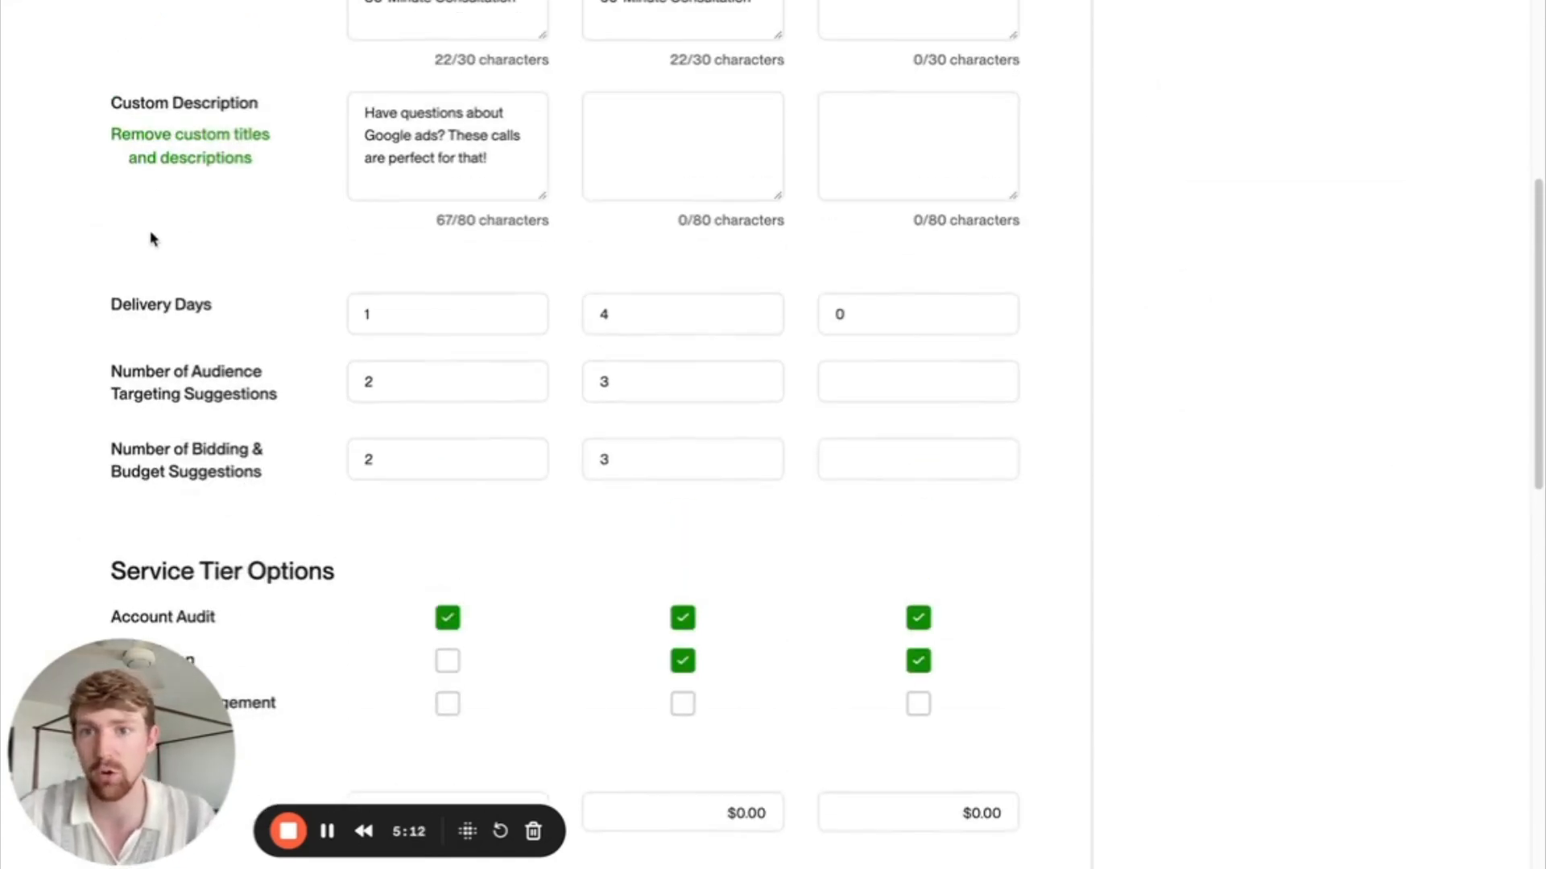
scroll(500, 386, "down", 10)
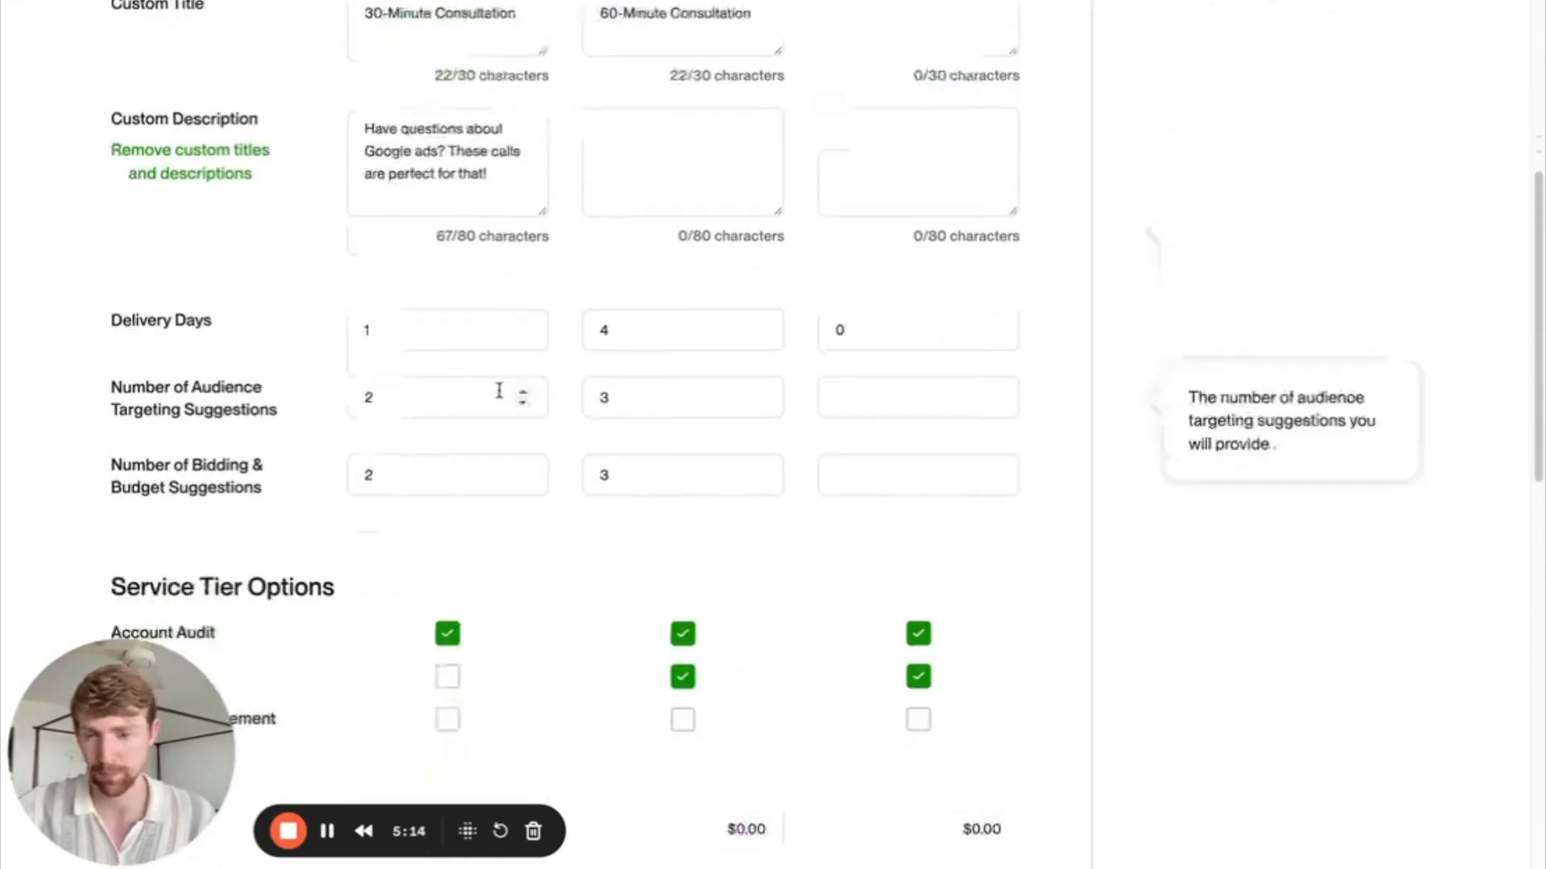
left_click_drag(111, 567, 322, 569)
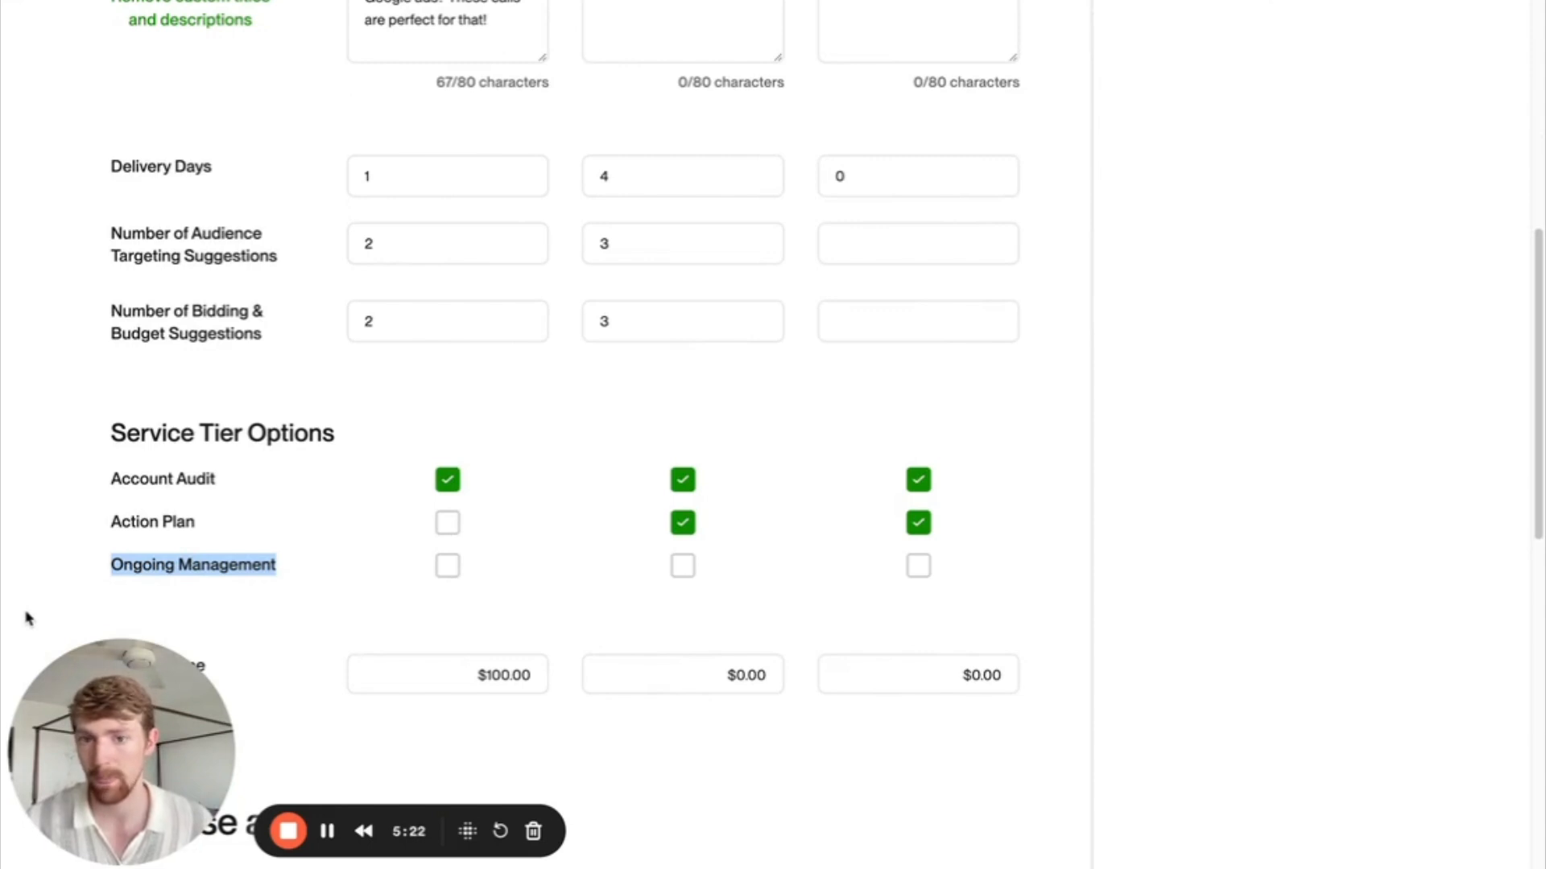
left_click(125, 579)
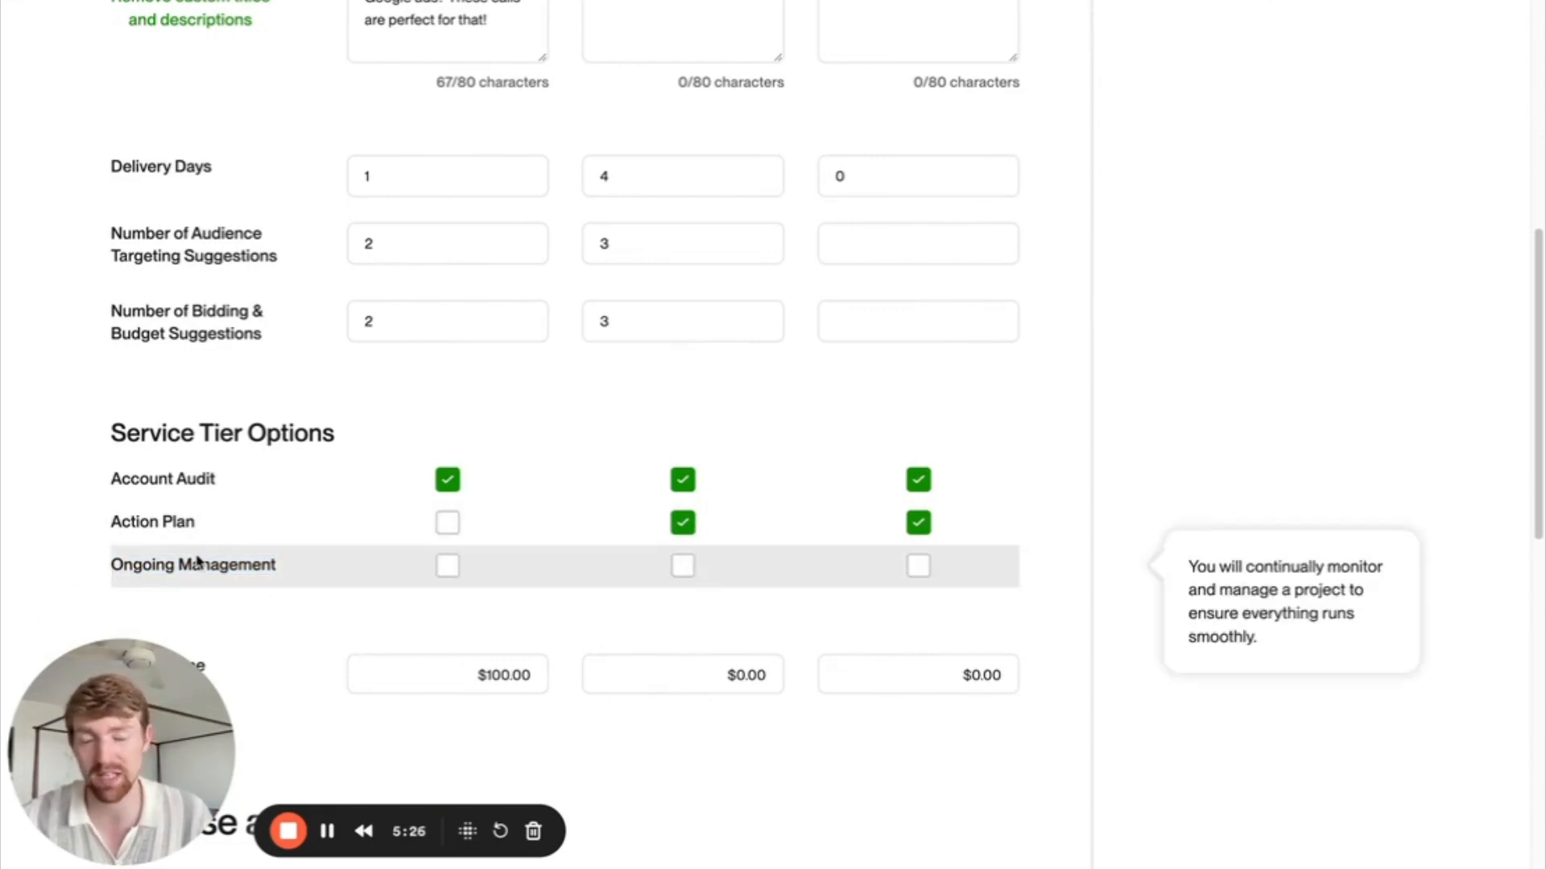
Set the project price to $50 for the Starter tier and $100 for the Standard tier.
scroll(304, 538, "down", 2)
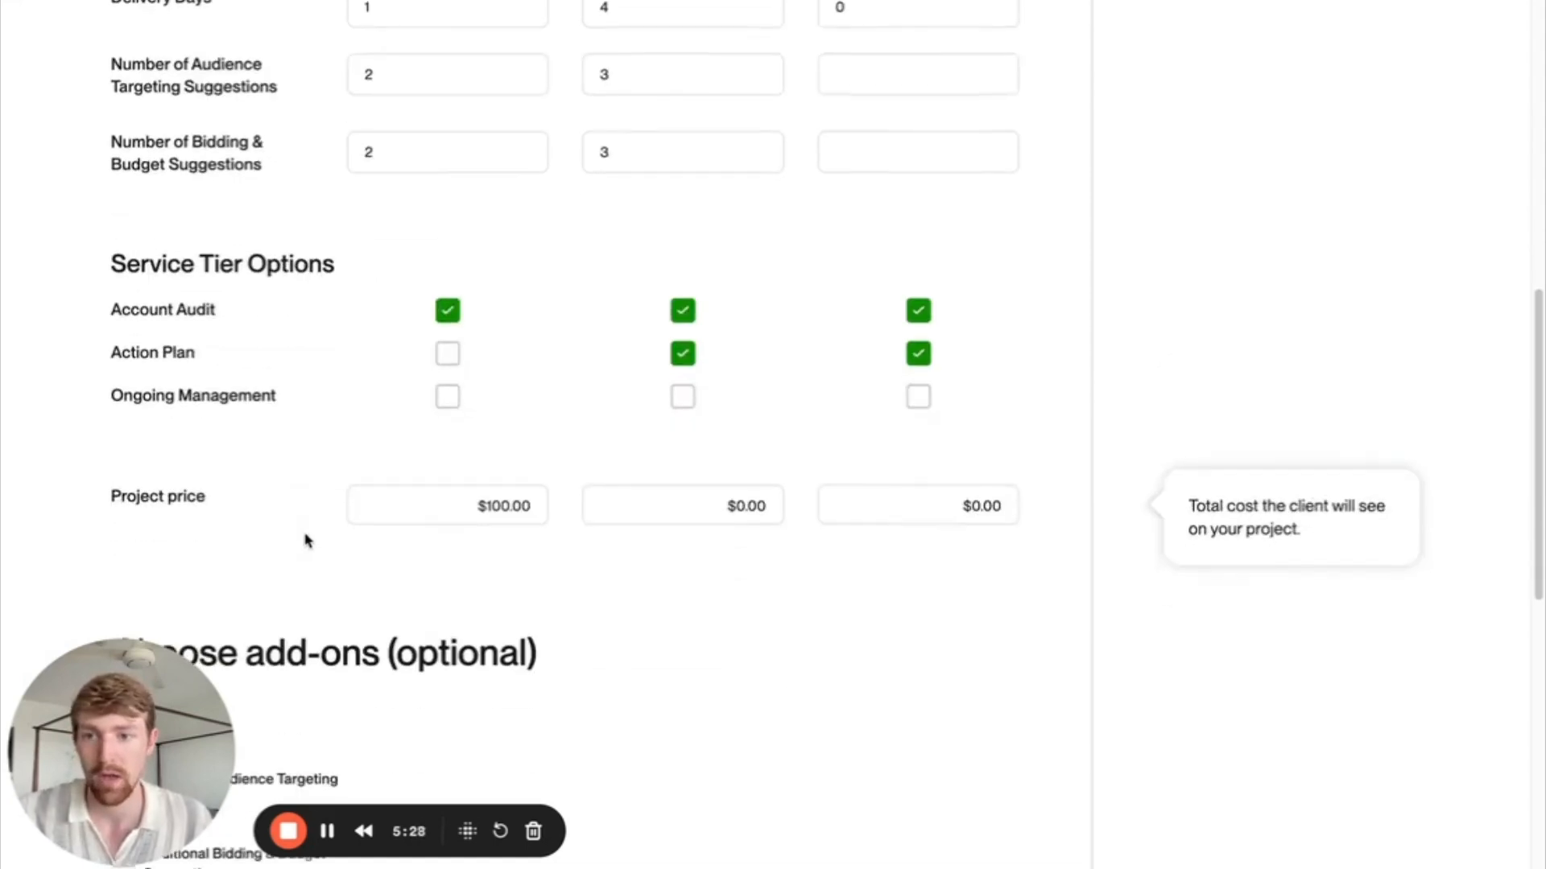
left_click(475, 496)
double_click(510, 505)
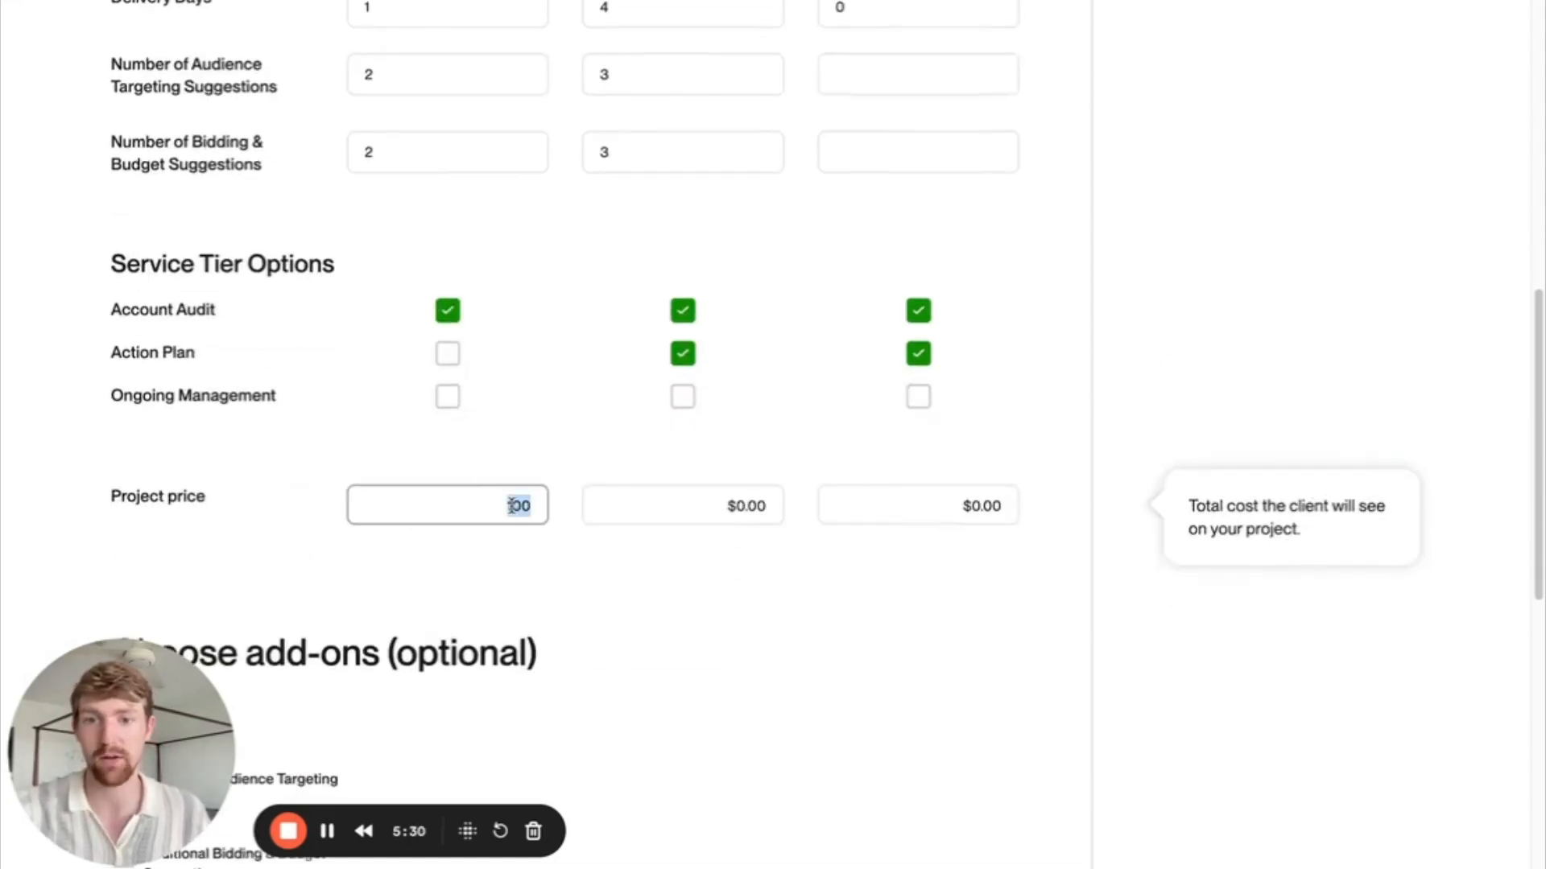
type("50")
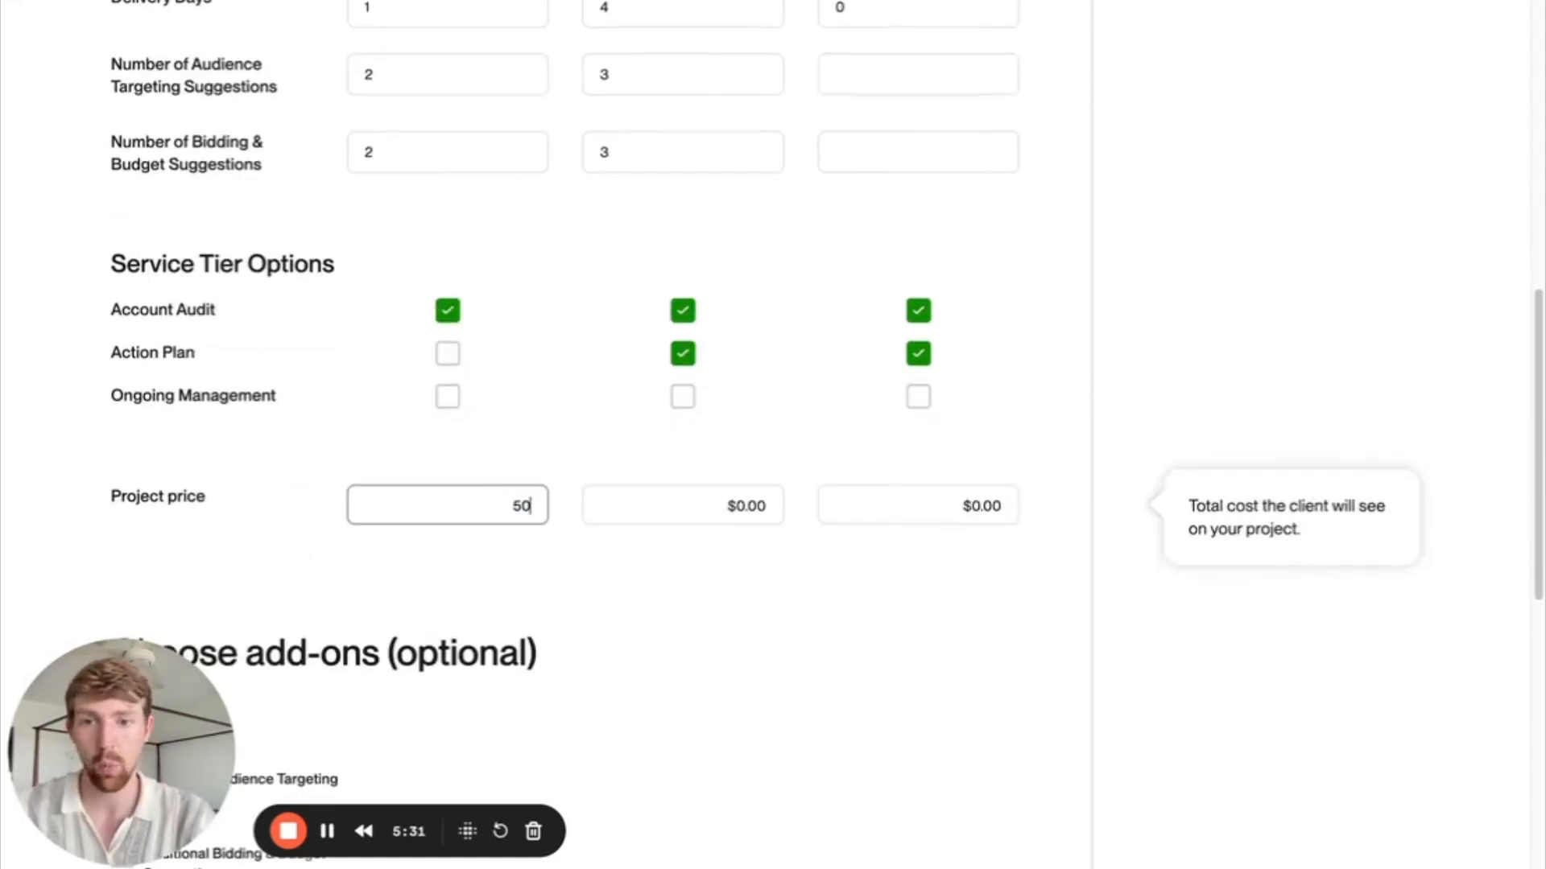
left_click(759, 508)
type("1000")
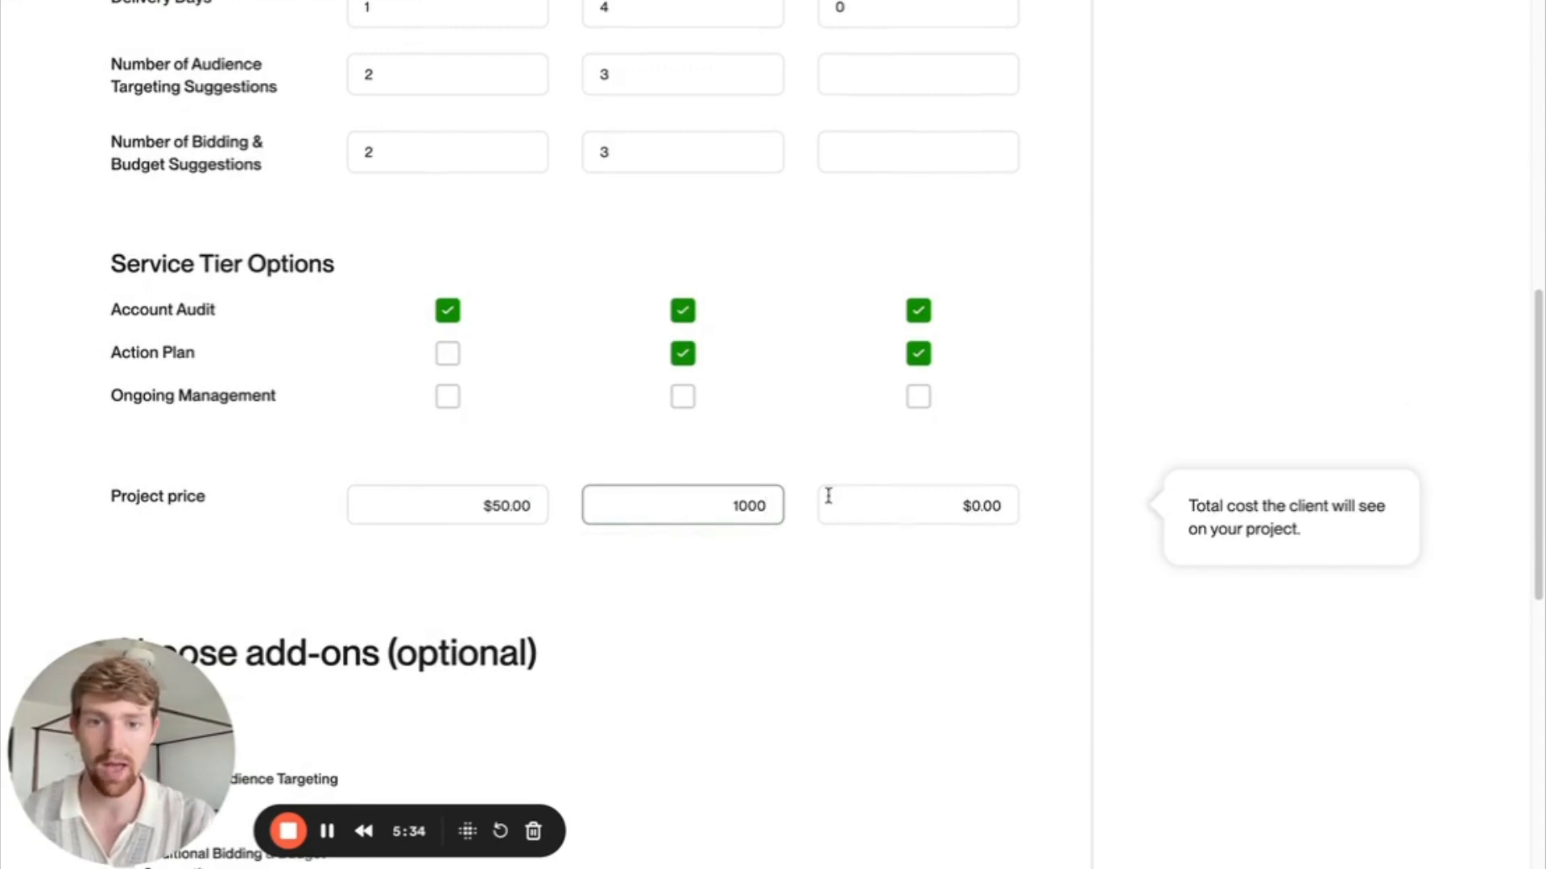
left_click(907, 503)
left_click(739, 507)
key("BackSpace")
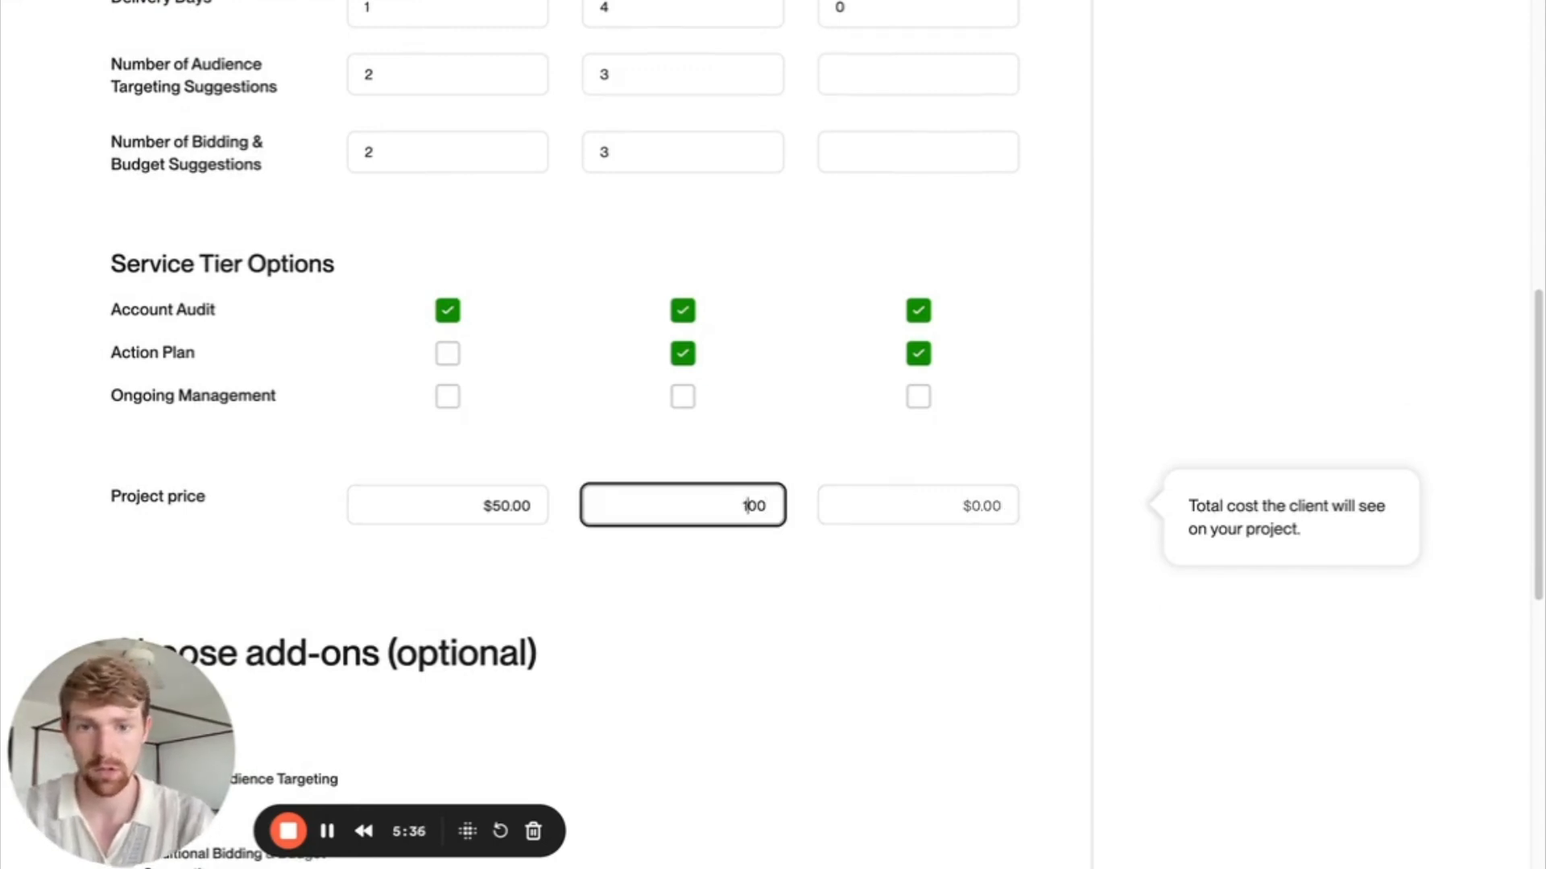
Set the Advanced tier's project price to $150.
left_click(996, 503)
type("1")
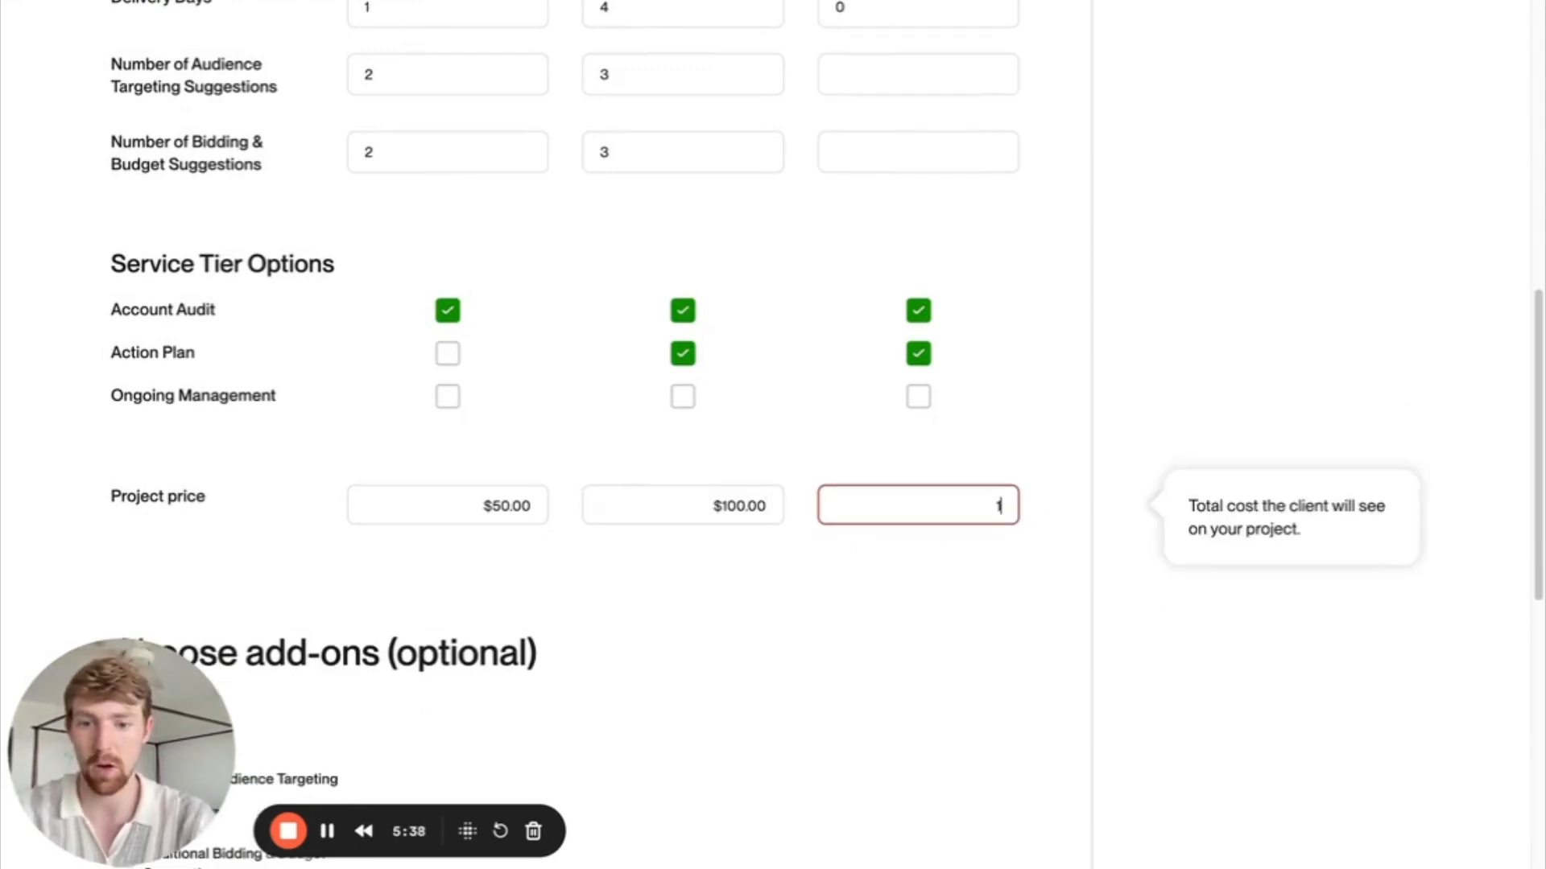
type("50")
left_click(956, 649)
Try the optional Fast Delivery add-on and open its extra price for the Standard tier.
scroll(956, 649, "down", 6)
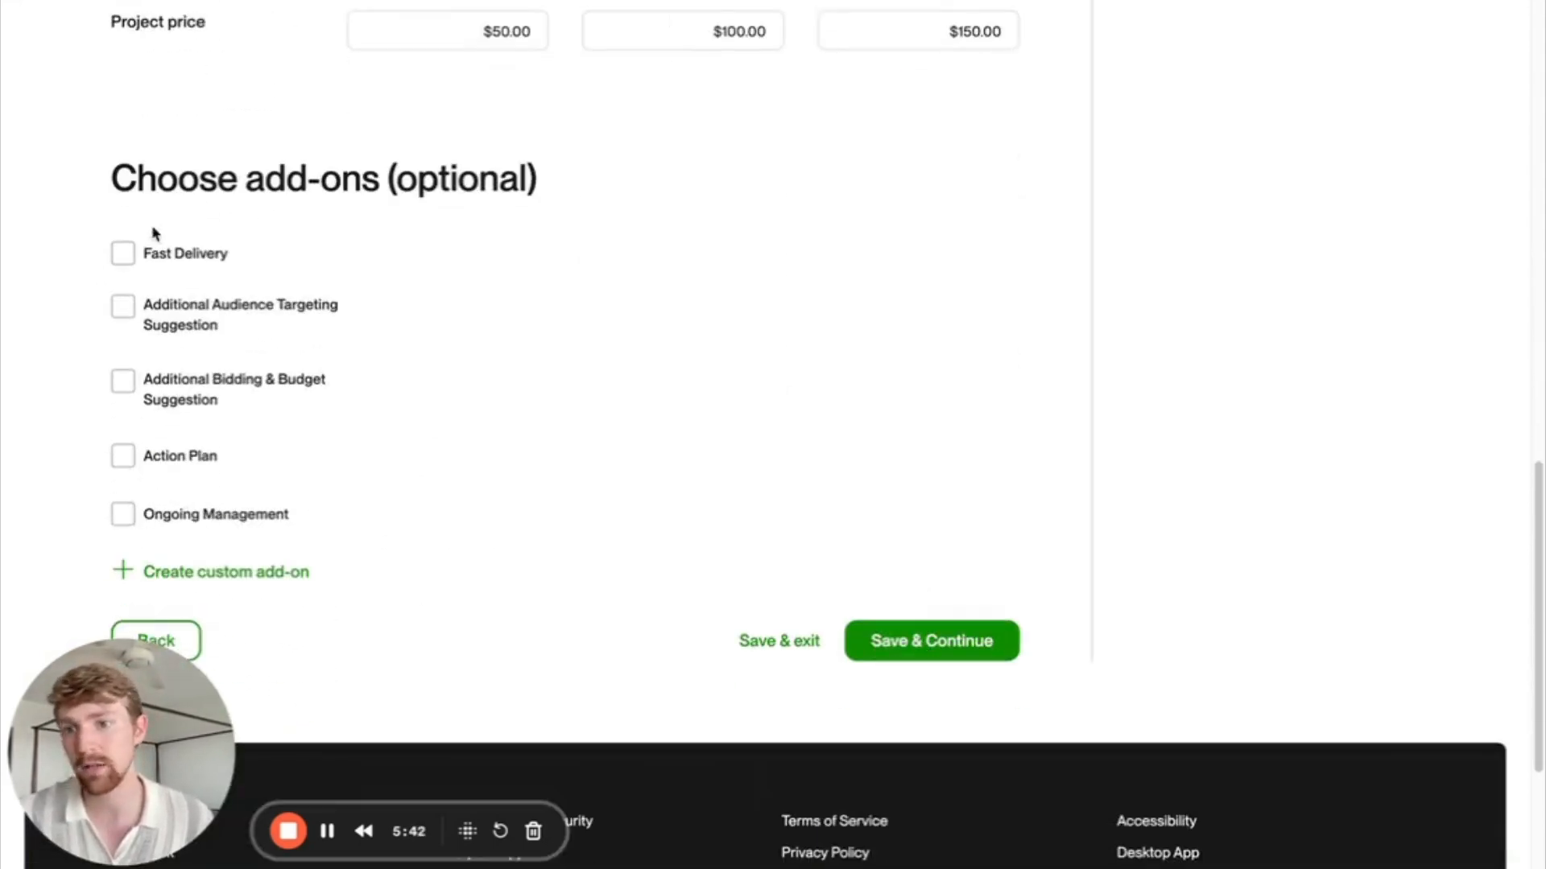
scroll(240, 399, "down", 1)
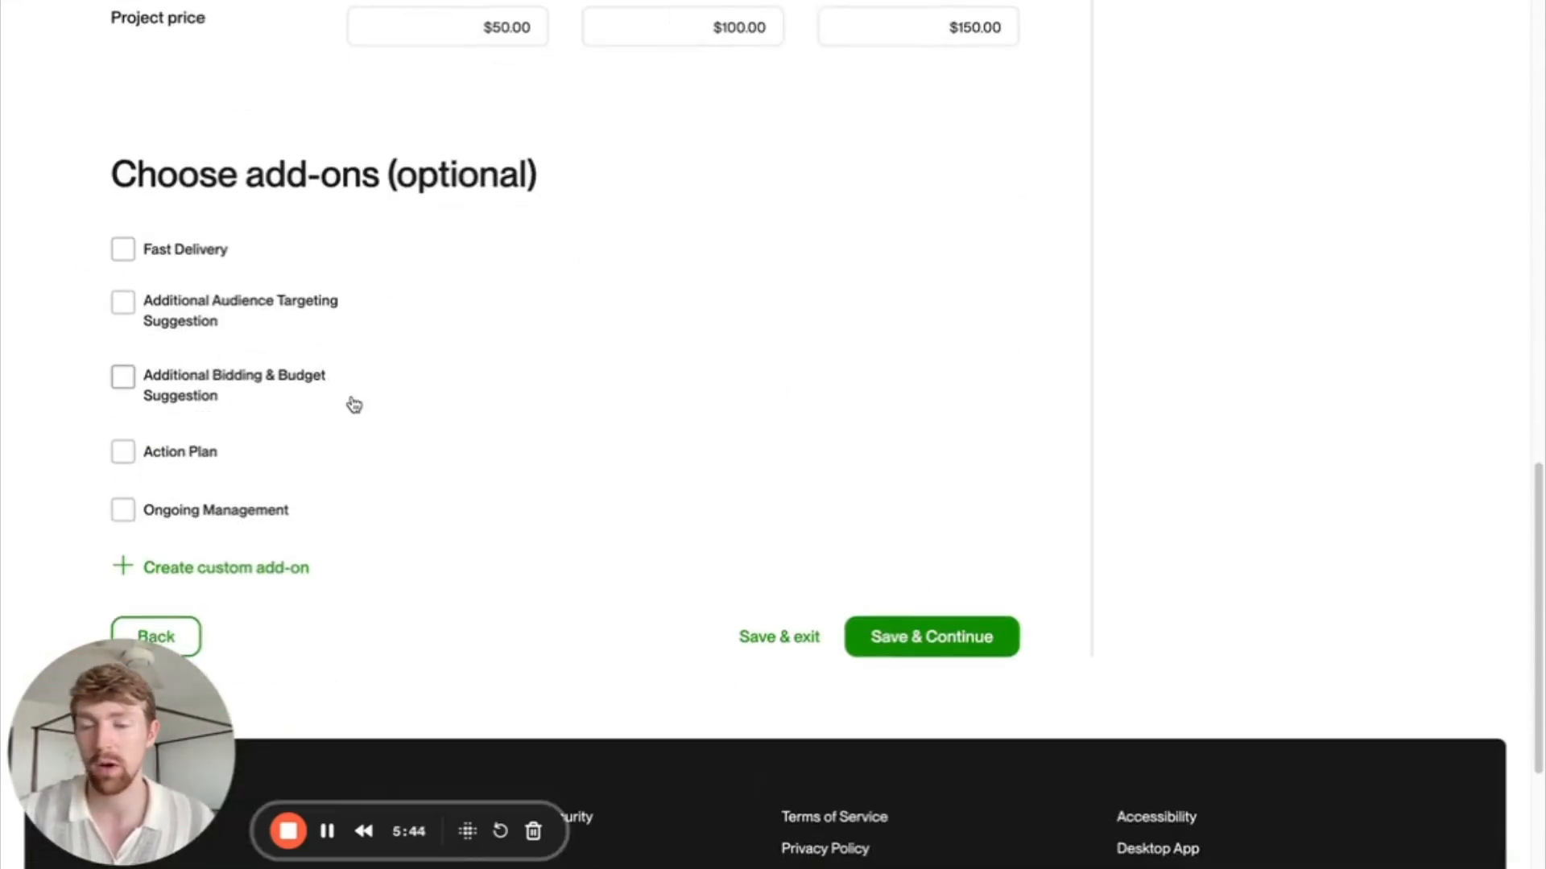
left_click(132, 252)
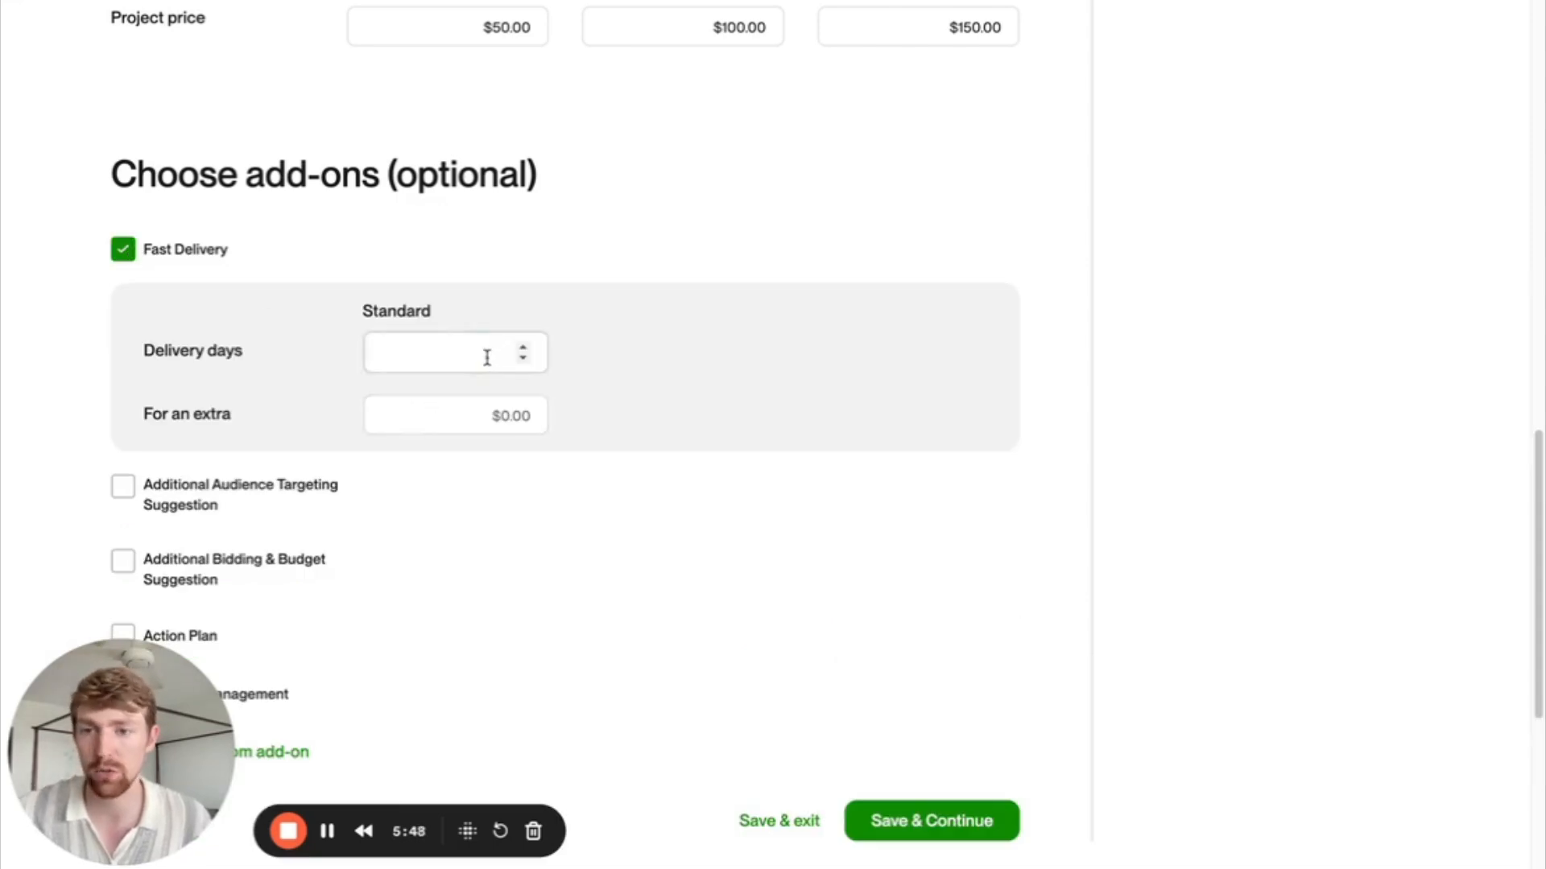
left_click(493, 417)
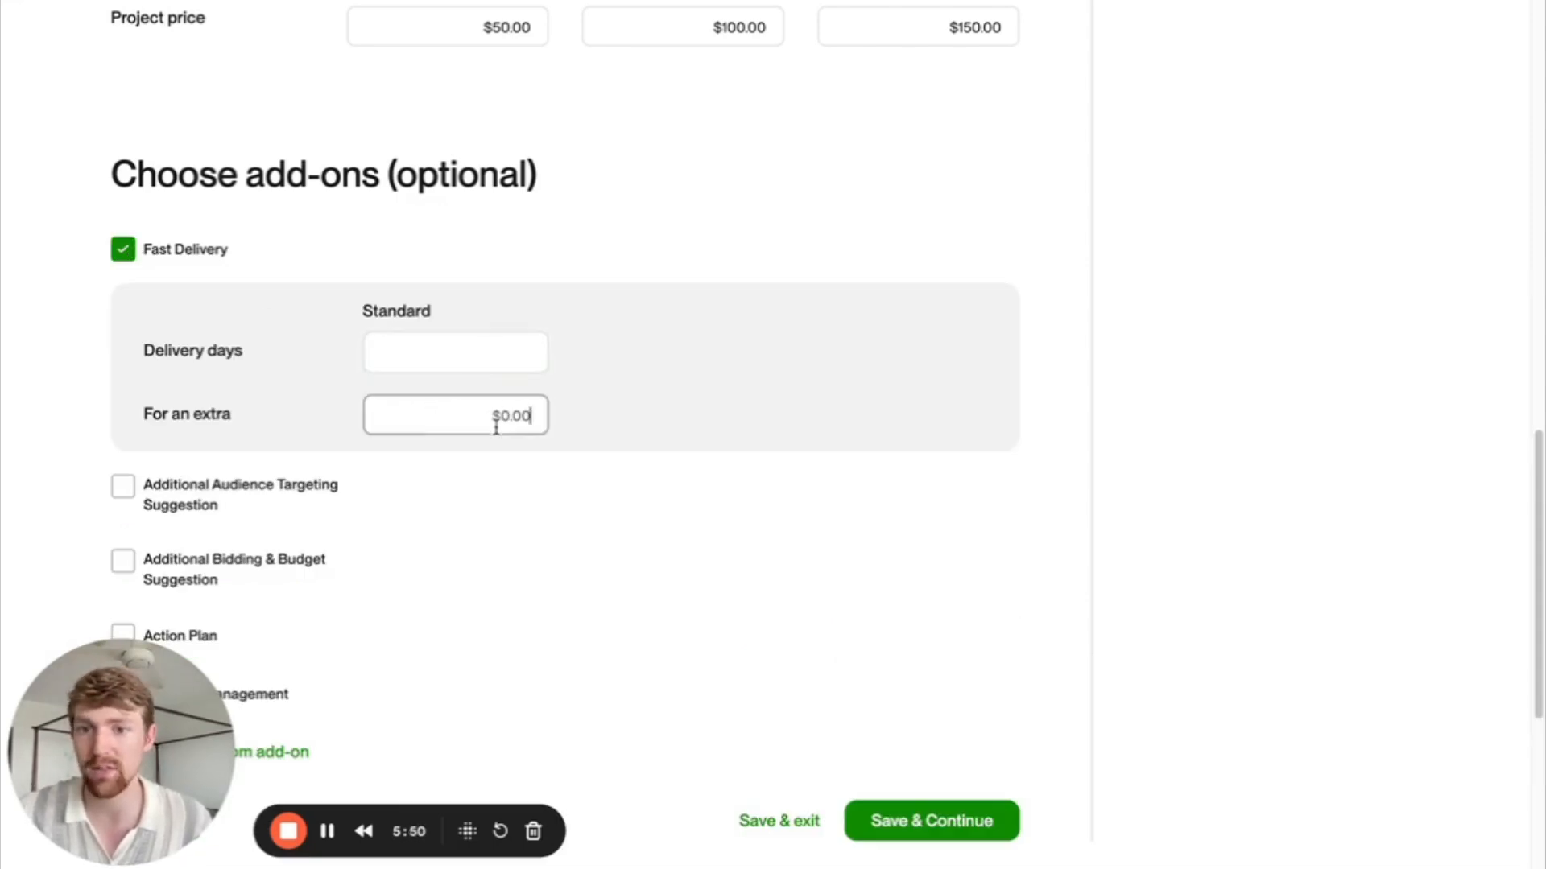
scroll(245, 362, "down", 3)
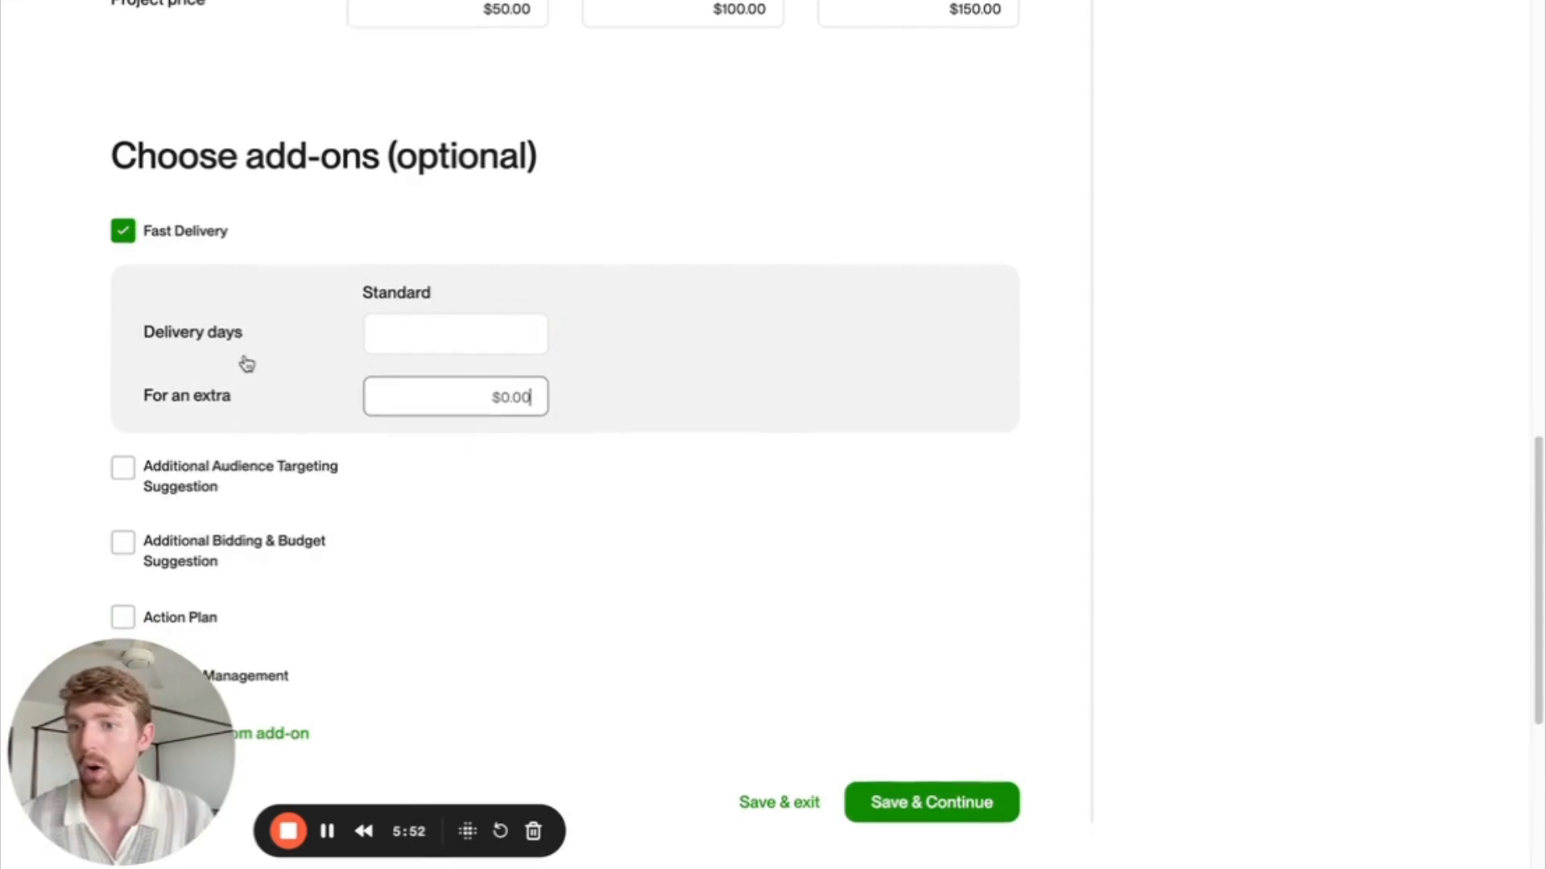
left_click(125, 322)
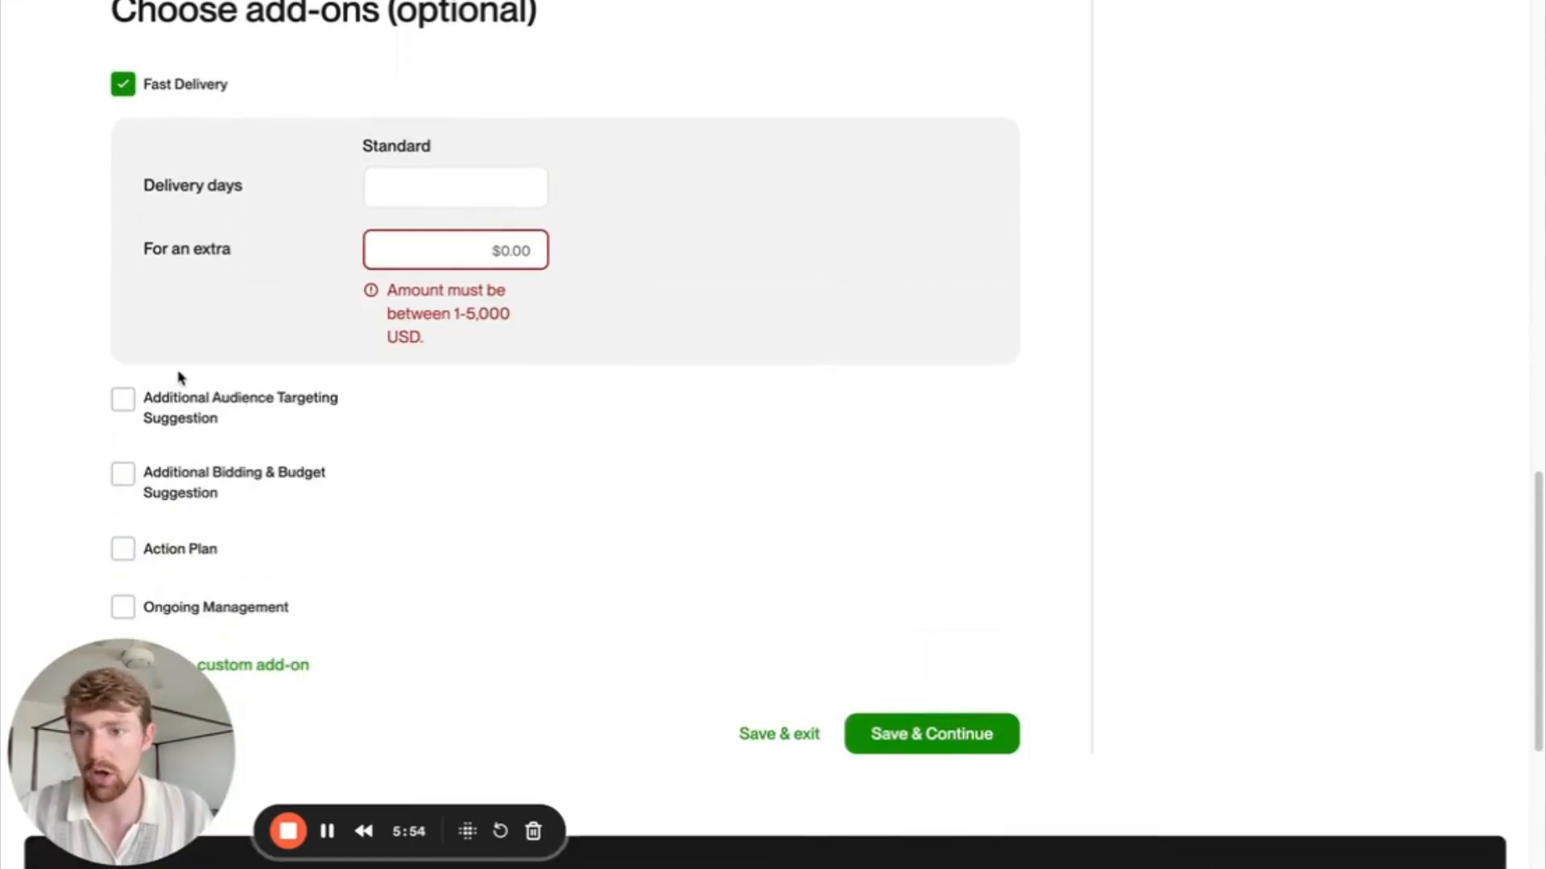
Enable the Additional Audience Targeting Suggestion add-on and deselect the Fast Delivery add-on.
left_click(123, 398)
left_click(123, 83)
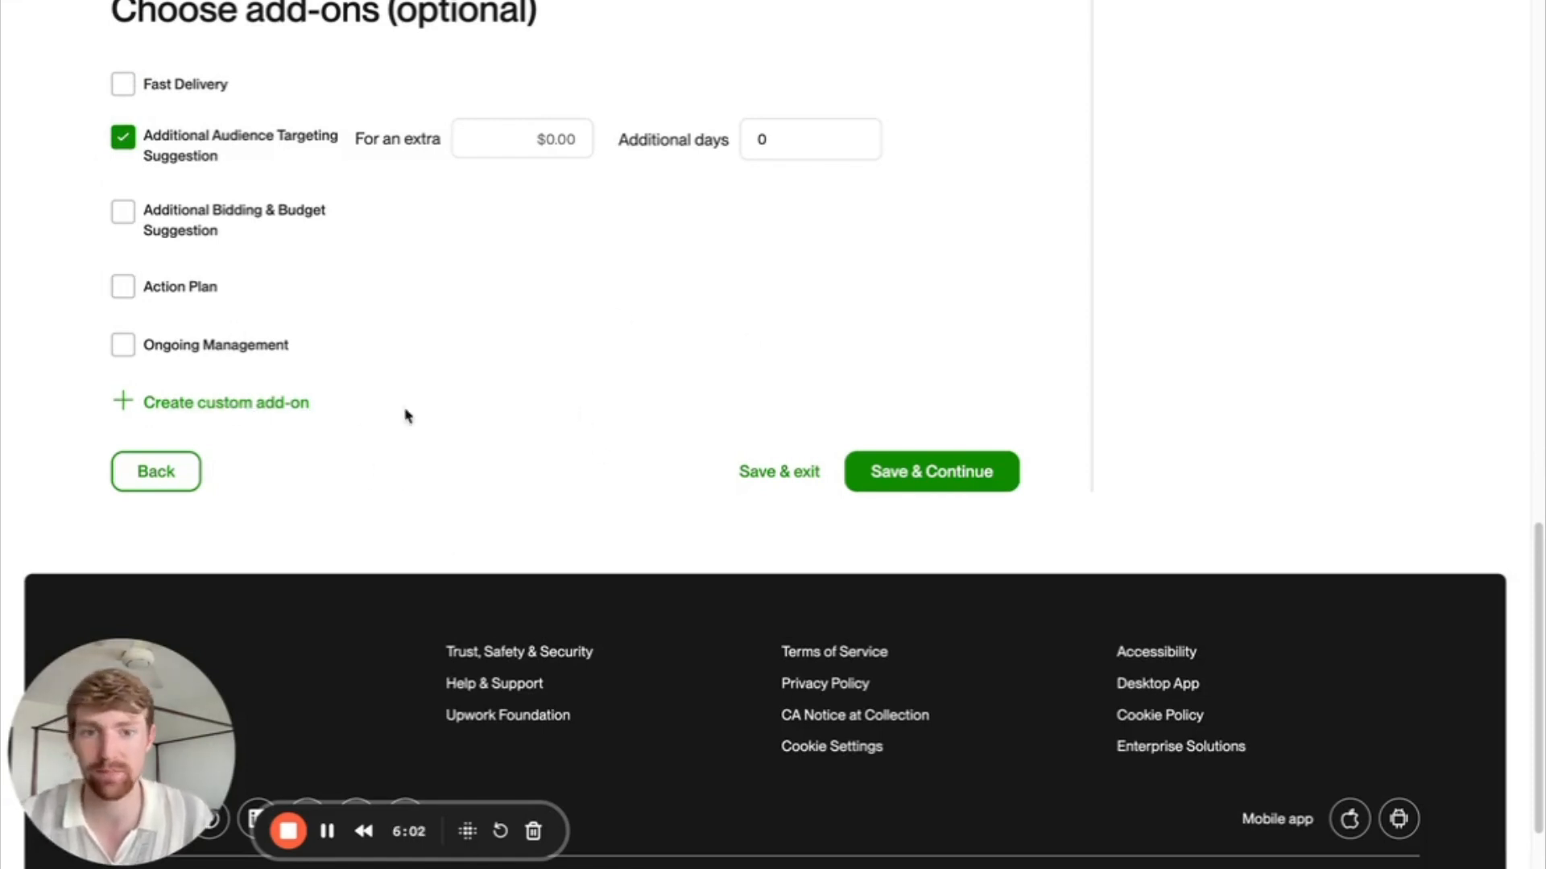
scroll(918, 539, "up", 2)
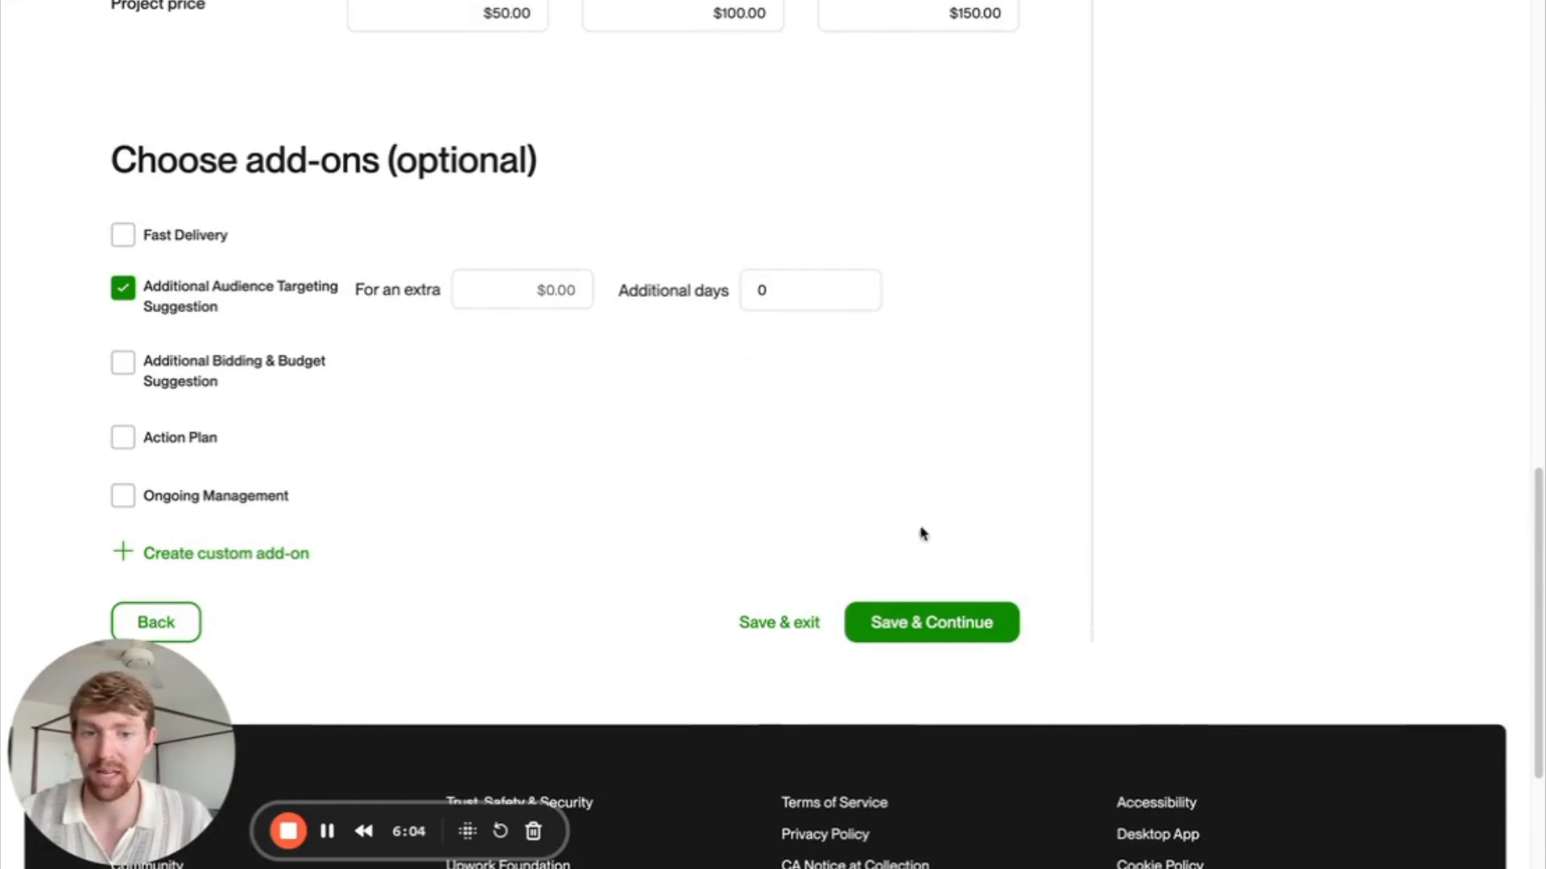
Switch the project's pricing from three tiers to a single tier.
left_click(934, 632)
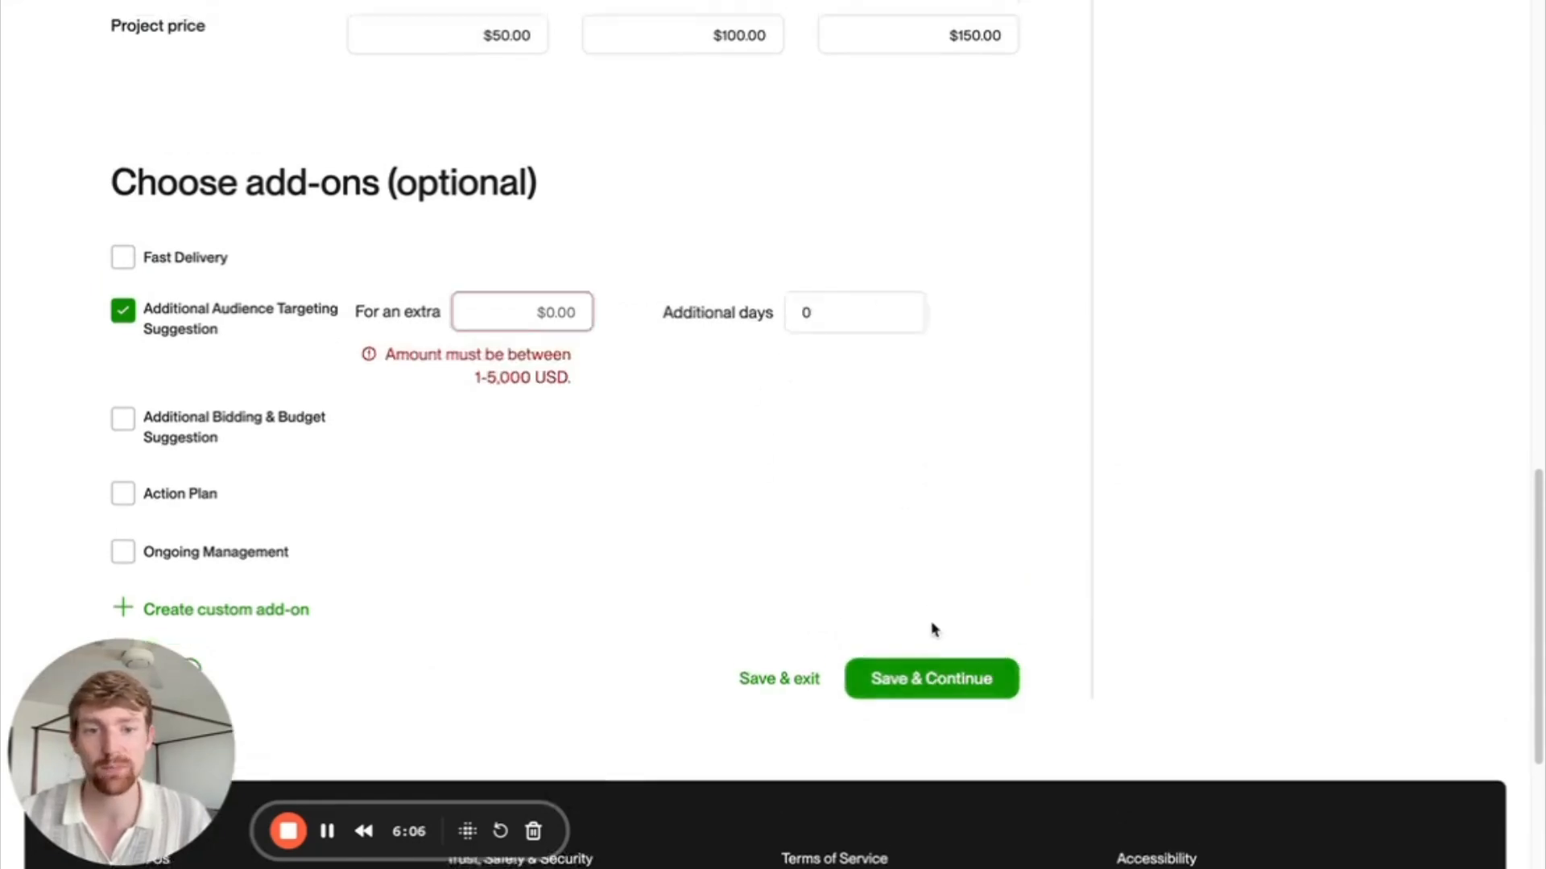
left_click(900, 379)
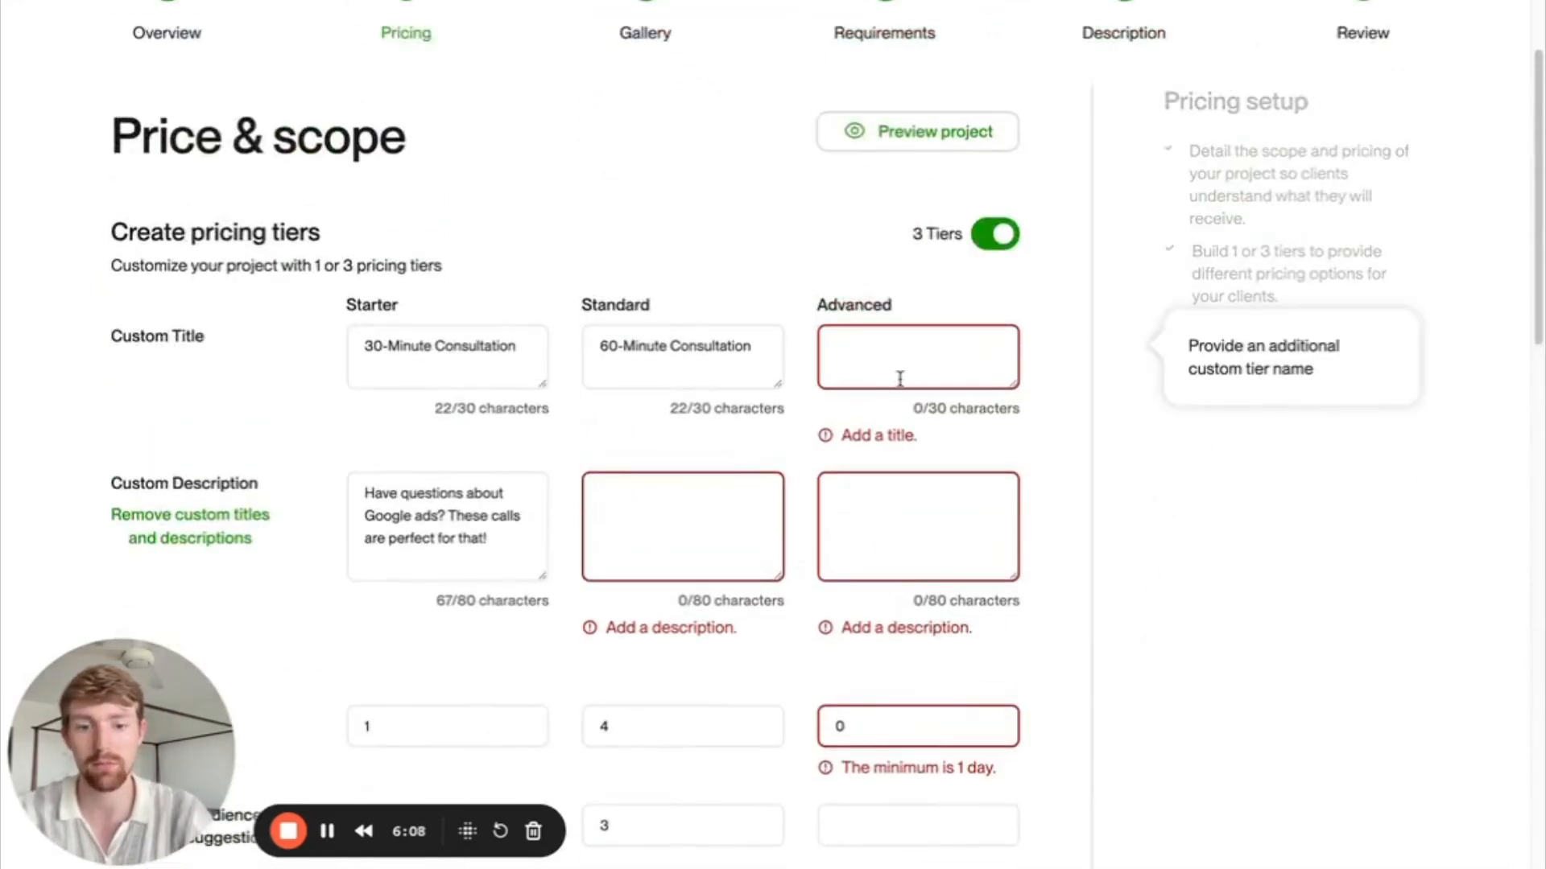
left_click(1005, 233)
Set the Additional Audience Targeting Suggestion add-on's extra price to $10 and save the pricing section.
scroll(786, 431, "down", 12)
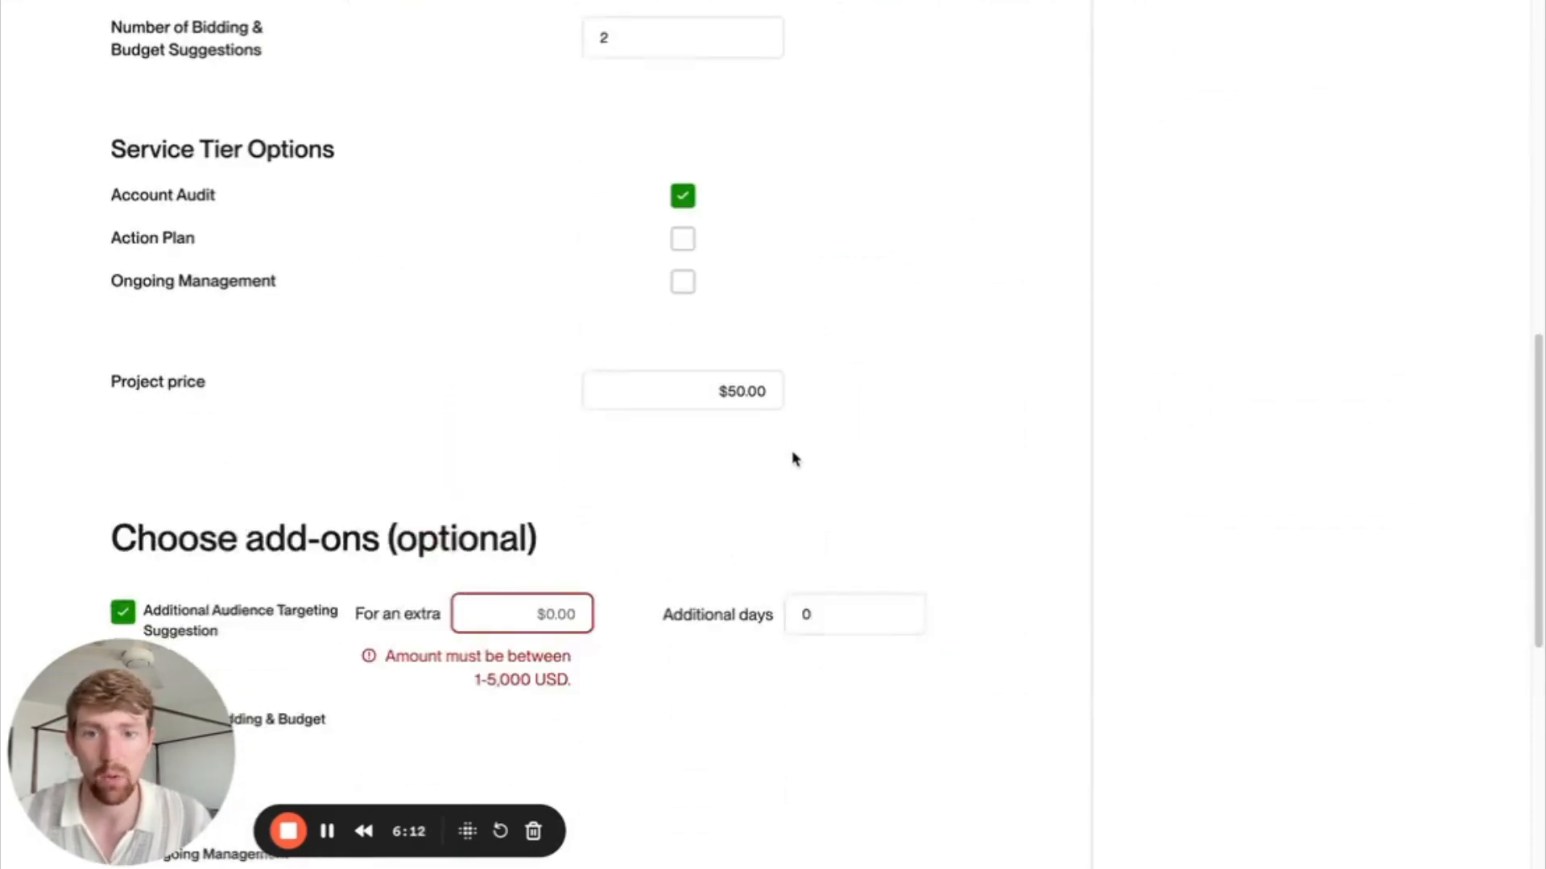
type("10")
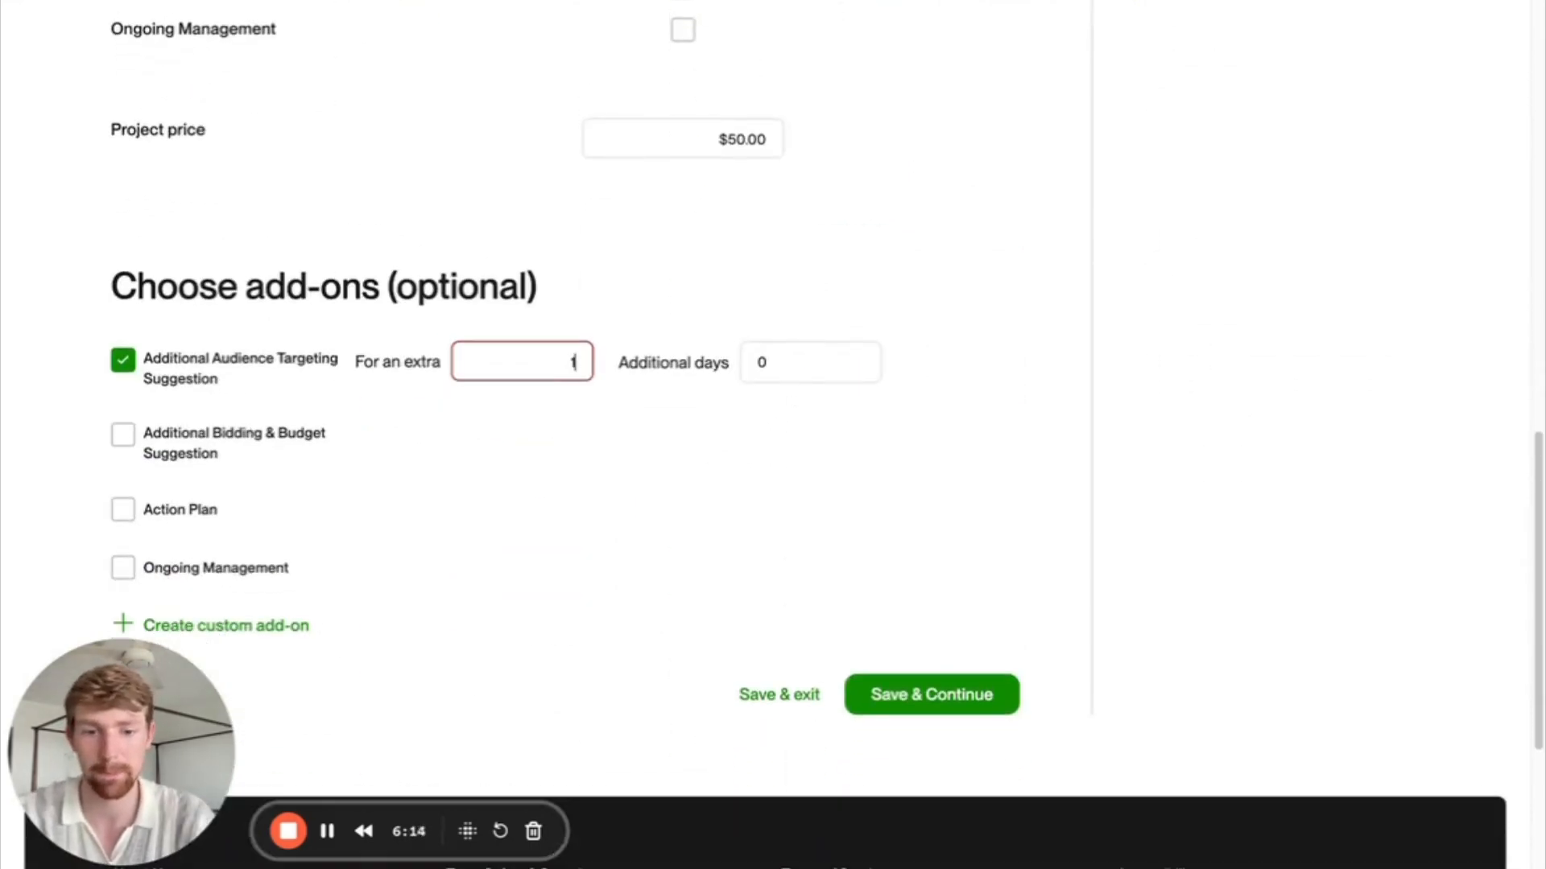
left_click(955, 716)
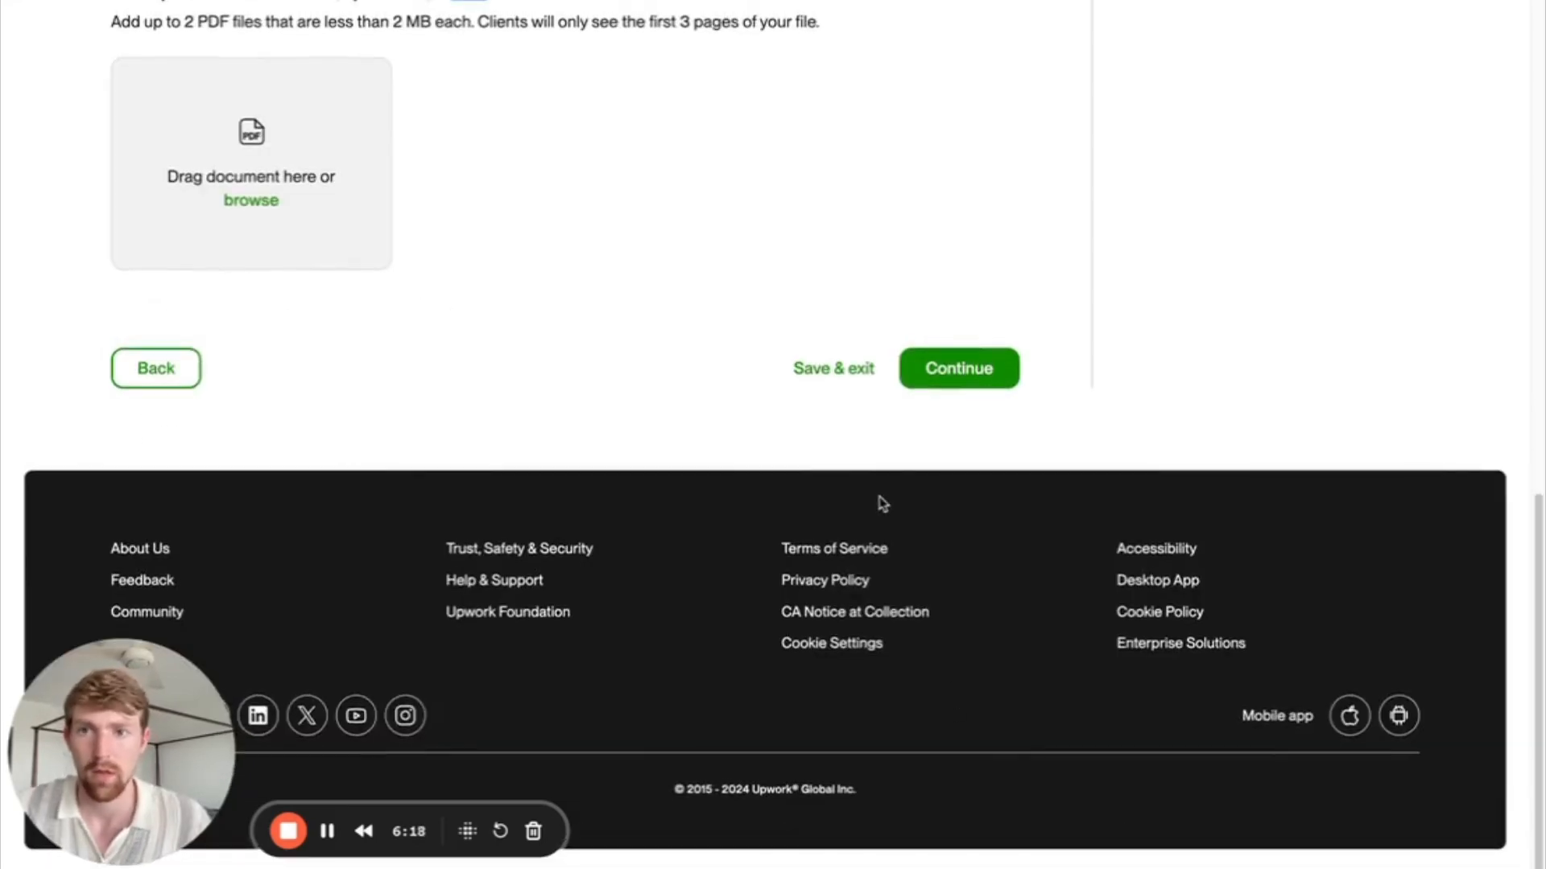
Examine the cover images and titles of competing Google Ads audit listings in the project catalog.
scroll(880, 504, "up", 12)
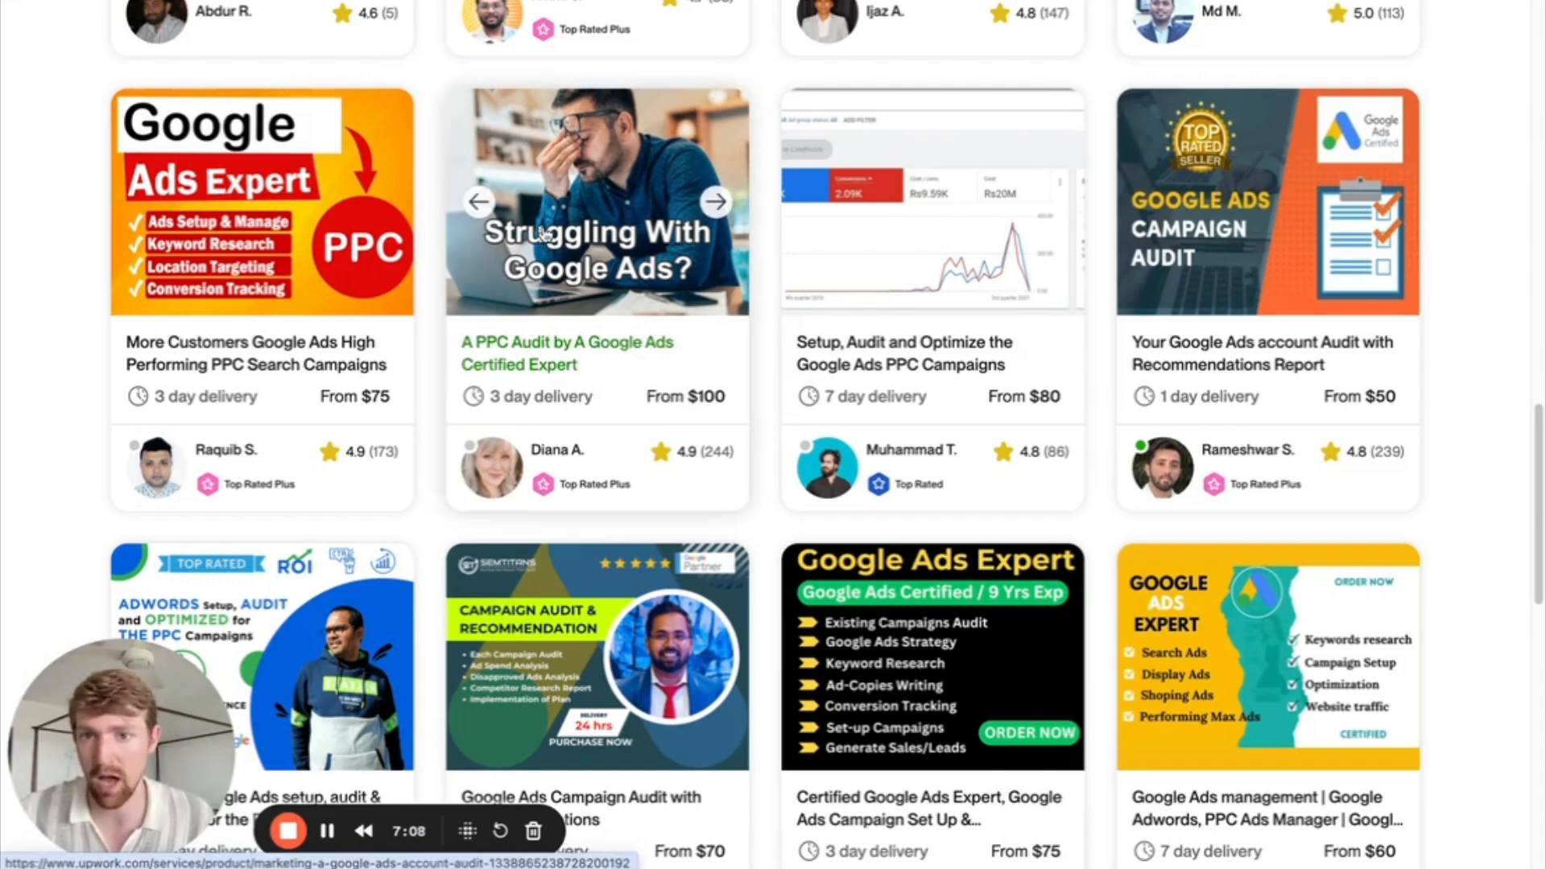
scroll(874, 201, "down", 1)
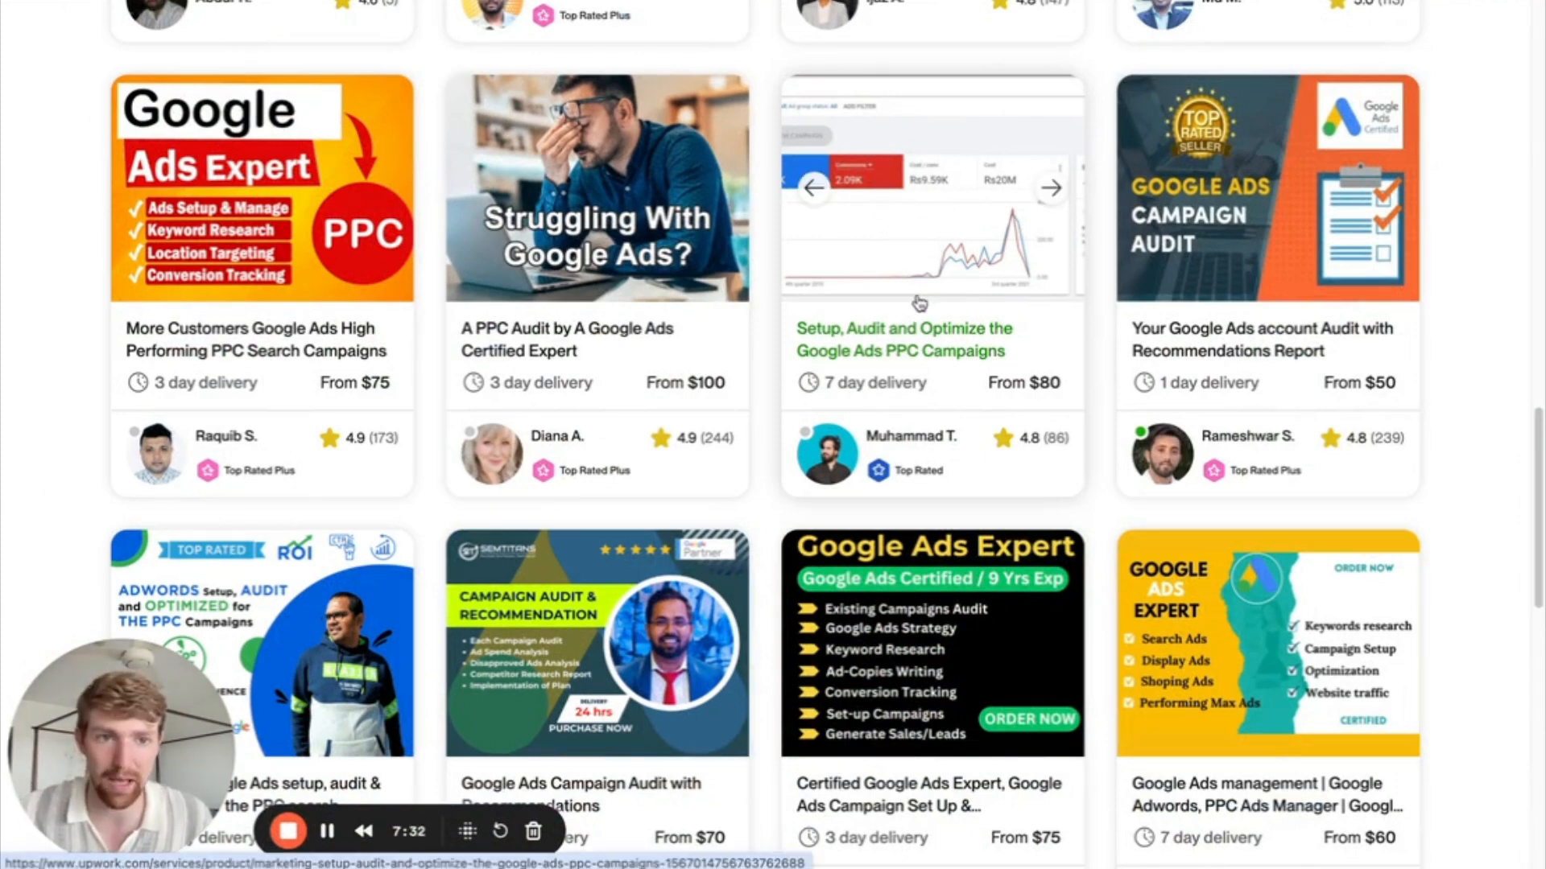
scroll(934, 239, "up", 3)
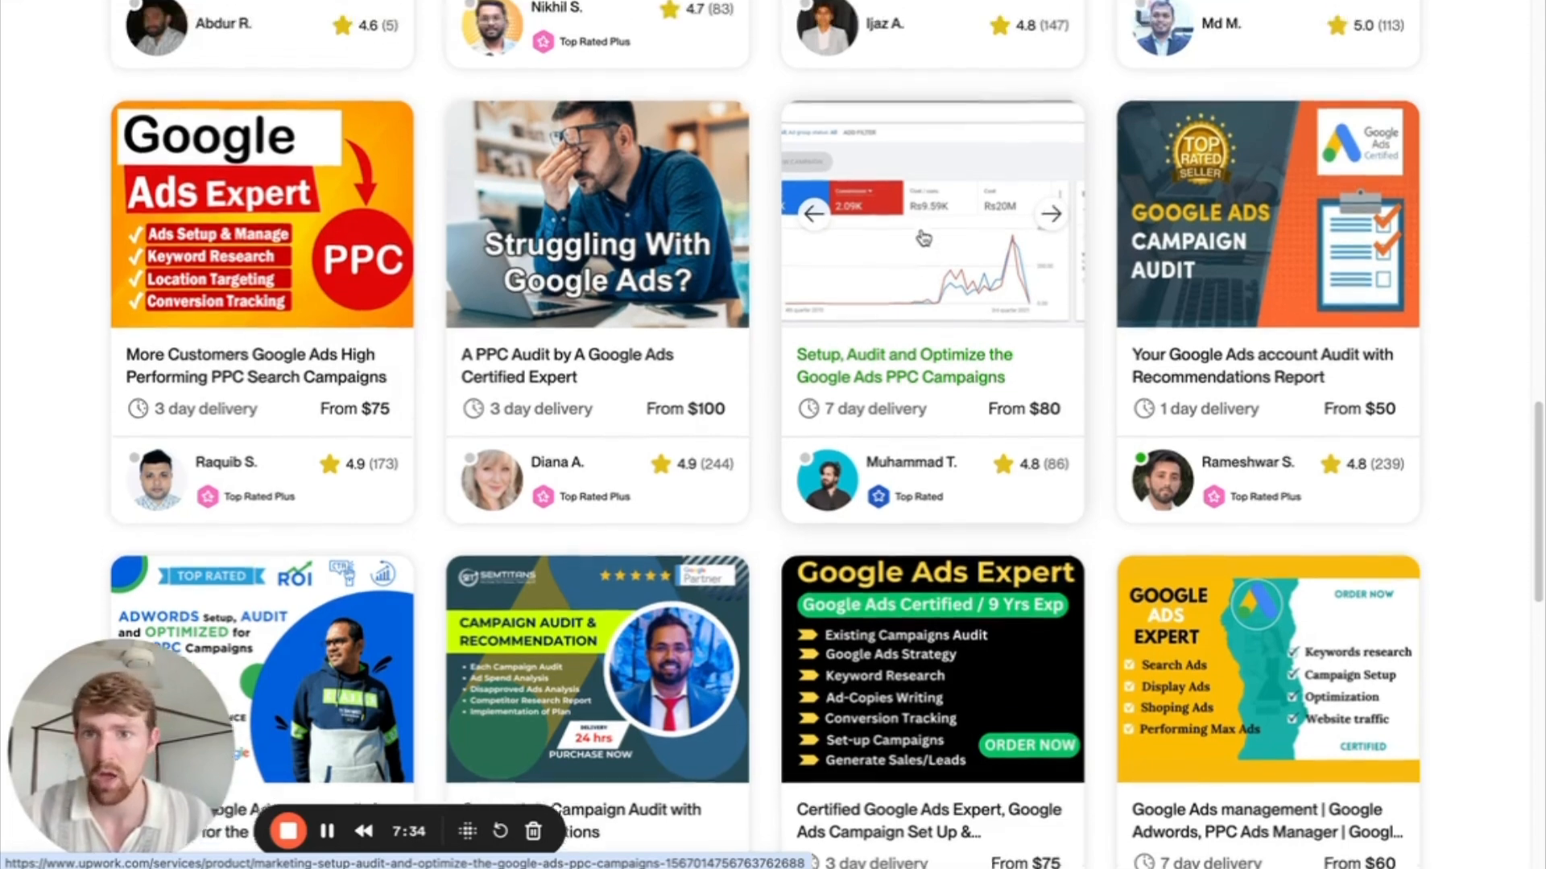
scroll(923, 239, "up", 5)
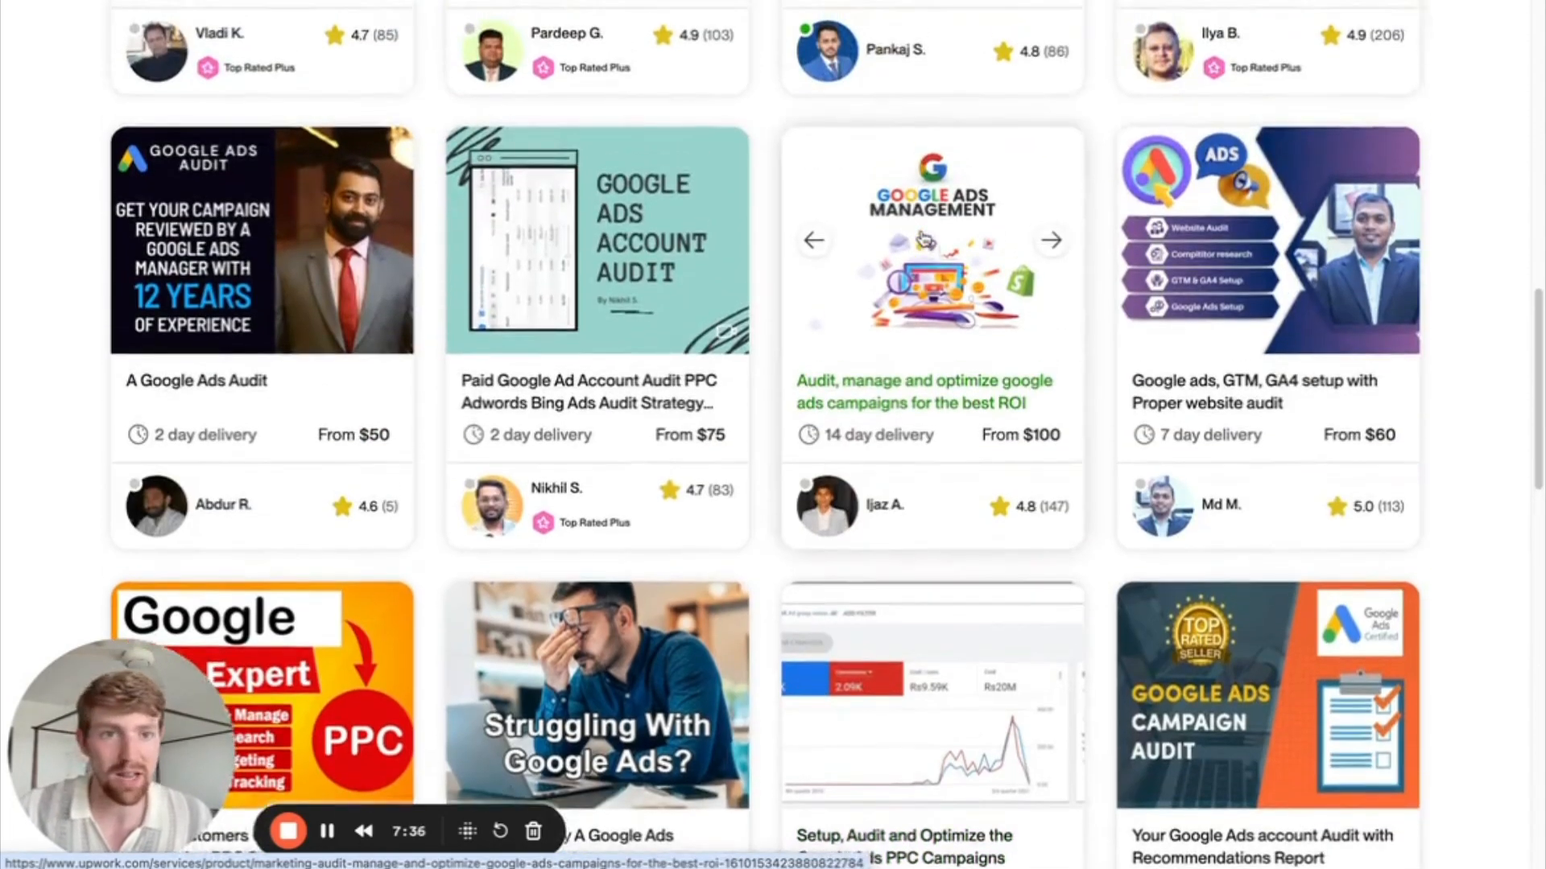
scroll(921, 246, "up", 1)
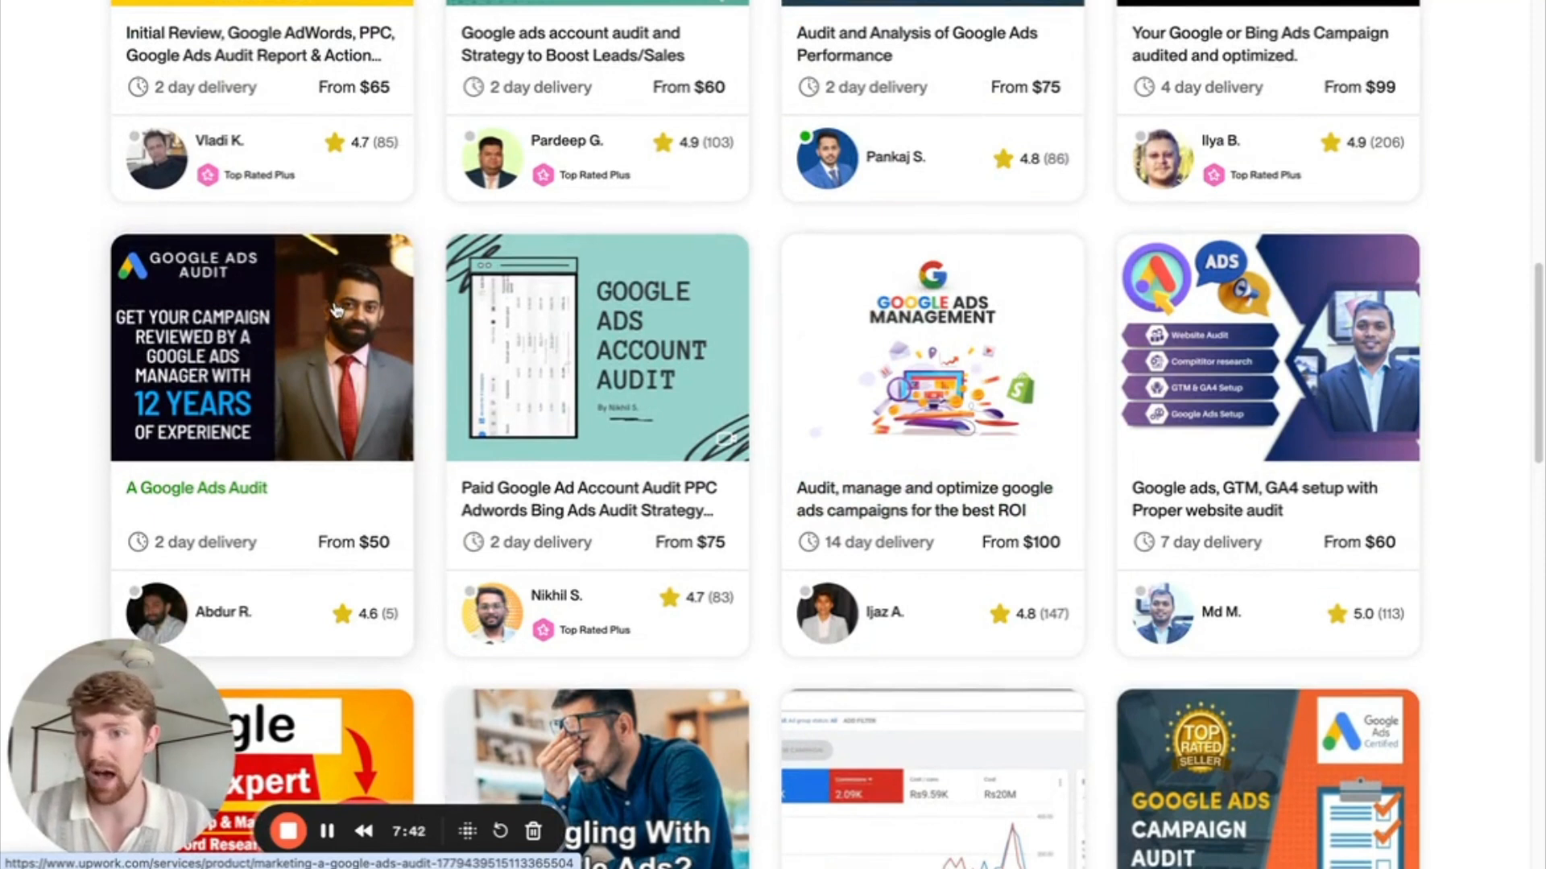
scroll(337, 306, "down", 1)
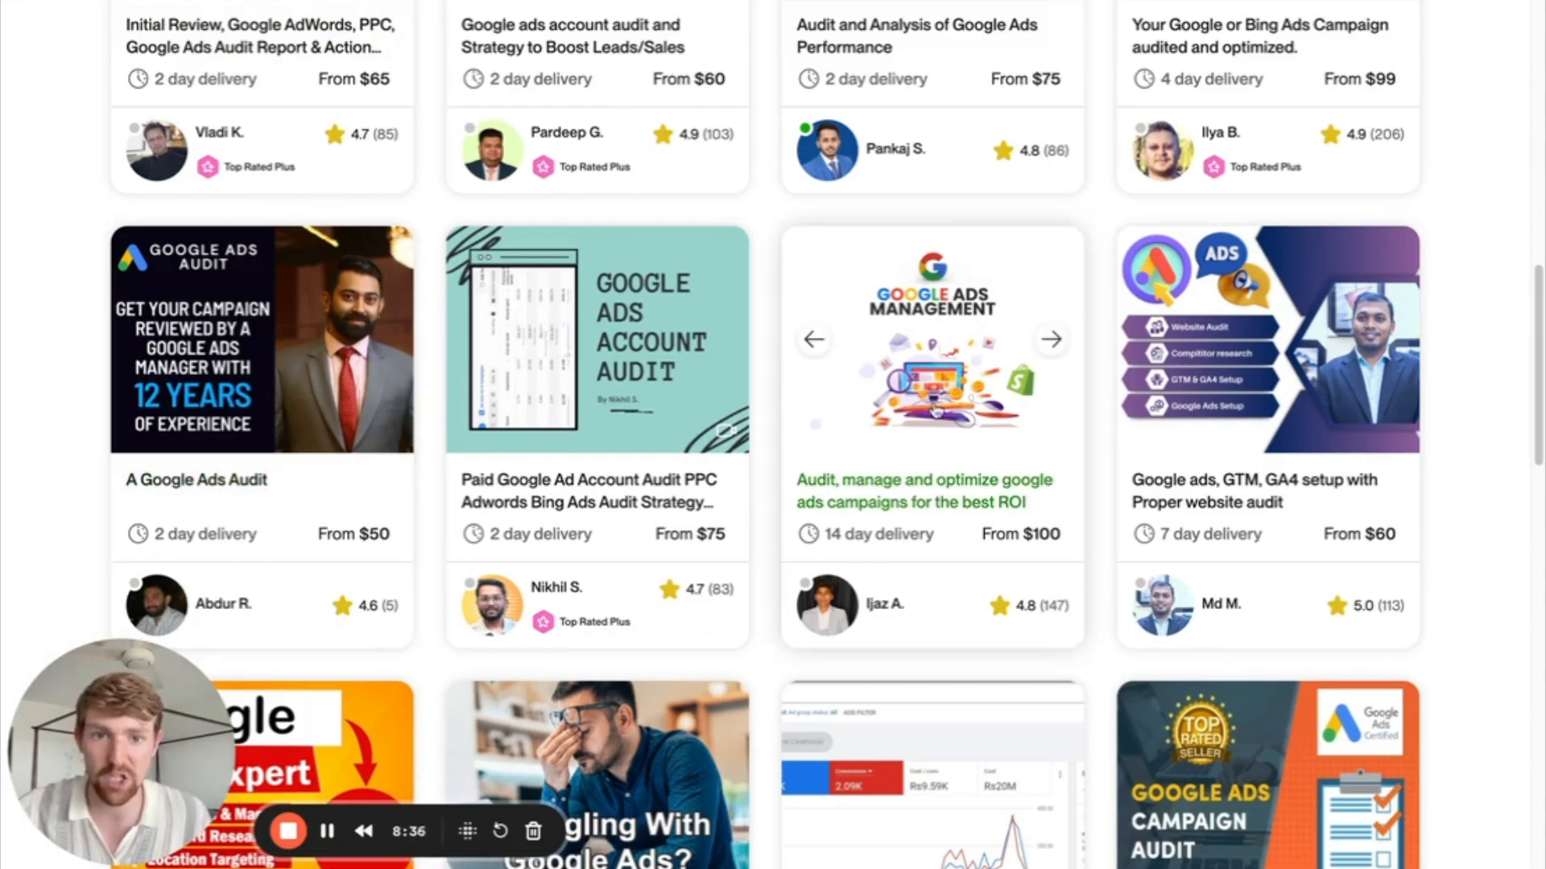
scroll(909, 538, "down", 5)
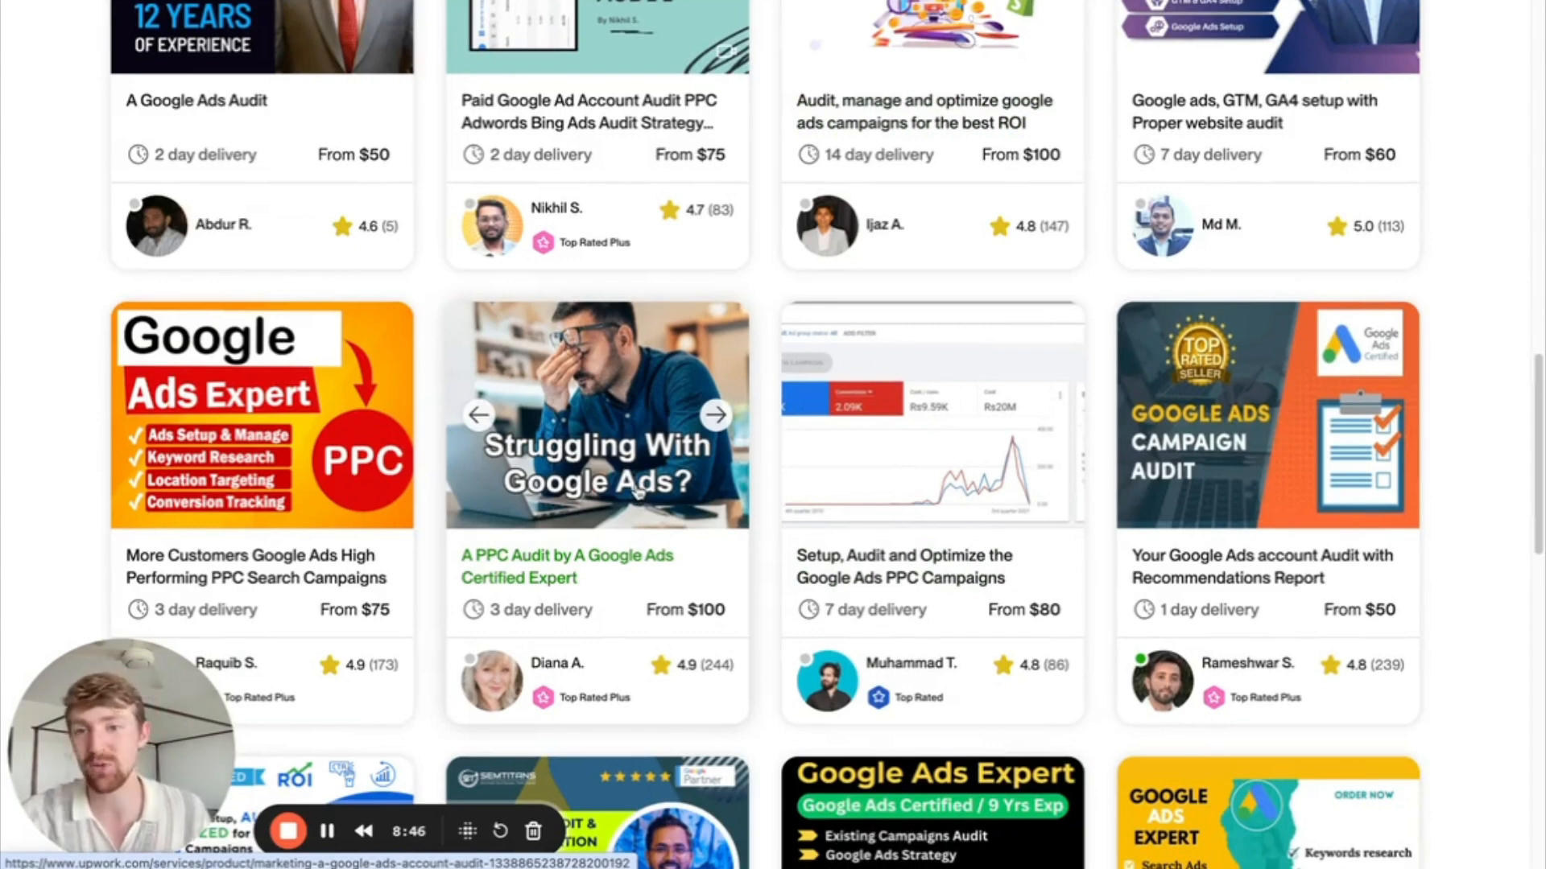
scroll(634, 475, "up", 5)
scroll(555, 473, "down", 1)
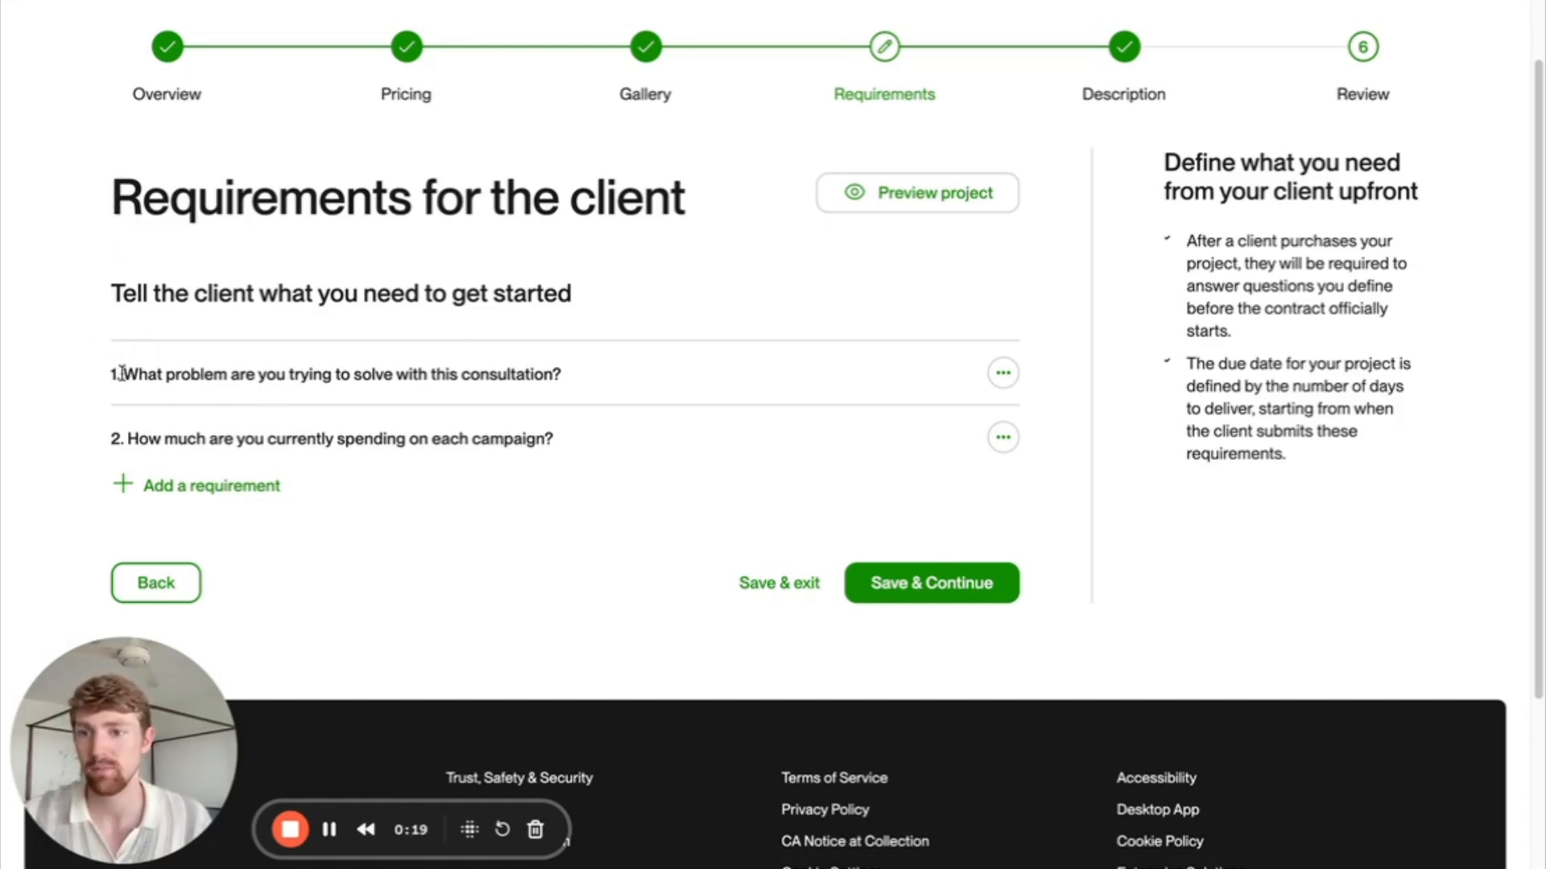
Review the two client requirement questions about the problem and campaign spending, and save them to continue to the project description.
left_click_drag(107, 373, 564, 363)
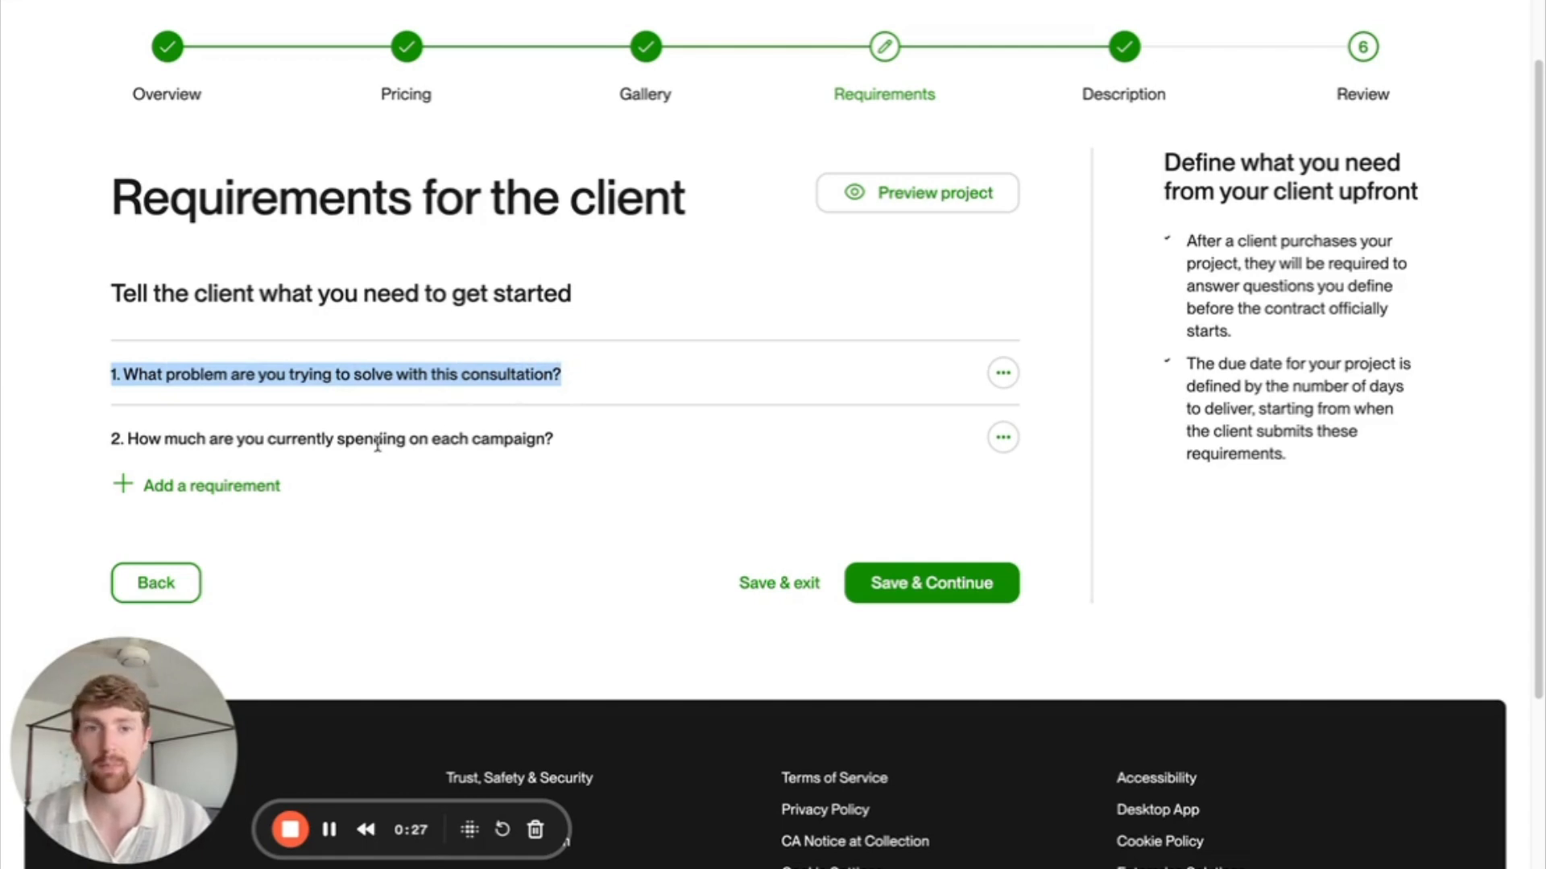
scroll(372, 439, "down", 1)
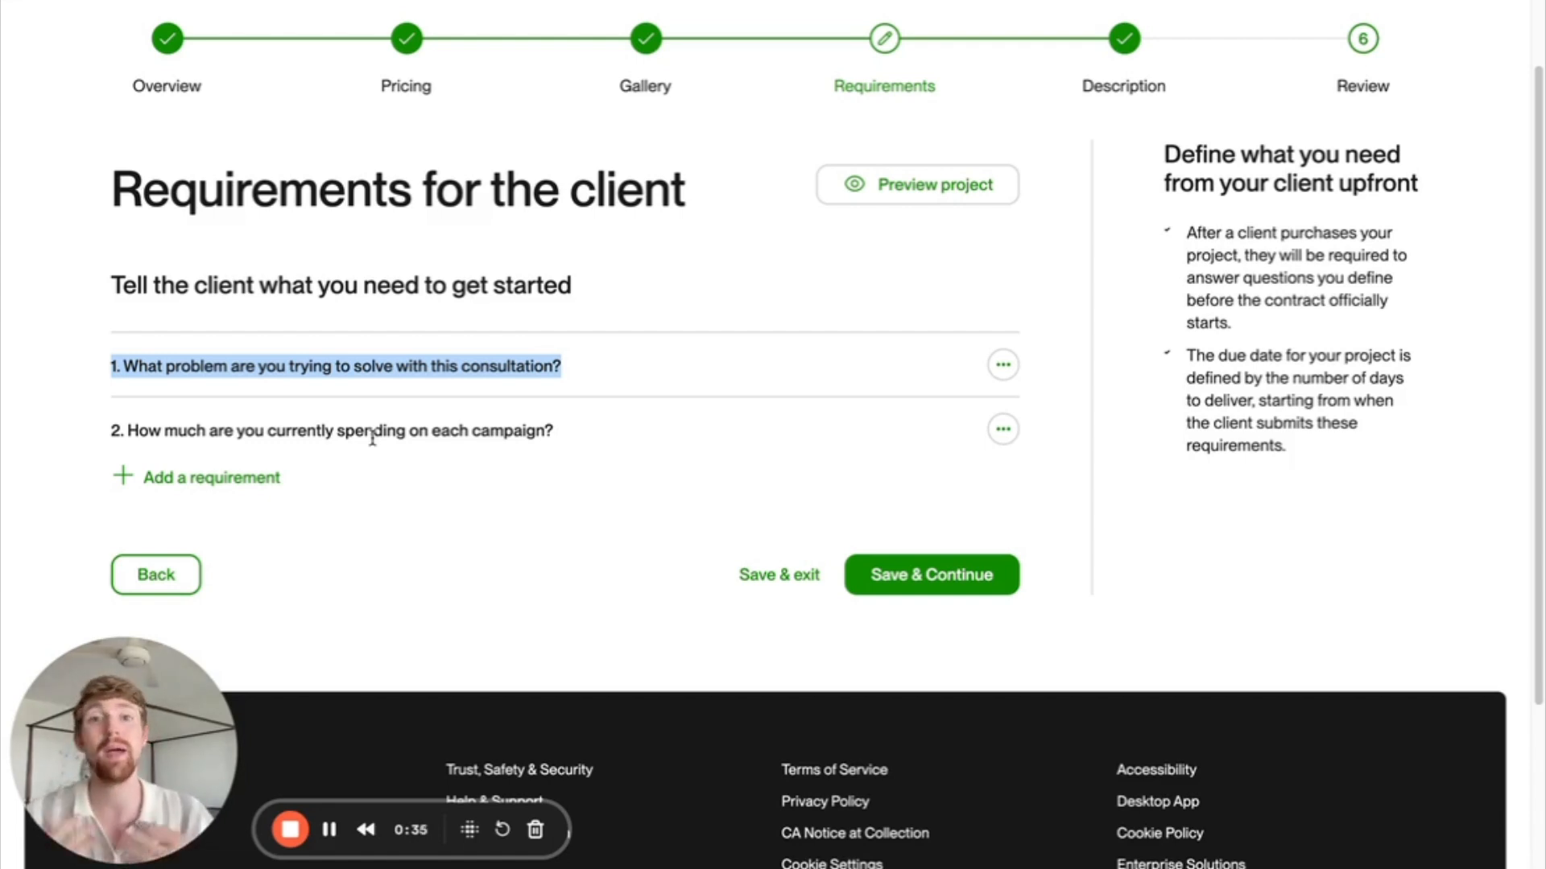
left_click(563, 276)
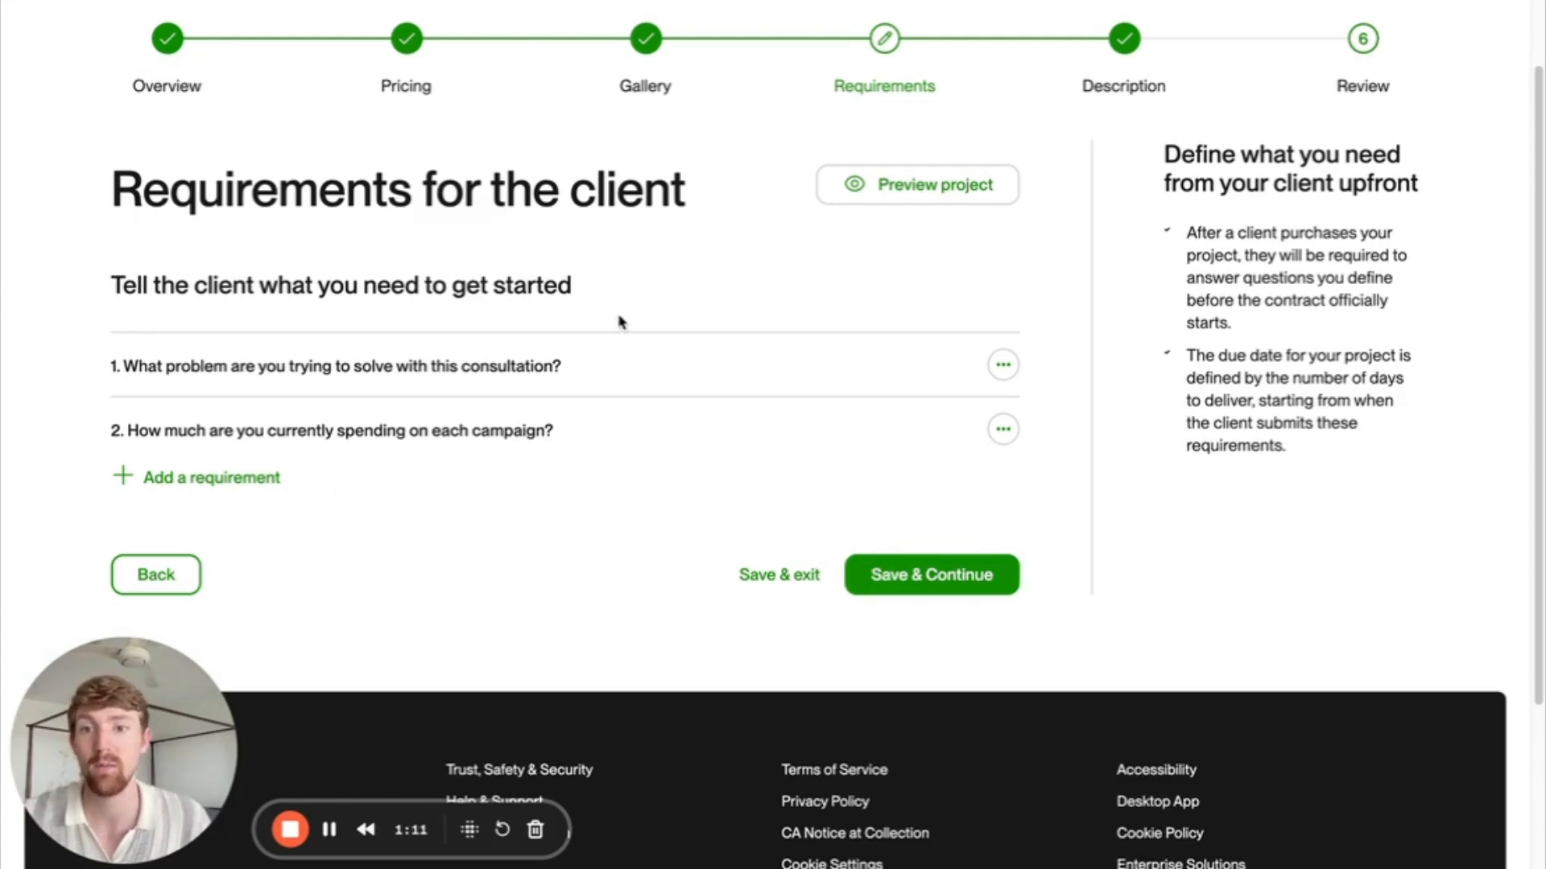
left_click(968, 578)
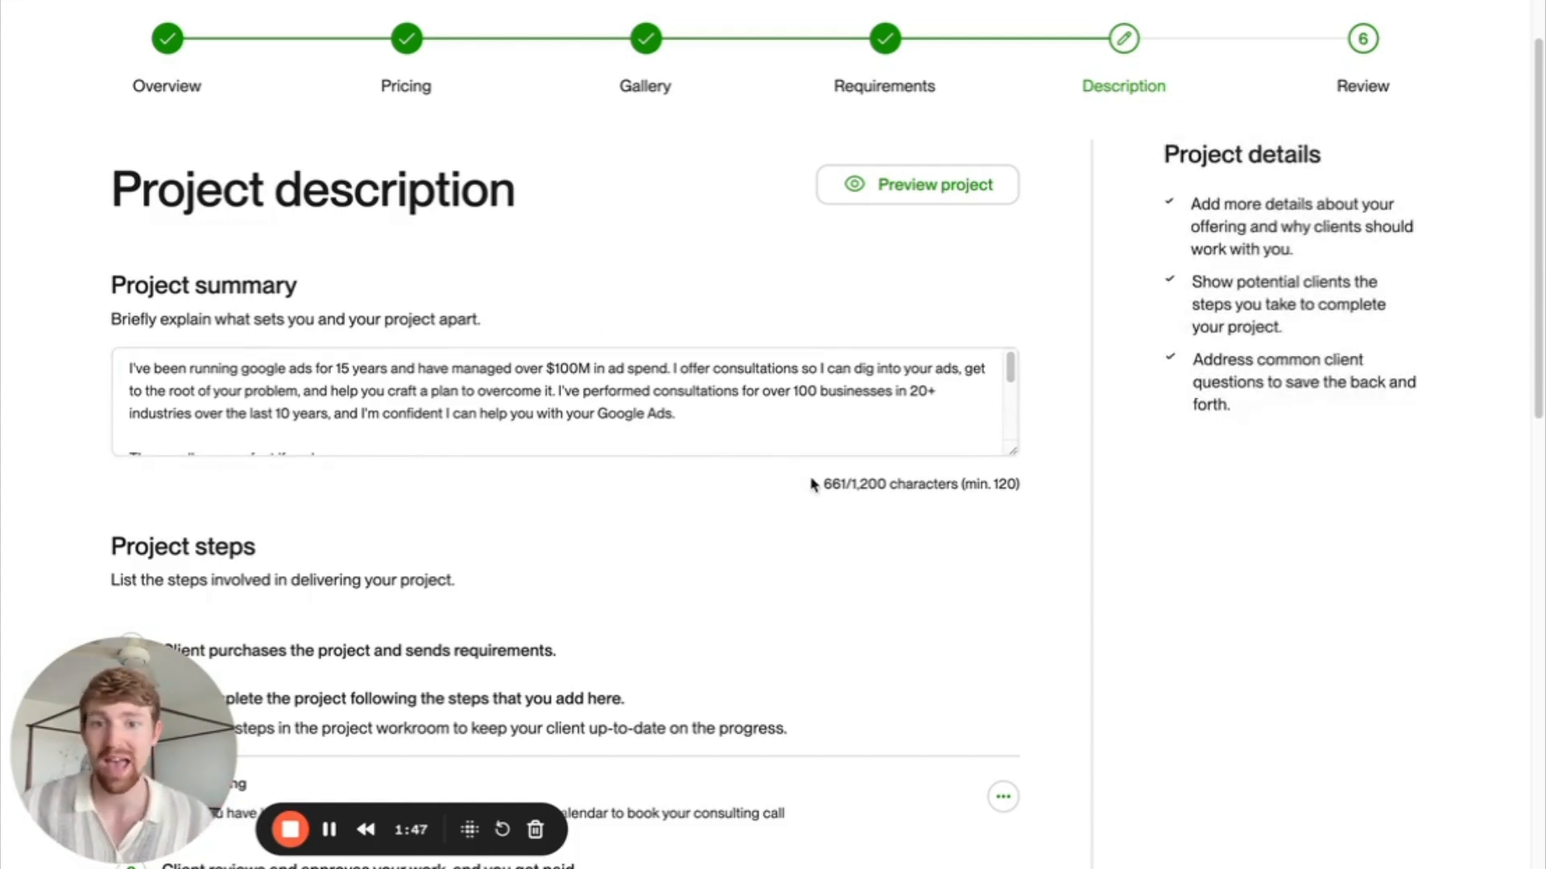
Examine the project summary's character limit and its opening paragraph about experience and consultations.
left_click_drag(821, 484, 884, 488)
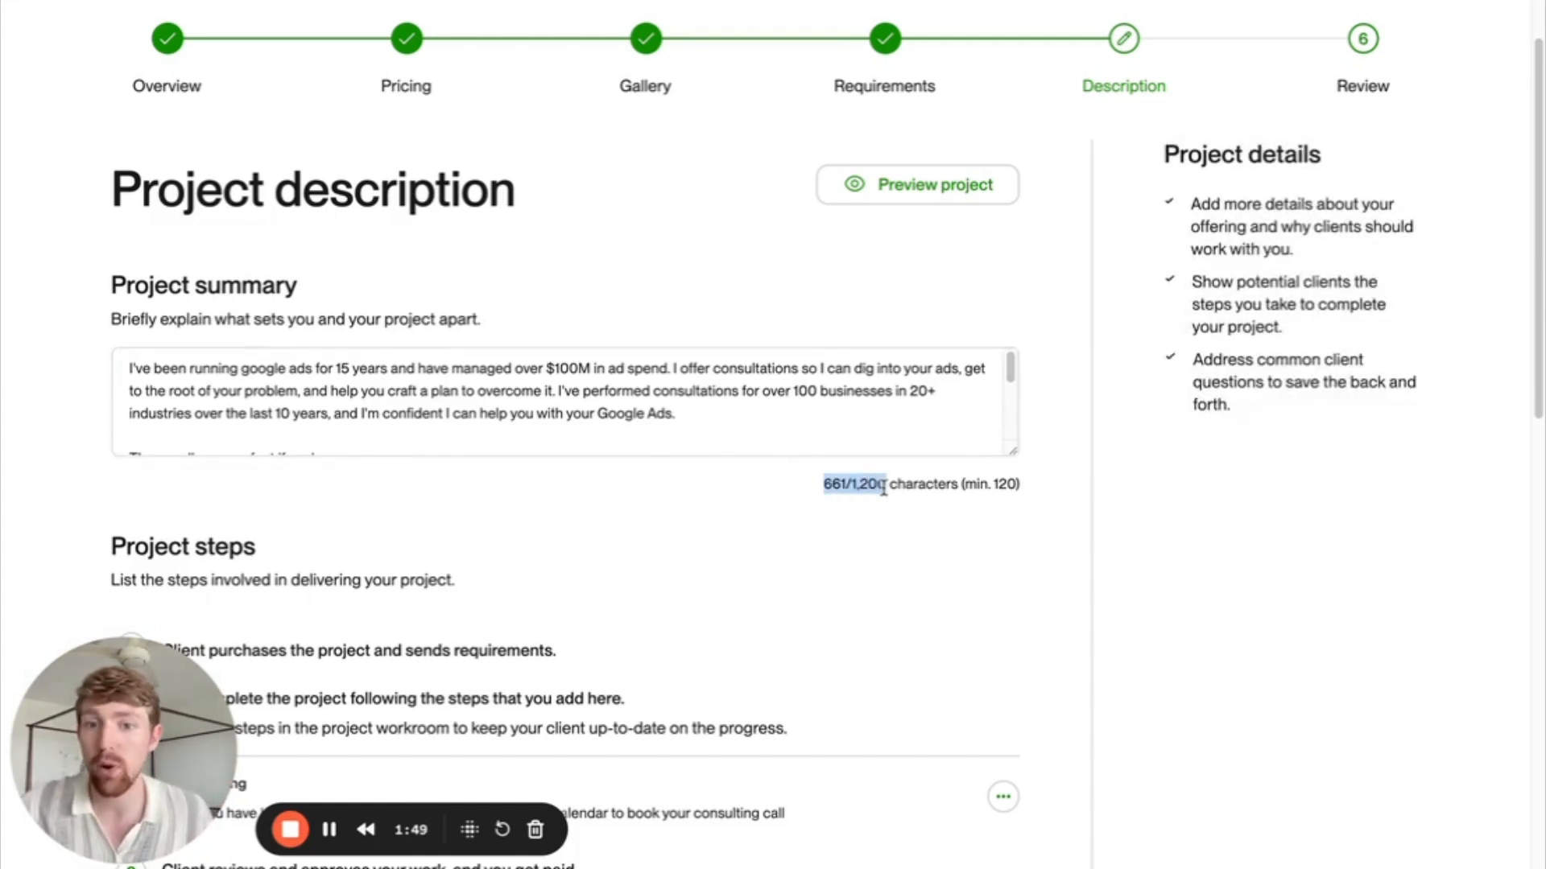
left_click(709, 435)
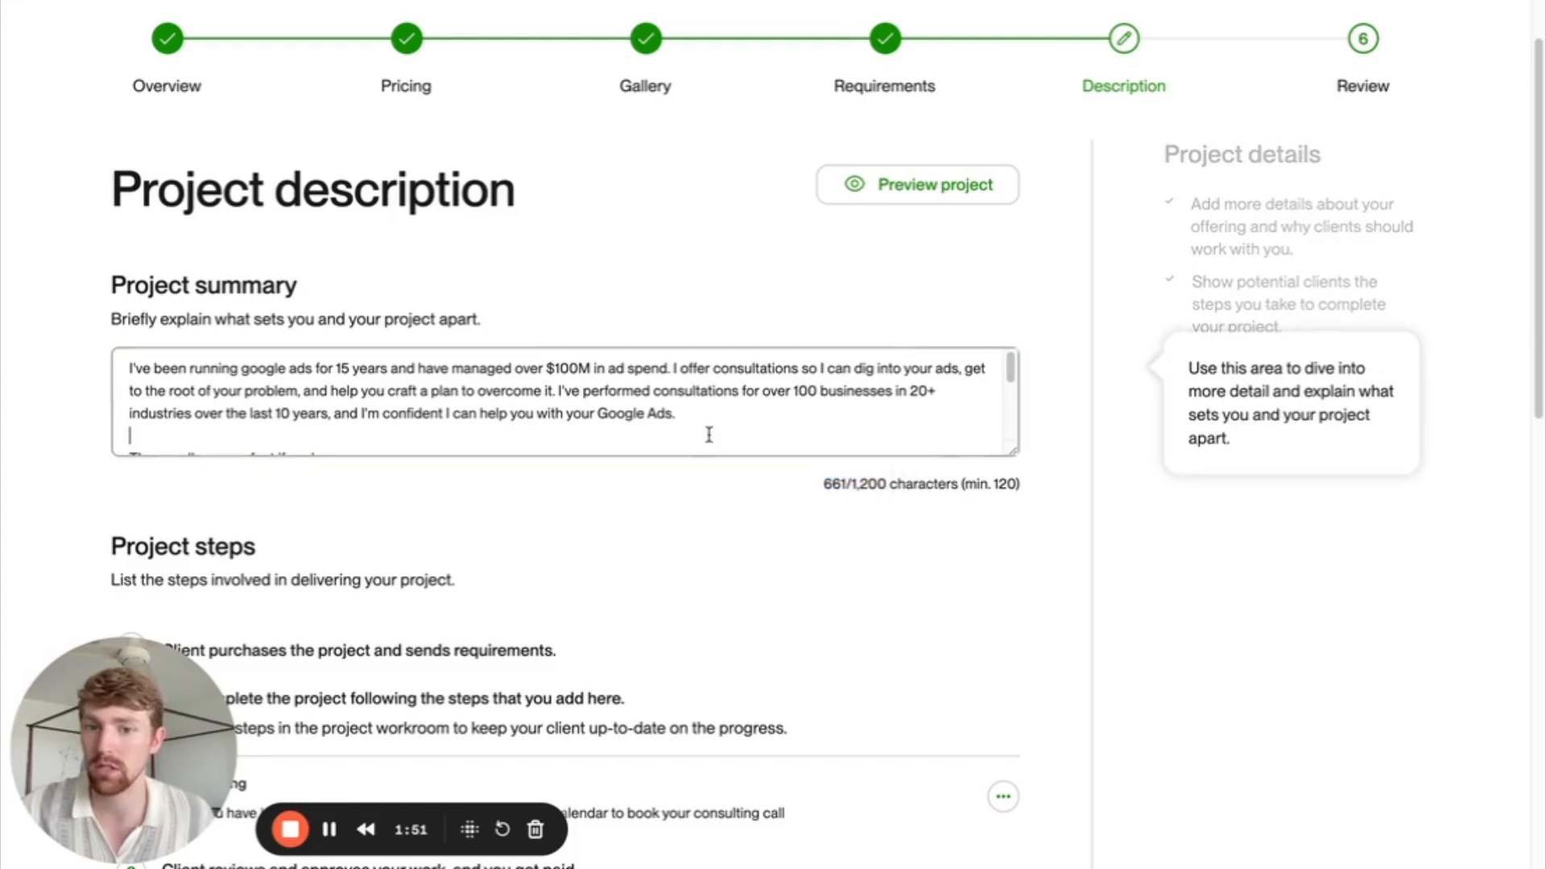
scroll(708, 435, "down", 5)
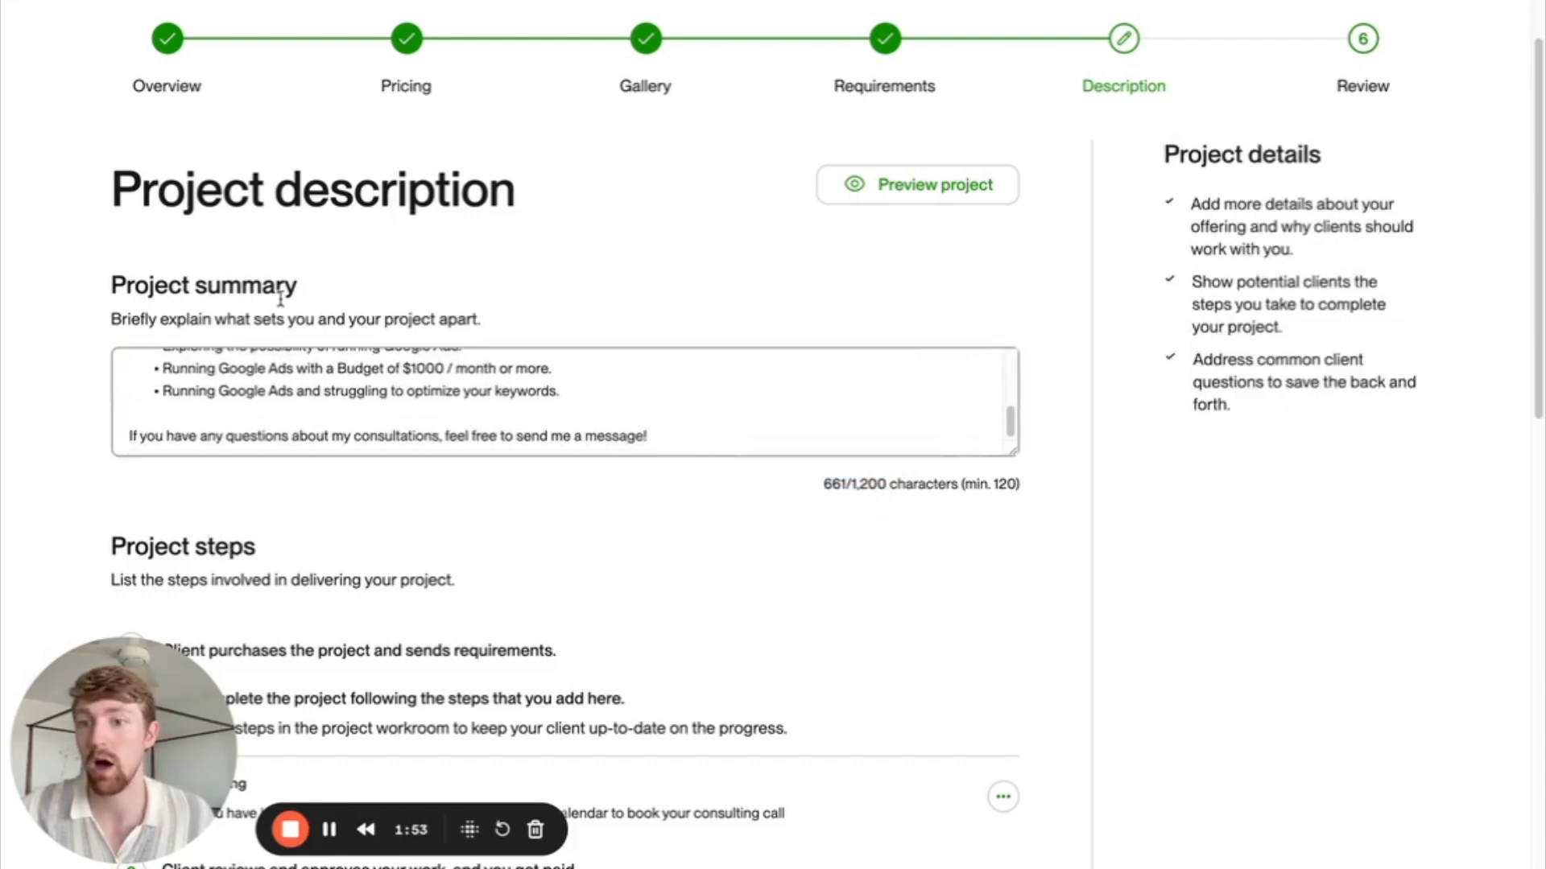
scroll(340, 372, "up", 5)
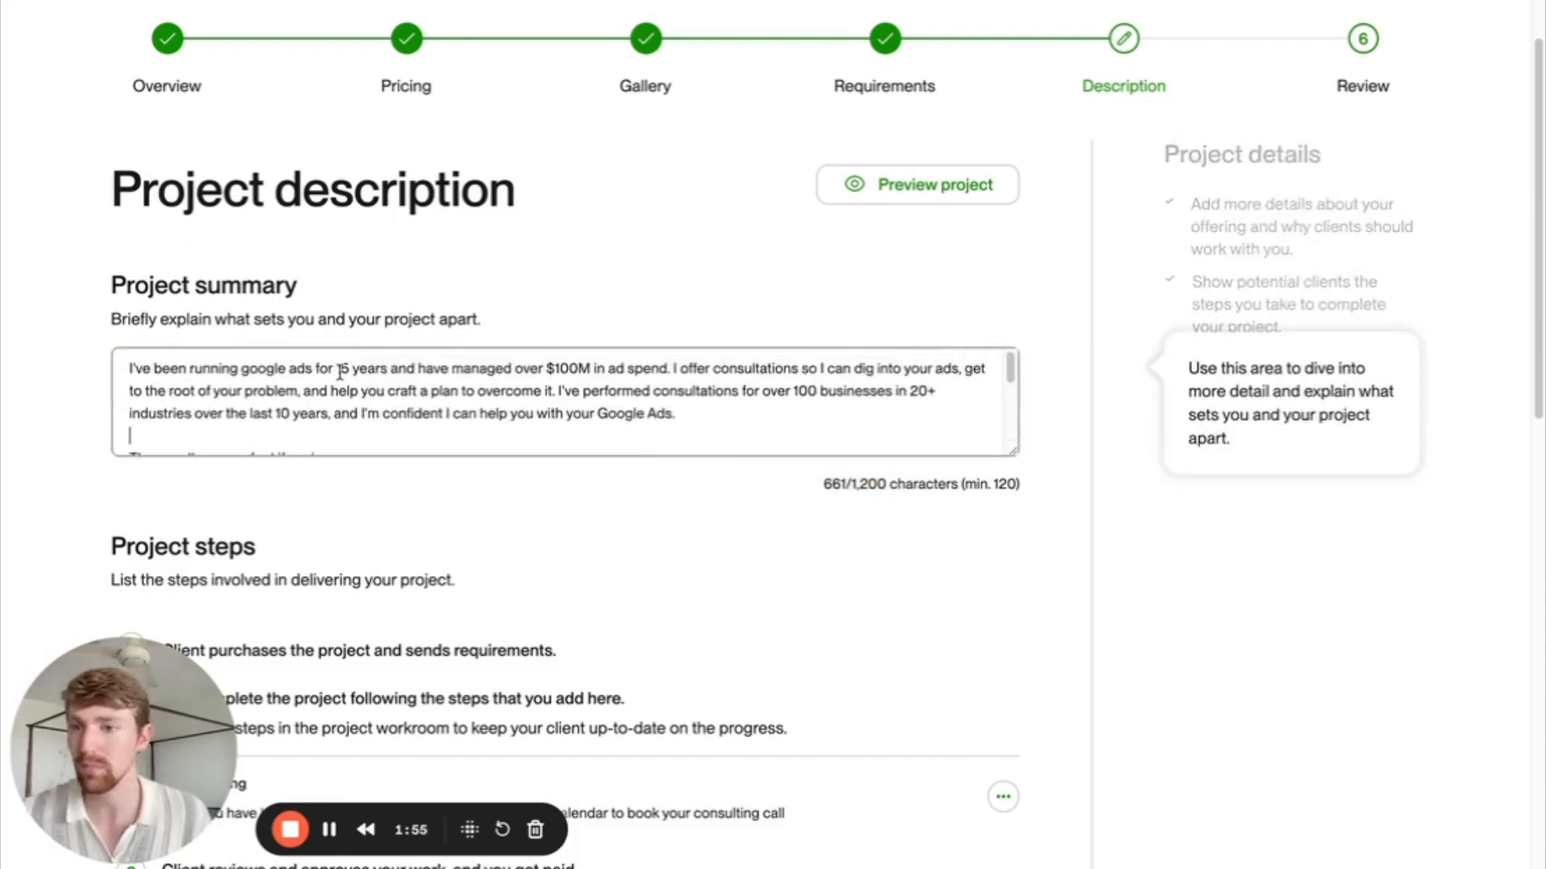
left_click_drag(122, 370, 714, 411)
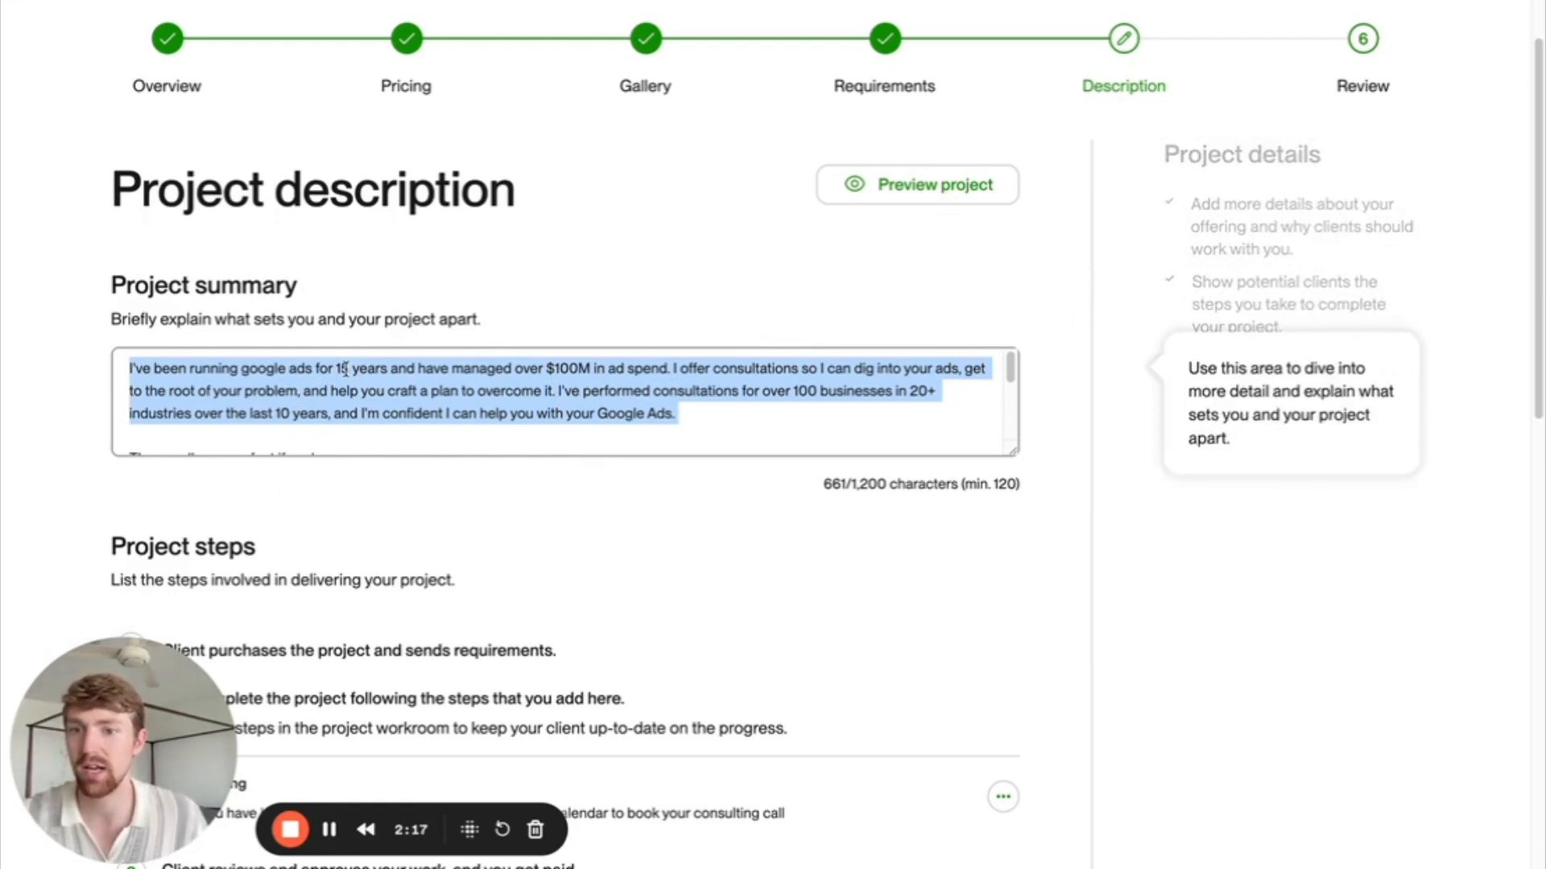
left_click(680, 417)
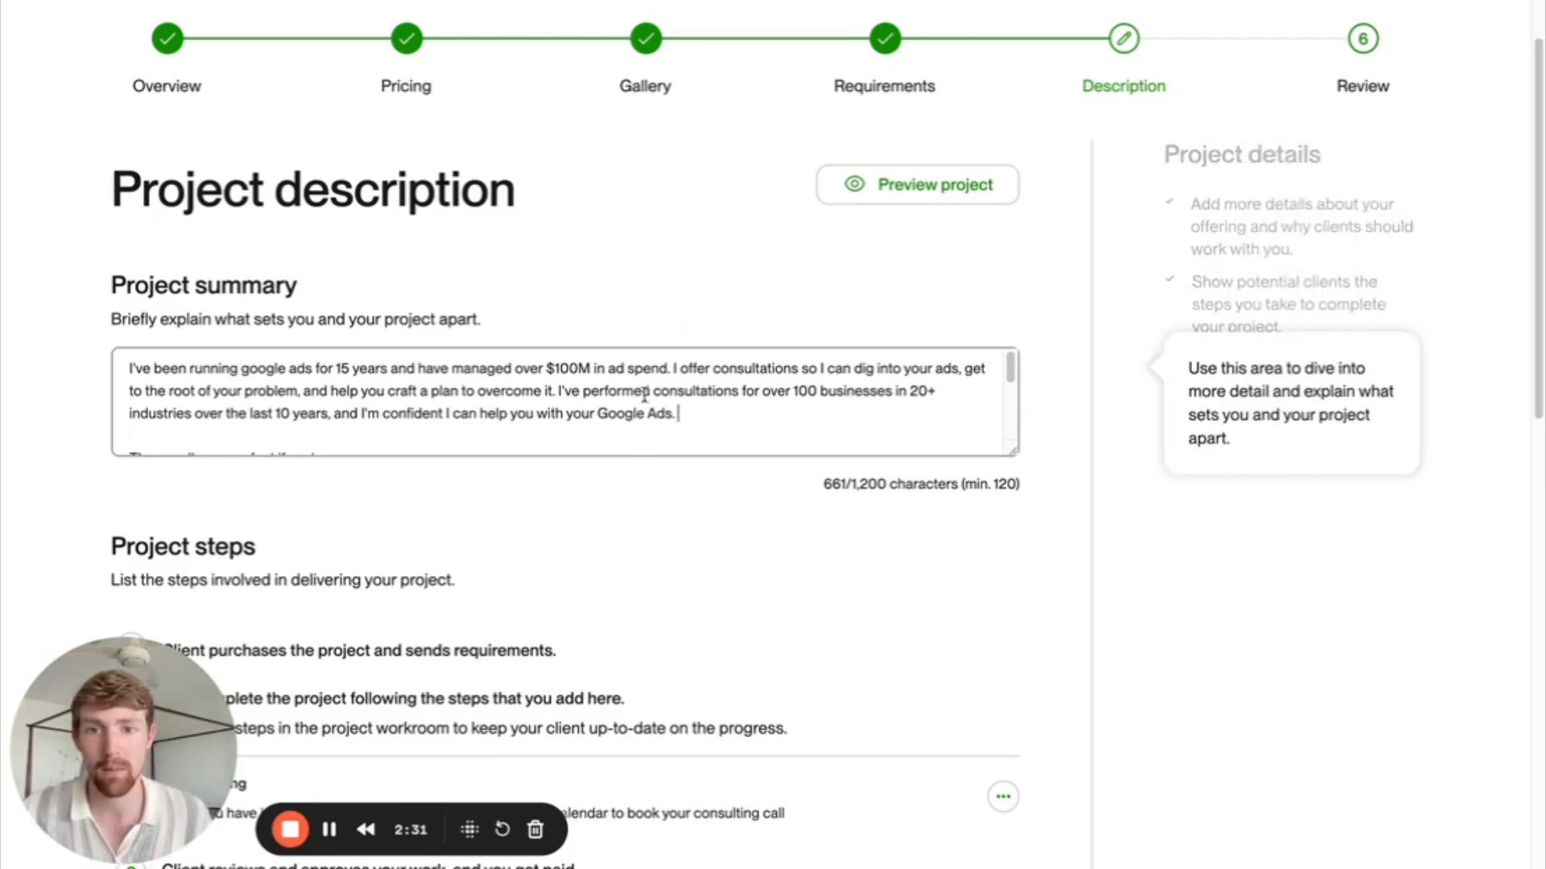
left_click_drag(672, 410, 114, 355)
scroll(326, 443, "down", 3)
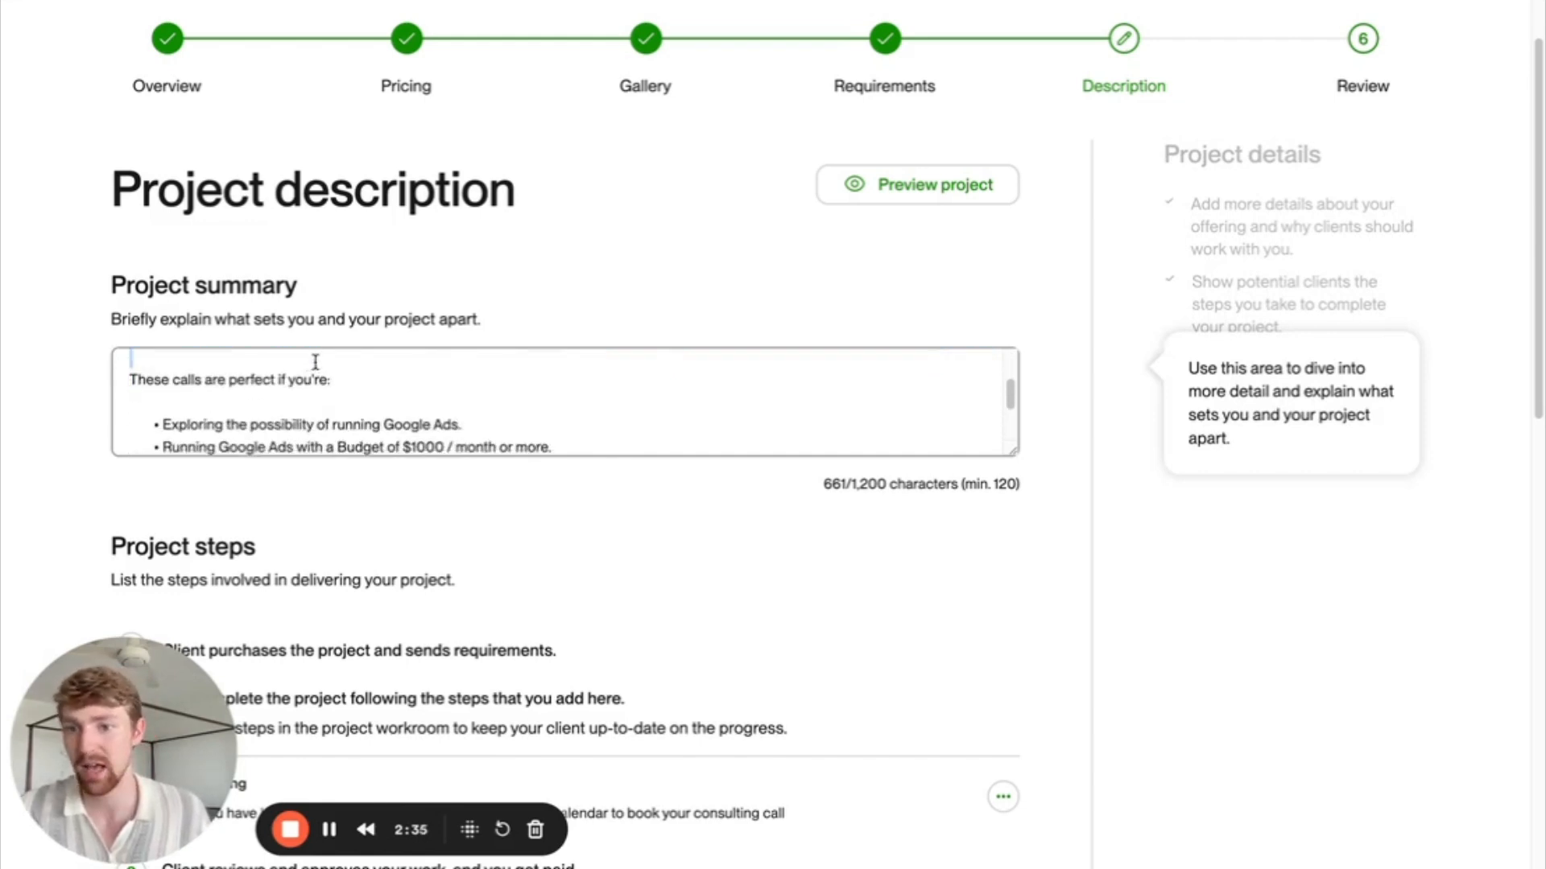
Examine the summary's "These calls are perfect if you're:" line and the bullet about exploring Google Ads.
triple_click(354, 374)
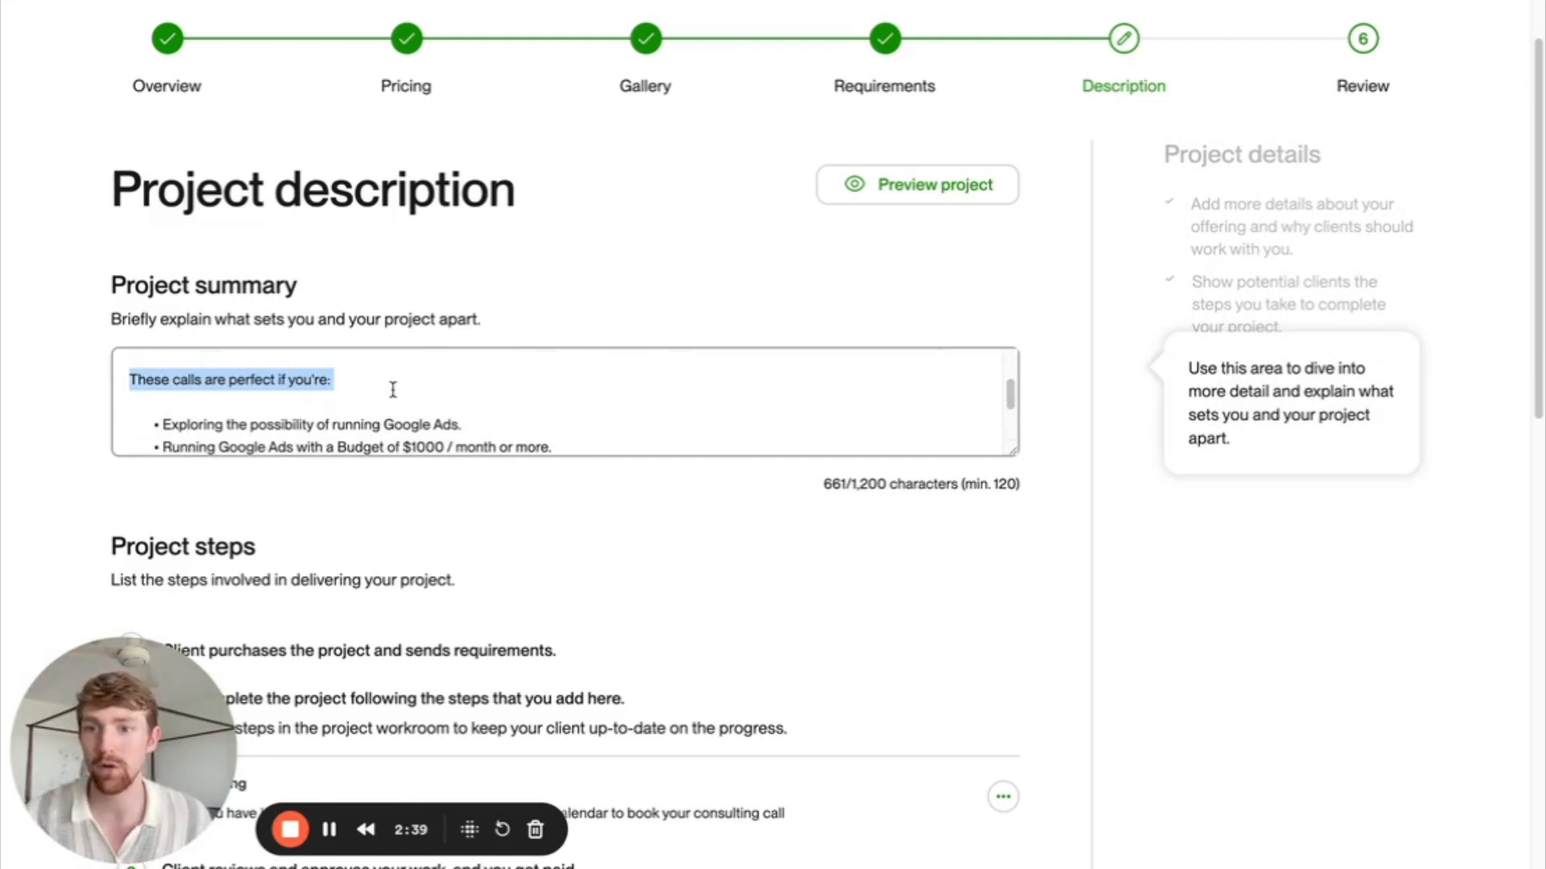
scroll(391, 389, "down", 2)
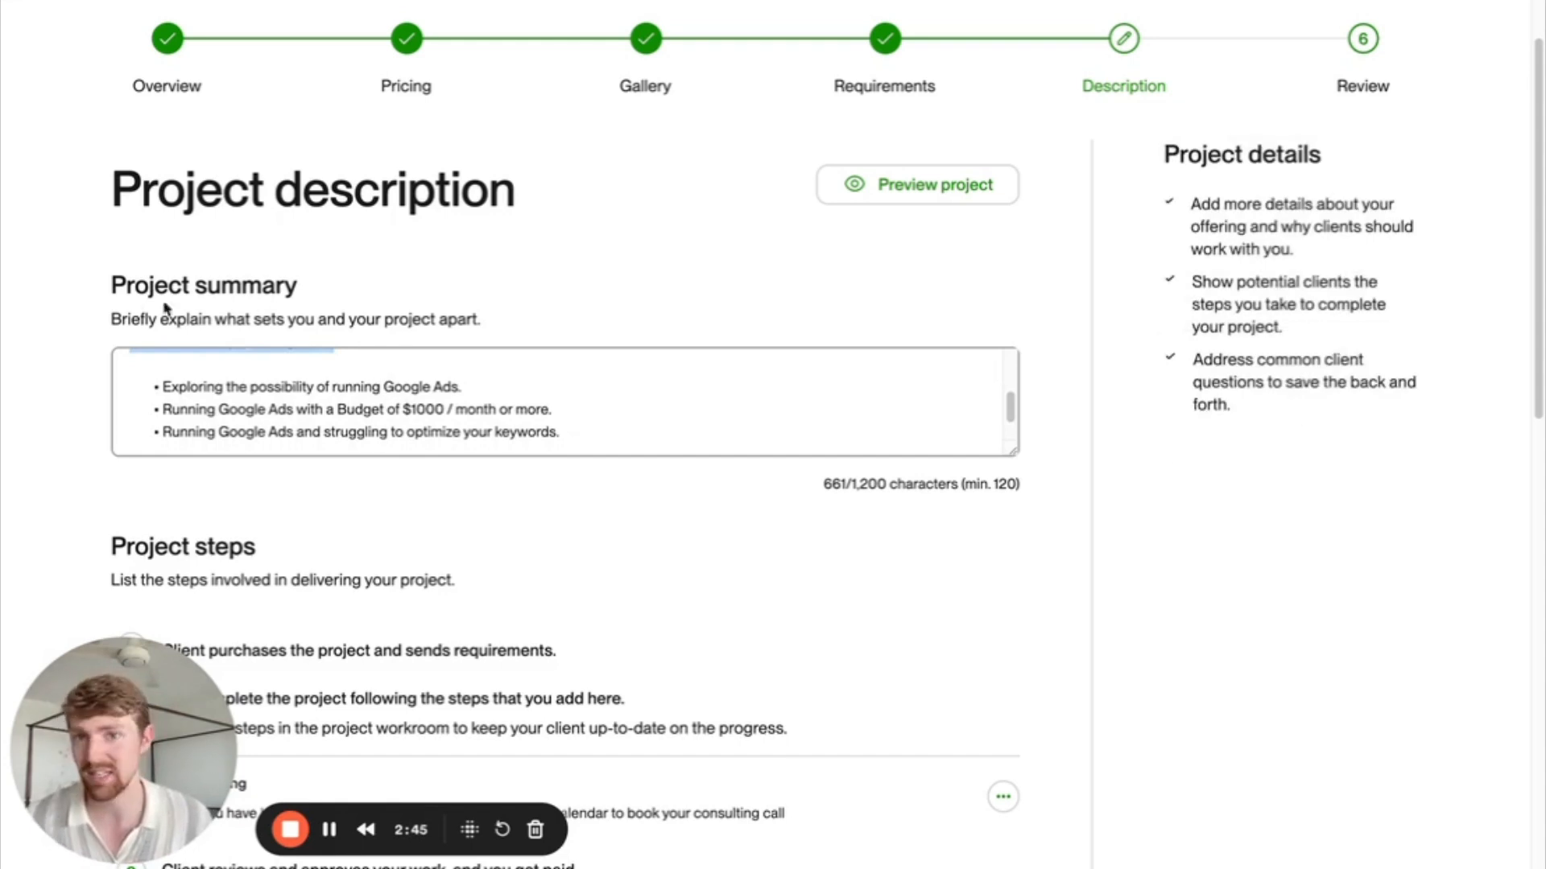
left_click(162, 387)
left_click_drag(162, 387, 224, 388)
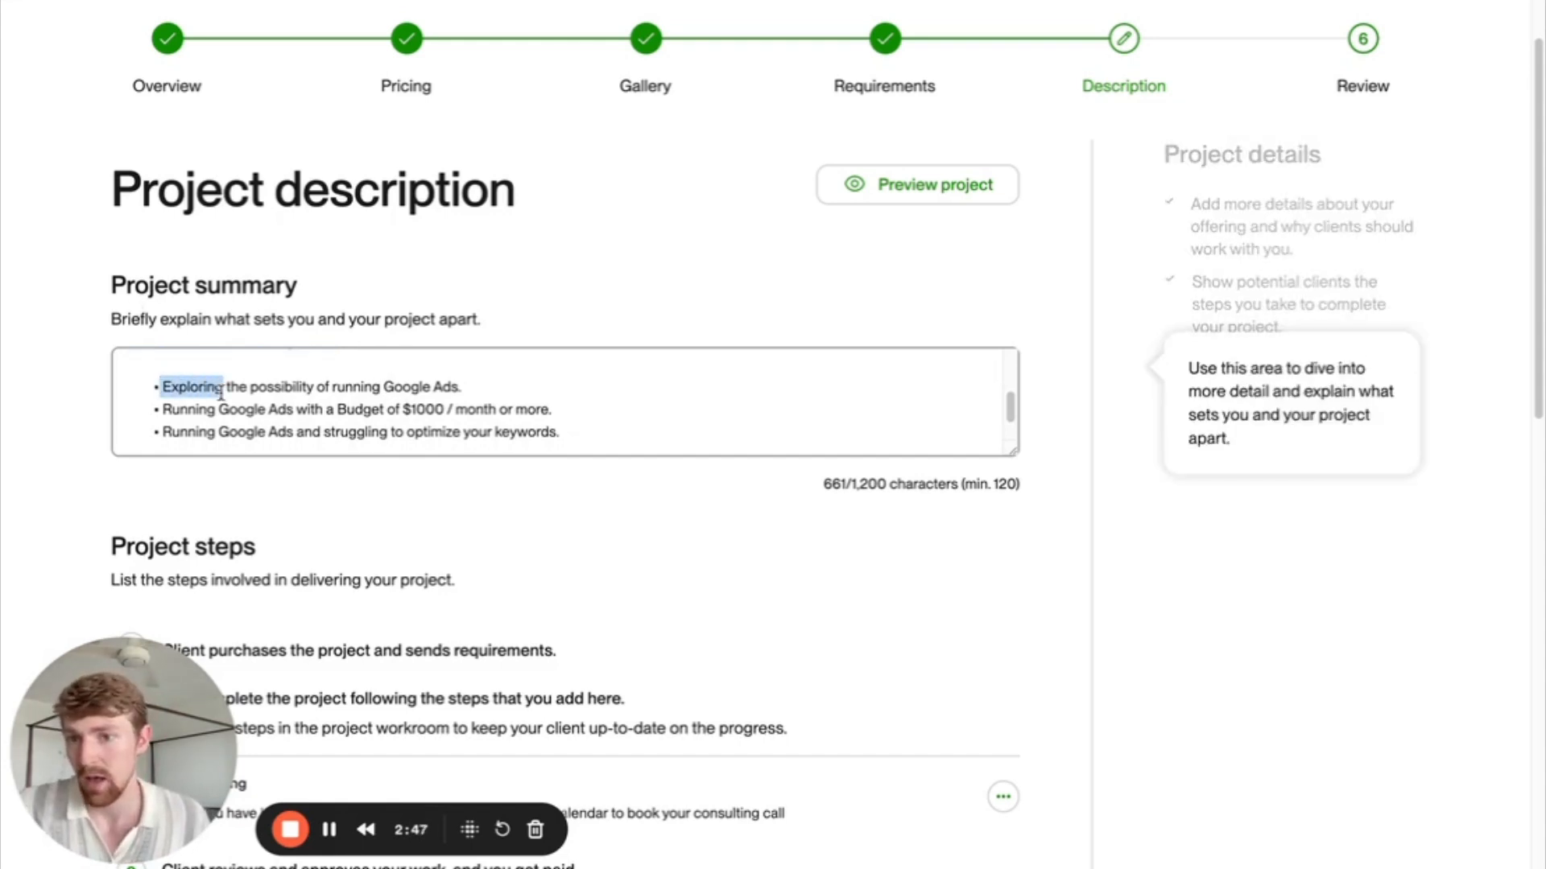
scroll(223, 388, "up", 1)
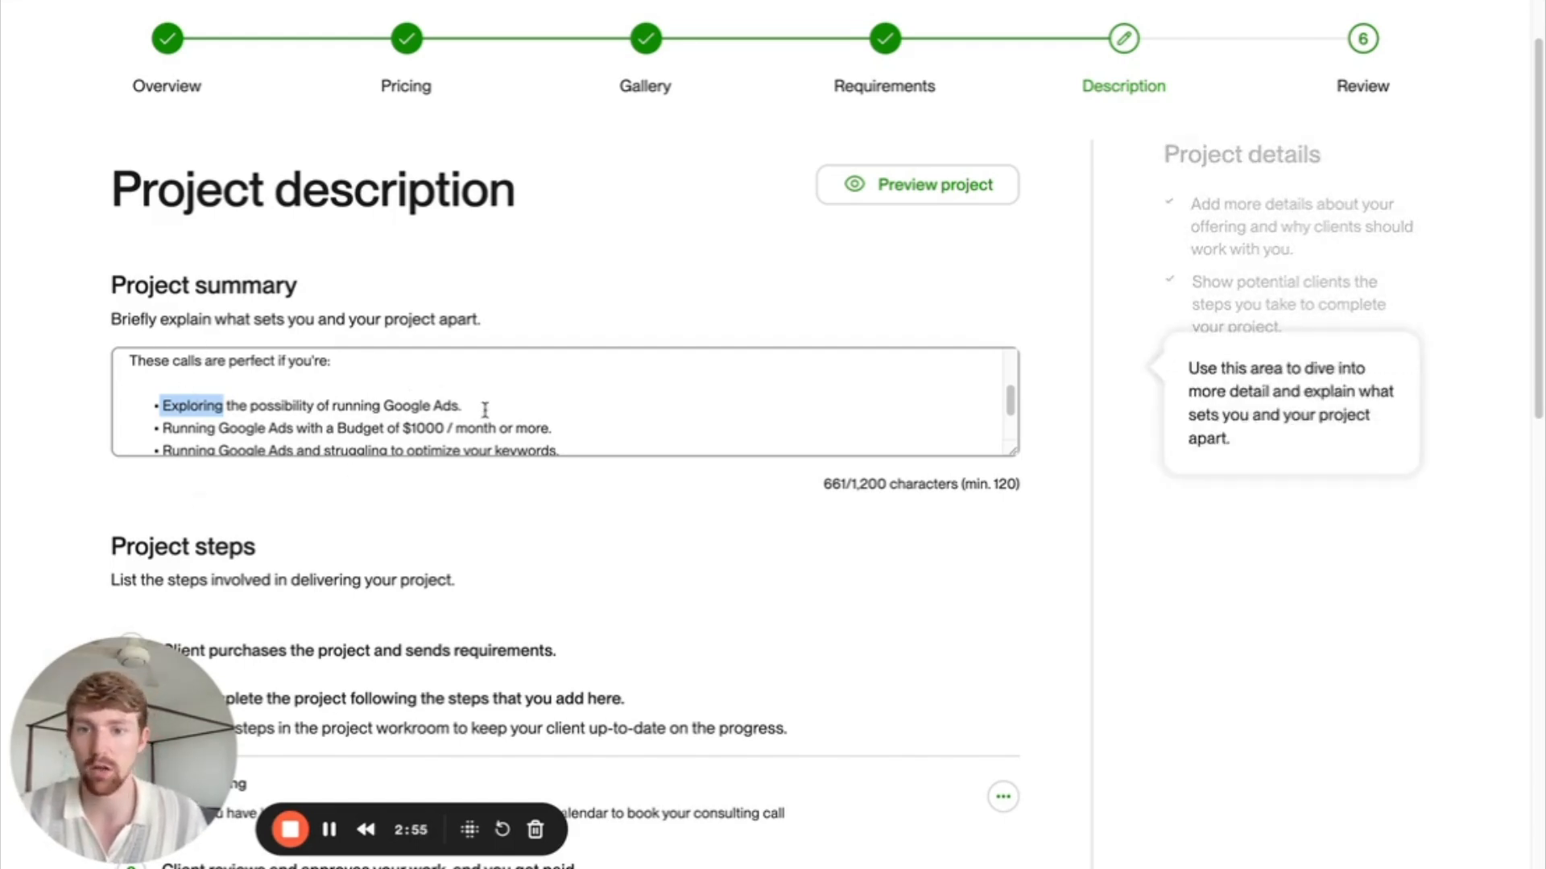
scroll(475, 426, "down", 1)
scroll(175, 411, "up", 1)
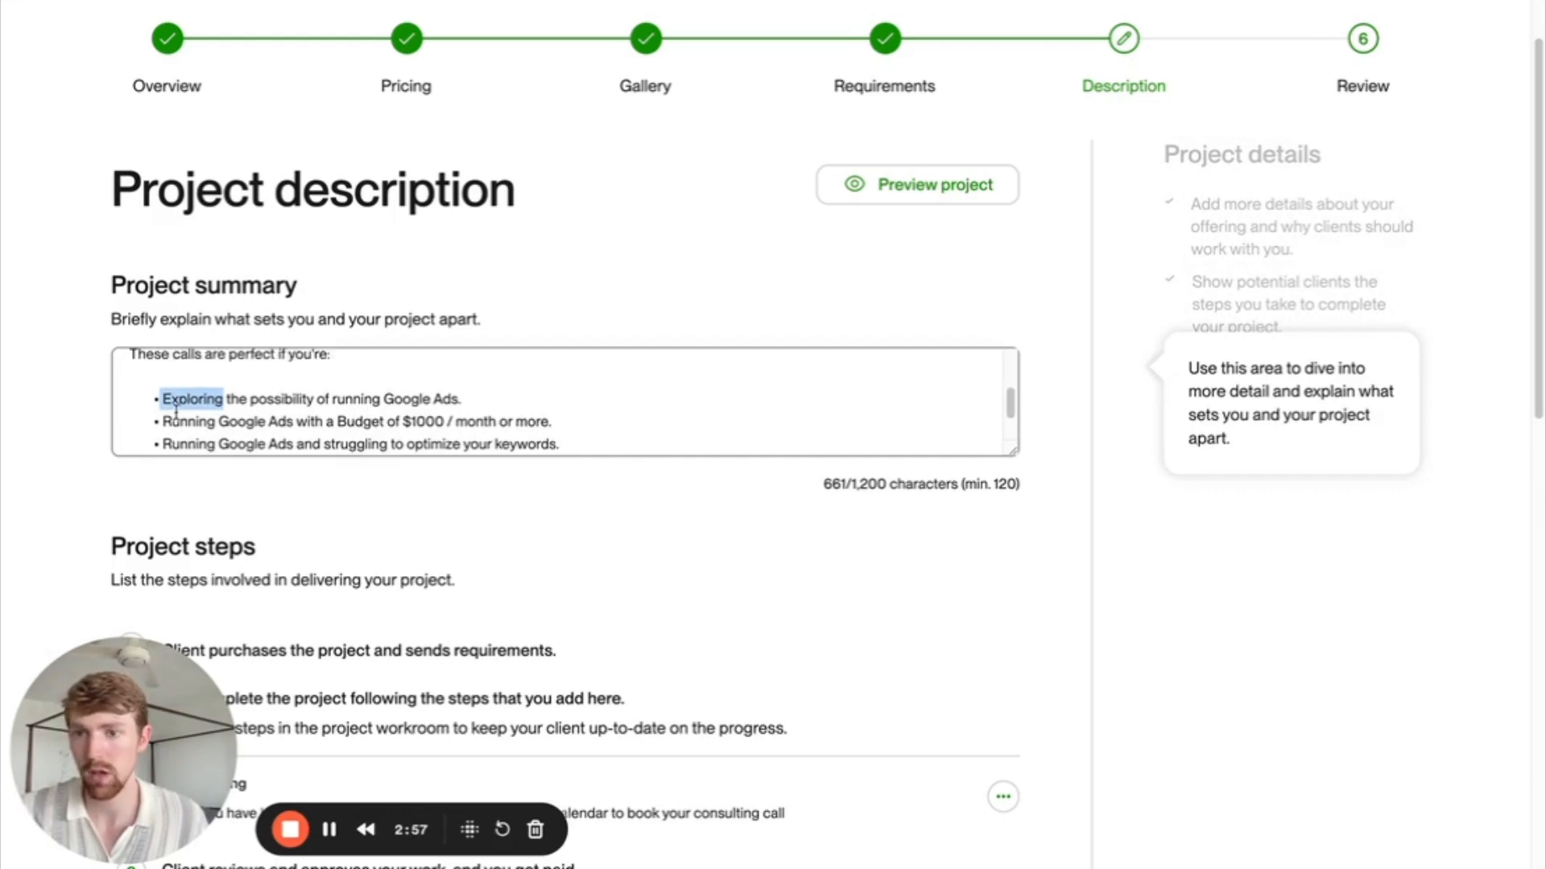
scroll(179, 408, "down", 1)
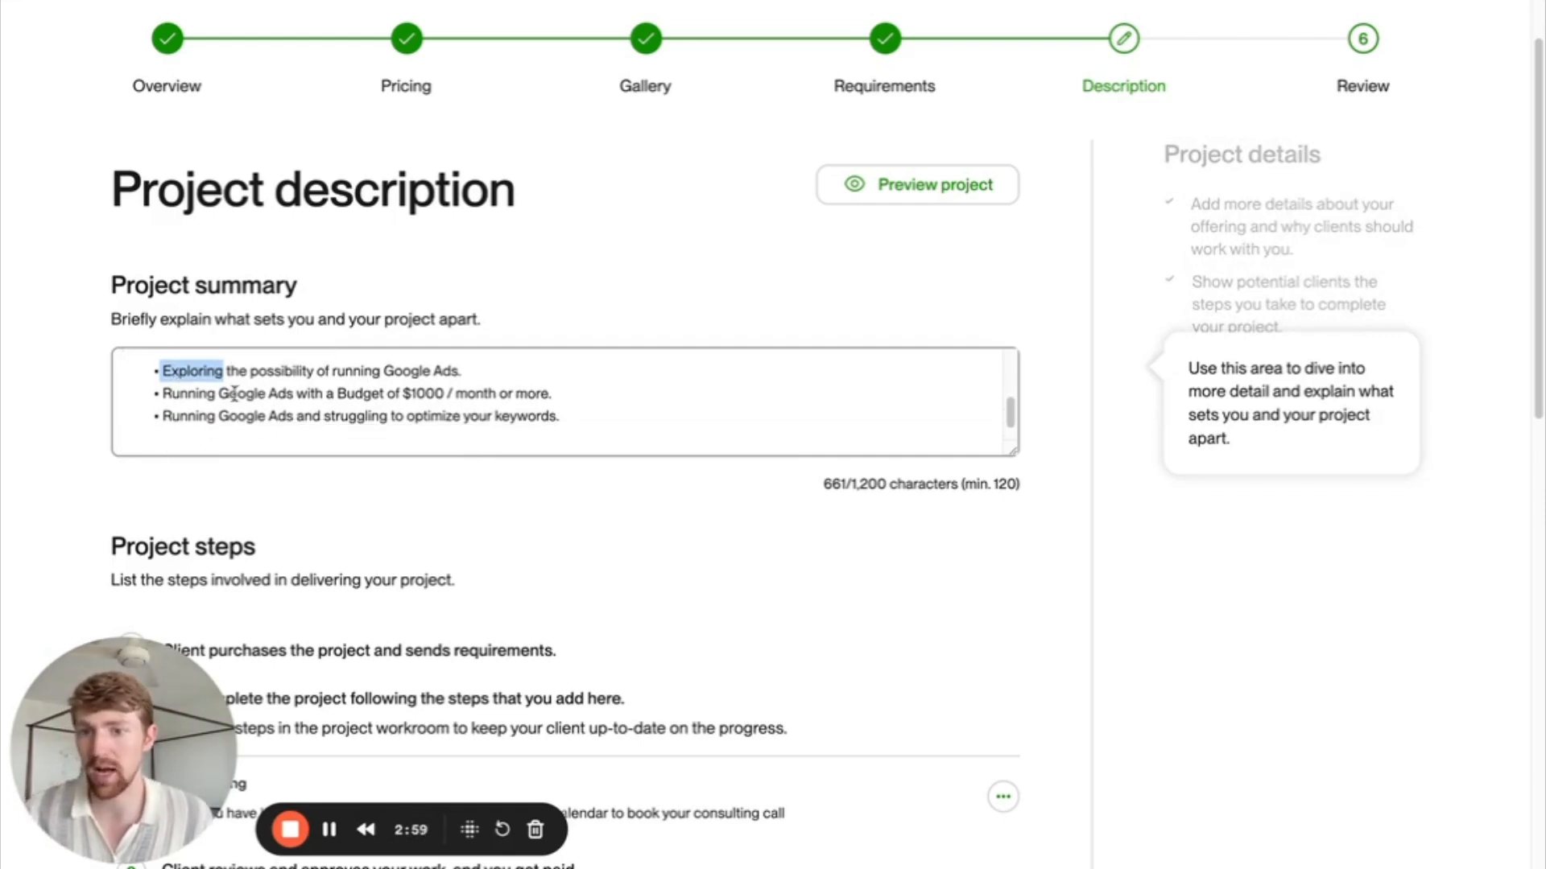
Review the summary bullets about a budget of $1000 / month or more and struggling to optimize keywords.
left_click(572, 417)
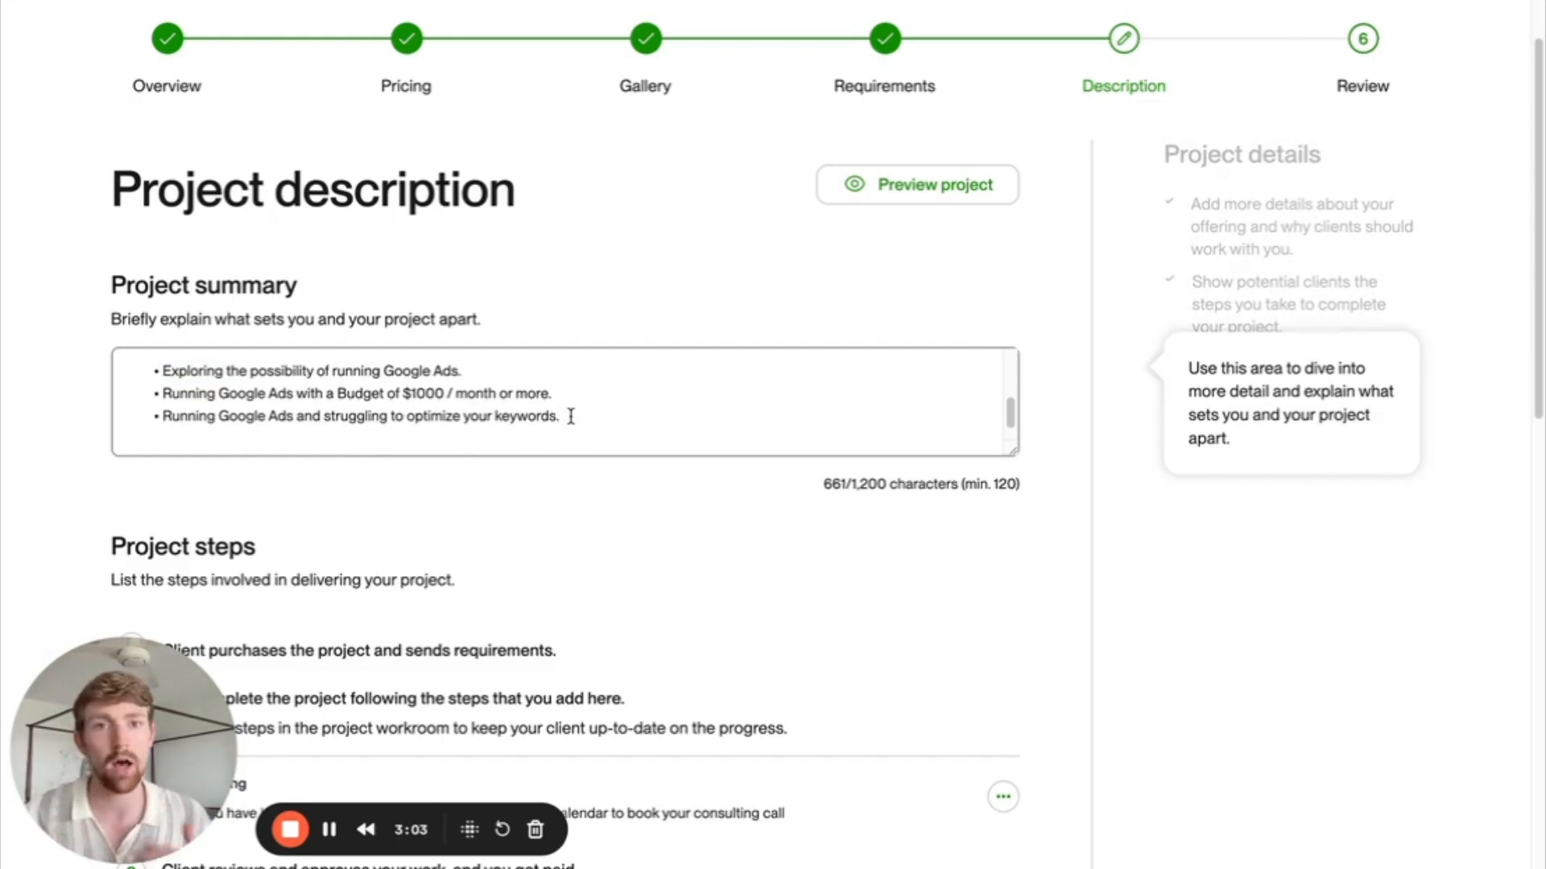
scroll(564, 412, "up", 1)
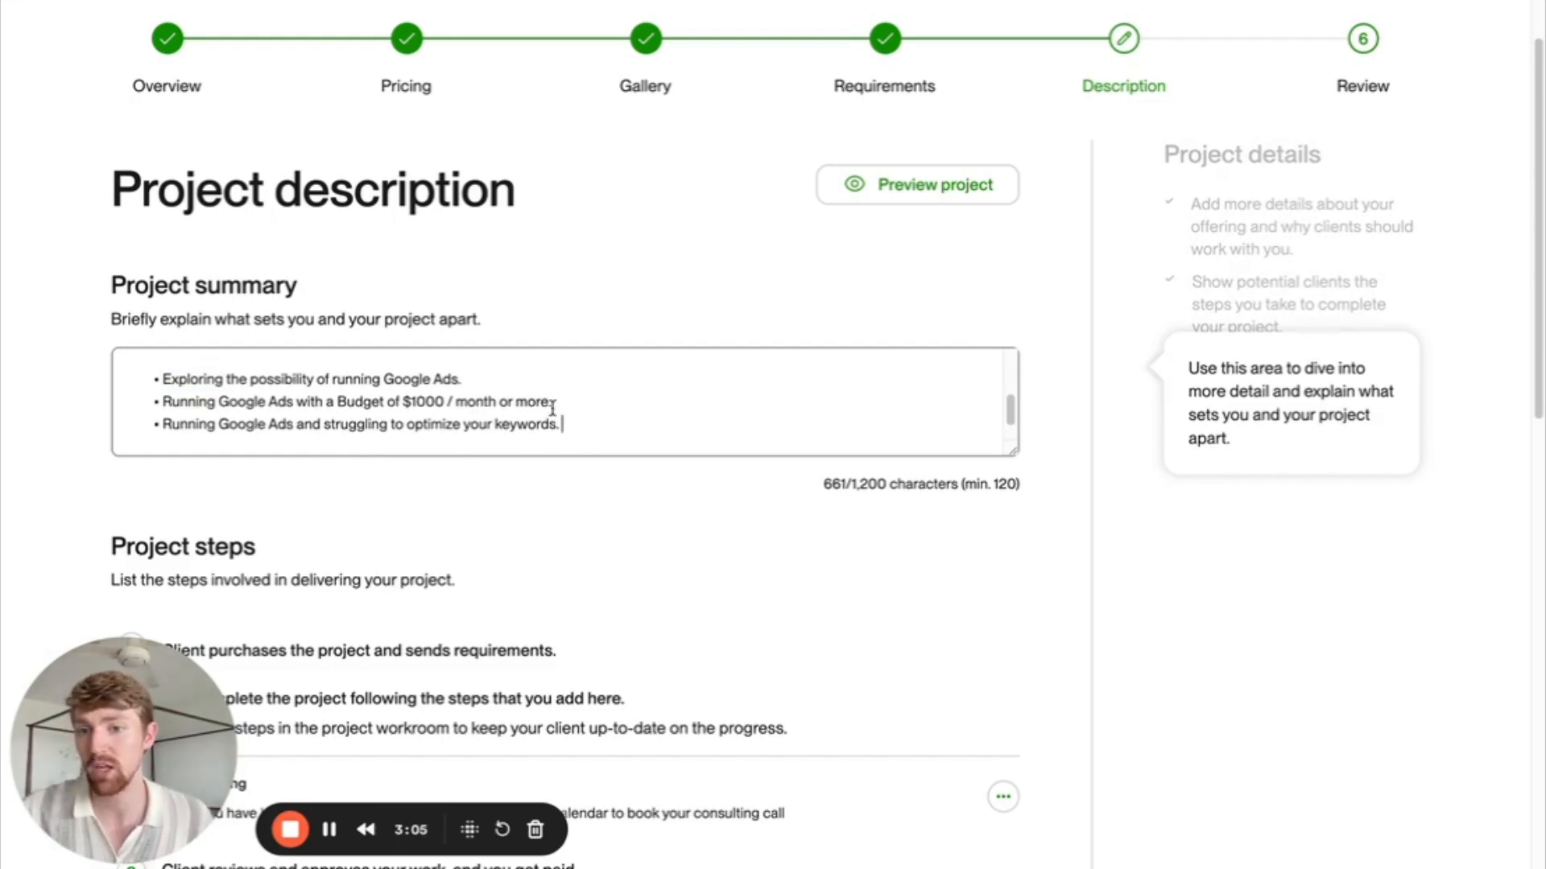
left_click(166, 298)
left_click(191, 365)
left_click(159, 381)
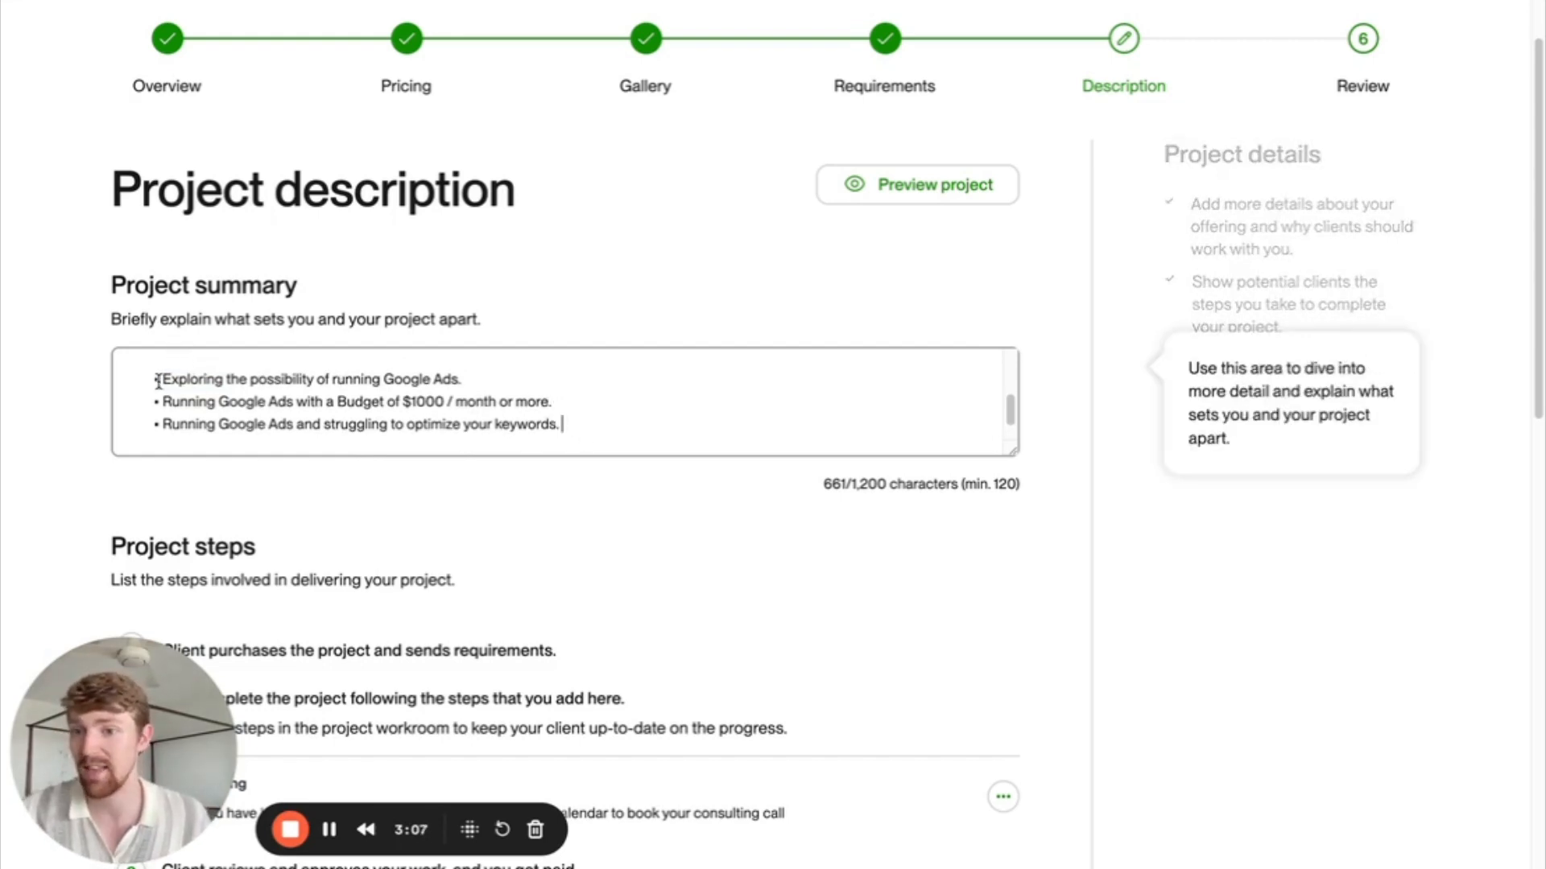
left_click_drag(161, 396, 551, 391)
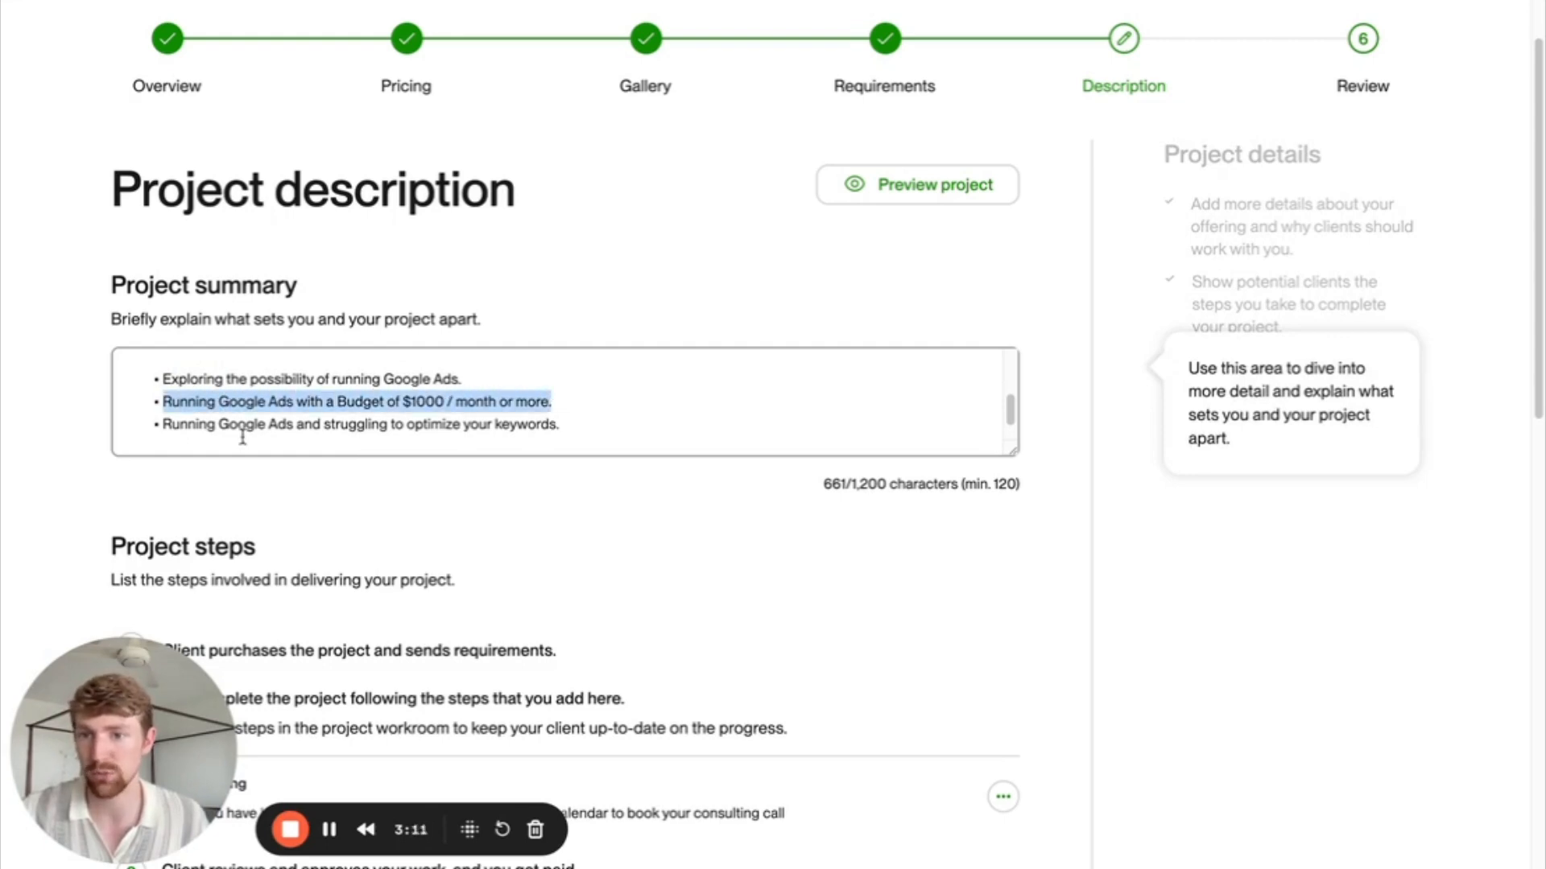
left_click(168, 425)
left_click_drag(168, 425, 563, 415)
scroll(557, 390, "down", 1)
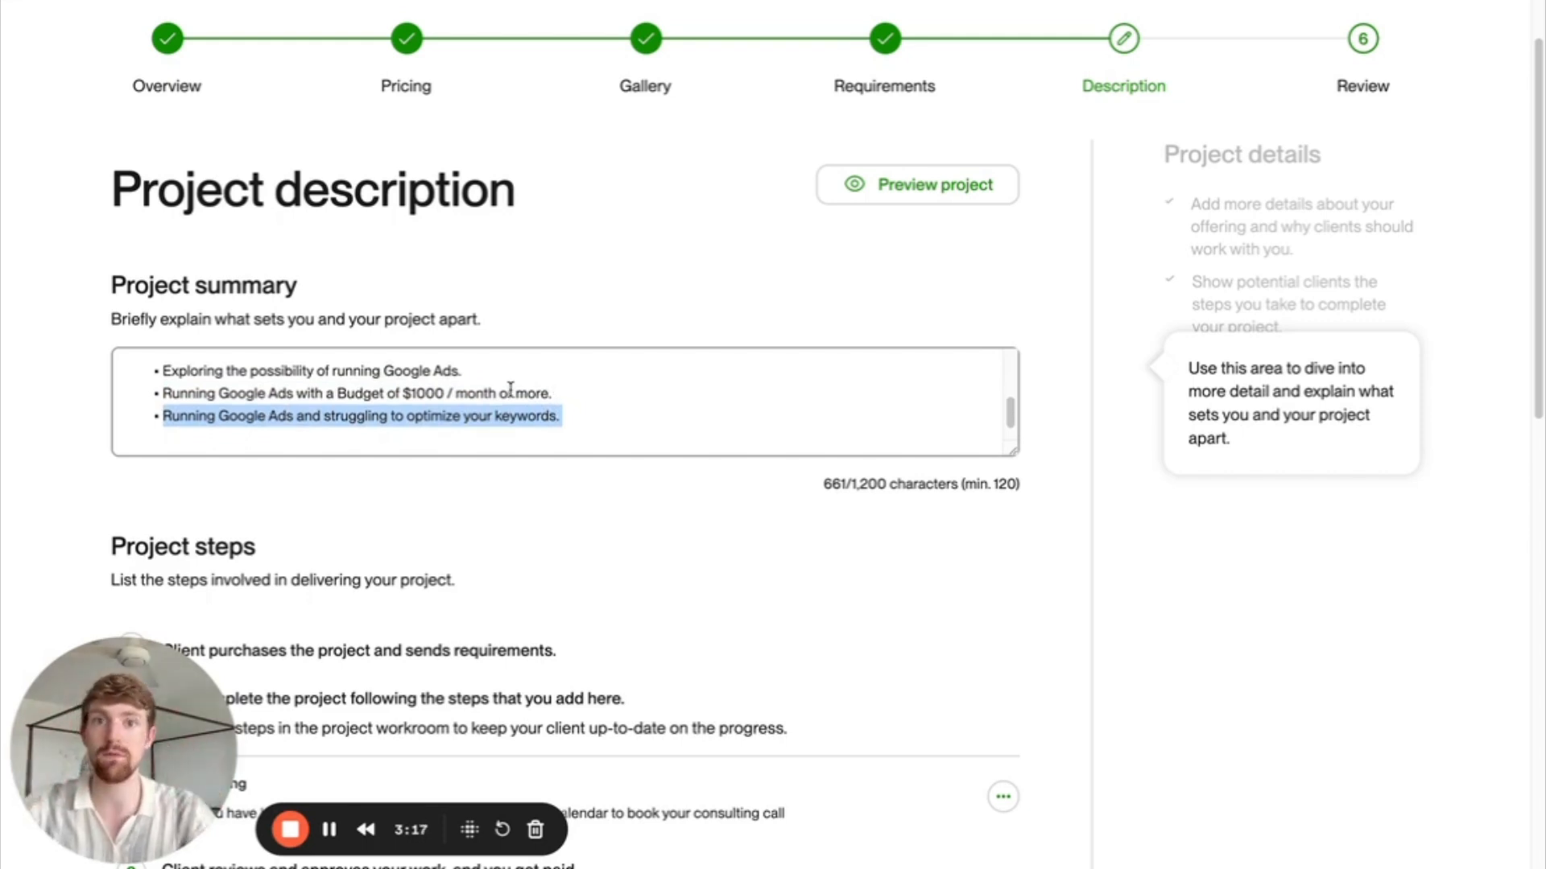
Examine the project summary's closing line inviting clients to send a message with questions about the consultations.
scroll(563, 413, "down", 3)
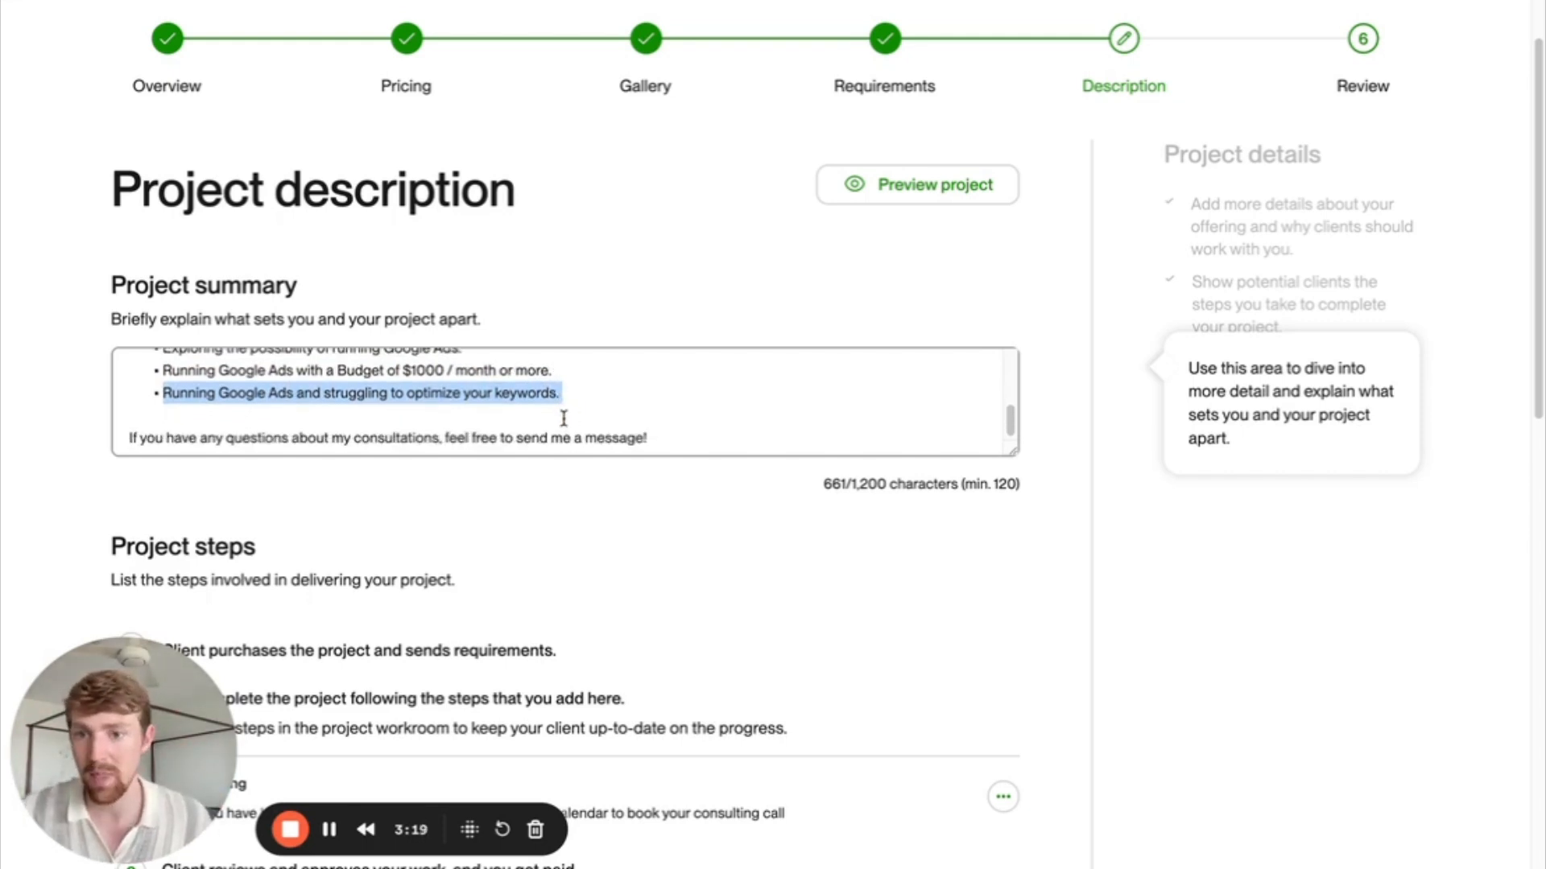
left_click_drag(129, 435, 671, 433)
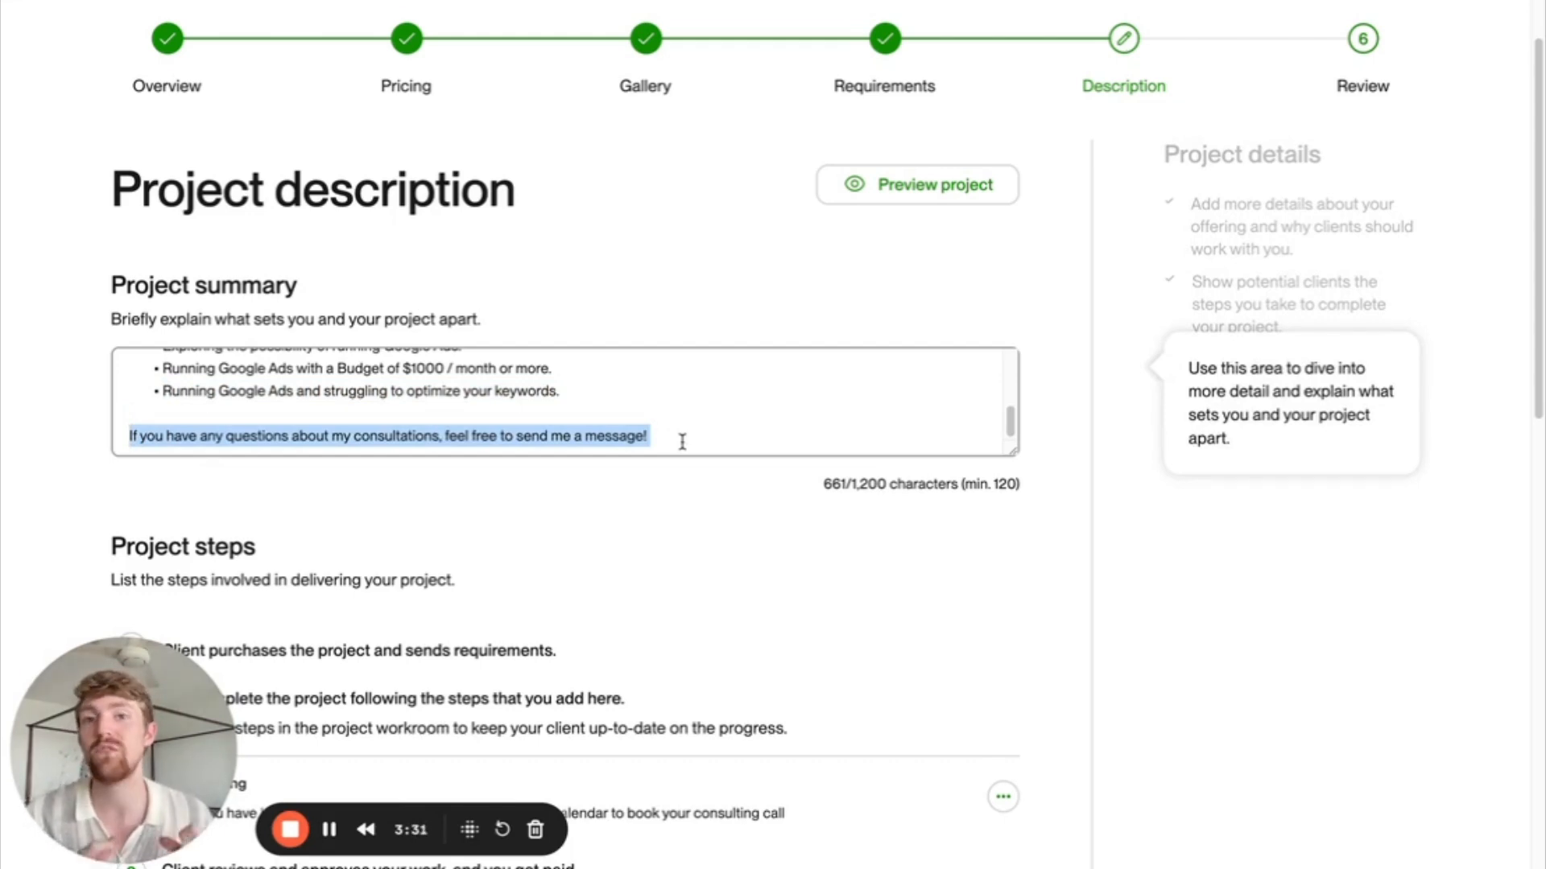
left_click(663, 417)
Examine the Scheduling step under Project steps and its description about sending a calendar to book the consulting call.
scroll(664, 423, "down", 3)
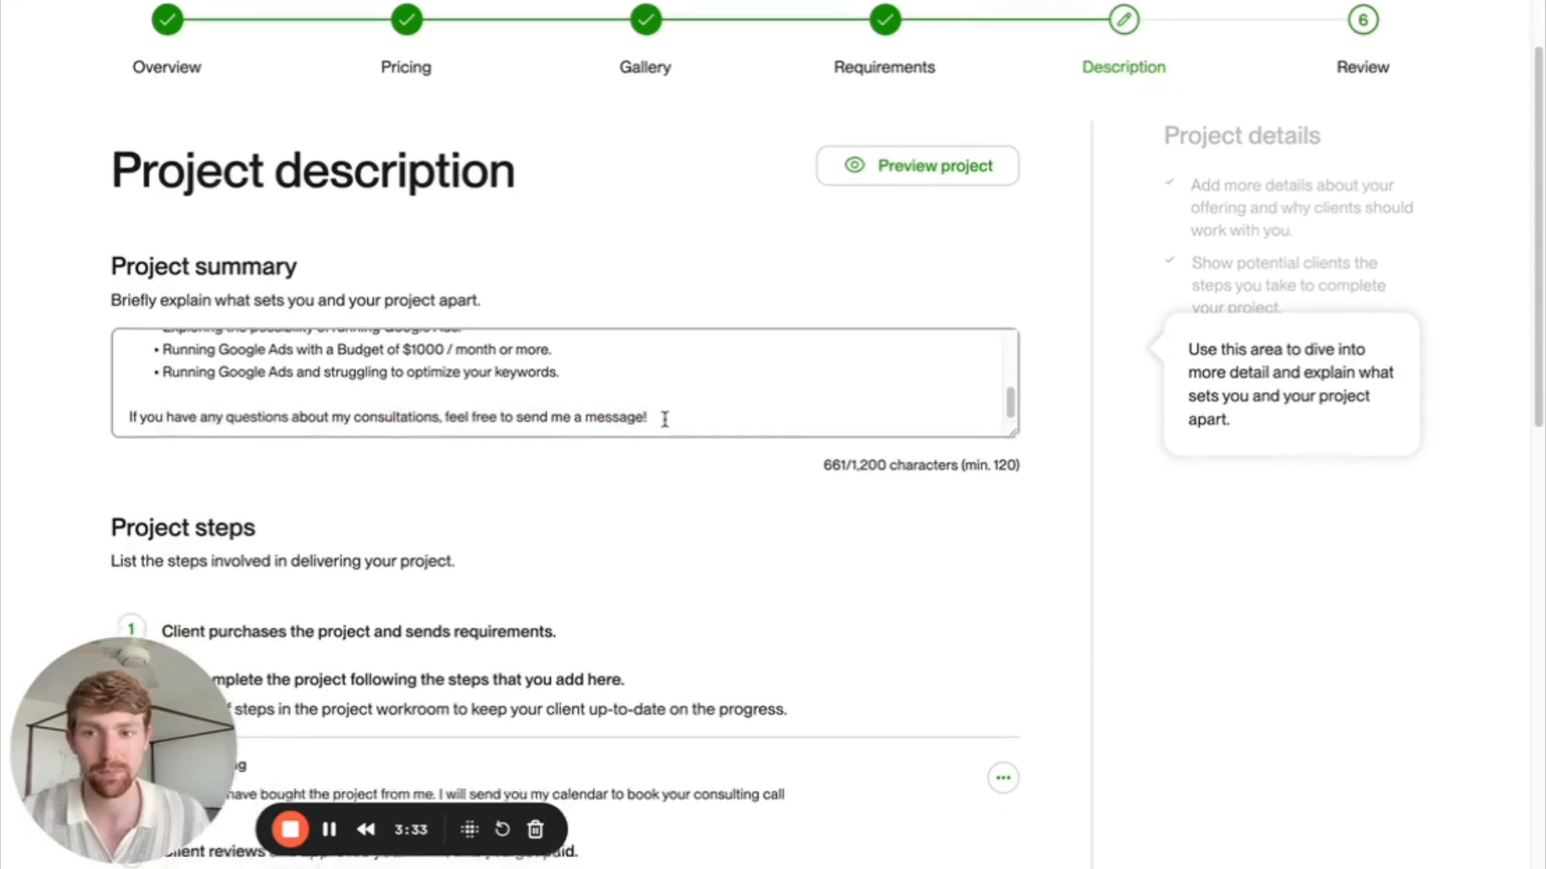
scroll(667, 427, "down", 2)
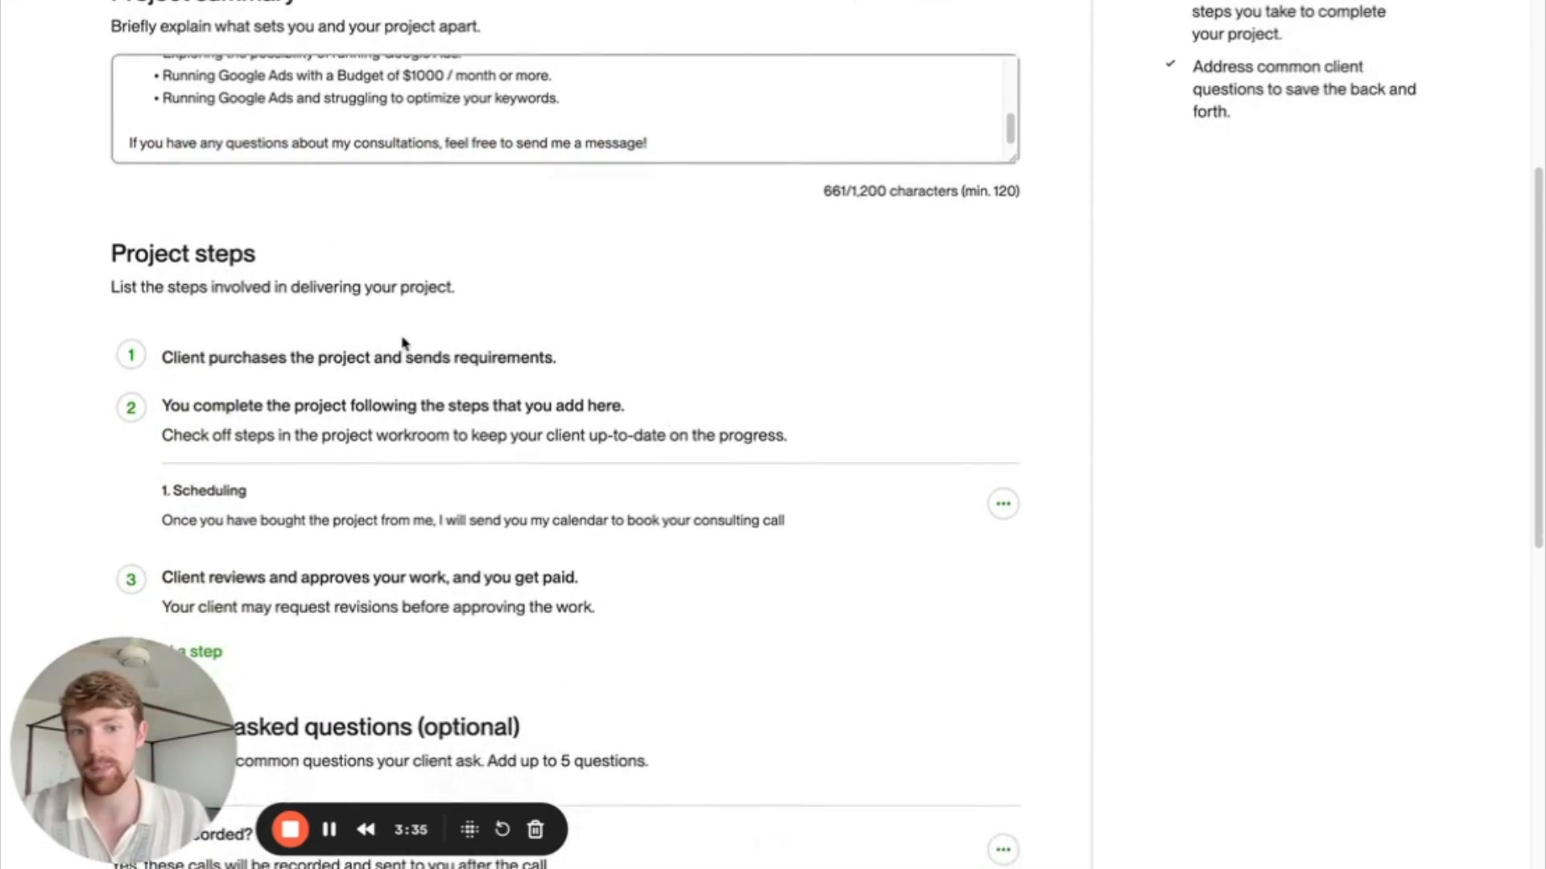
scroll(404, 346, "down", 1)
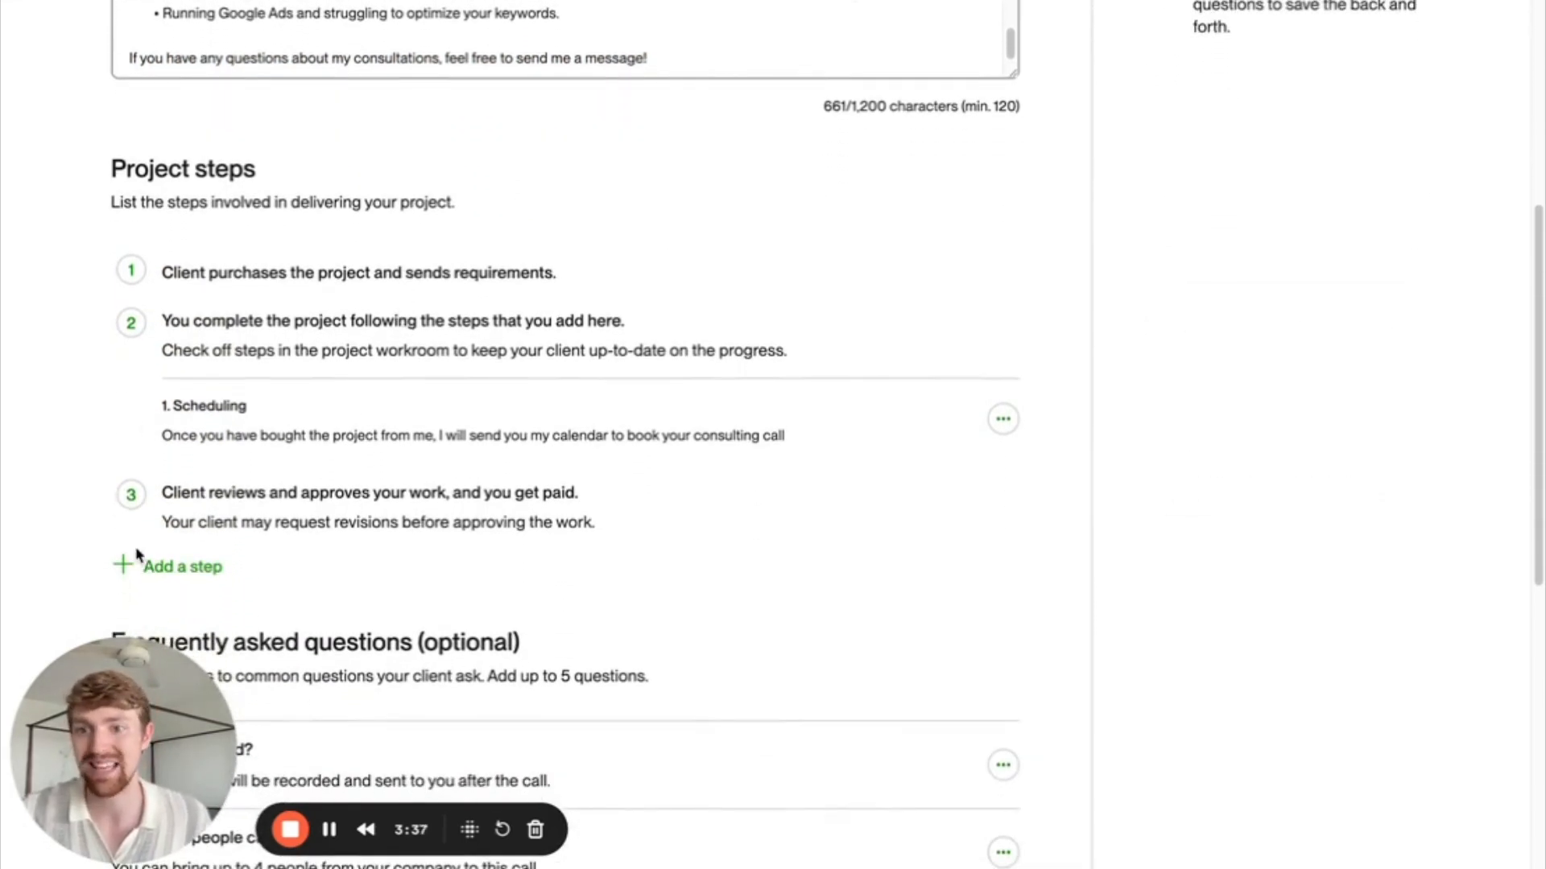
mouse_move(194, 314)
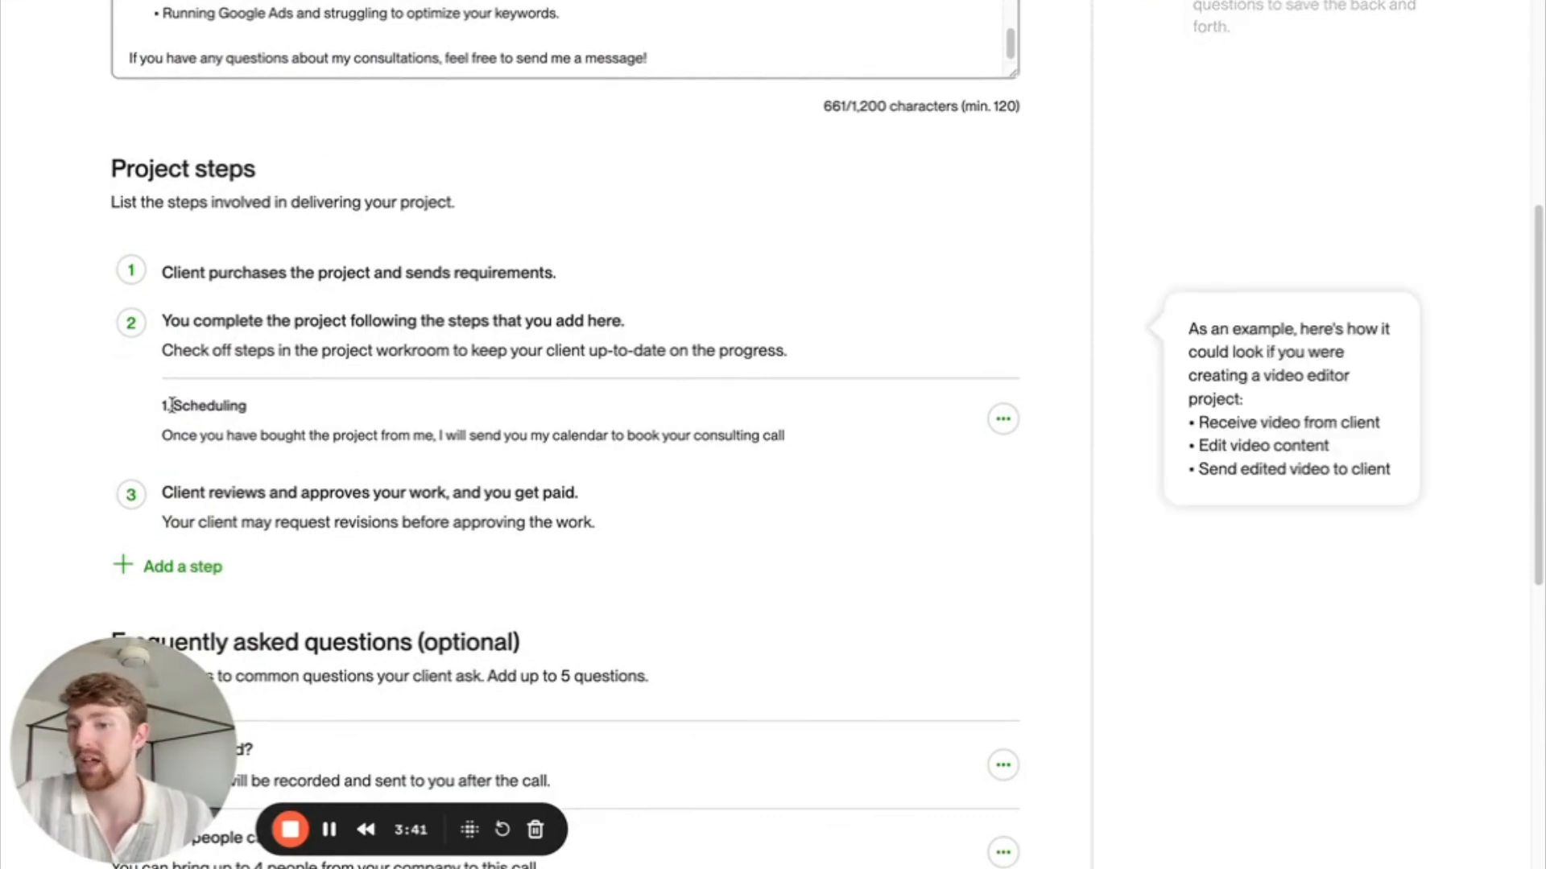
triple_click(257, 405)
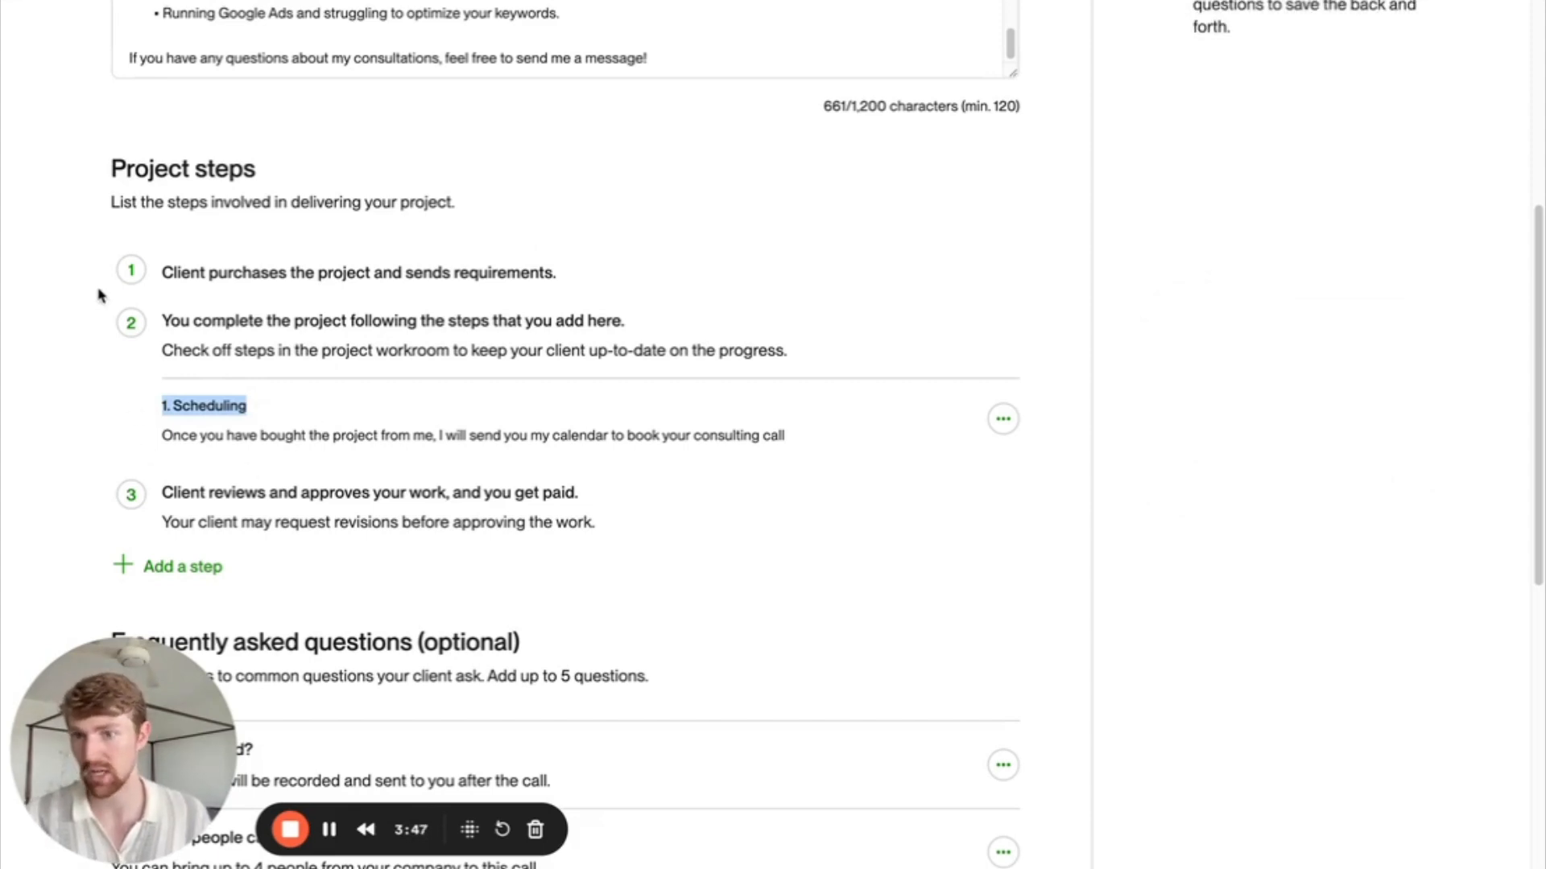
left_click(160, 409)
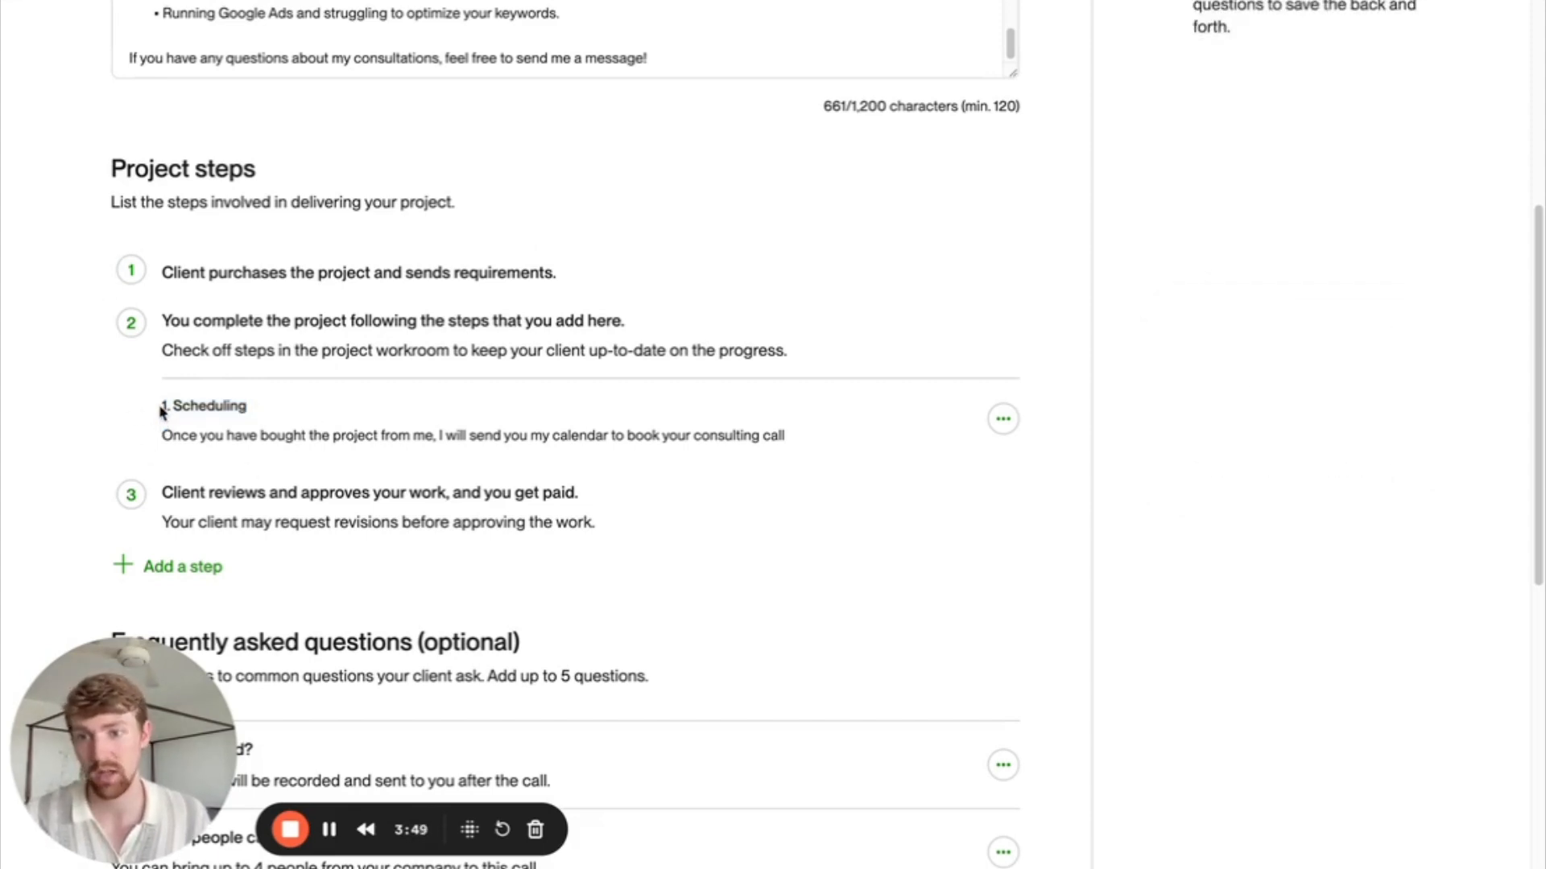
left_click_drag(160, 409, 256, 411)
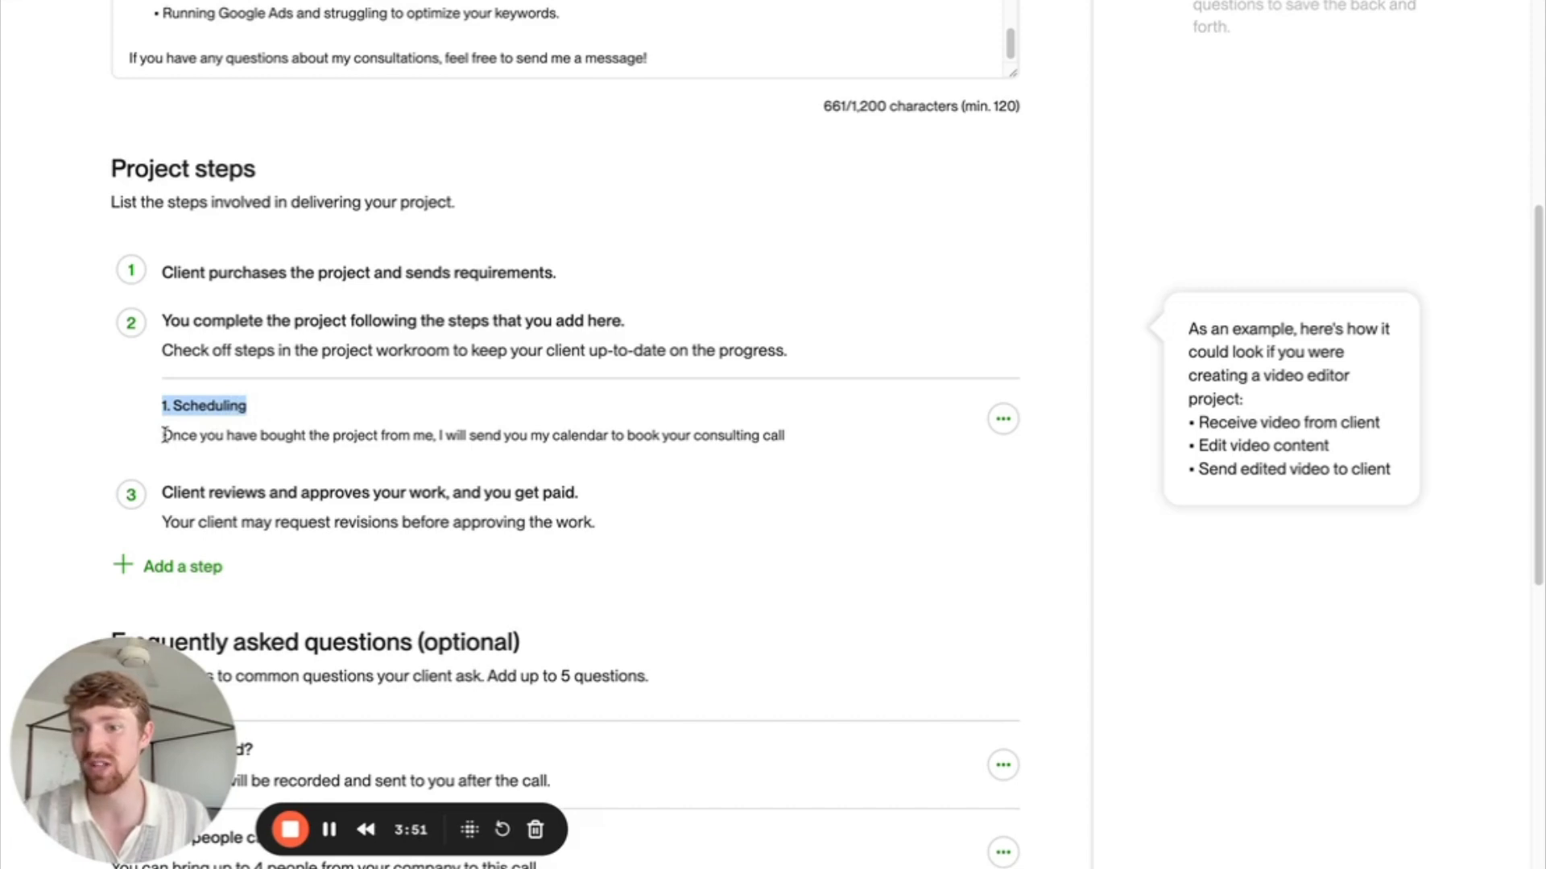
left_click_drag(164, 435, 814, 436)
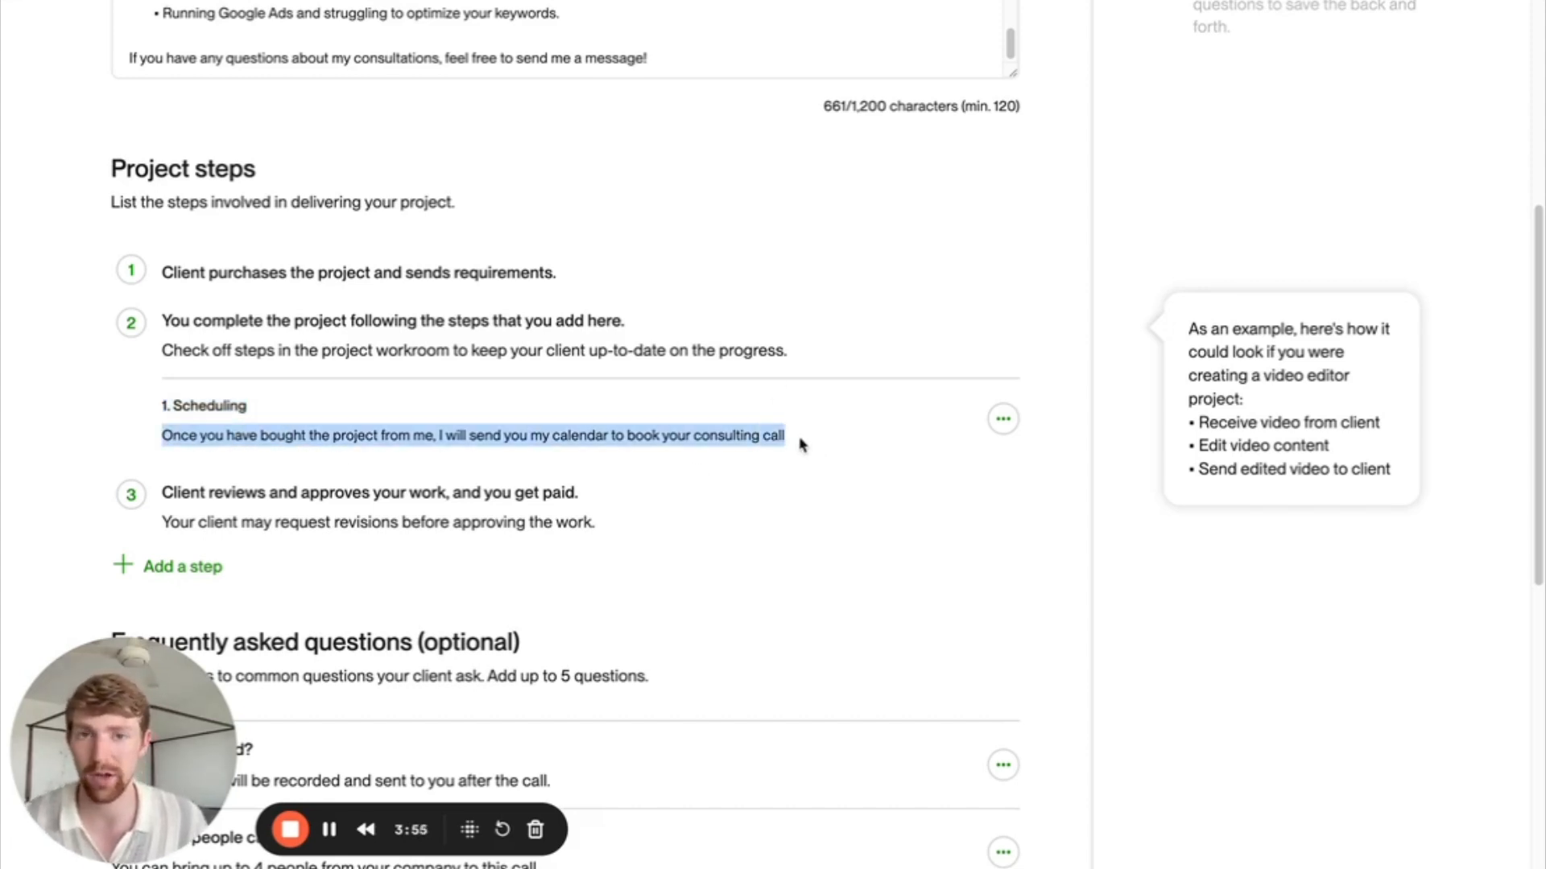
left_click(359, 459)
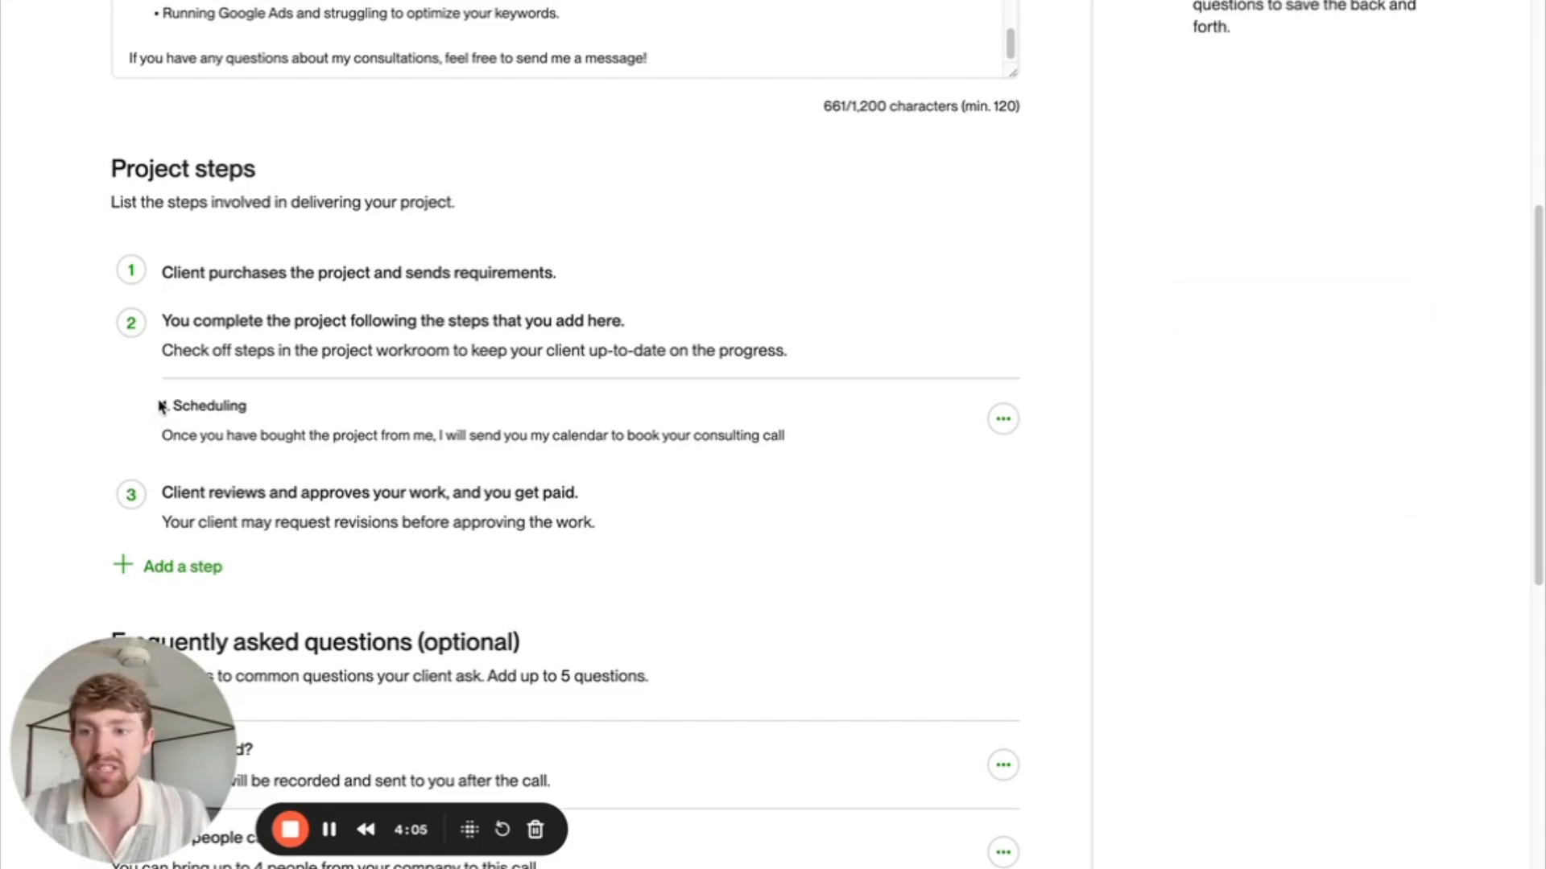
left_click_drag(161, 407, 801, 447)
left_click(701, 435)
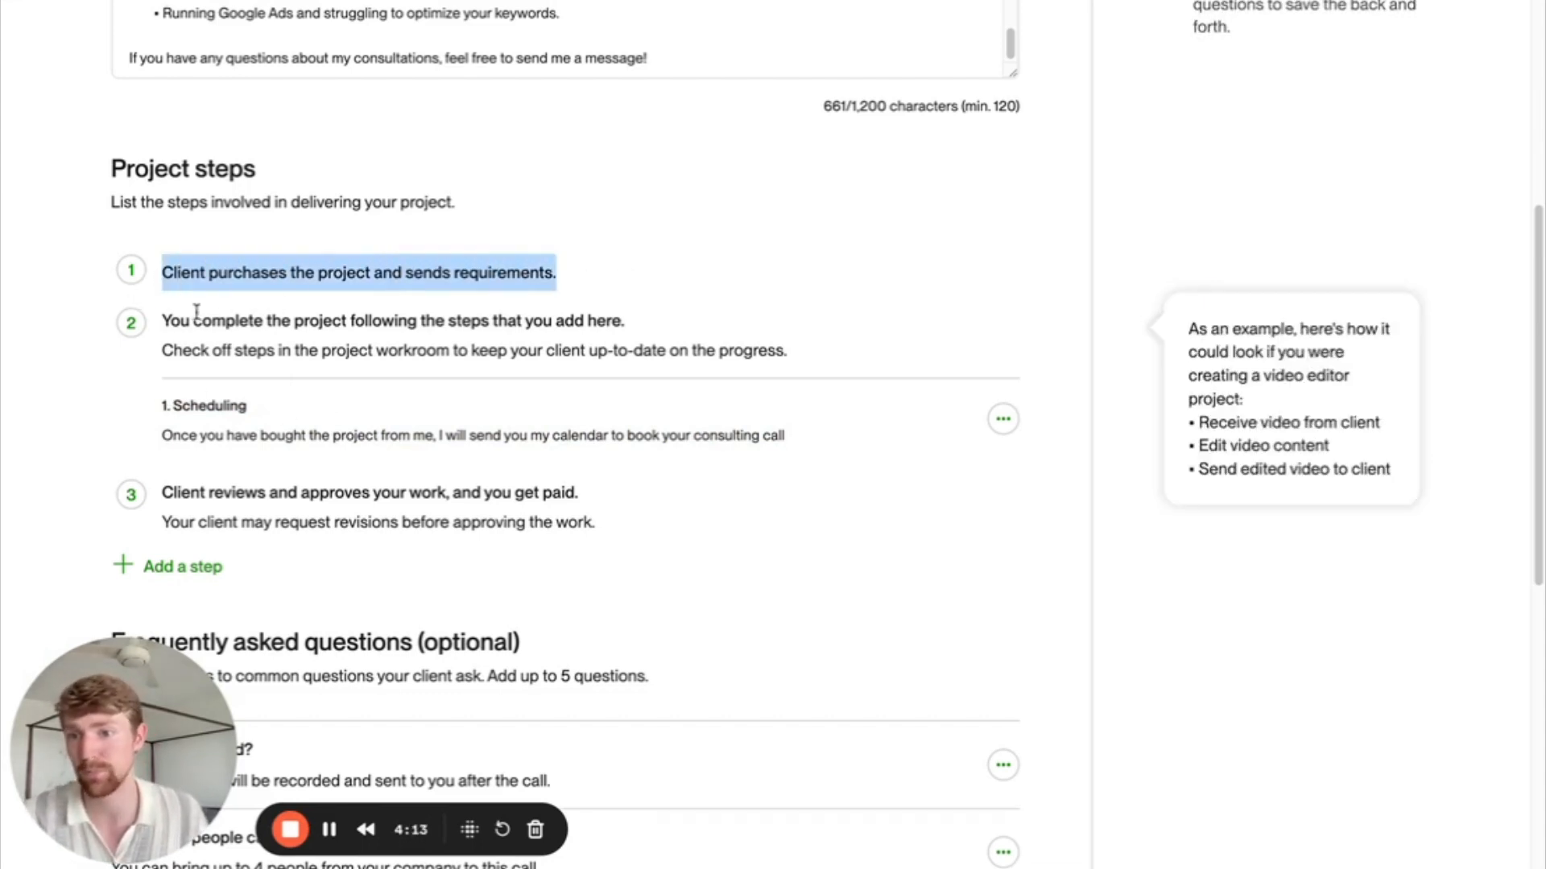
Review the numbered project stages about completing the project and the client approving the work.
left_click_drag(161, 314, 616, 318)
left_click(681, 312)
triple_click(682, 316)
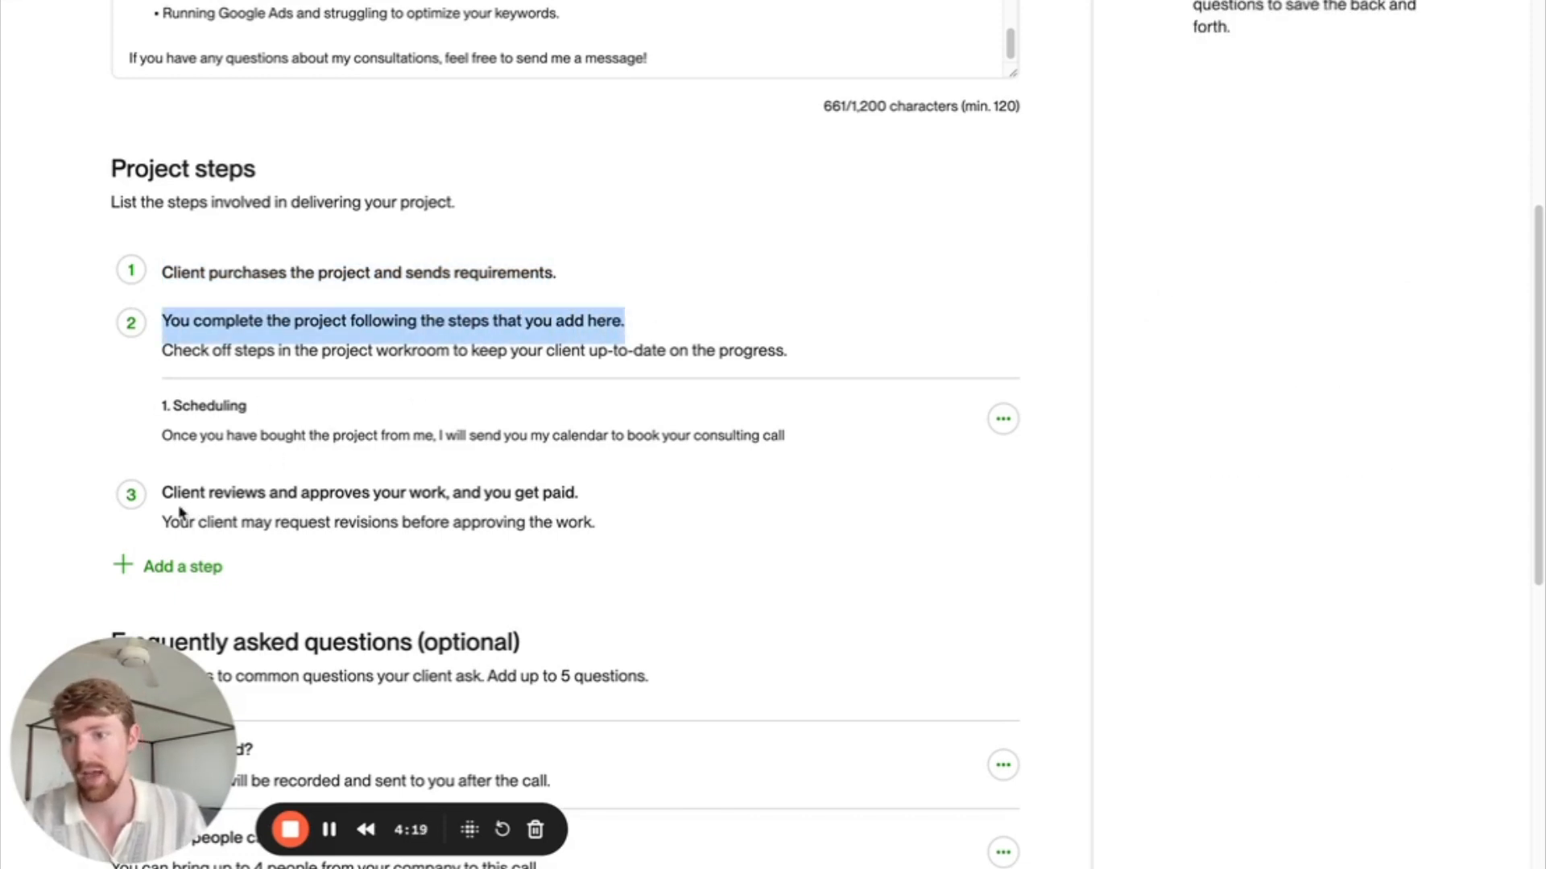
left_click_drag(161, 491, 622, 495)
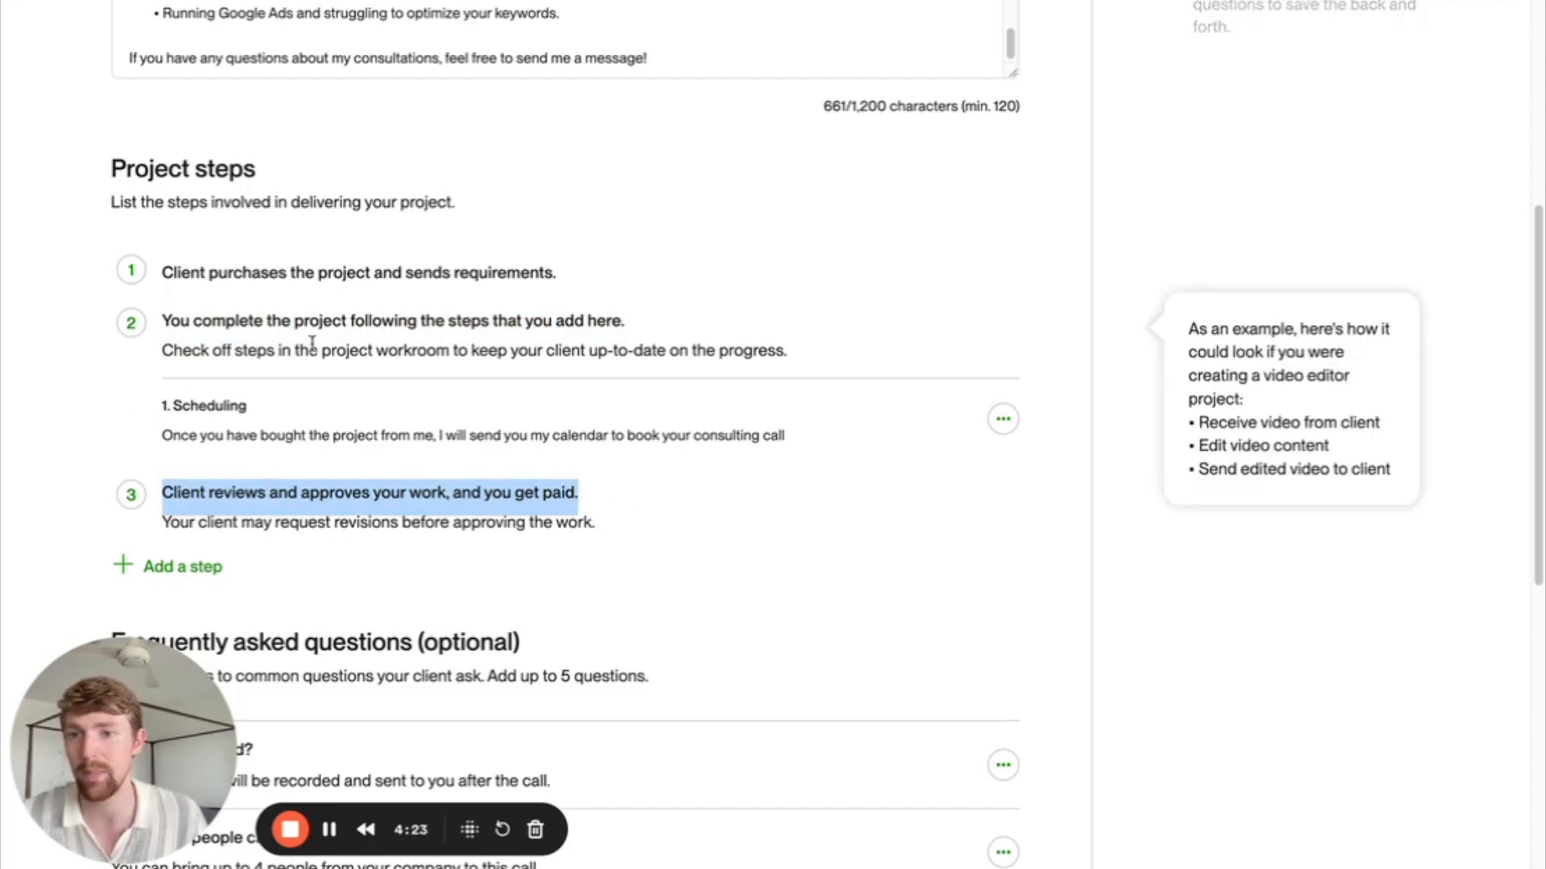
Review the frequently asked questions on call recording and how many people can join, and save the description to continue to the final review.
scroll(522, 498, "down", 3)
scroll(522, 497, "down", 2)
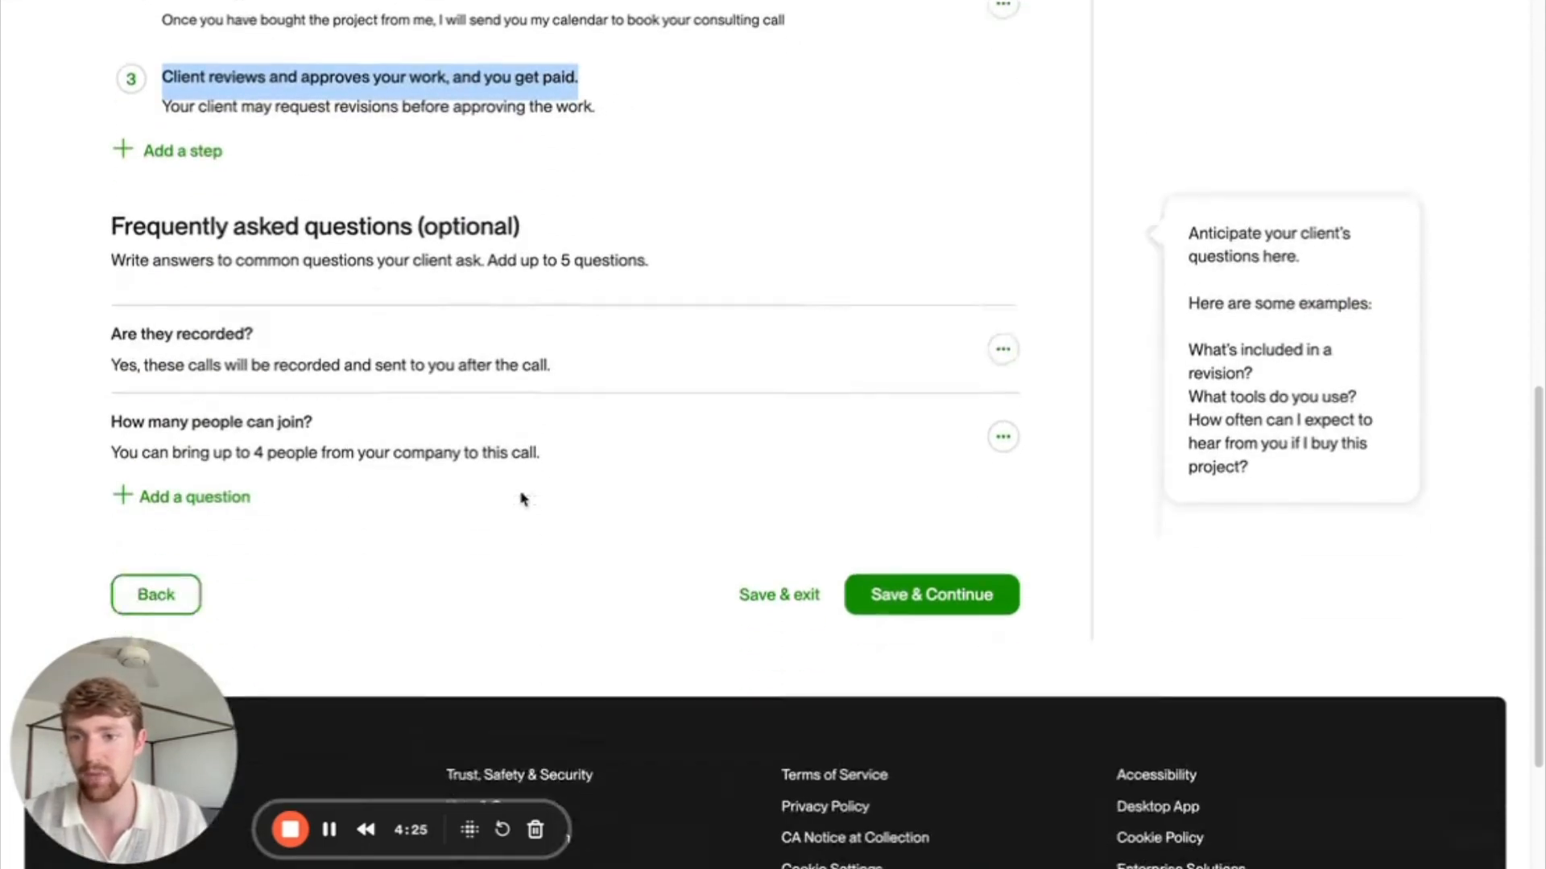
left_click_drag(65, 235, 518, 214)
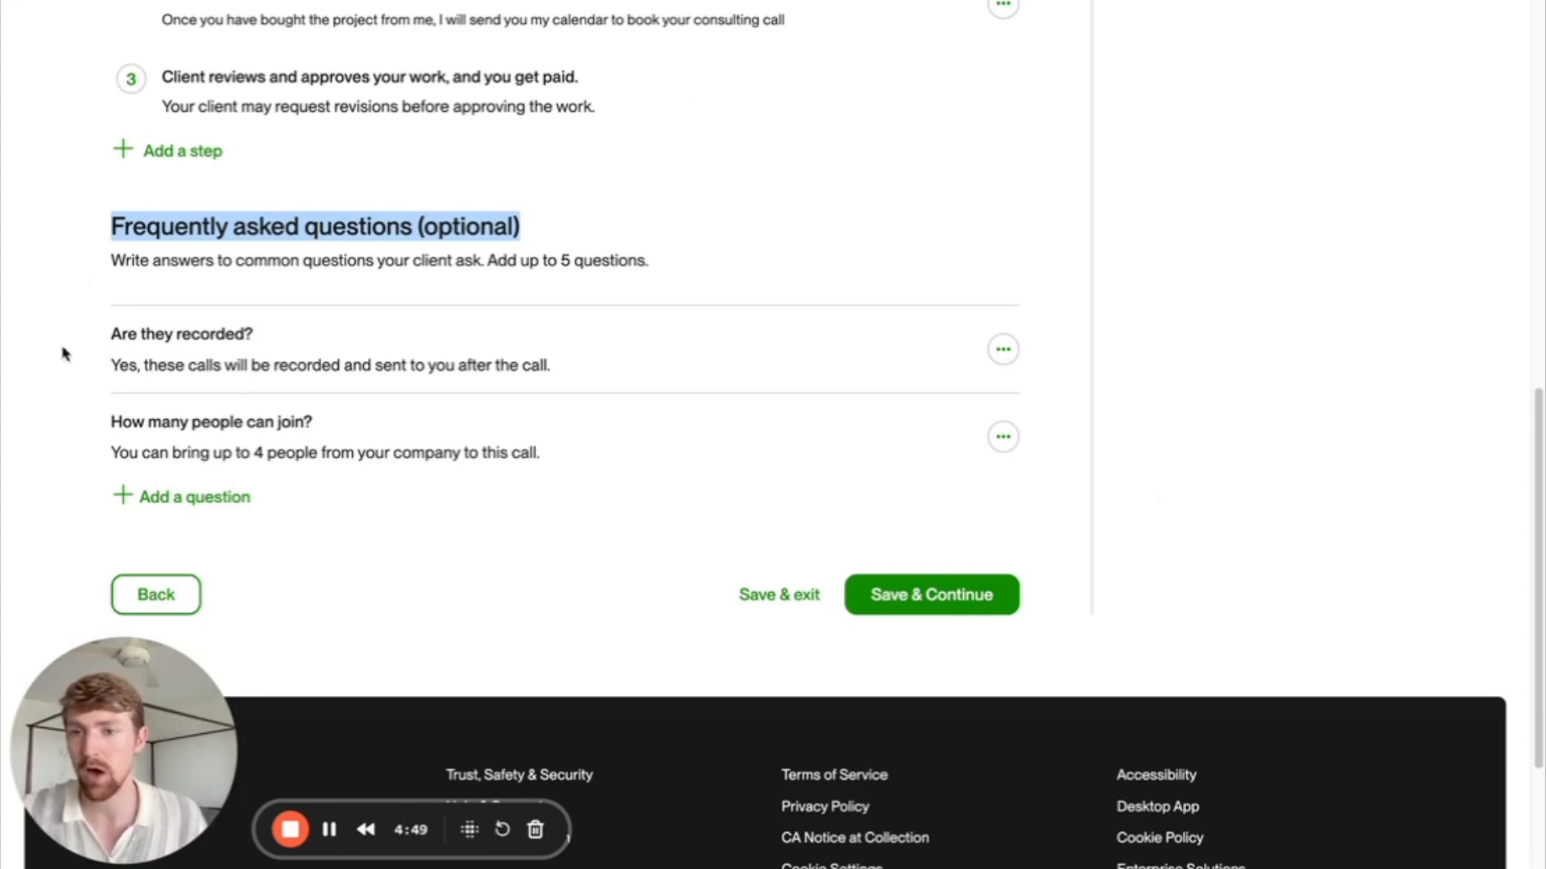
left_click_drag(105, 336, 259, 338)
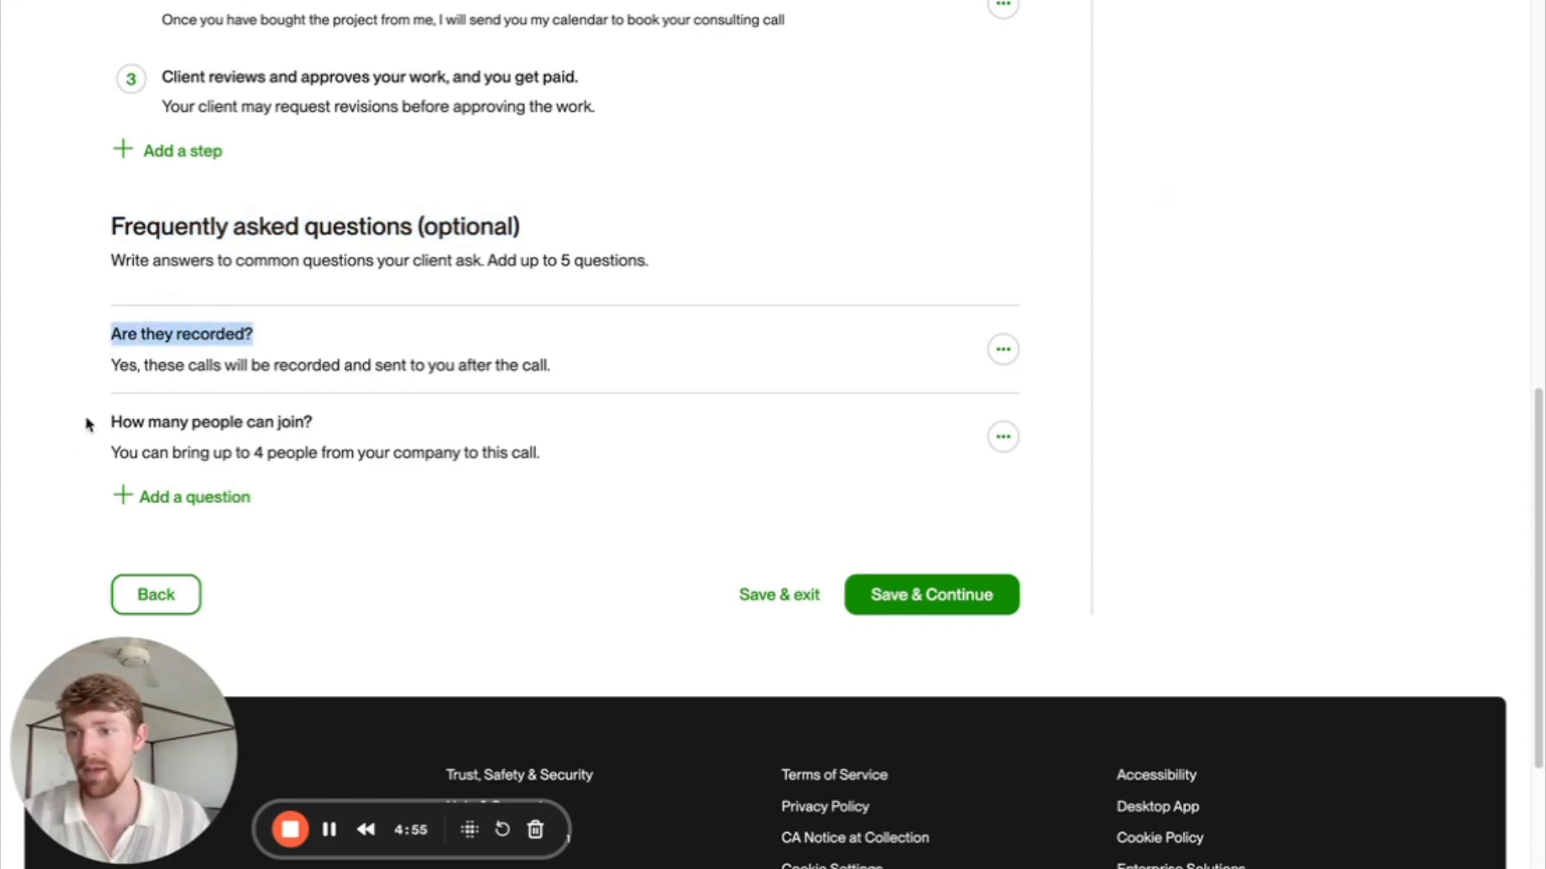
left_click_drag(87, 424, 352, 434)
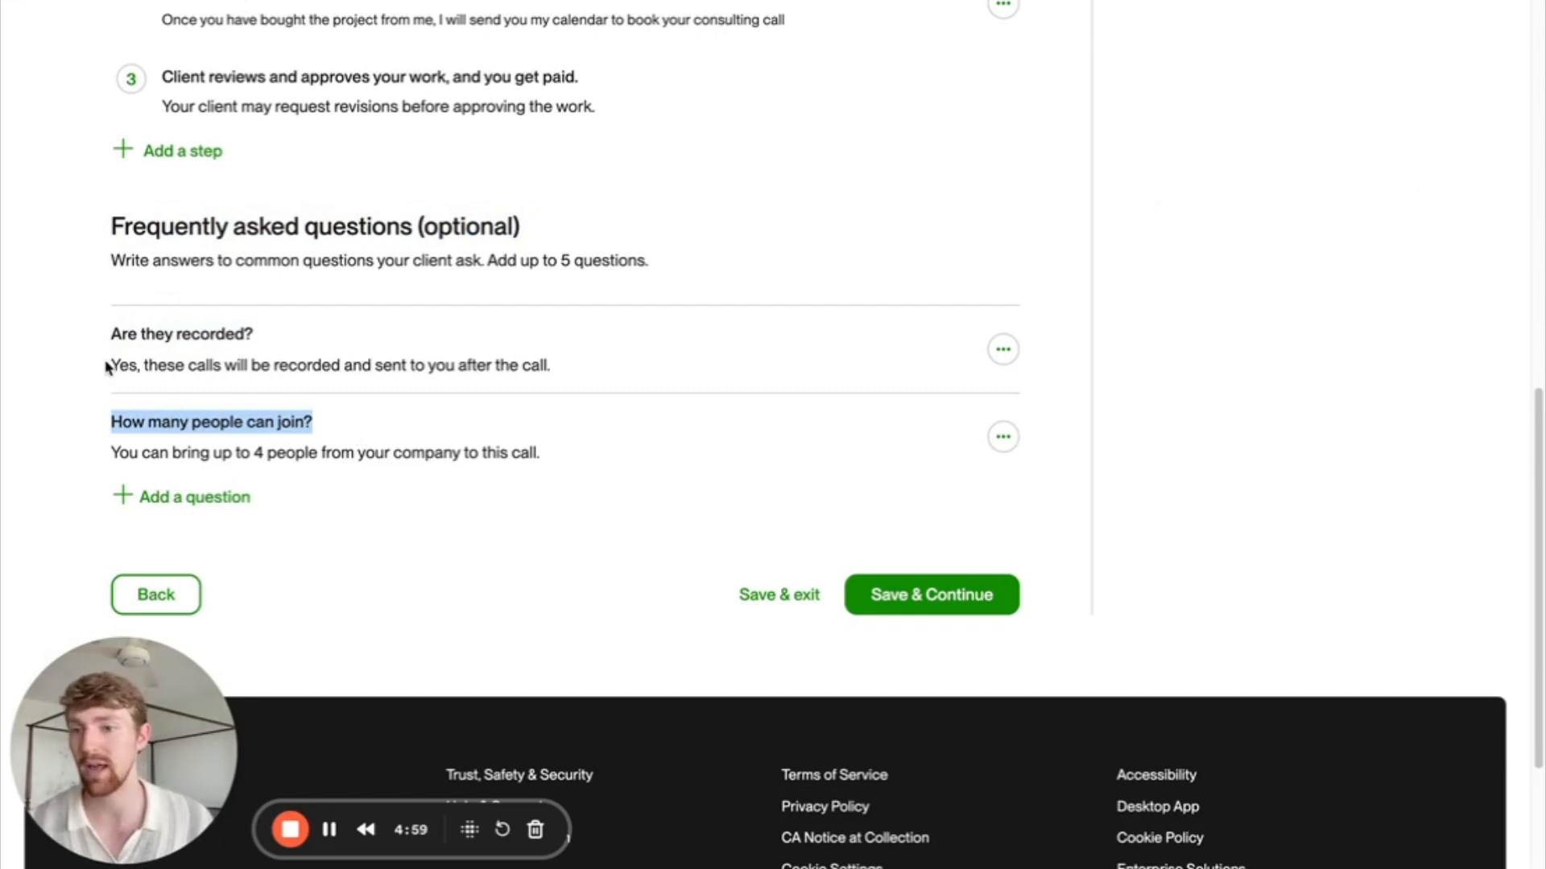
left_click_drag(113, 364, 569, 372)
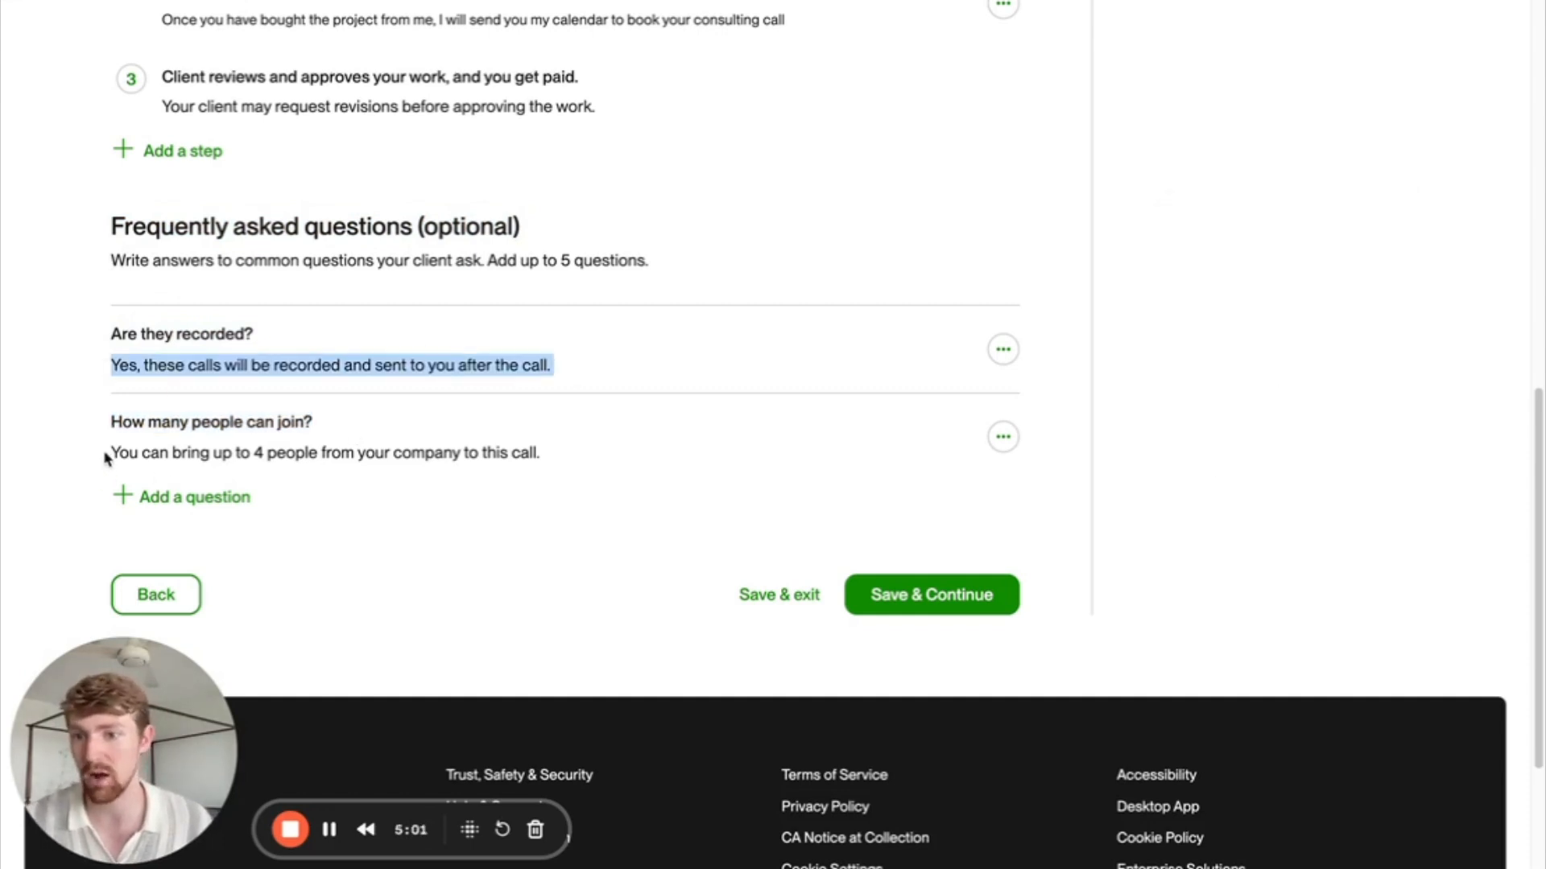
left_click_drag(107, 452, 543, 451)
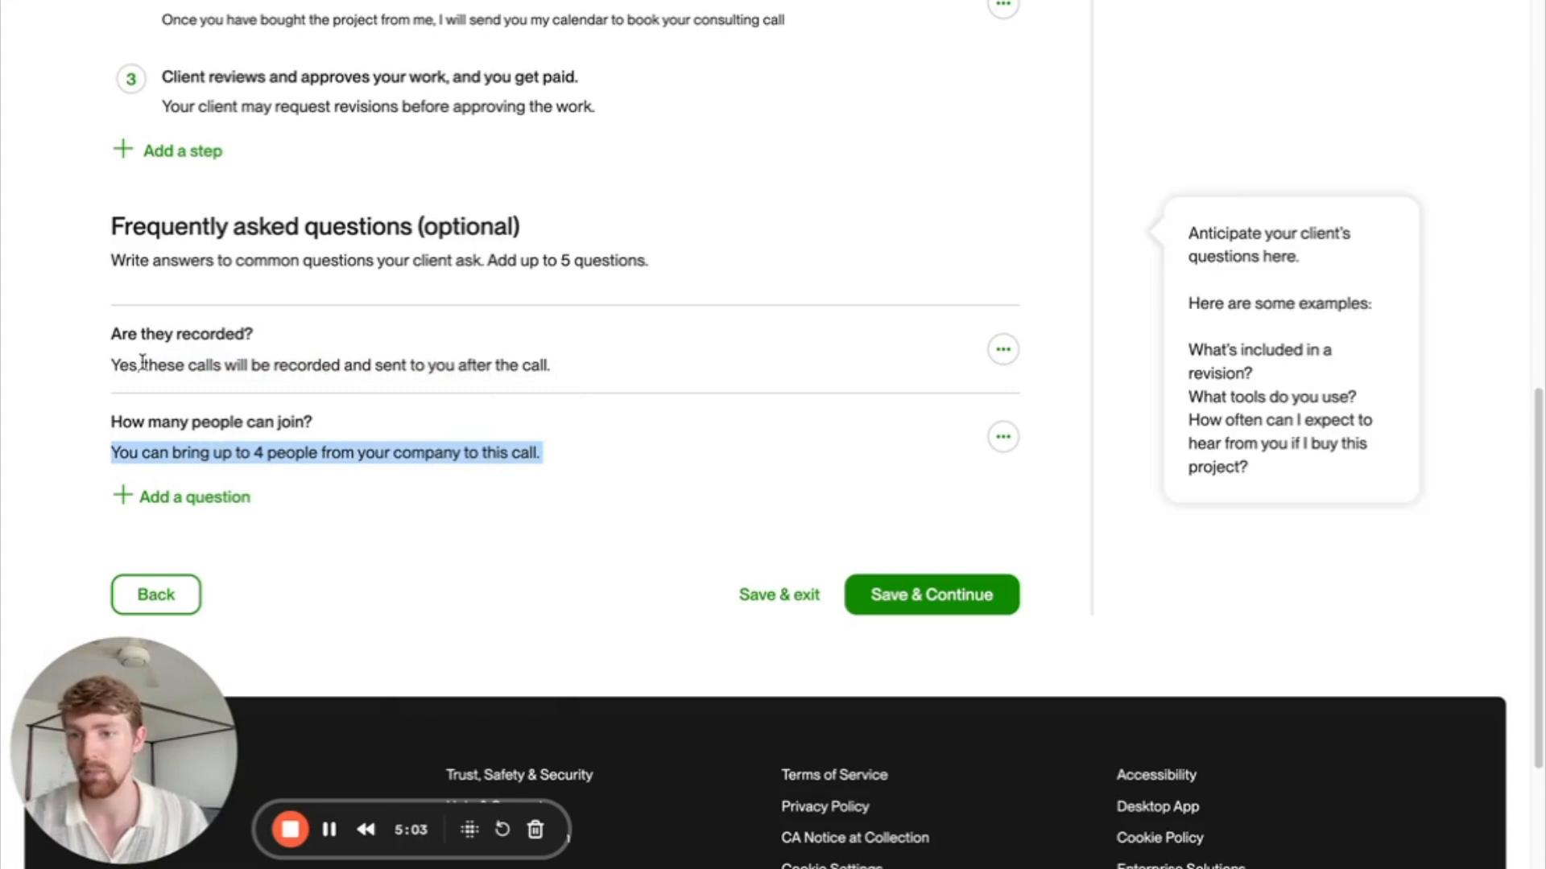
left_click_drag(112, 334, 298, 352)
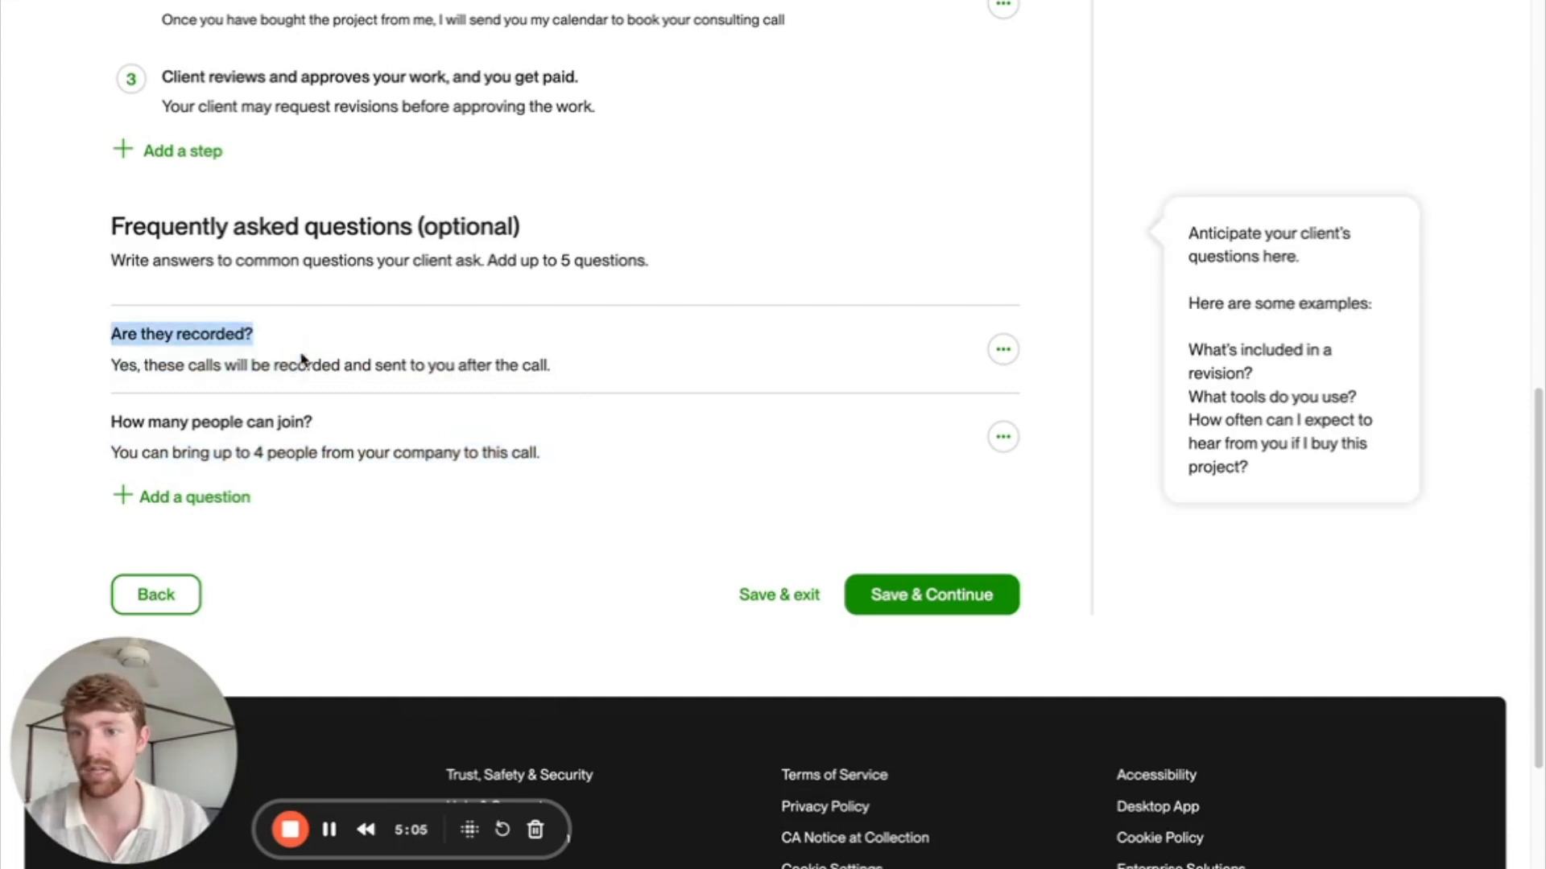
left_click(124, 366)
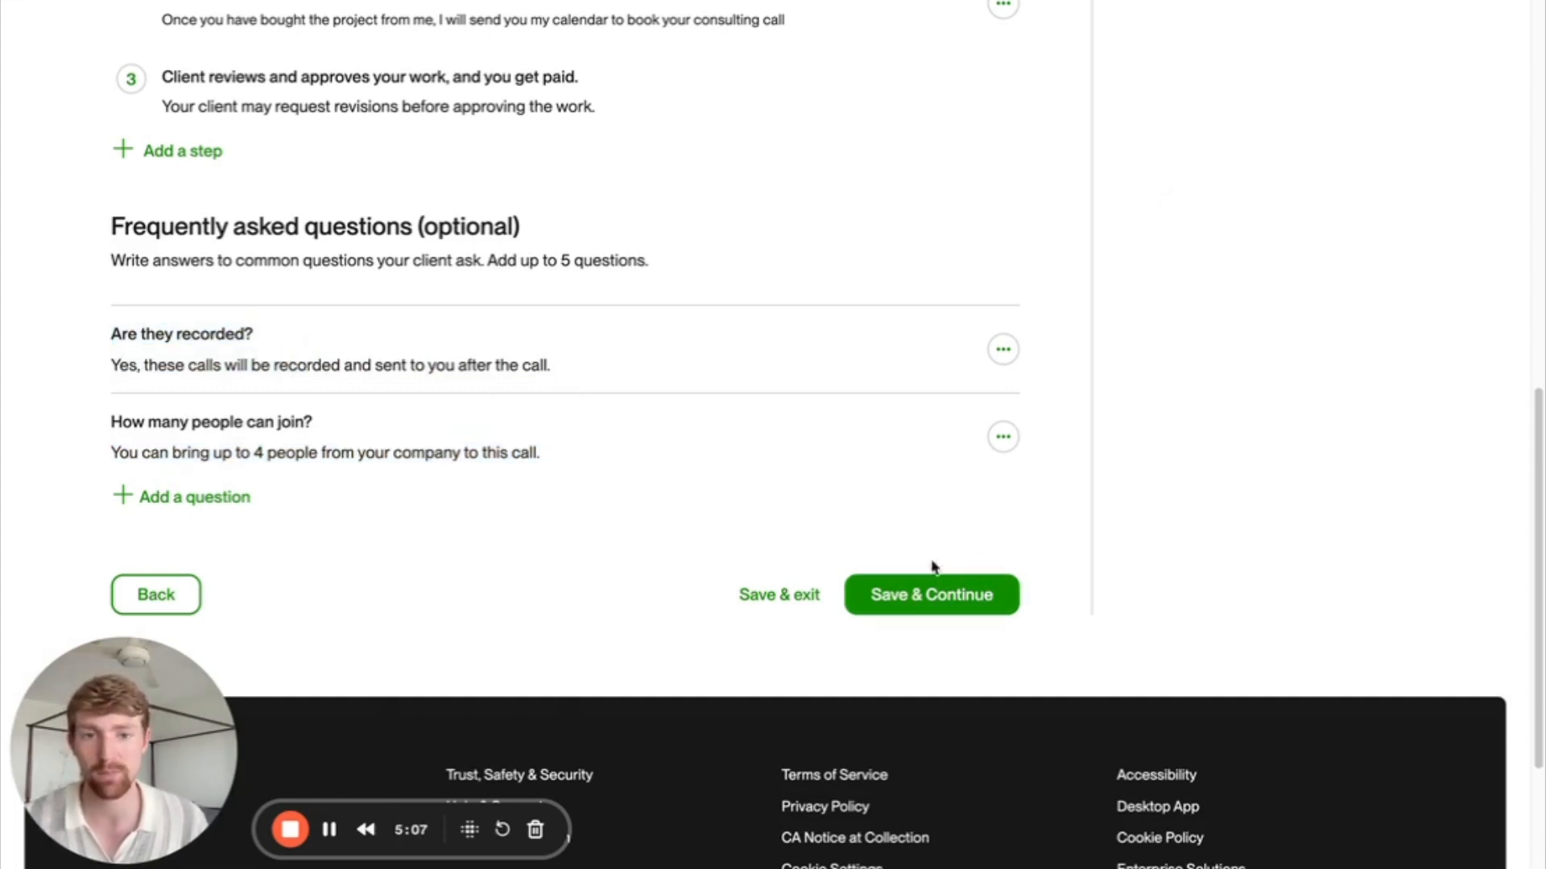
left_click(912, 602)
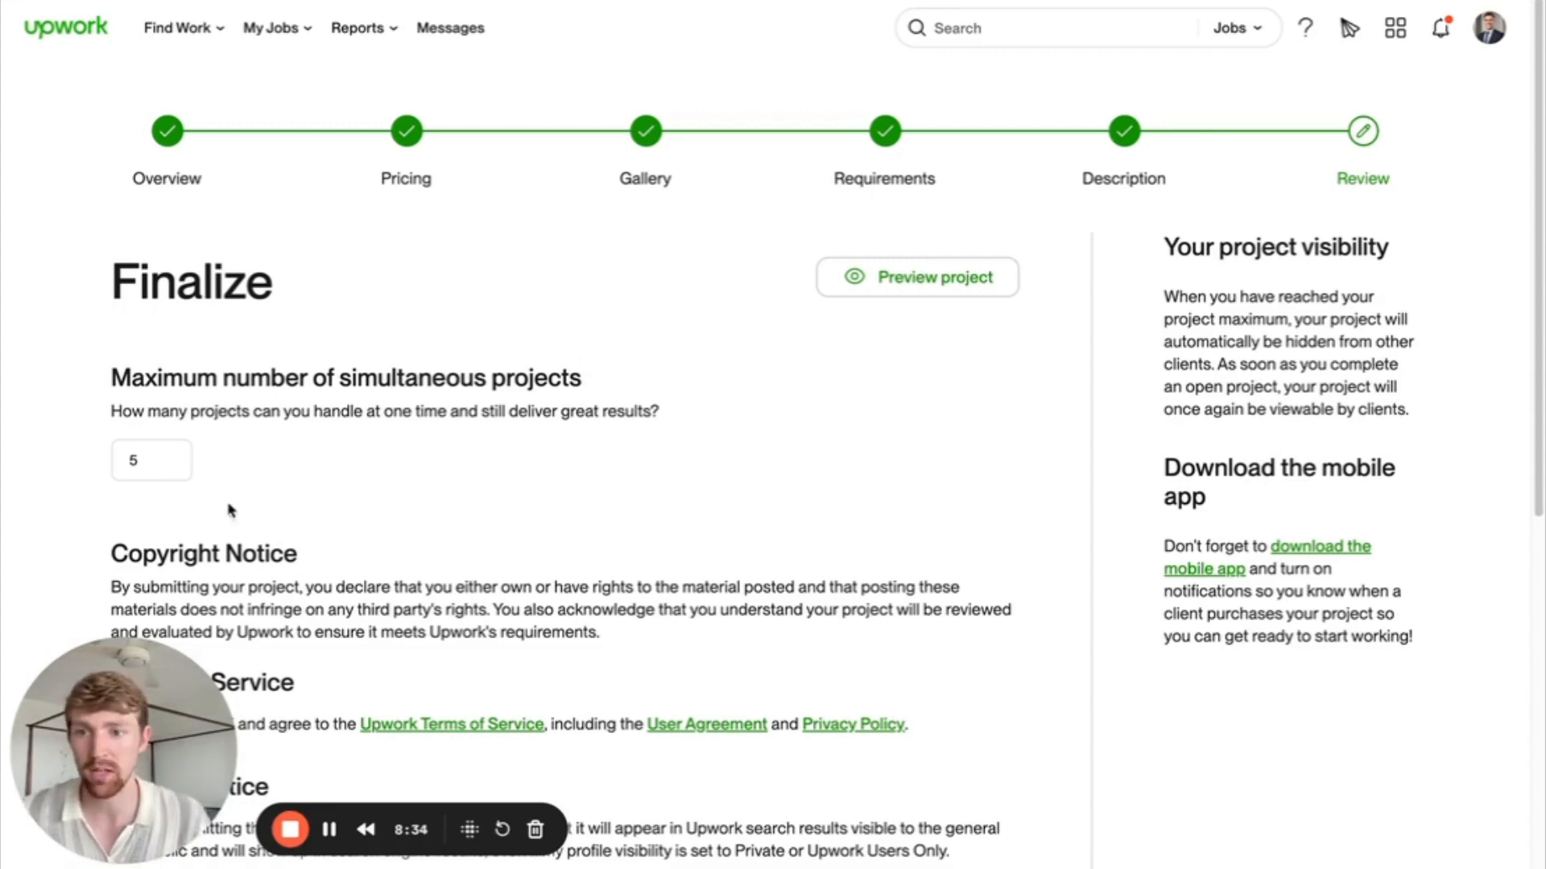
Examine the maximum number of simultaneous projects and the Terms of Service and Privacy Notice agreements.
left_click(138, 461)
left_click_drag(137, 462, 112, 471)
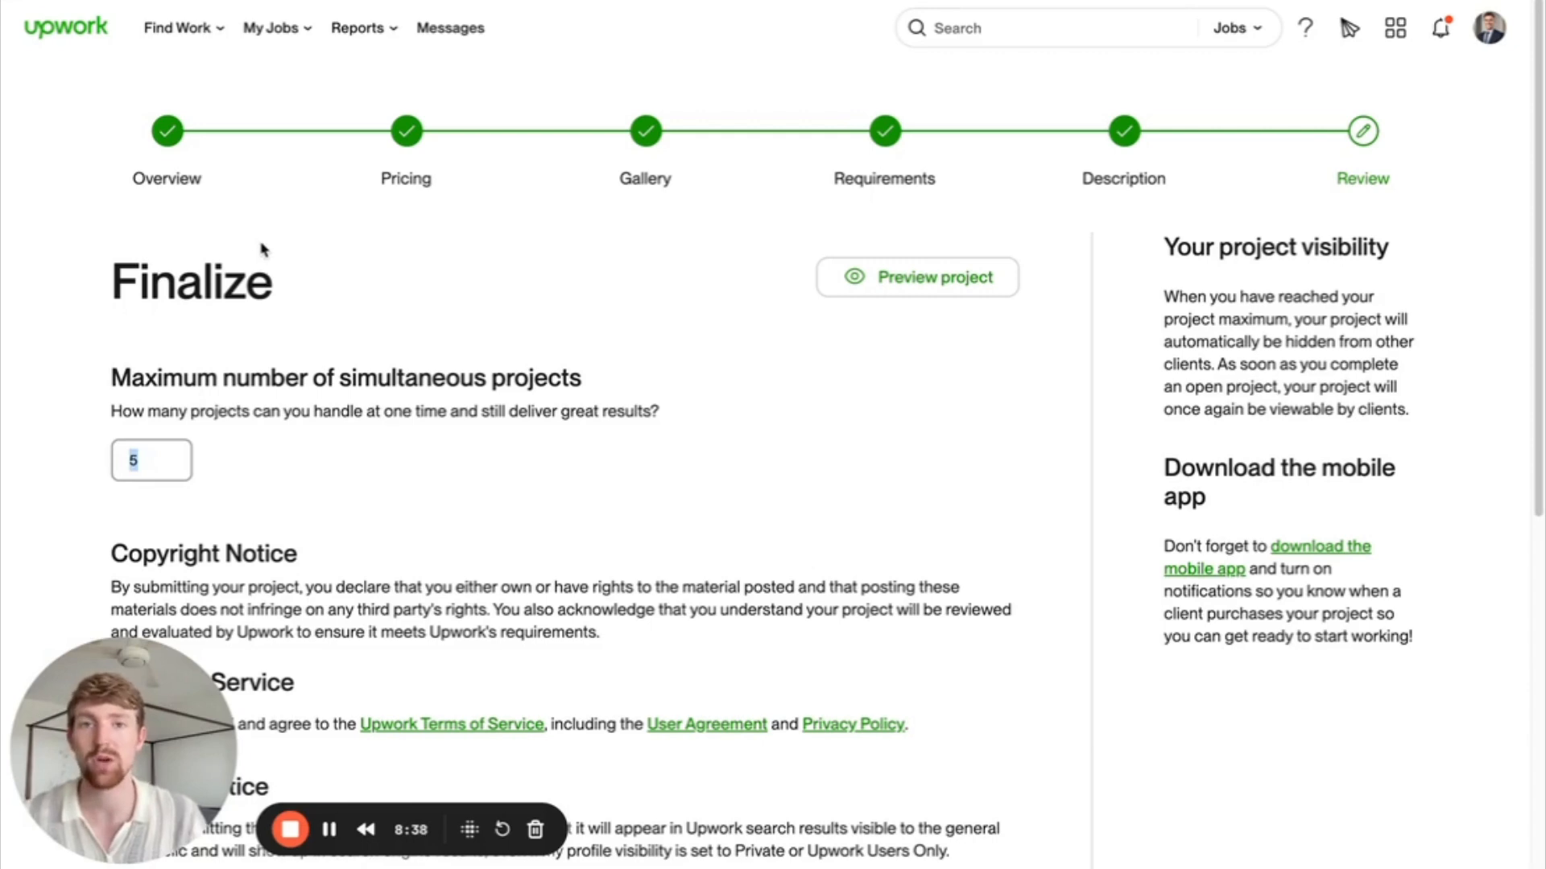
left_click(240, 473)
scroll(246, 470, "down", 1)
scroll(246, 470, "down", 5)
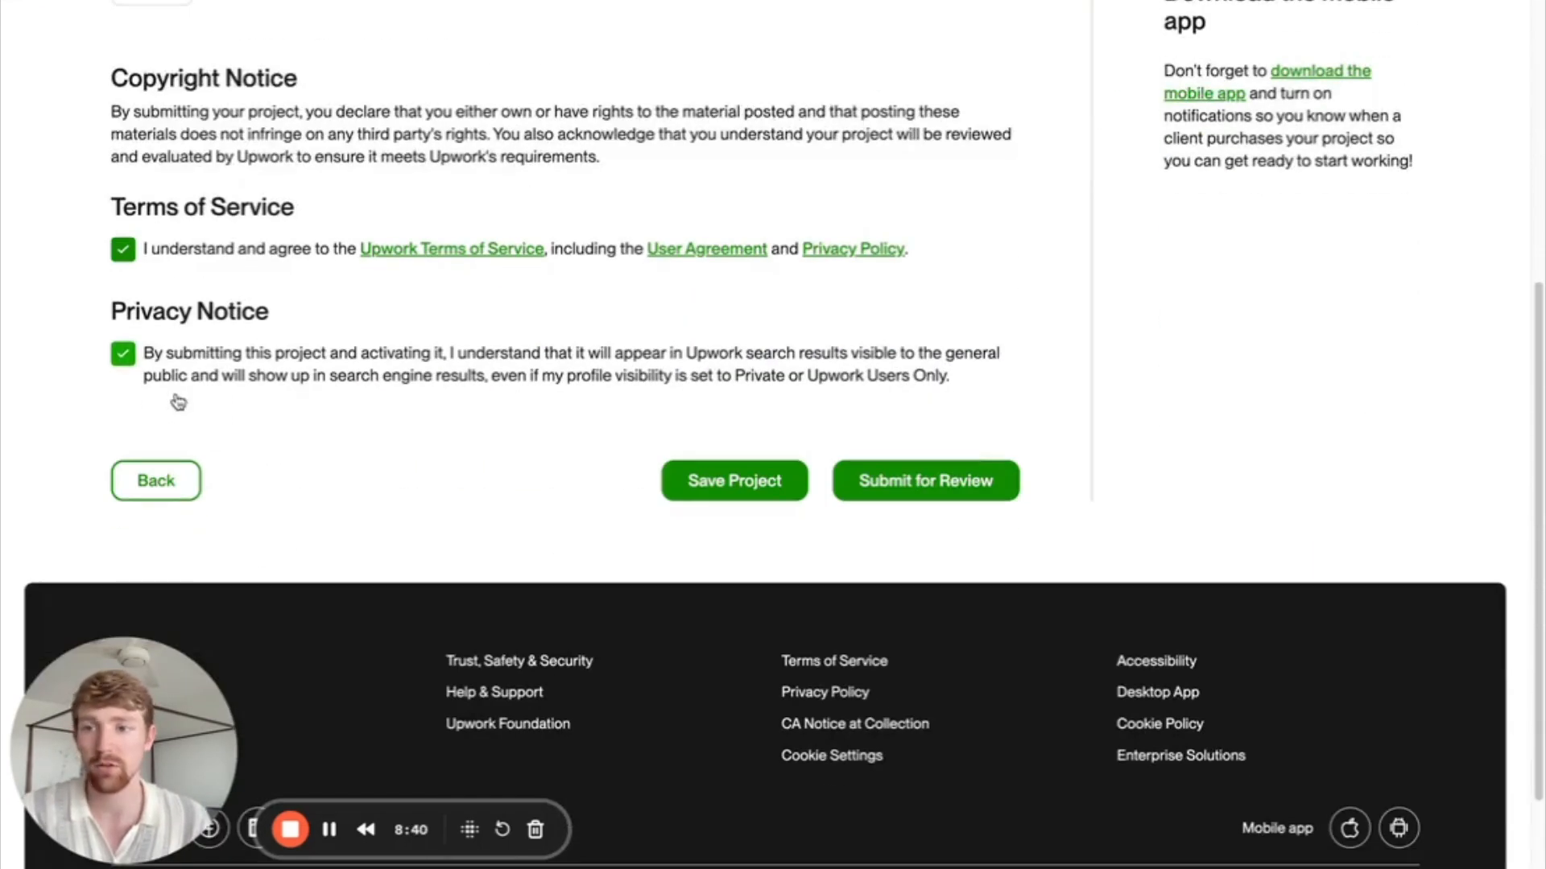